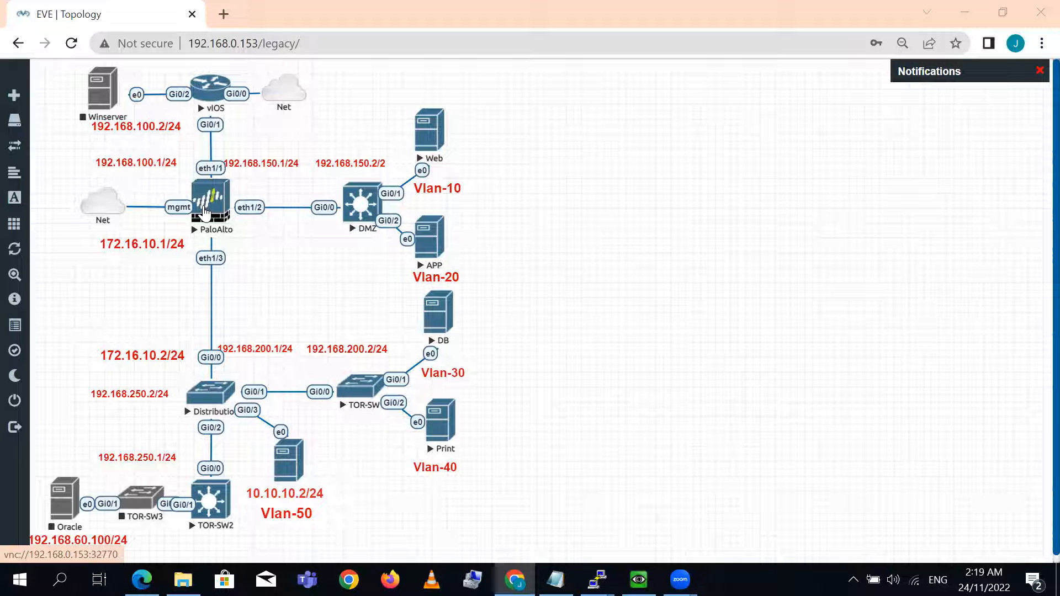
- Switch to the vIOS router console and list its OSPF neighbors with sh ip ospf neighbor
mouse_move(596, 580)
left_click(435, 497)
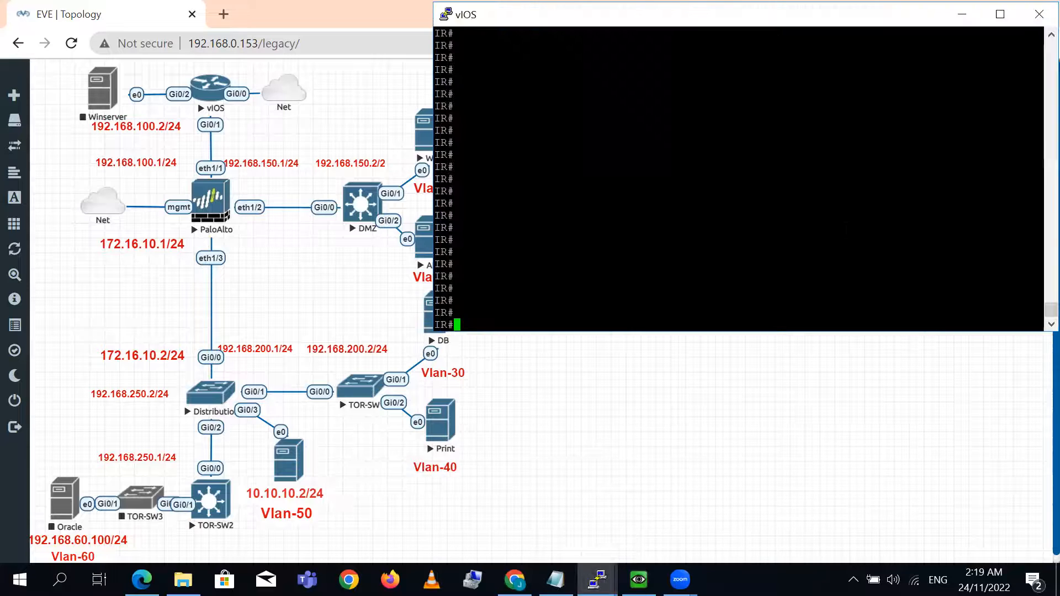
type("s")
key("BackSpace")
type("sh ip os")
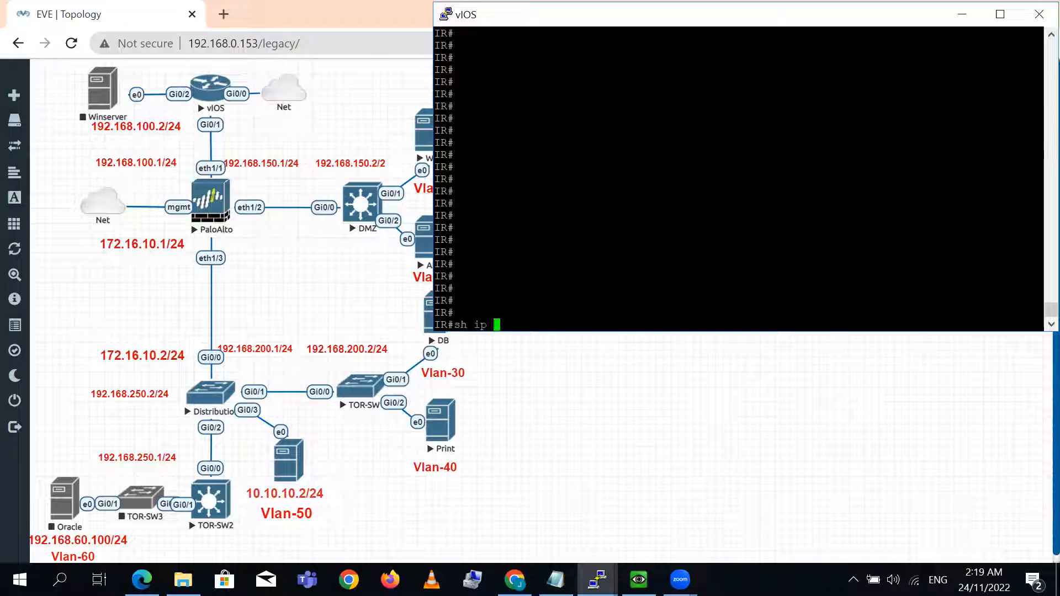
key("Tab")
type("nei")
key("Tab")
key("Return")
key("Return")
key("Return")
key("Return")
key("Return")
key("Return")
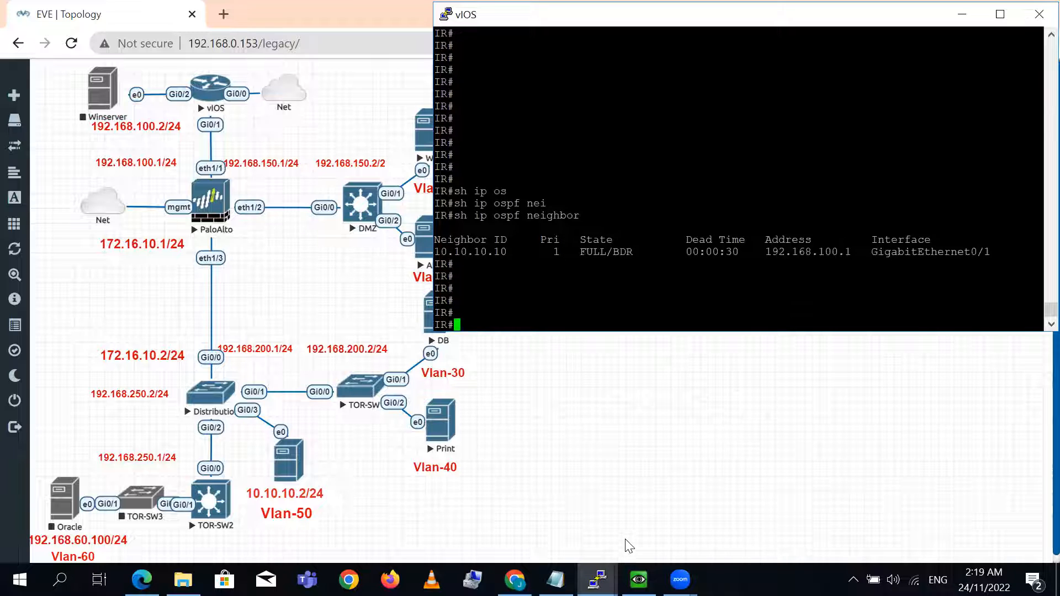
- List the OSPF neighbors on the DMZ switch console with sh ip ospf neighbor
key("alt+Tab")
type("sh ip ospf nei")
key("Tab")
key("Return")
key("Return")
key("Return")
key("Return")
key("Return")
key("Return")
key("Return")
key("Return")
key("Return")
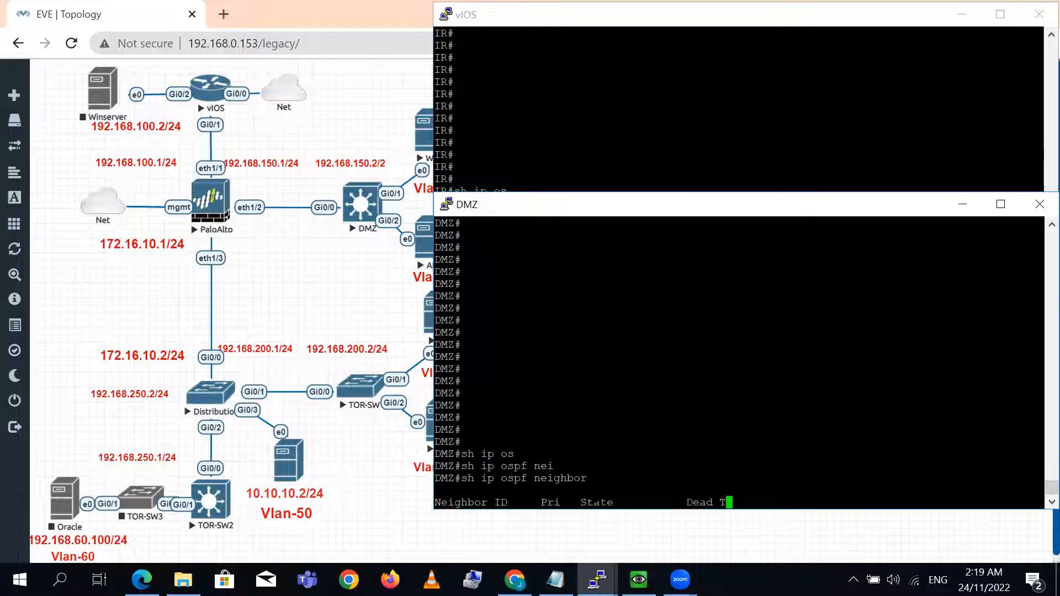
key("Return")
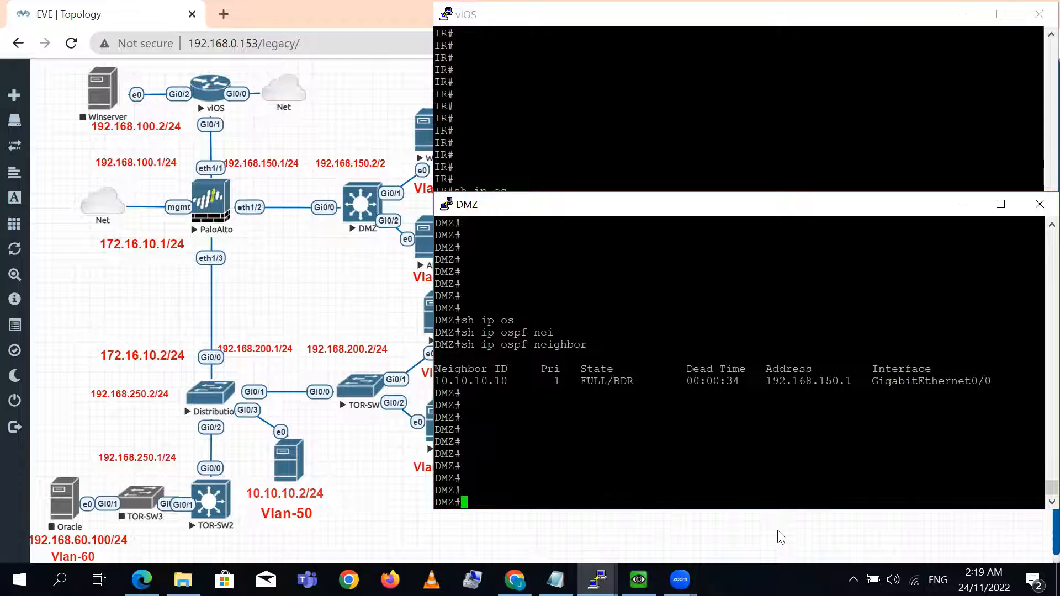
- List the OSPF neighbors on the Distribution switch console with sh ip ospf neighbor
key("alt+Tab")
type("sh ip os")
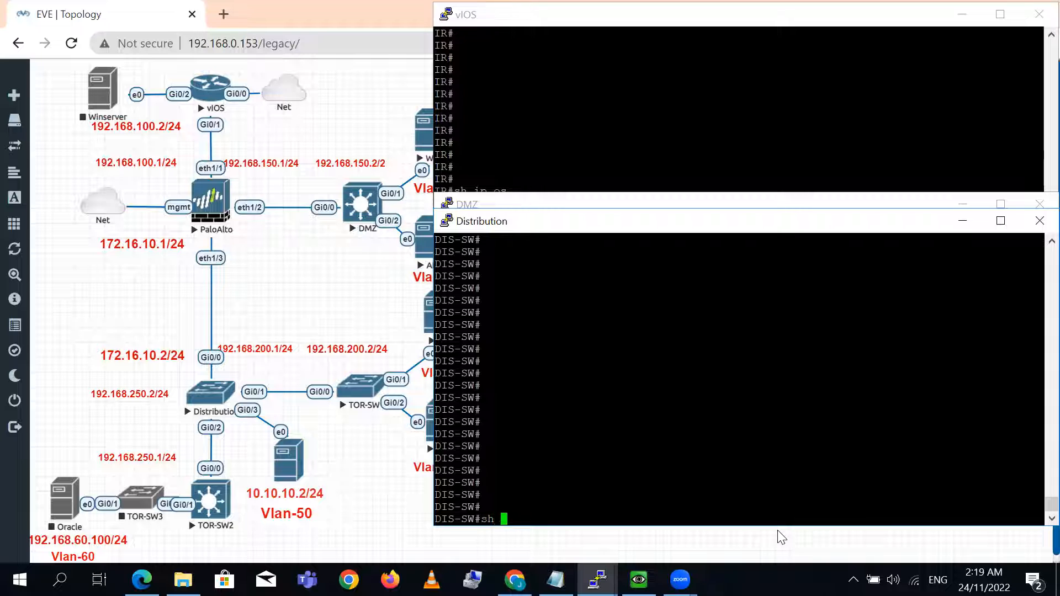
key("Tab")
type("nei")
key("Tab")
key("Return")
key("Return")
key("Return")
key("Return")
key("Return")
key("Return")
key("Return")
key("Return")
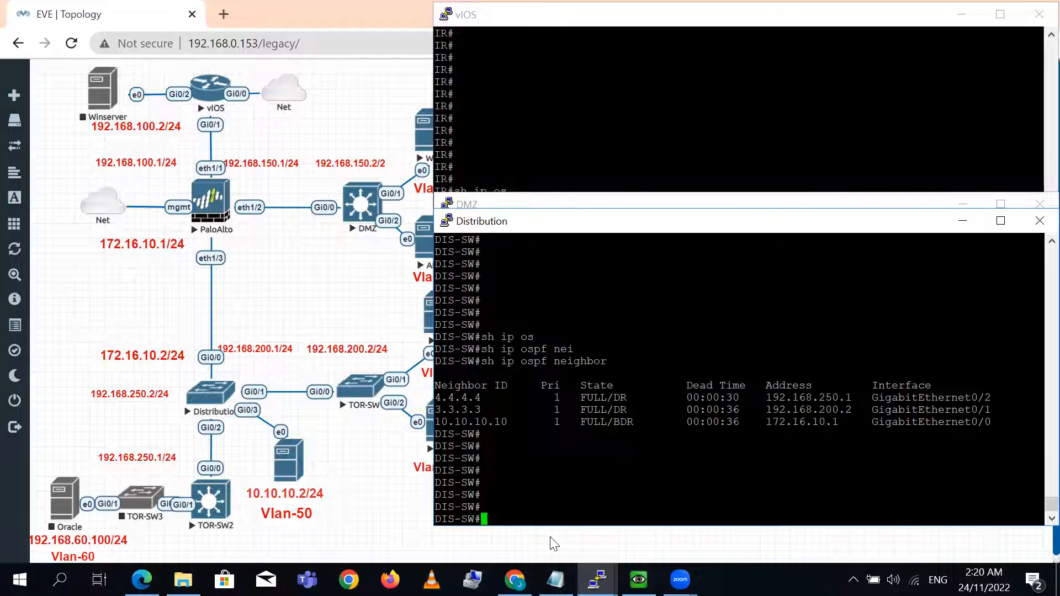
- Switch to the PA-VM firewall page and review the OSPF areas and auth profiles of the Default_Route virtual router
left_click(514, 580)
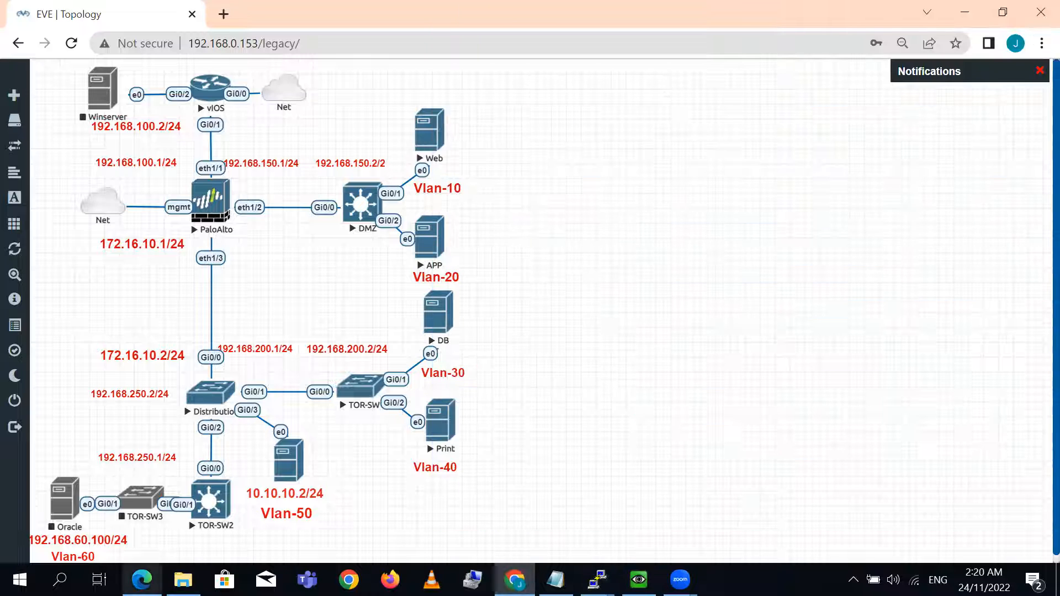
left_click(142, 579)
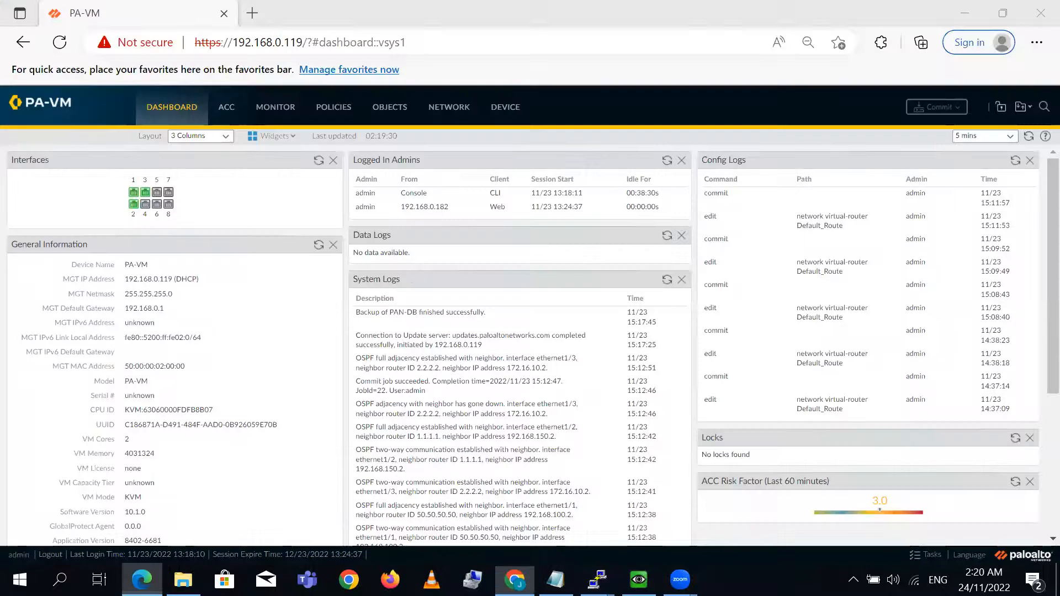
left_click(448, 107)
left_click(187, 198)
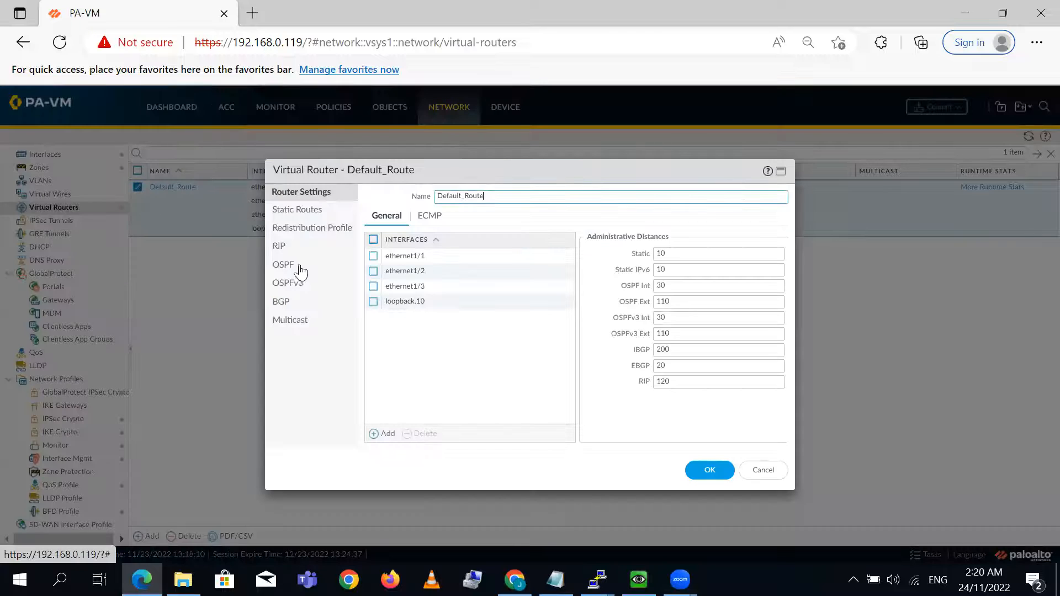
left_click(279, 253)
left_click(283, 265)
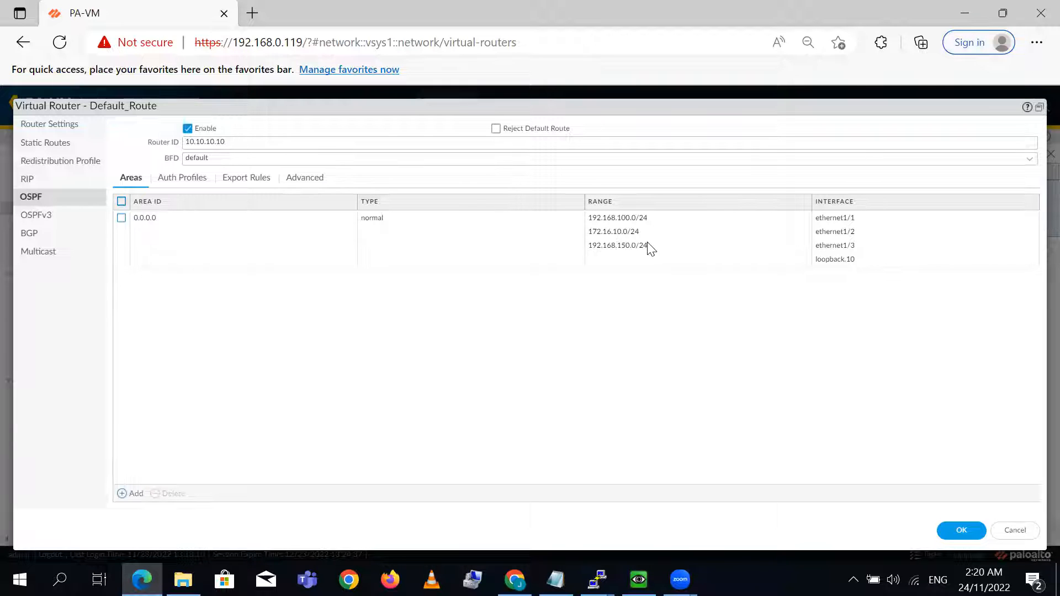
left_click(183, 179)
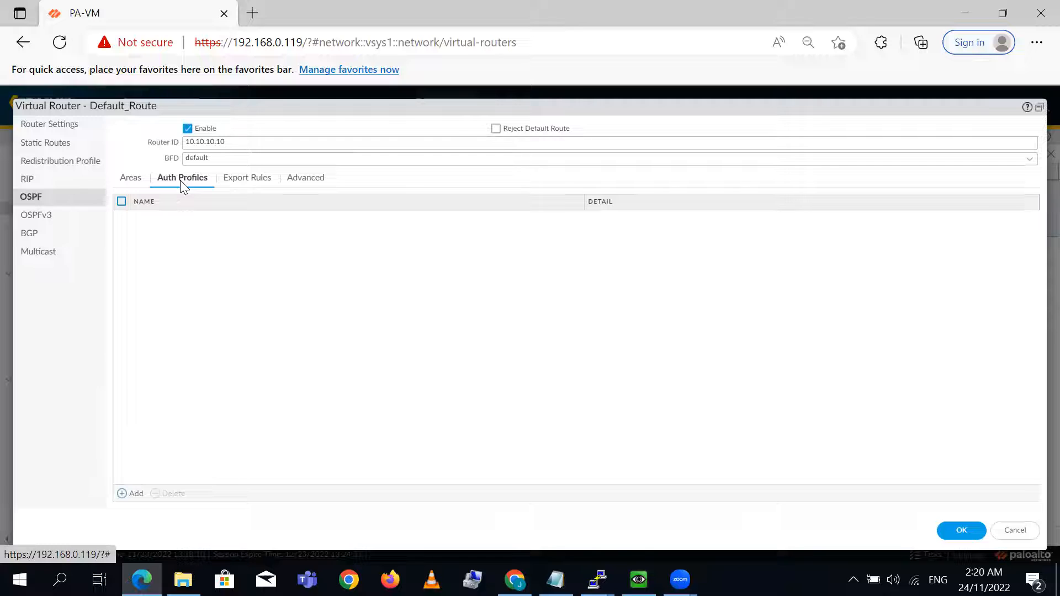
left_click(133, 180)
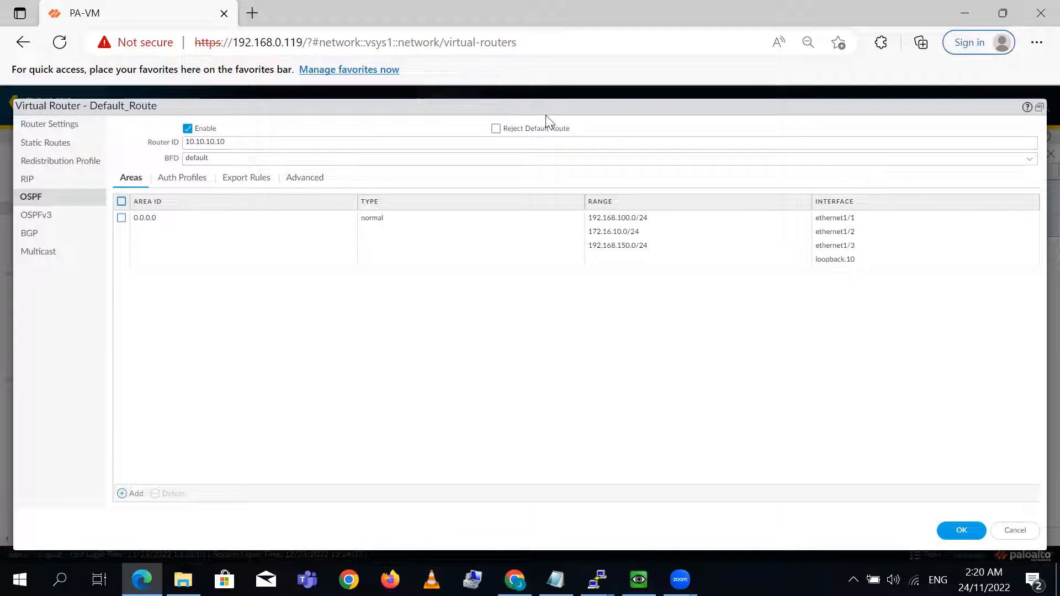
left_click(962, 530)
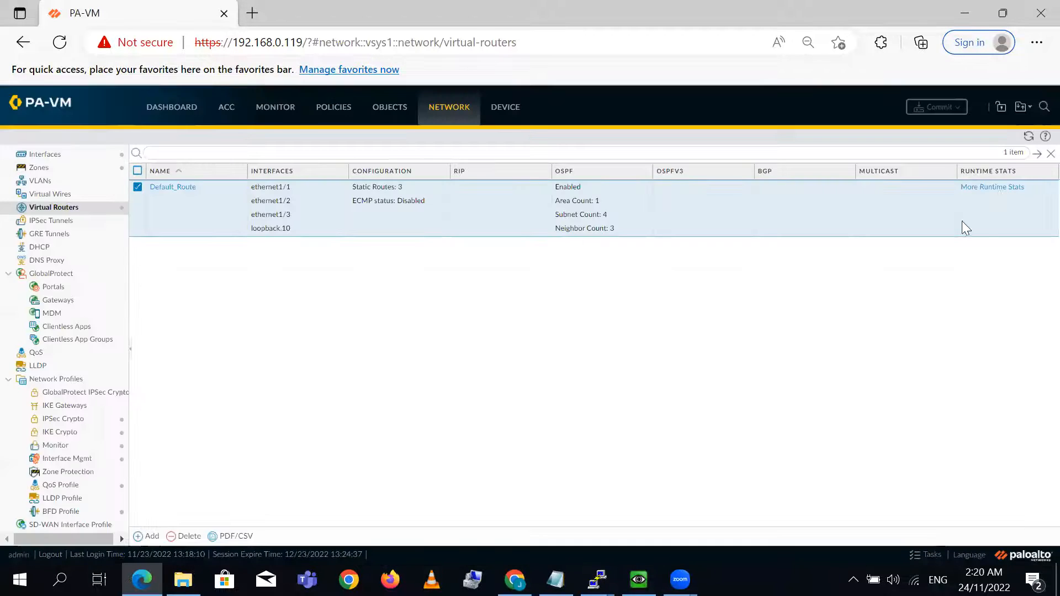
- Examine the OSPF summary, area, interface and neighbor details in the Default_Route runtime stats
left_click(994, 188)
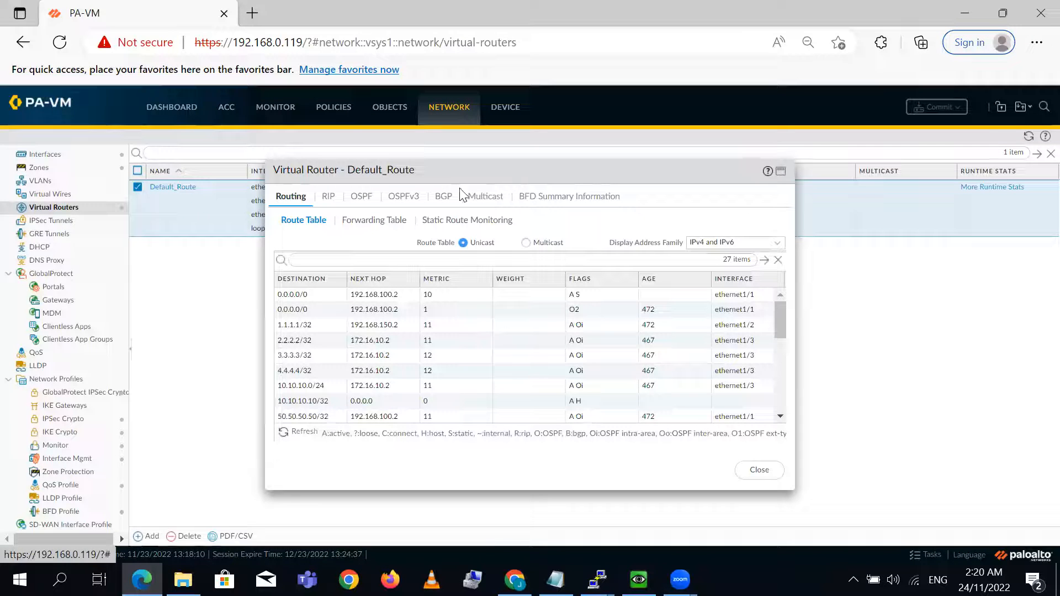
left_click(781, 172)
left_click(115, 129)
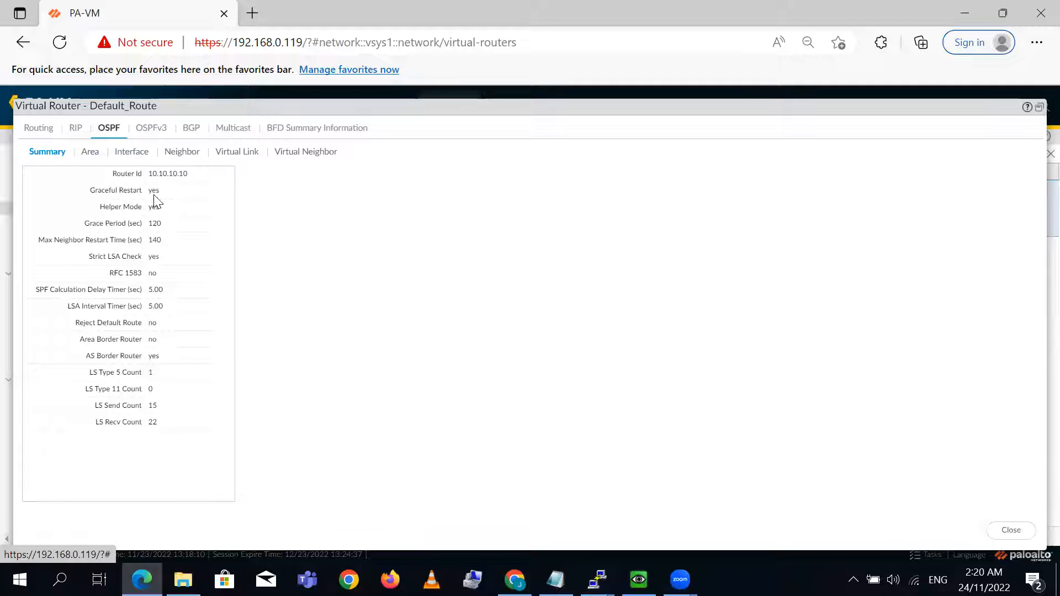
left_click(90, 151)
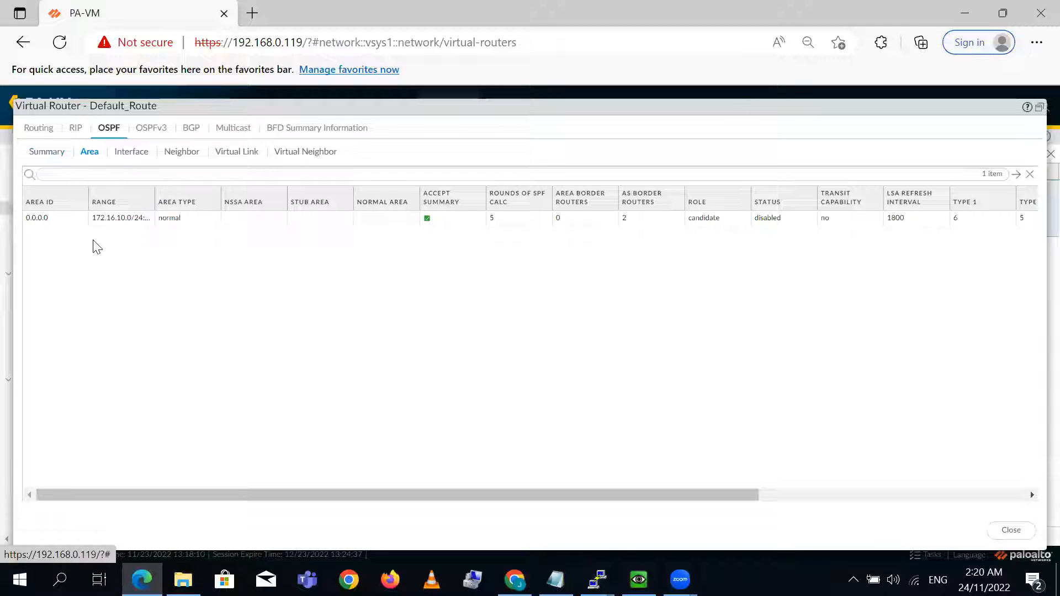
left_click(141, 154)
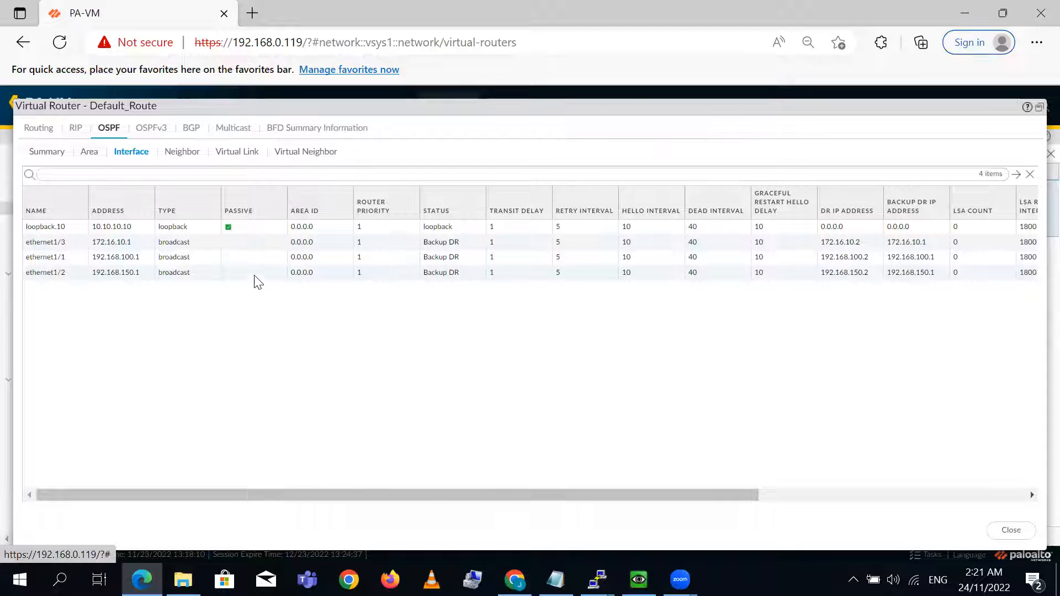
left_click(186, 153)
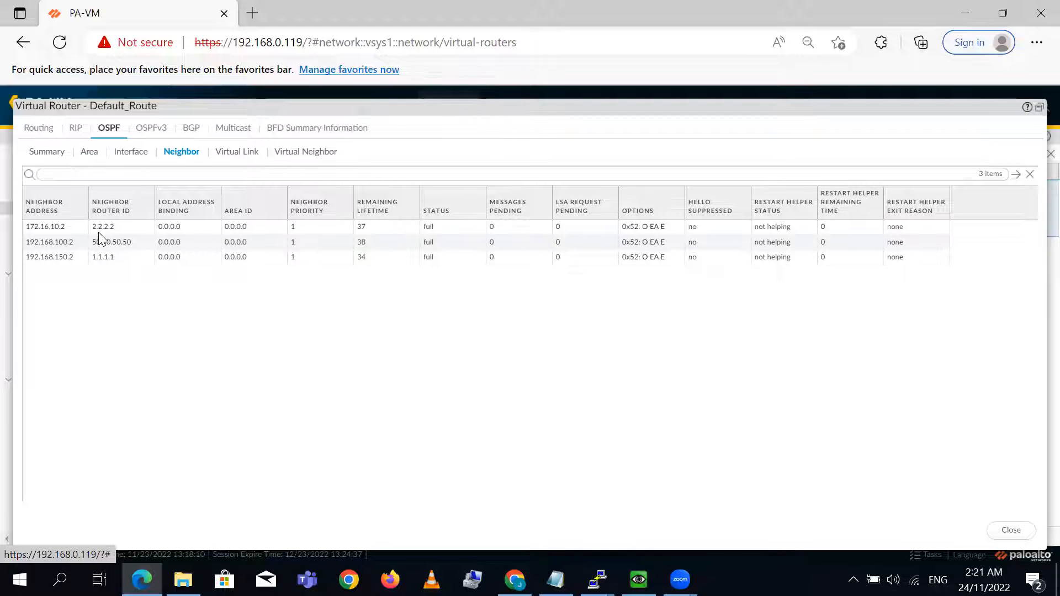
left_click(251, 232)
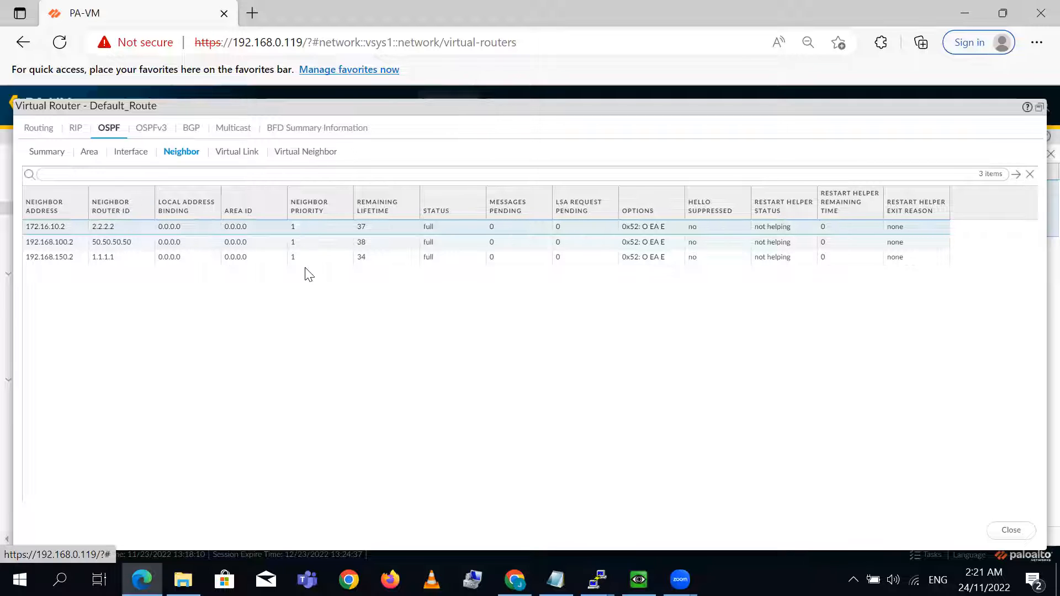
left_click(327, 261)
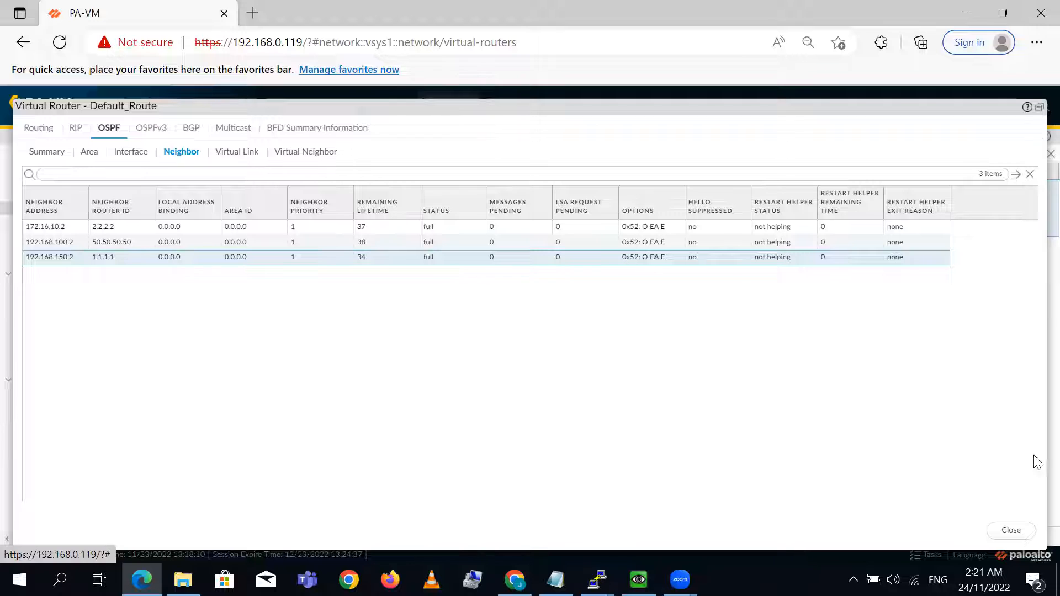
left_click(1011, 531)
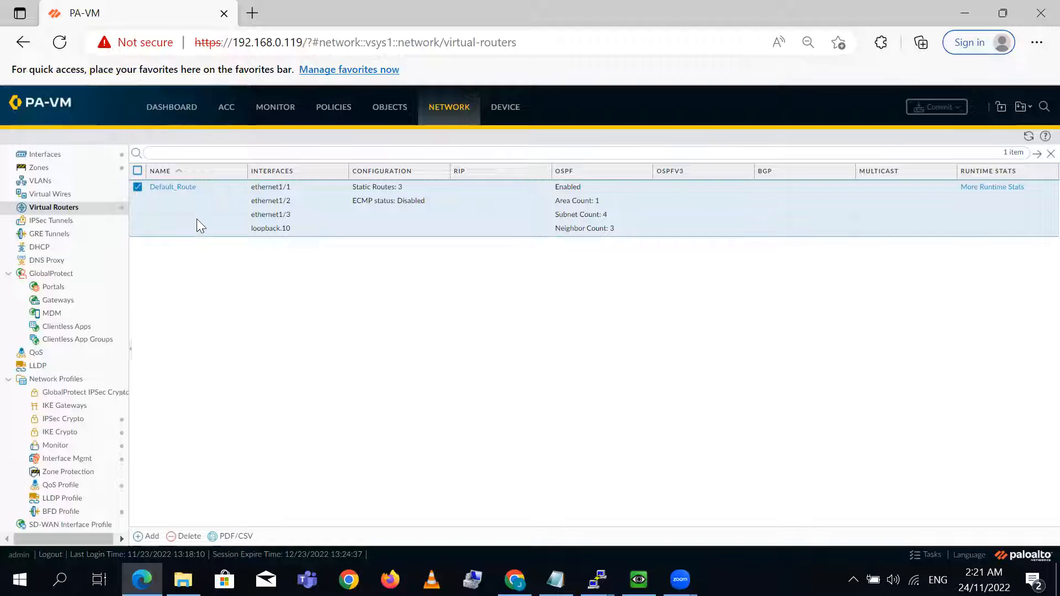
- Start a new OSPF auth profile in the Default_Route virtual router, moving the dialogs toward the window's upper corner
left_click(164, 188)
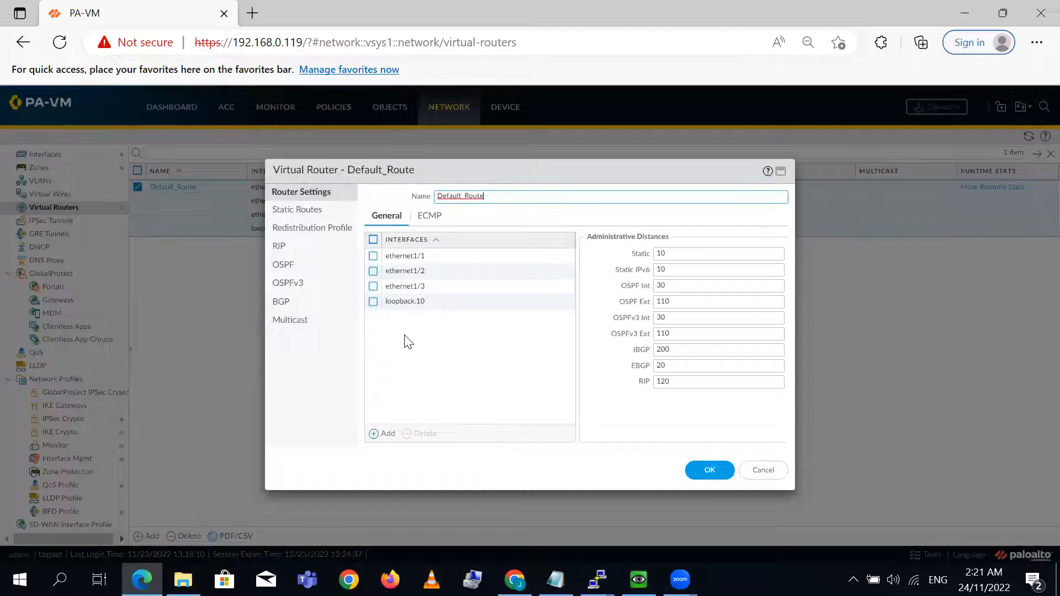
left_click(283, 267)
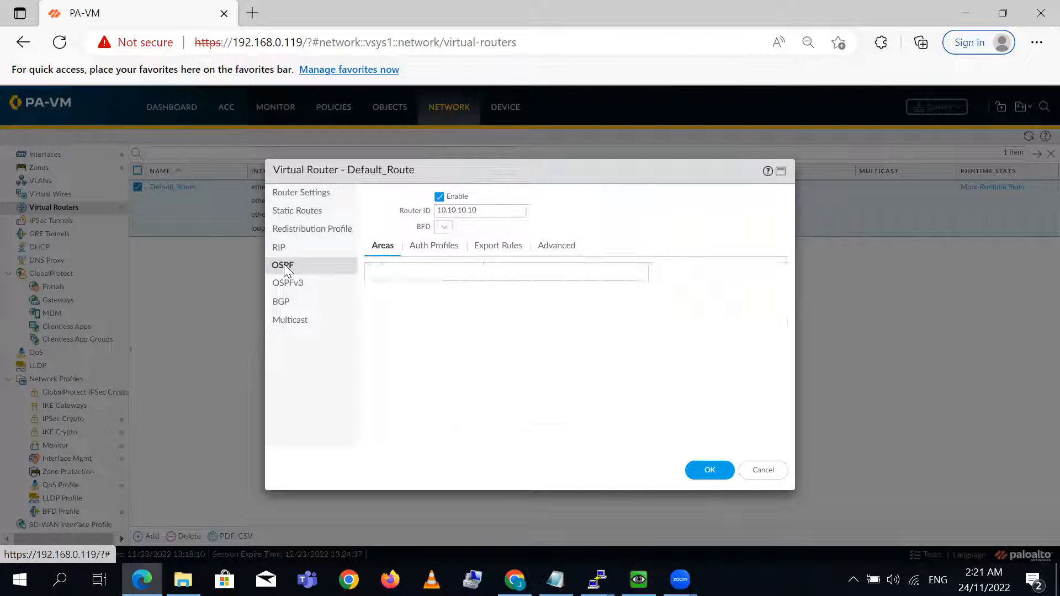
left_click_drag(502, 183, 230, 71)
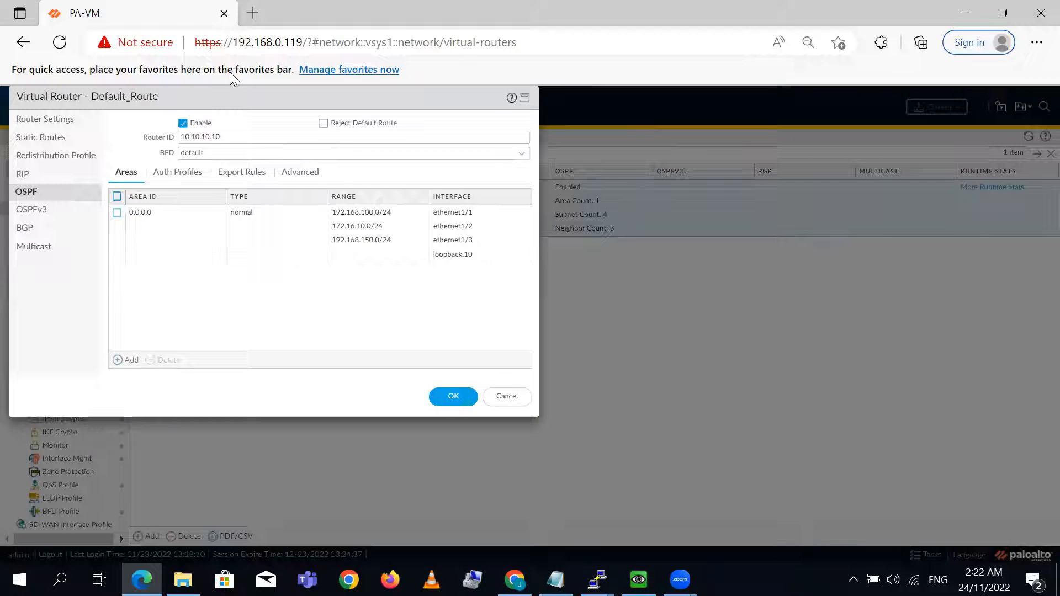
left_click(177, 172)
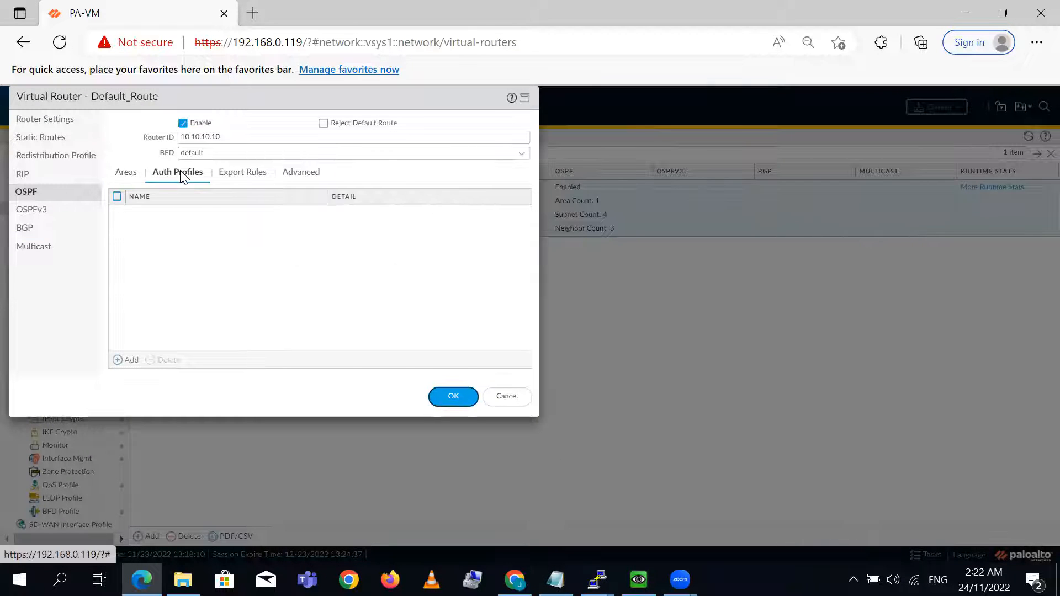
left_click(122, 360)
left_click_drag(492, 216, 178, 120)
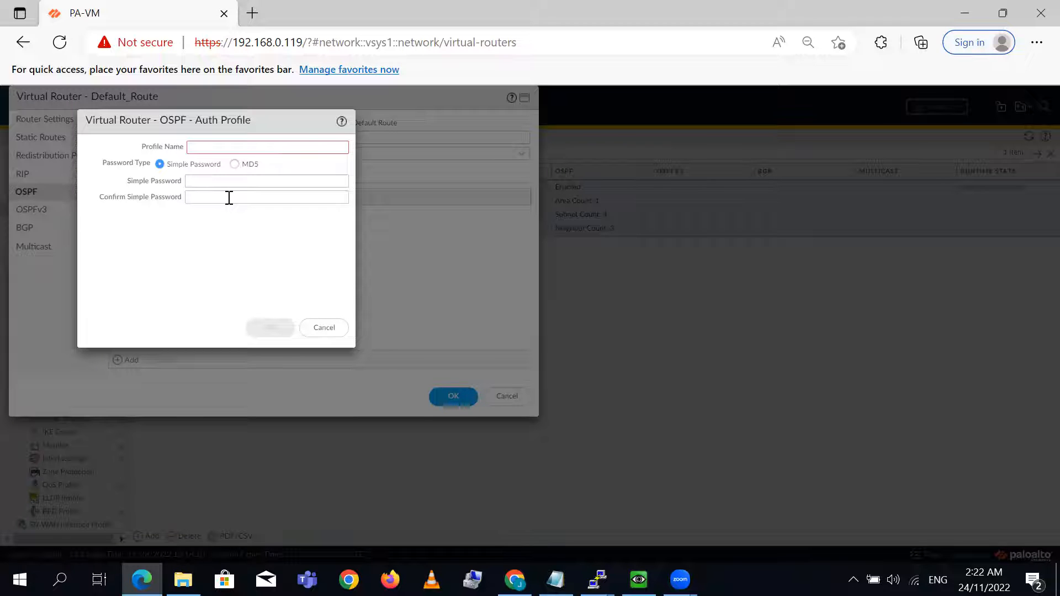
- Restore down the PA-VM browser window so it sits beside the EVE topology
left_click(515, 580)
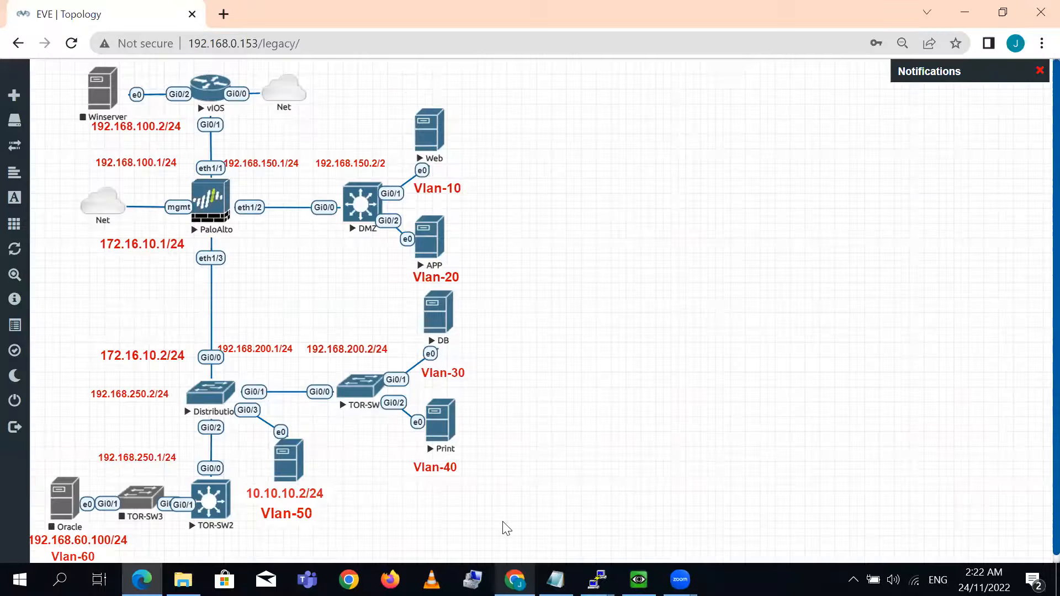
left_click(141, 580)
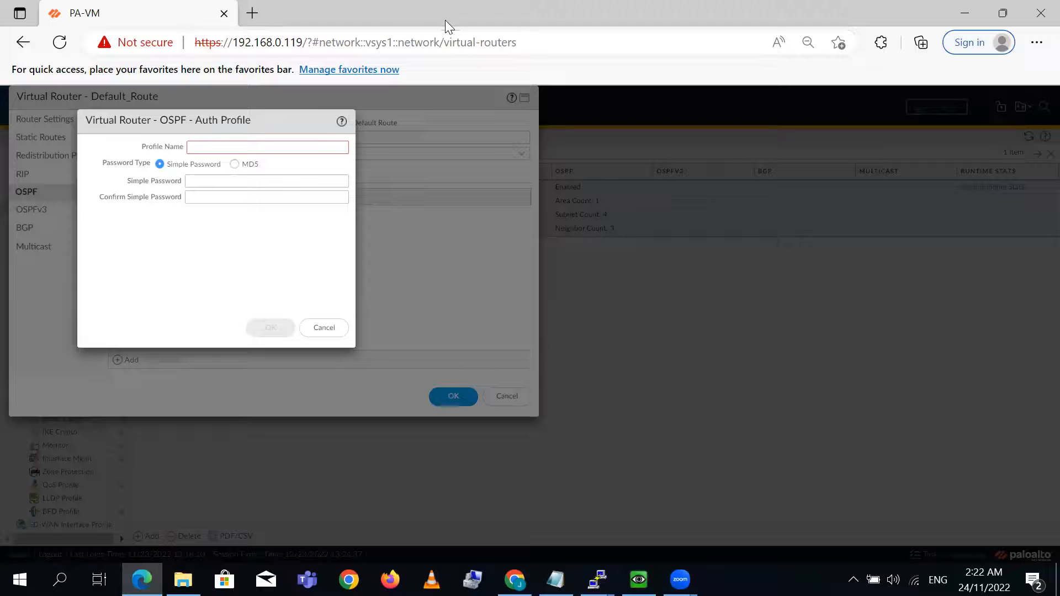
double_click(457, 9)
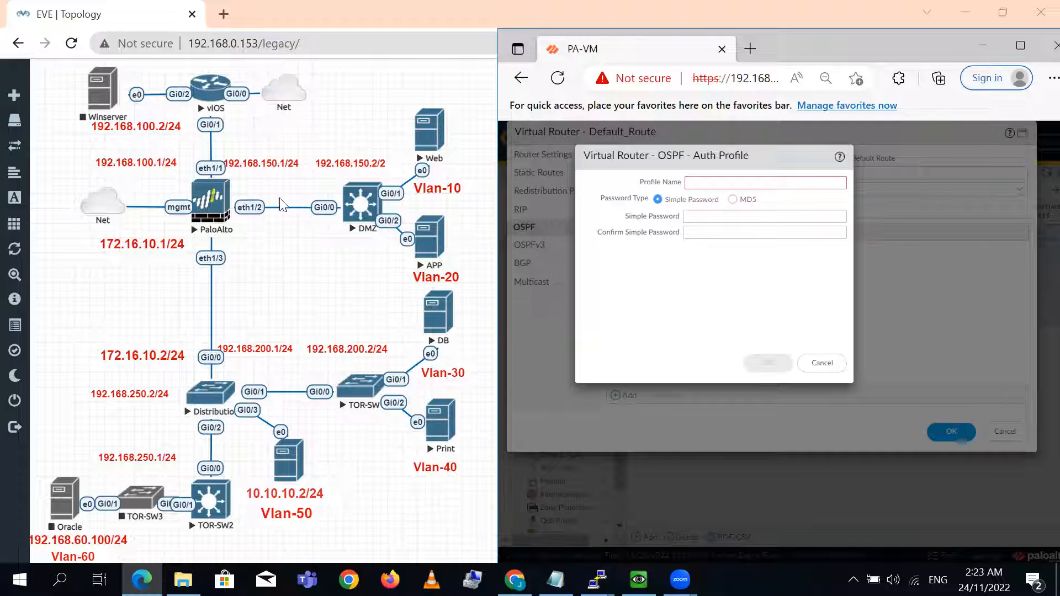
- Set the auth profile's password type to MD5 and name the profile IR_MD5
left_click(733, 200)
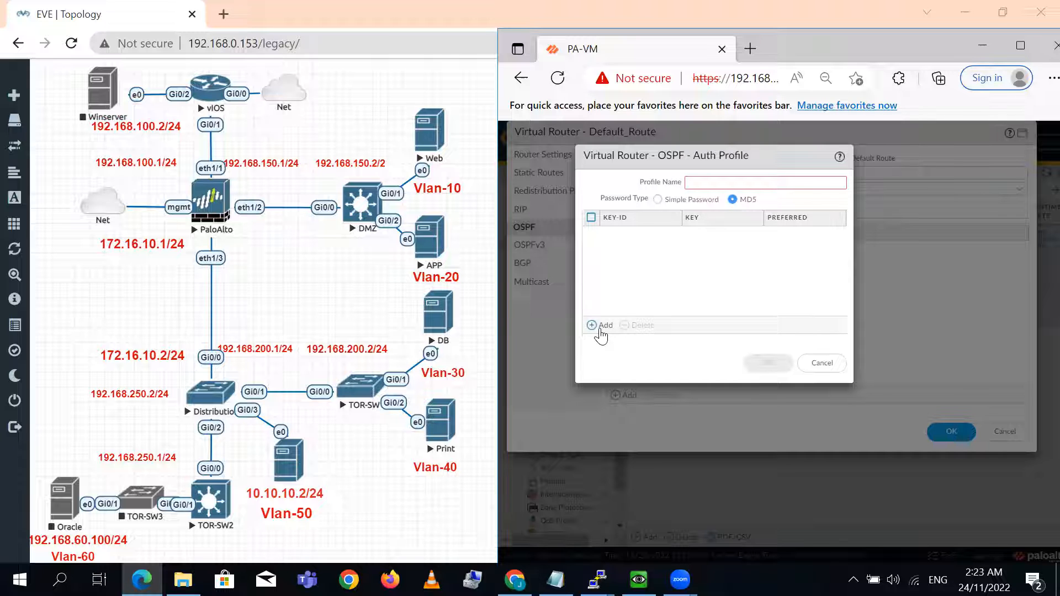
left_click(600, 327)
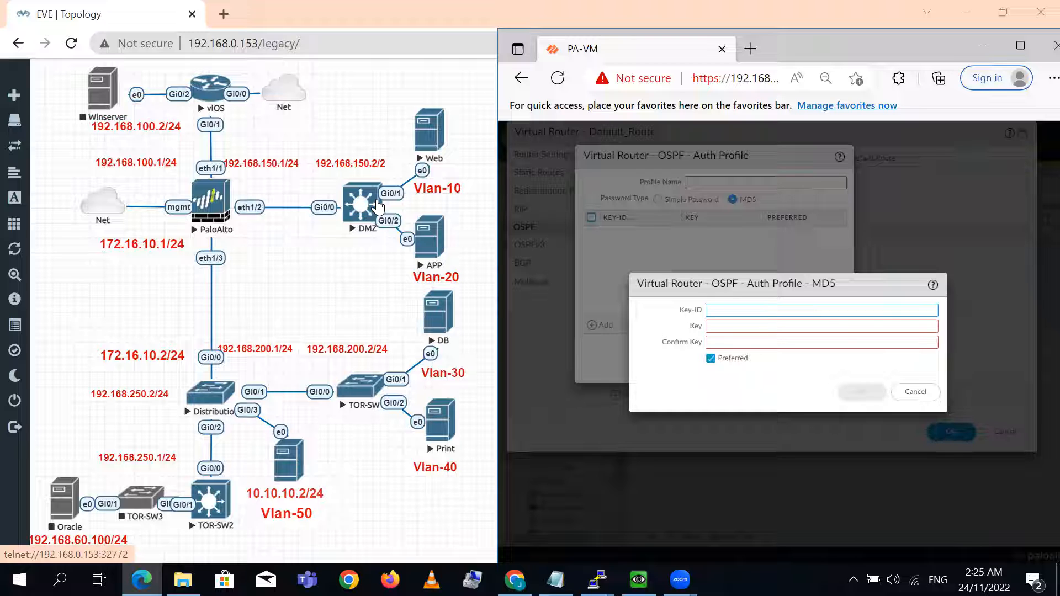
left_click(916, 392)
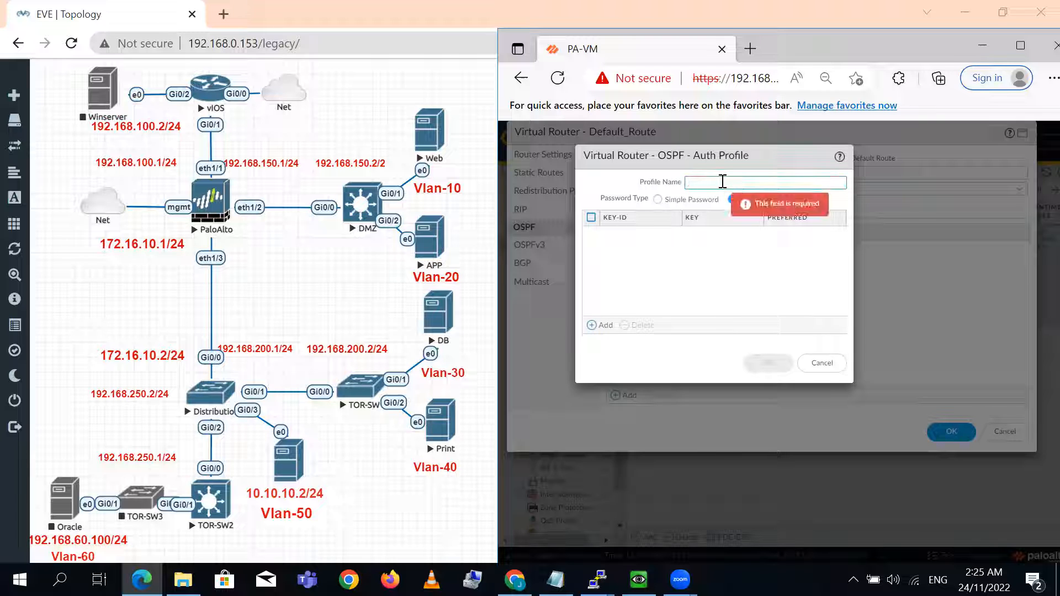
key("BackSpace")
type("IR_MD5")
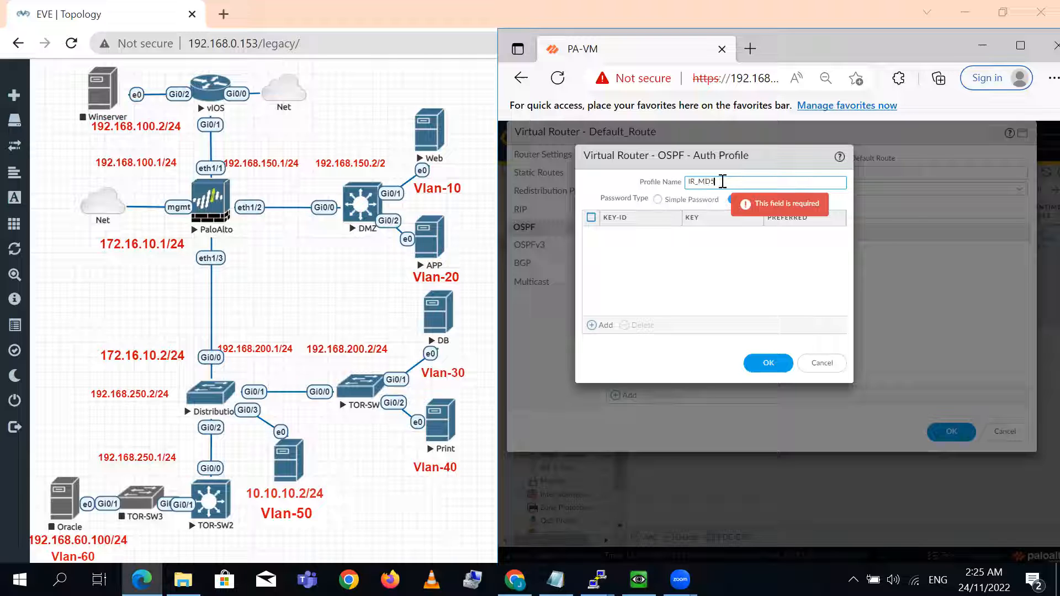
- Add a preferred MD5 key with Key-ID 1, enter and confirm its key, and save the IR_MD5 auth profile
left_click(603, 330)
type("1")
key("Tab")
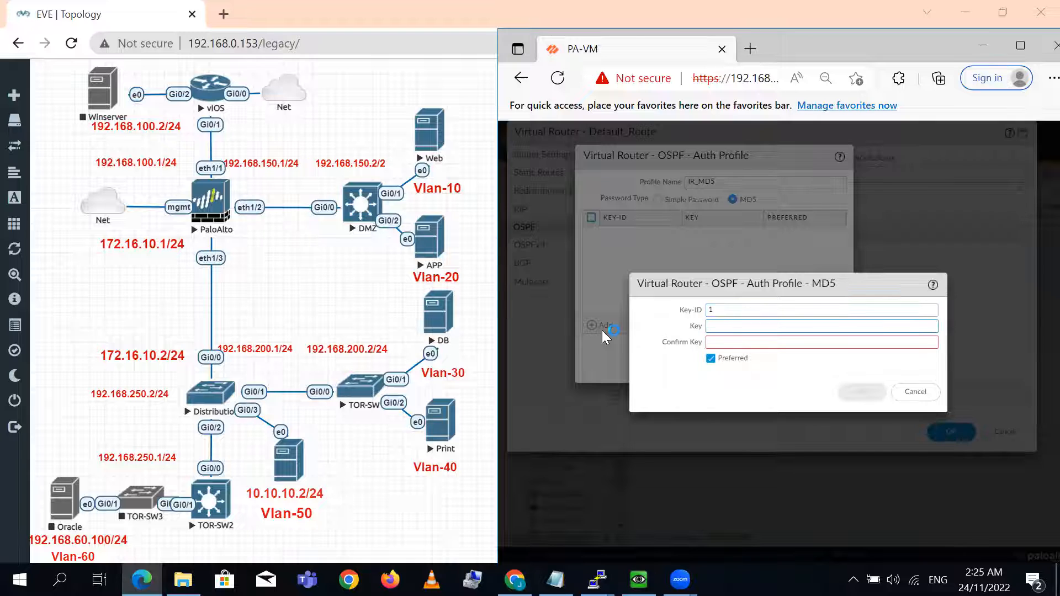
type("1234567")
key("Tab")
type("1234567")
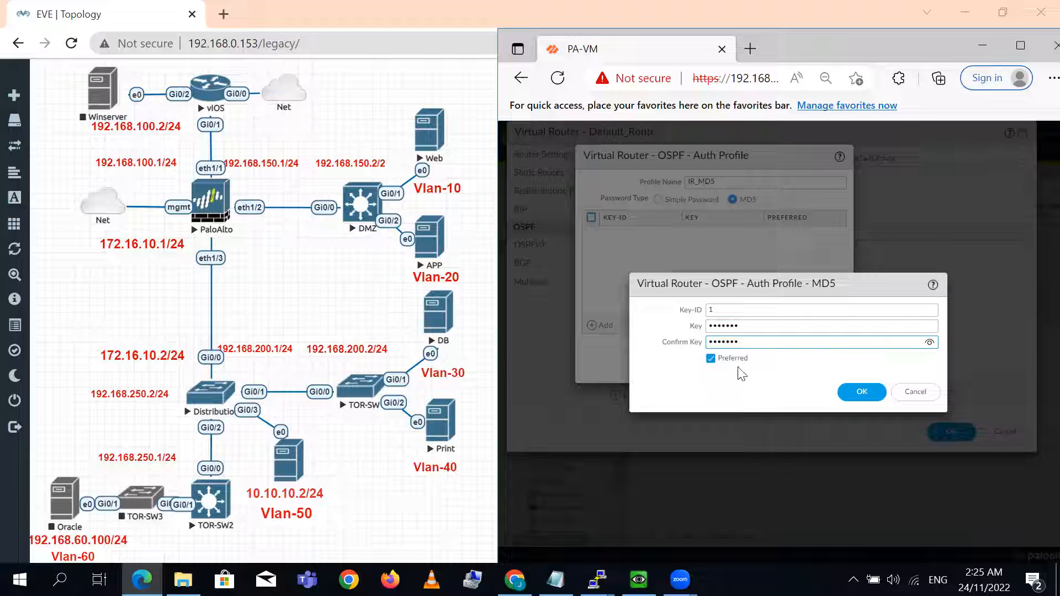
left_click(931, 343)
left_click(860, 393)
left_click(768, 364)
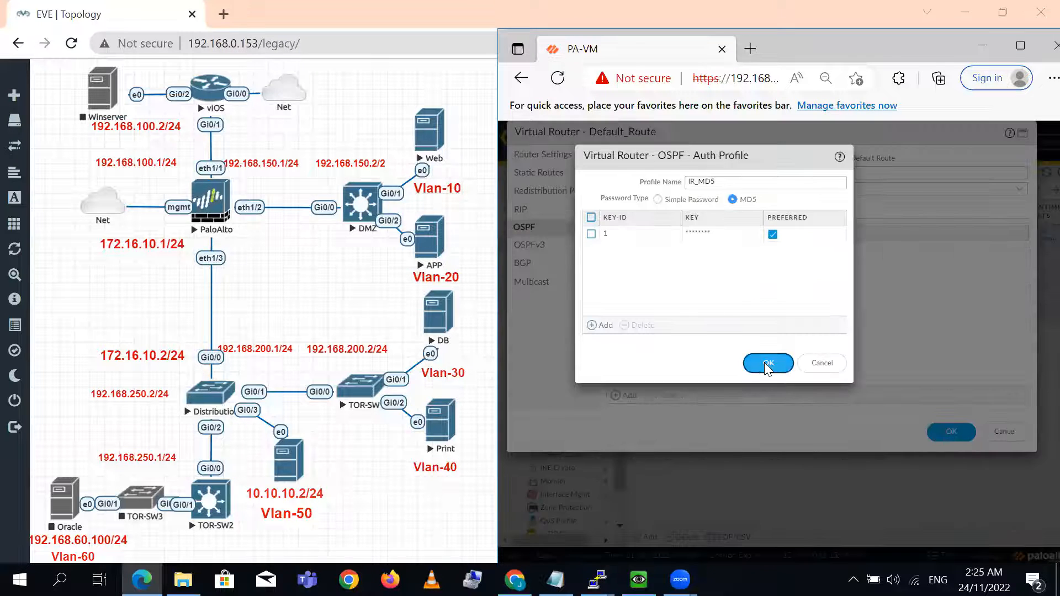
- Start another OSPF auth profile with password type MD5 and name it DMZ_MD5
left_click(627, 395)
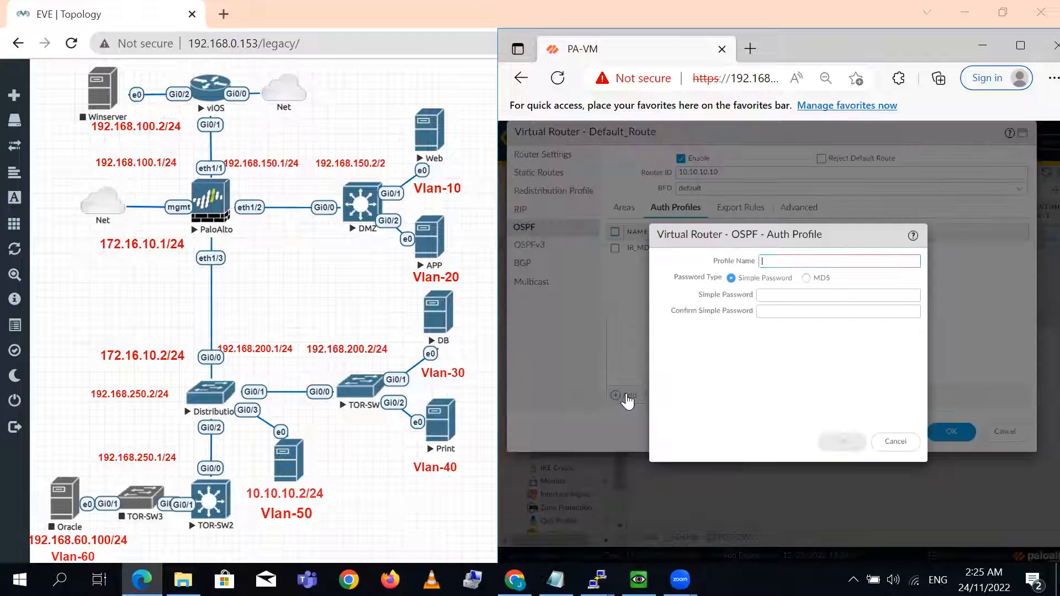
left_click(806, 277)
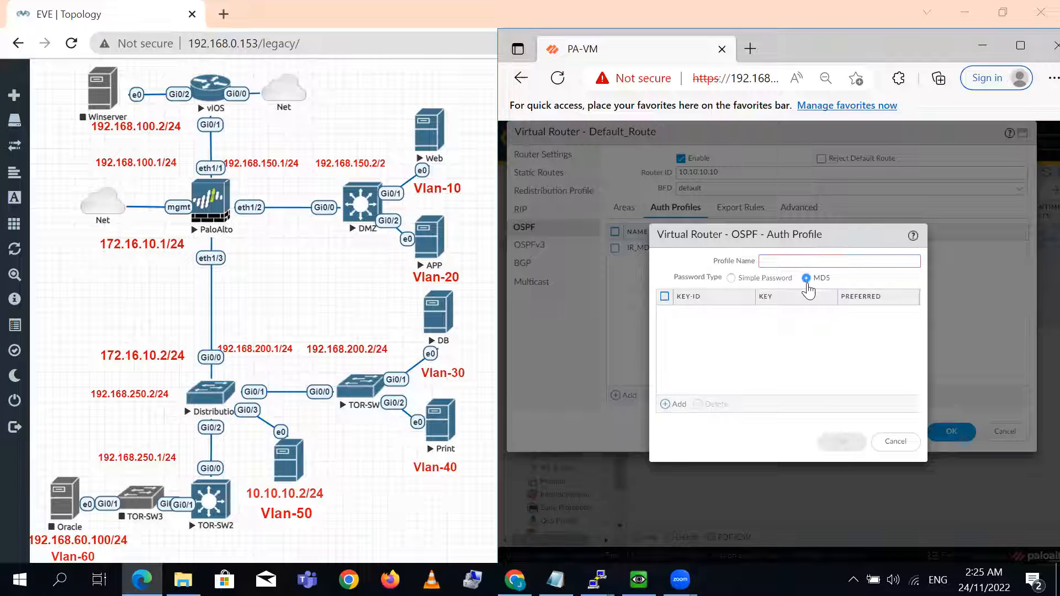
left_click_drag(780, 238, 773, 238)
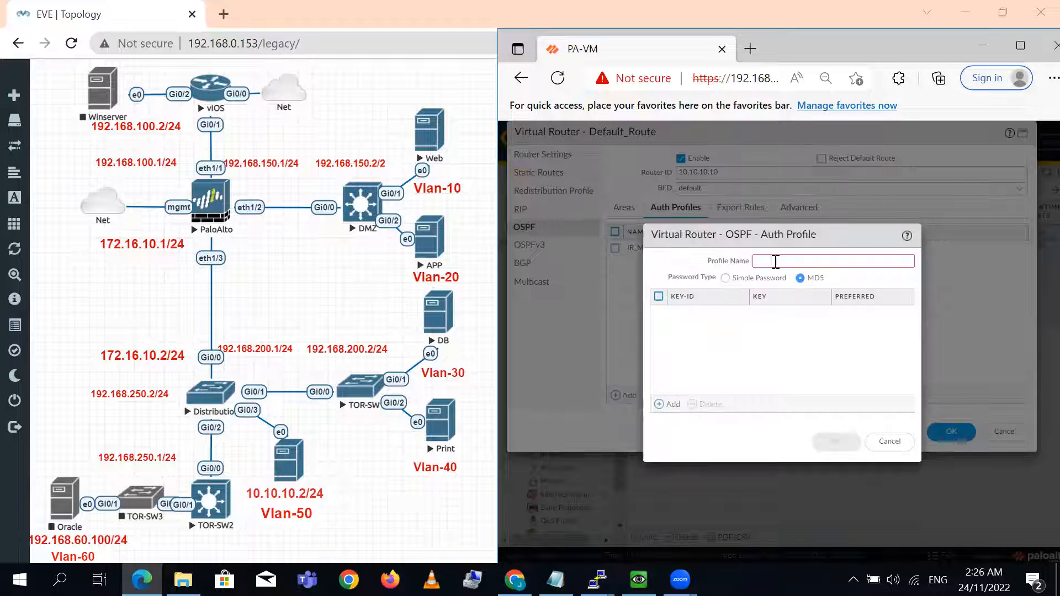
left_click(776, 261)
type("DMZ")
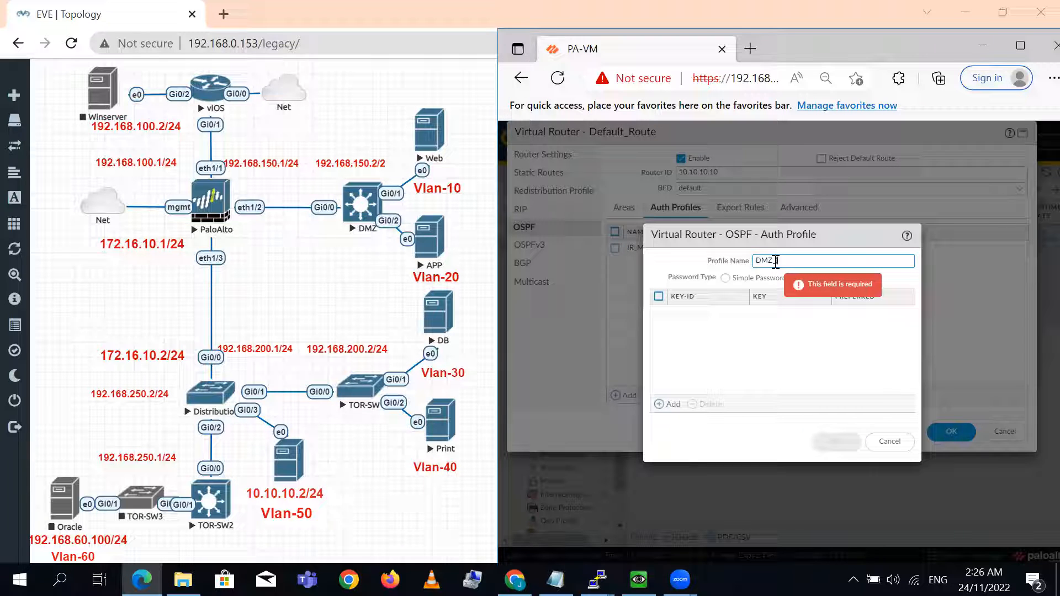
type("_MD5")
left_click(801, 278)
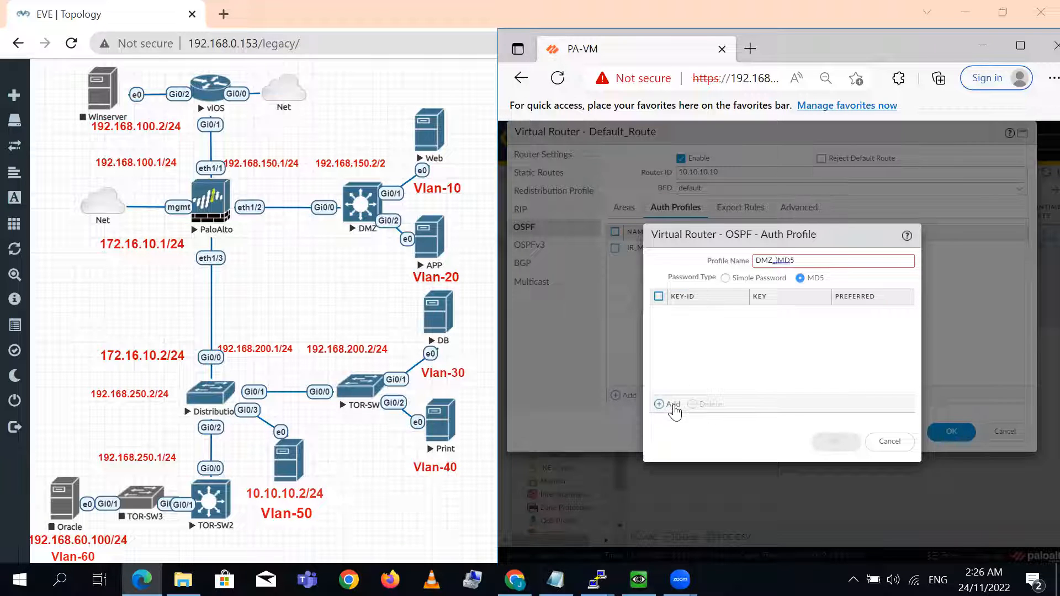
left_click(823, 259)
key("Left")
key("Left")
key("BackSpace")
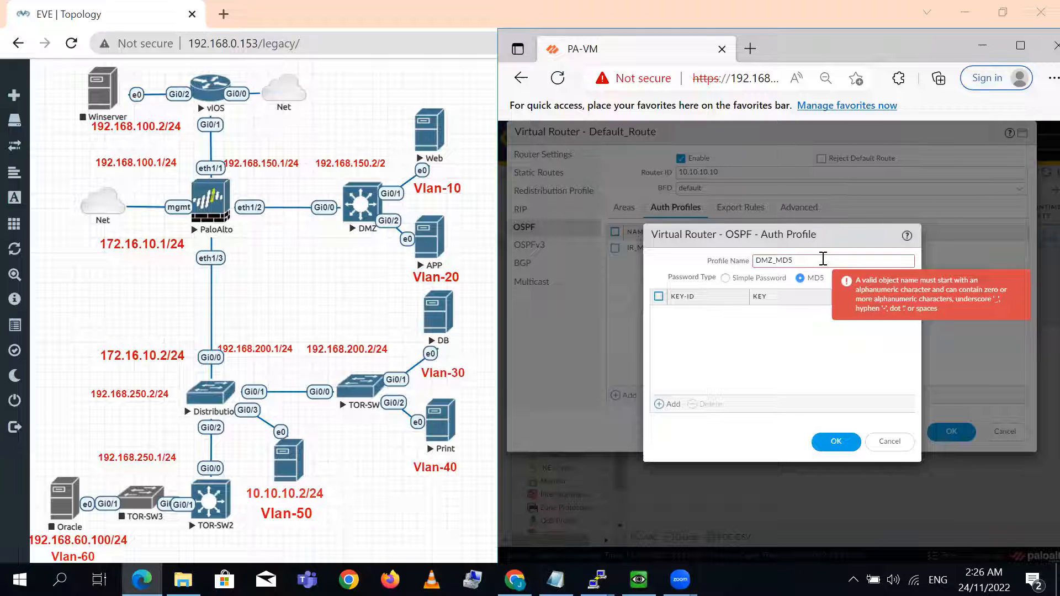
- Add an MD5 key with Key-ID 1 to the DMZ_MD5 profile, entering and confirming its key
left_click(669, 405)
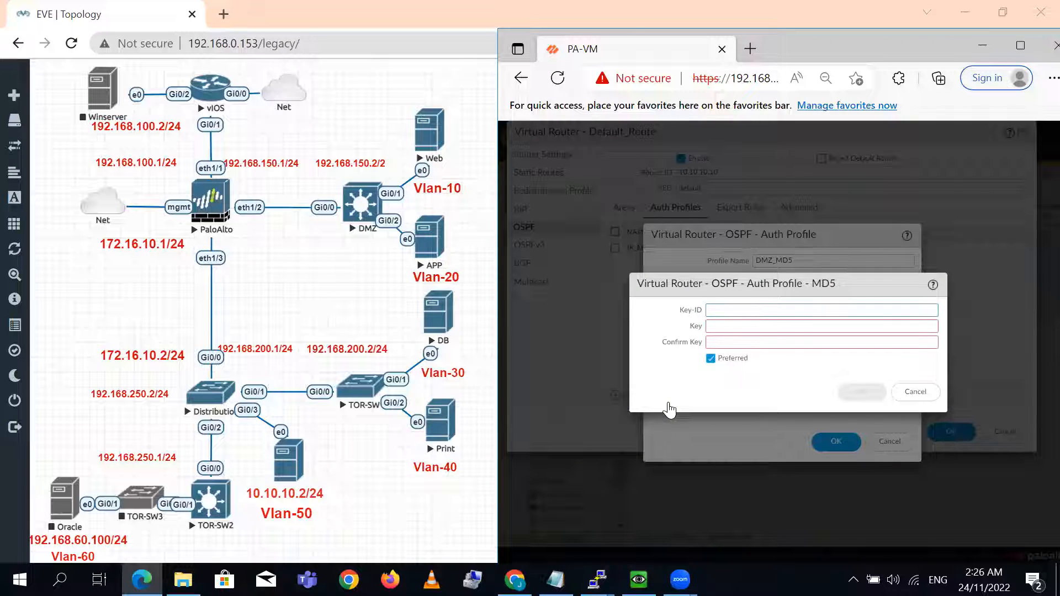
type("cisco123cisco123")
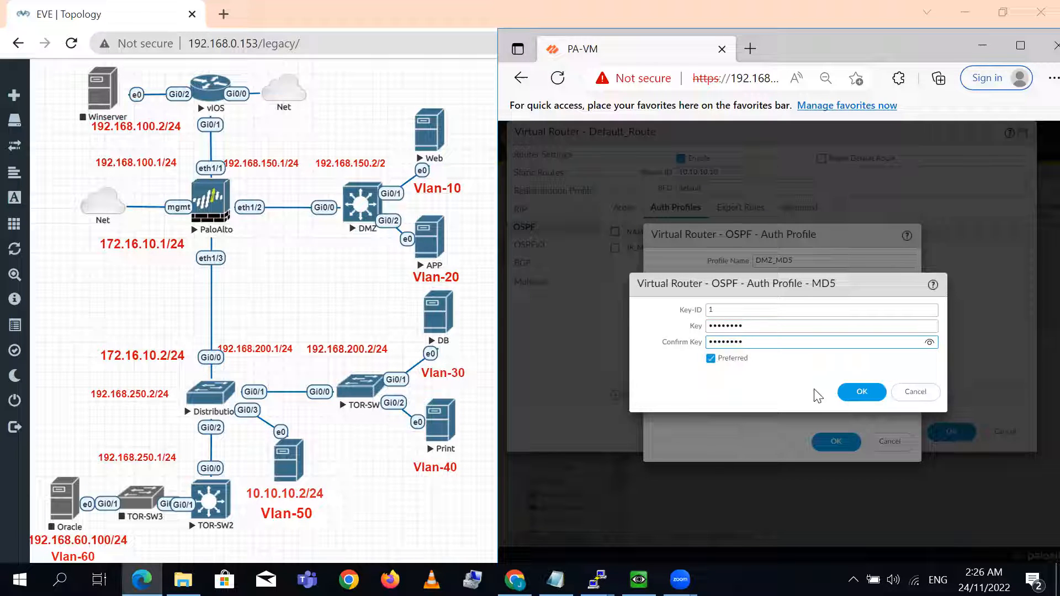
left_click(930, 343)
left_click(912, 327)
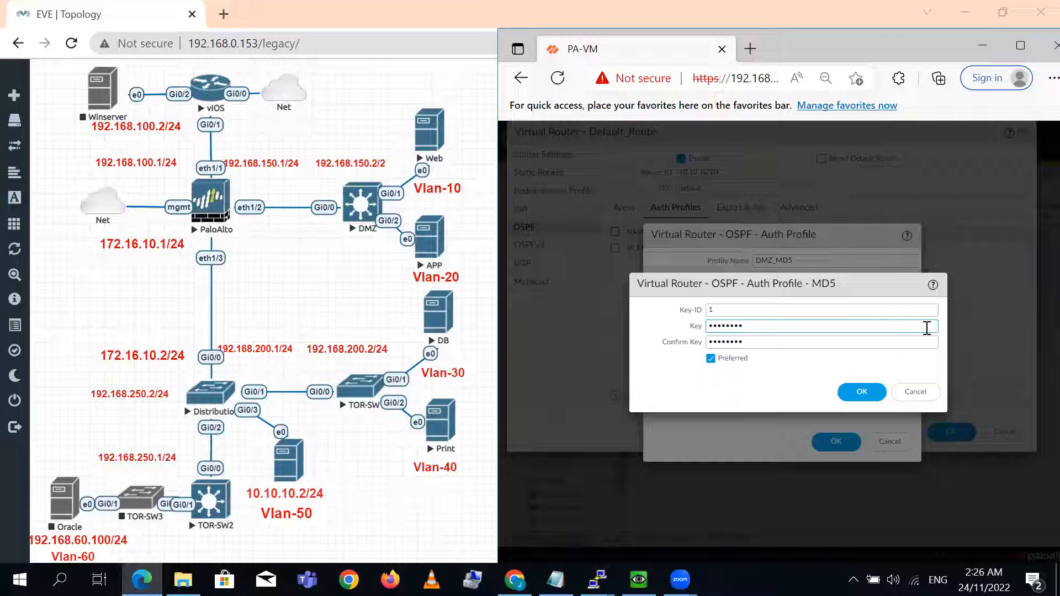
- Replace the DMZ_MD5 key and its confirmation with a different key, and try to reveal the entered characters
left_click(789, 344)
key("BackSpace")
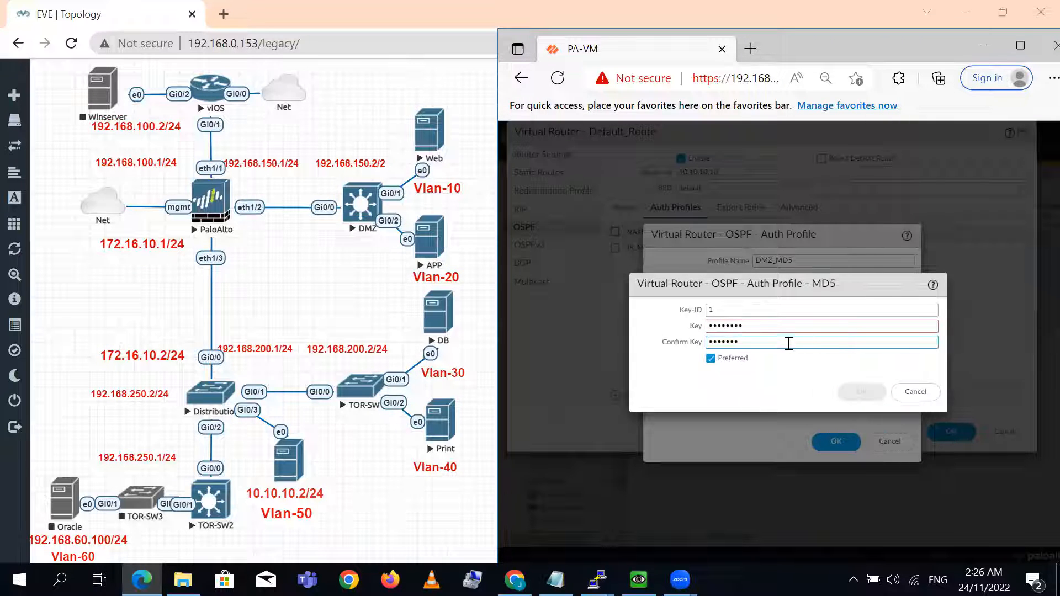
key("BackSpace")
key("BackSpace")
key("BackSpace")
key("BackSpace")
key("BackSpace")
key("BackSpace")
type("Paloalt")
double_click(812, 325)
type("Paloalto")
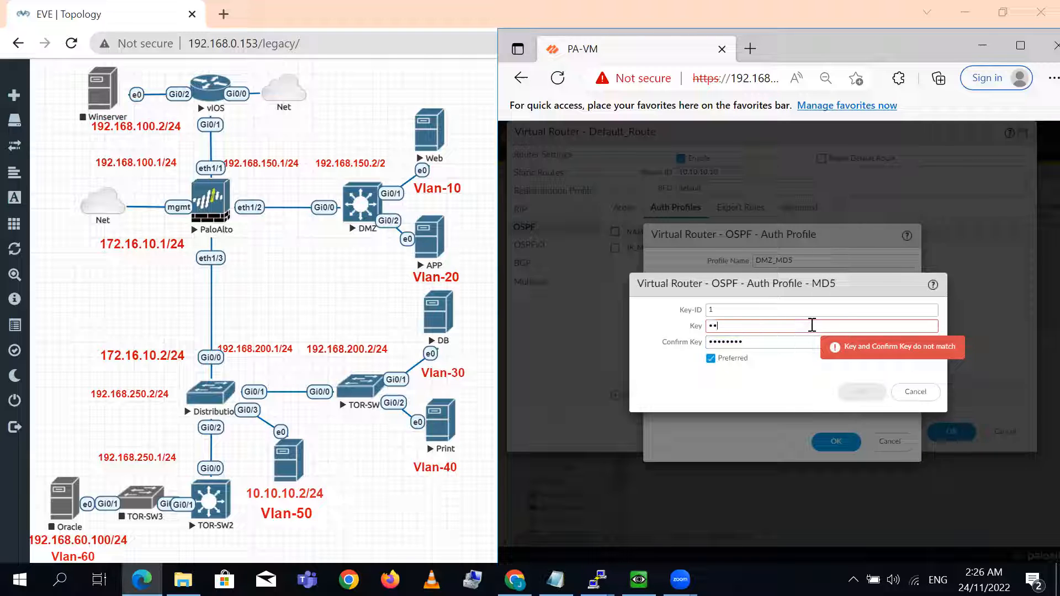
left_click(785, 400)
left_click(923, 324)
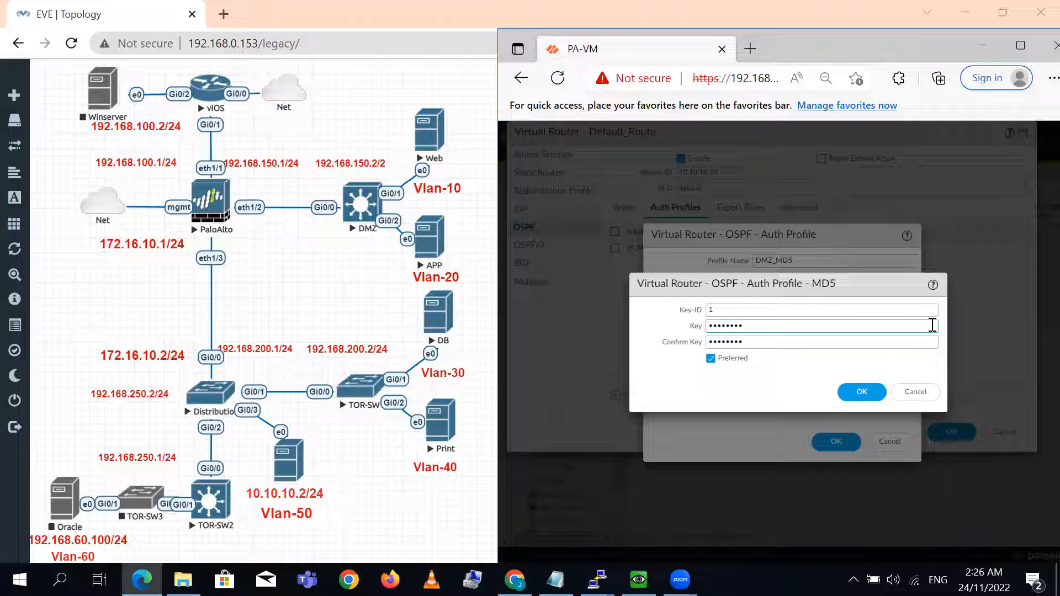
left_click(933, 342)
double_click(916, 348)
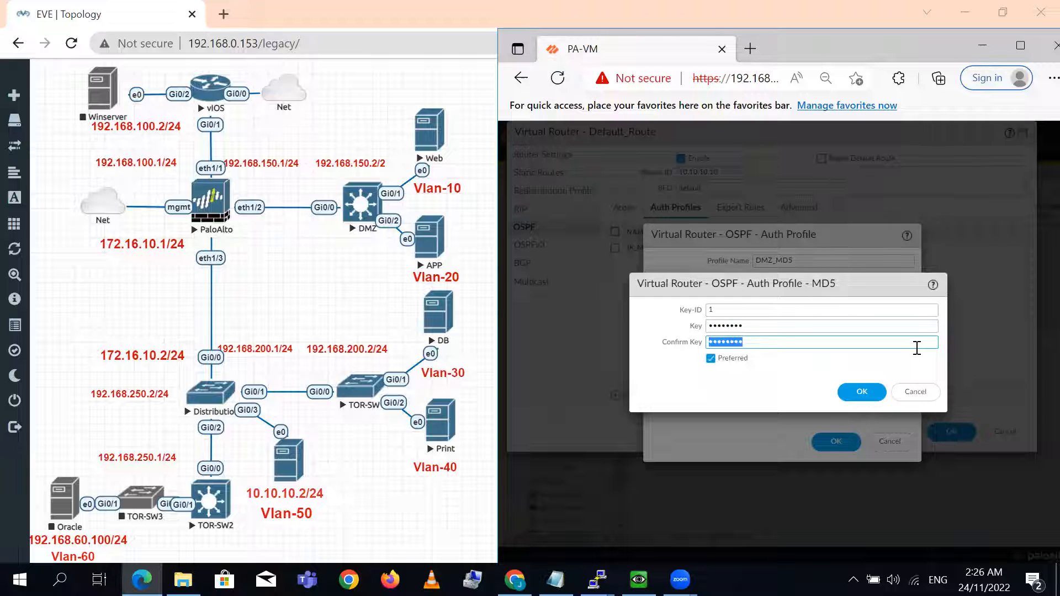
left_click(917, 349)
left_click(889, 356)
left_click(736, 359)
left_click(739, 366)
- Clear both the Key and Confirm Key values of the DMZ_MD5 profile's MD5 key
left_click(830, 325)
key("ctrl+a")
key("BackSpace")
left_click(824, 339)
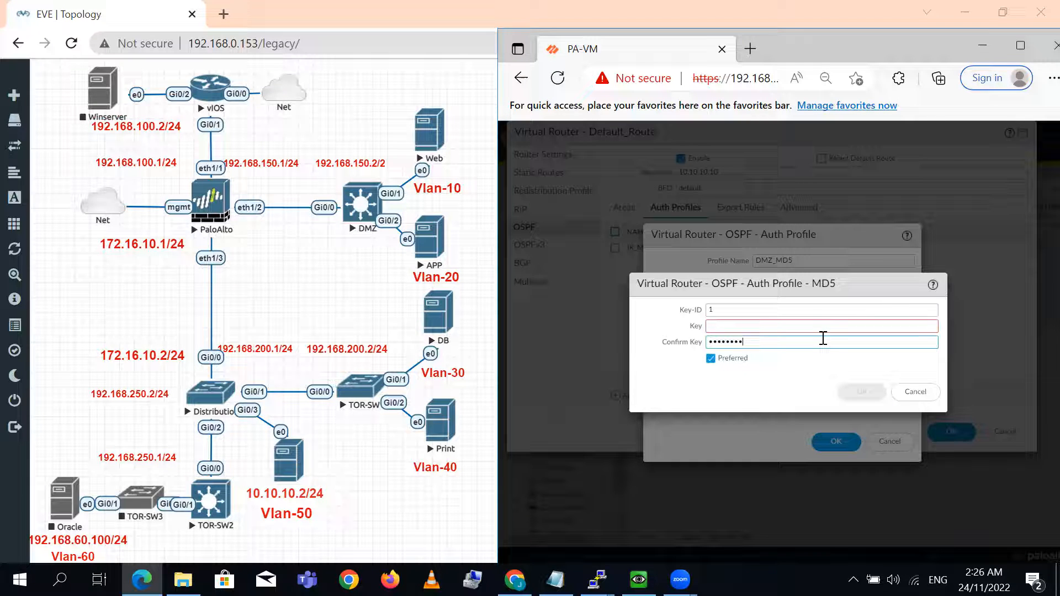
key("BackSpace")
key("BackSpace")
key("BackSpace")
key("BackSpace")
key("BackSpace")
key("BackSpace")
key("BackSpace")
- Enter and confirm a new key for Key-ID 1, revealing it to correct its characters, and save the DMZ_MD5 profile
left_click(791, 327)
type("•••••")
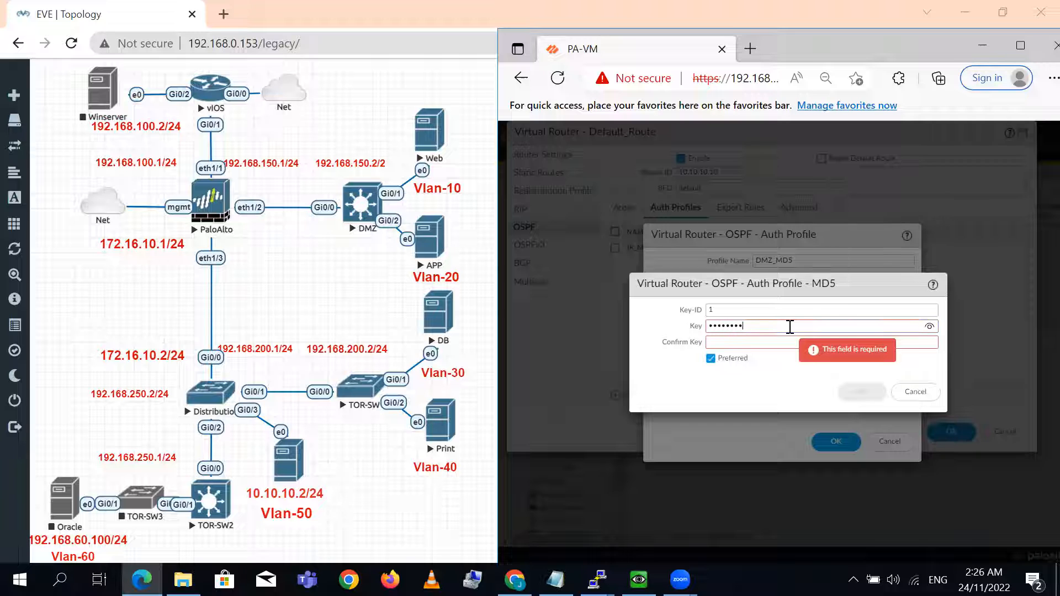
type("0rd")
left_click(929, 327)
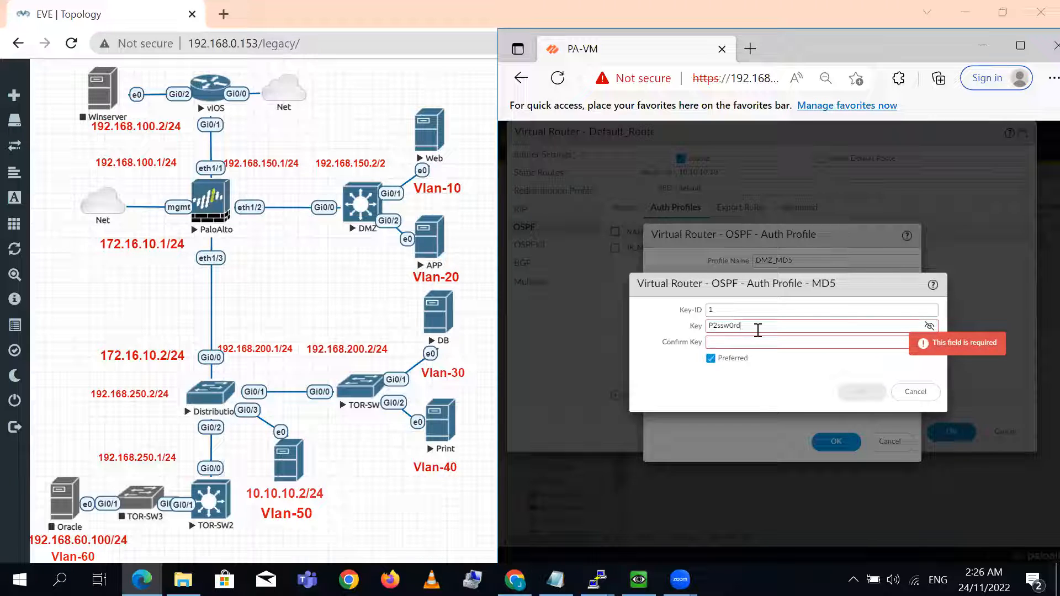
key("BackSpace")
type("@")
left_click(739, 345)
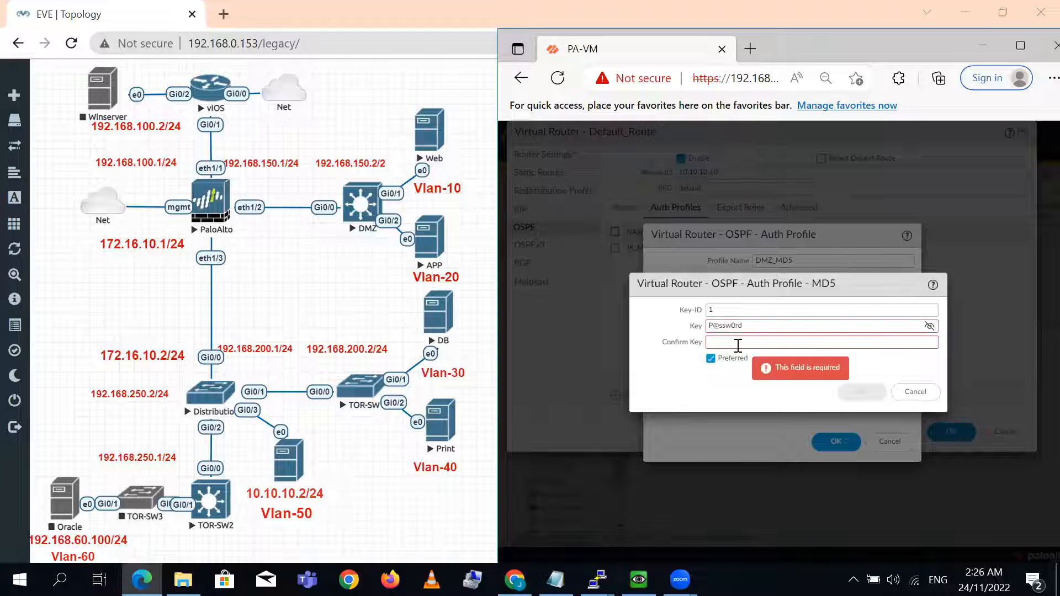
type("P@ssw0rd")
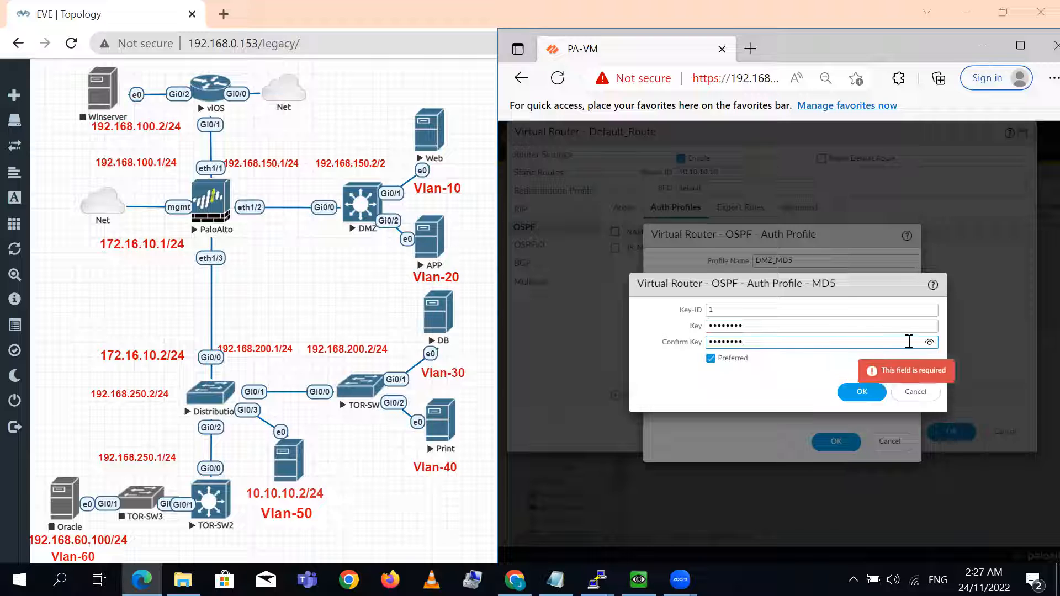
left_click(930, 343)
left_click(855, 394)
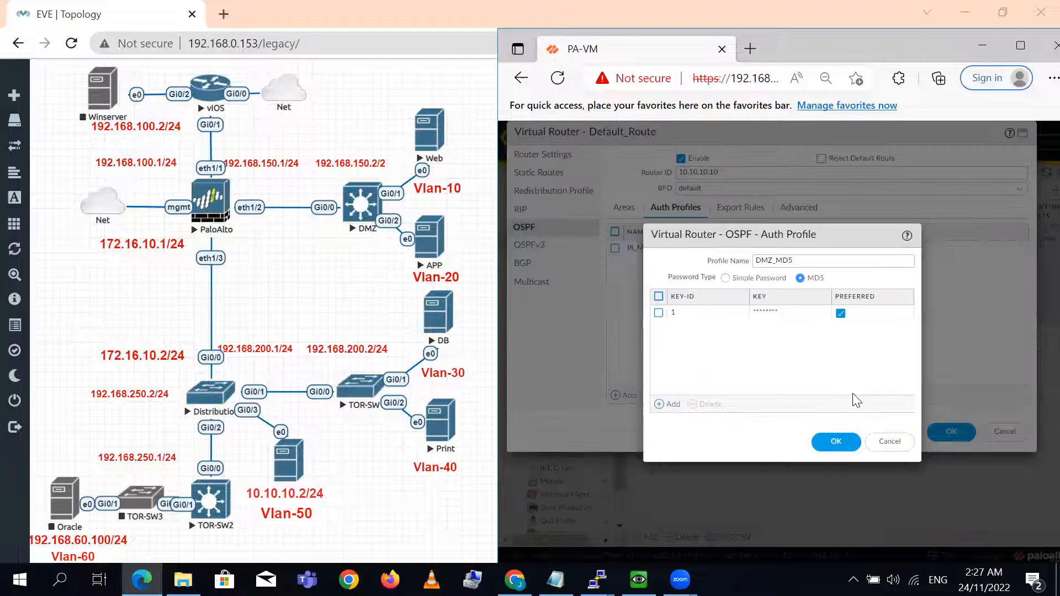
left_click(834, 443)
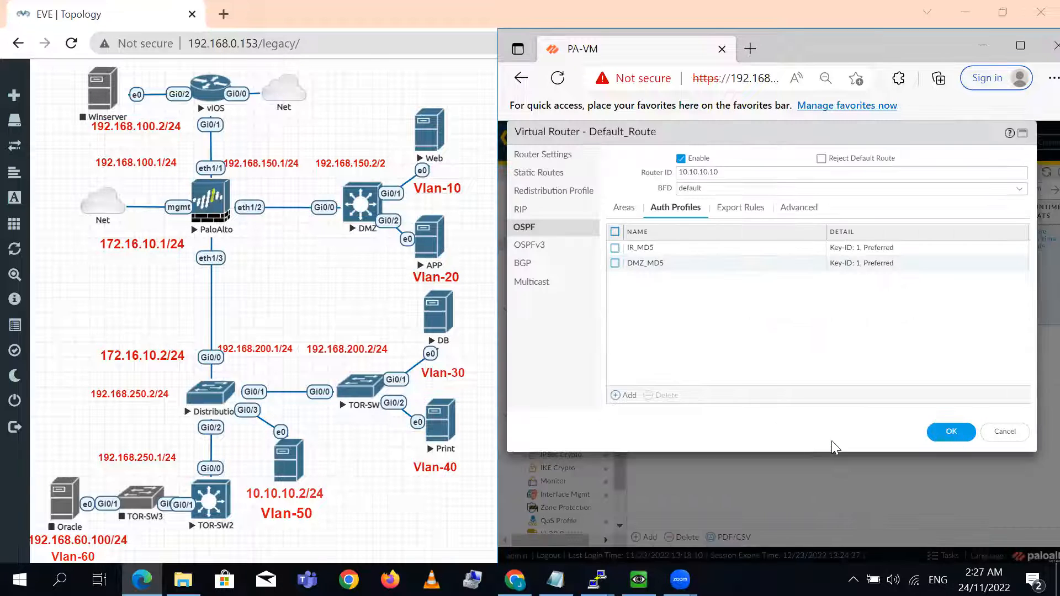
- Start a third OSPF auth profile named Internal_Plain with the simple password type
left_click(626, 398)
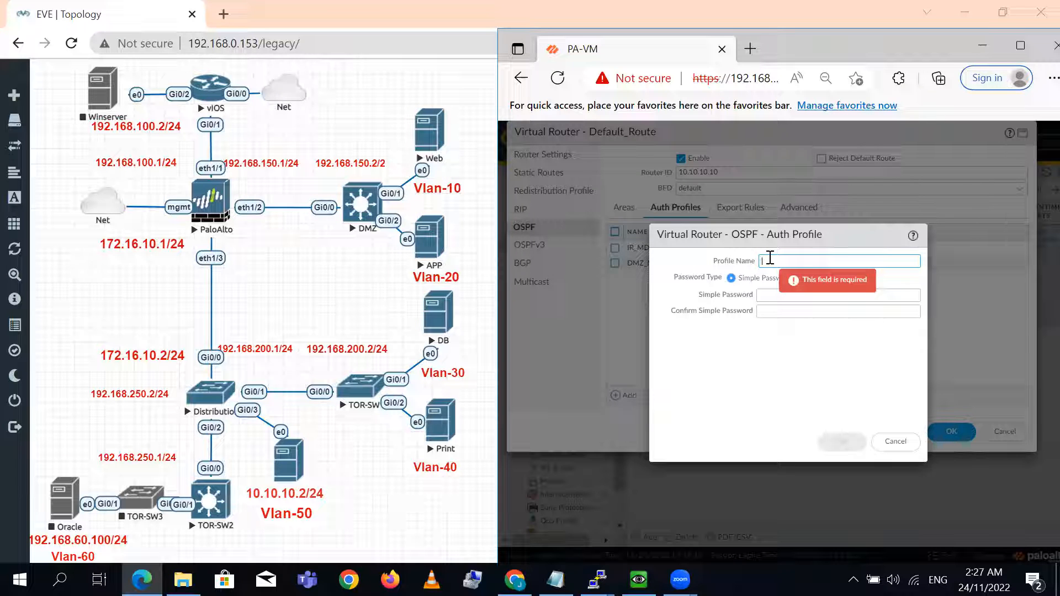
type("Internal_Plain")
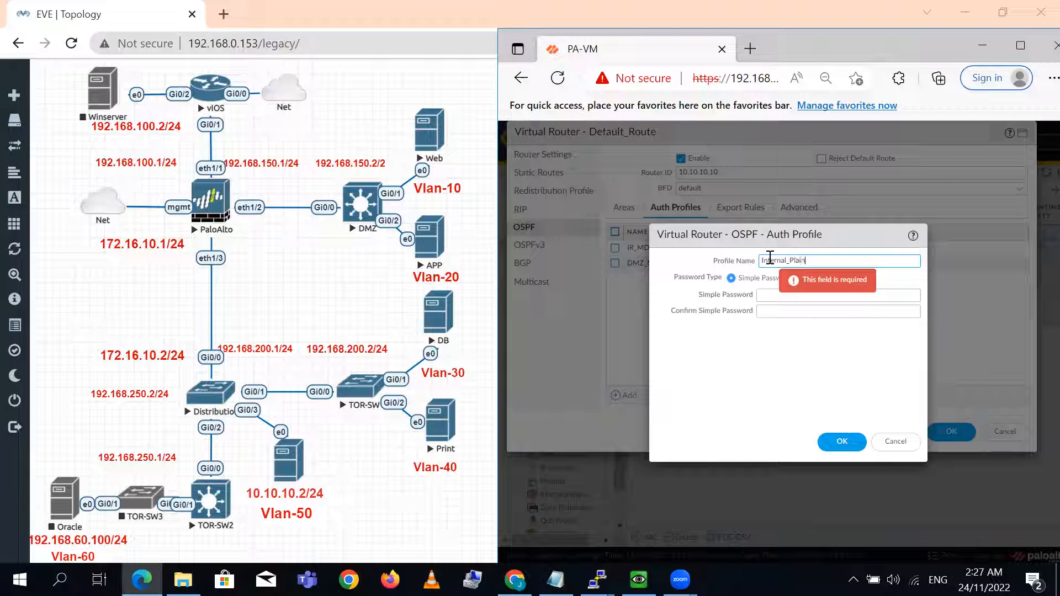
- Enter and confirm the simple password for Internal_Plain, and save the profile and the Default_Route virtual router
left_click(769, 295)
type("paloalt")
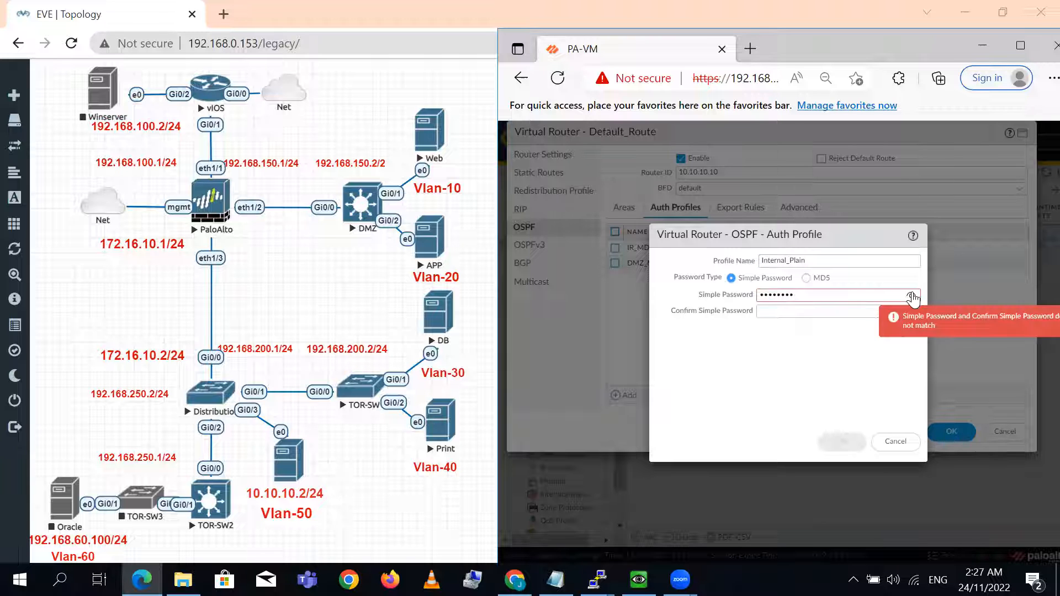
left_click(850, 309)
type("paloalt")
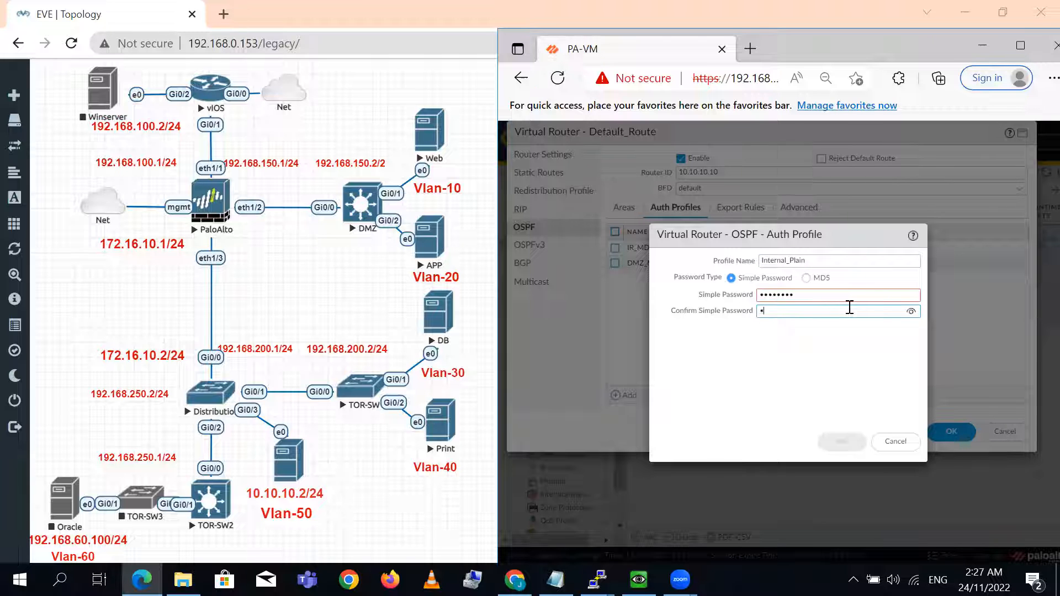
type("d")
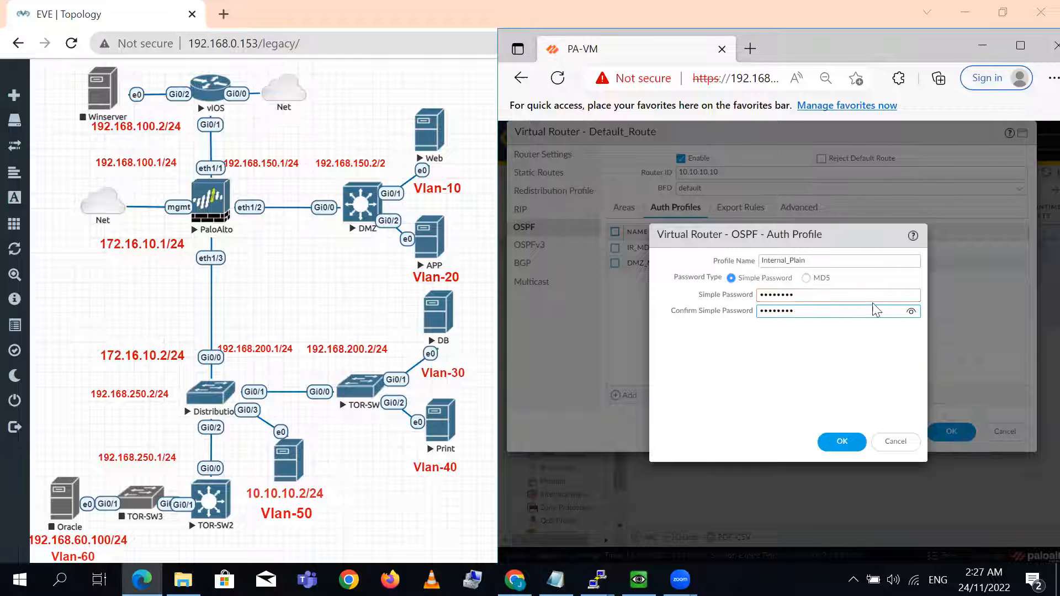
left_click(911, 311)
left_click(841, 442)
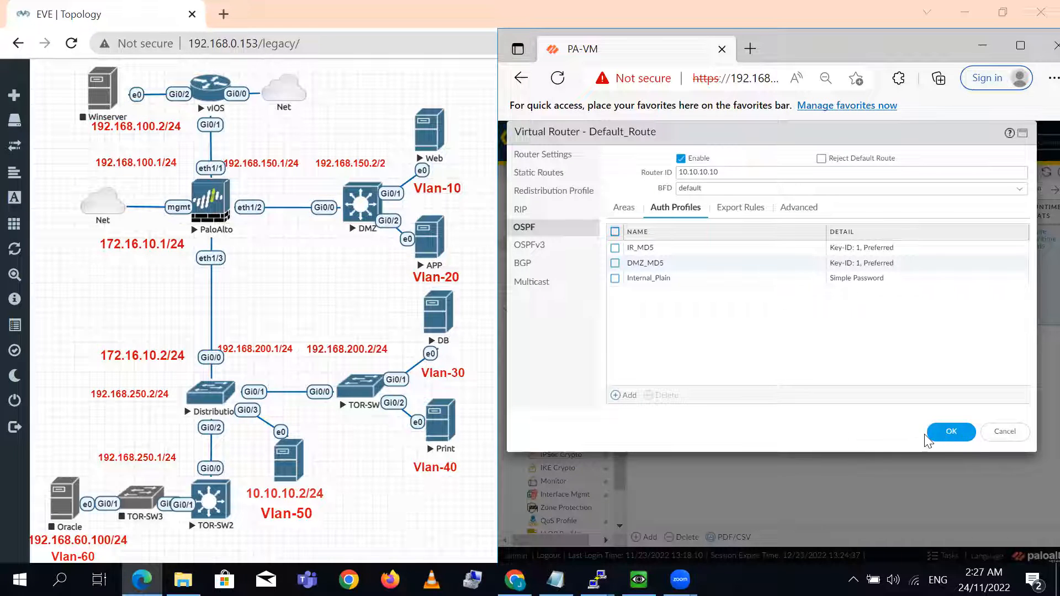
left_click(945, 435)
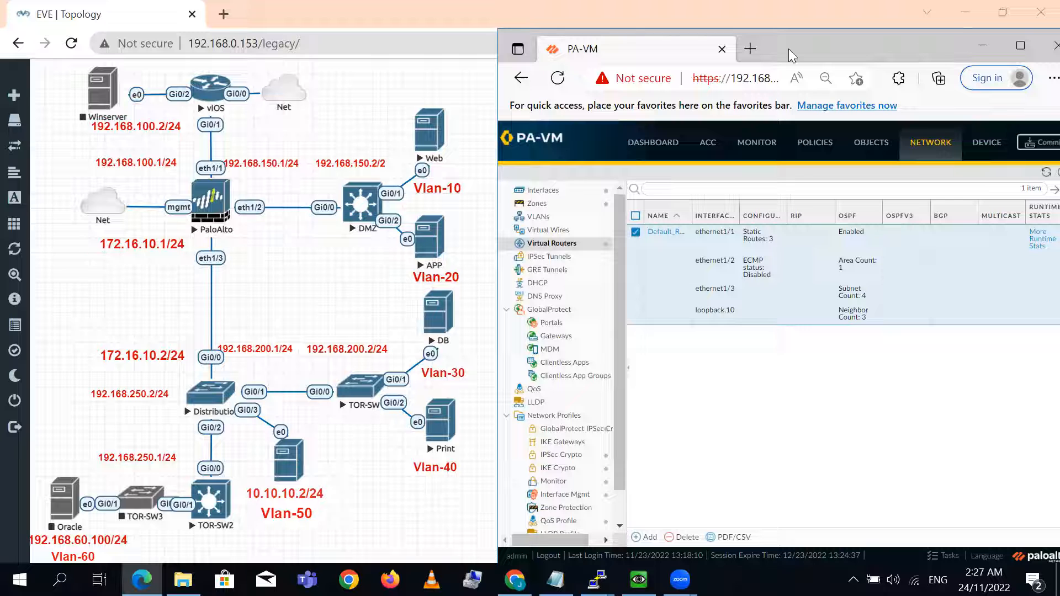
- Move the PA-VM browser window to the opposite side of the screen and bring up the vIOS router's terminal
left_click_drag(789, 48, 403, 28)
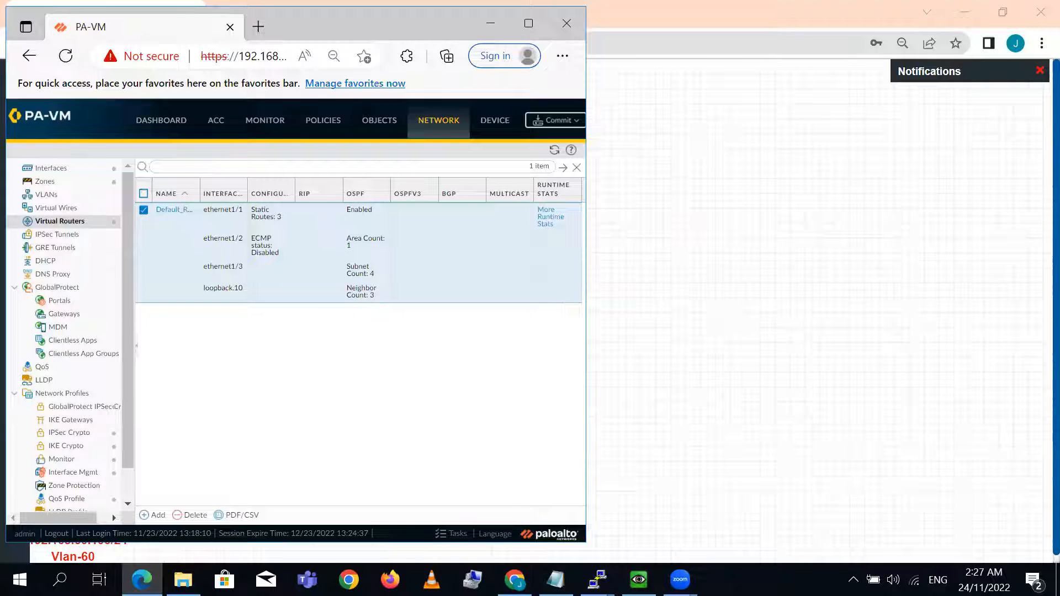
mouse_move(597, 580)
left_click(408, 486)
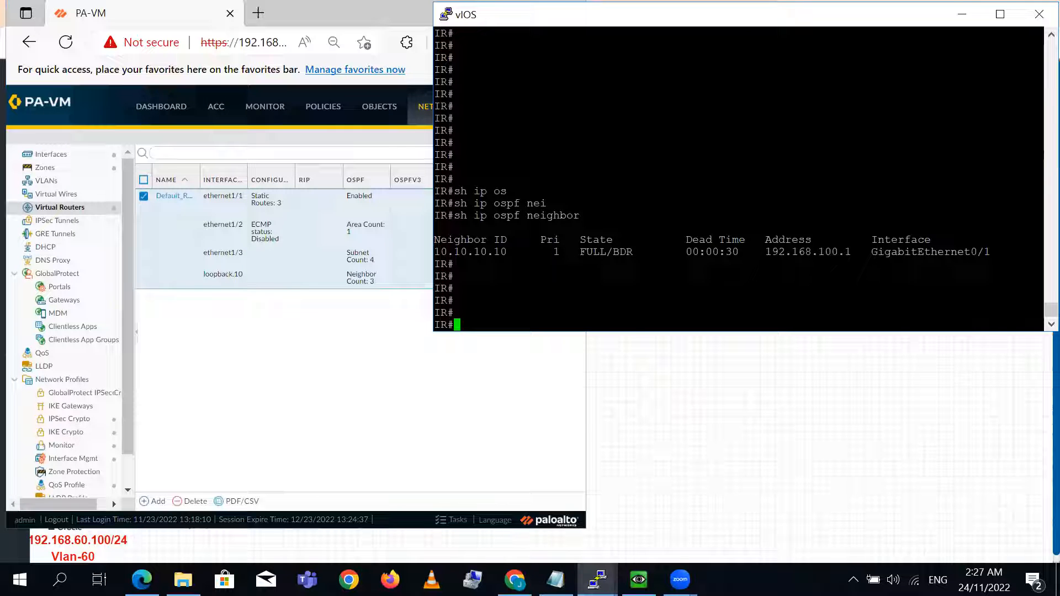
- Return to the PA-VM browser window and commit all changes to the firewall
left_click(339, 366)
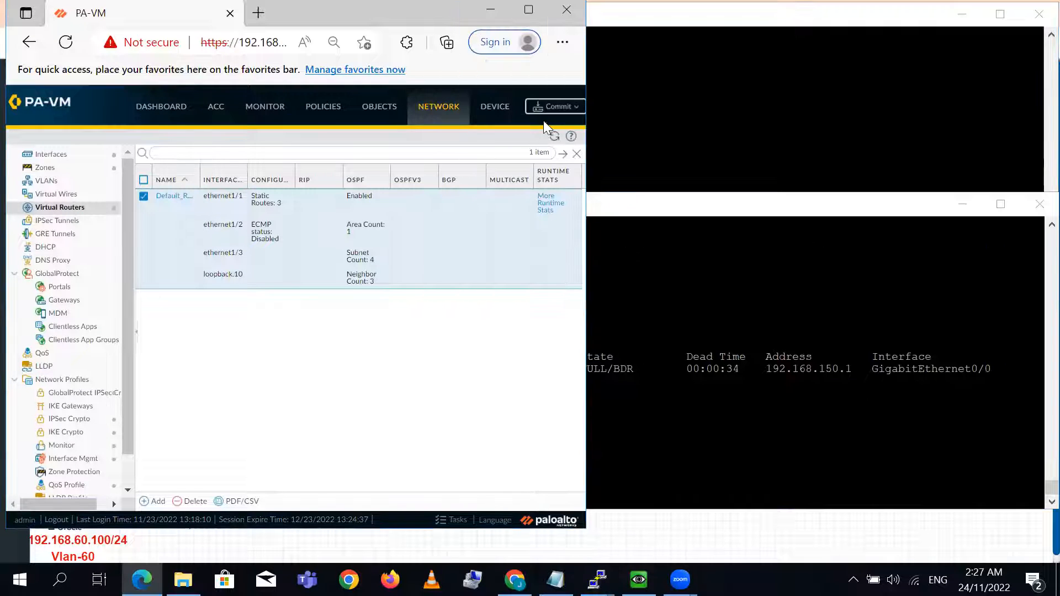
left_click(548, 106)
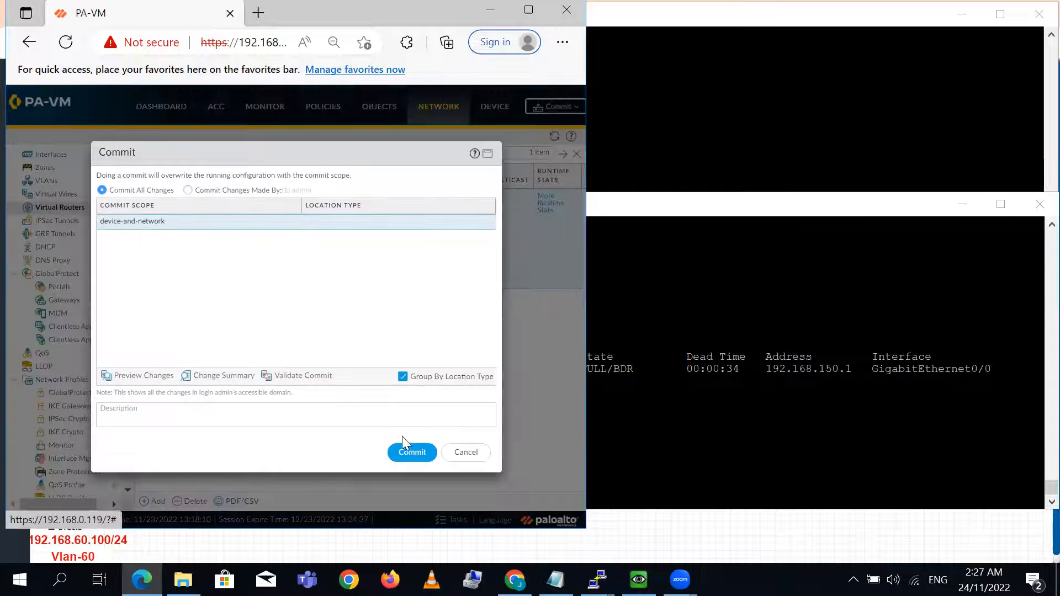
left_click(412, 453)
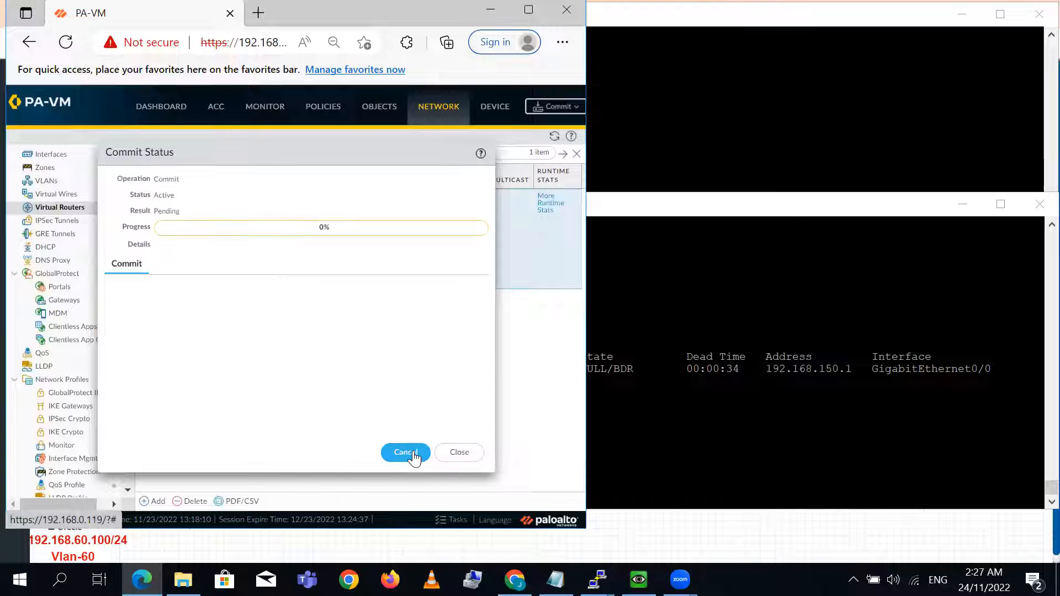
- Move the Commit Status dialog aside and bring up the Distribution, DMZ and vIOS terminals alongside it
left_click_drag(417, 150, 358, 100)
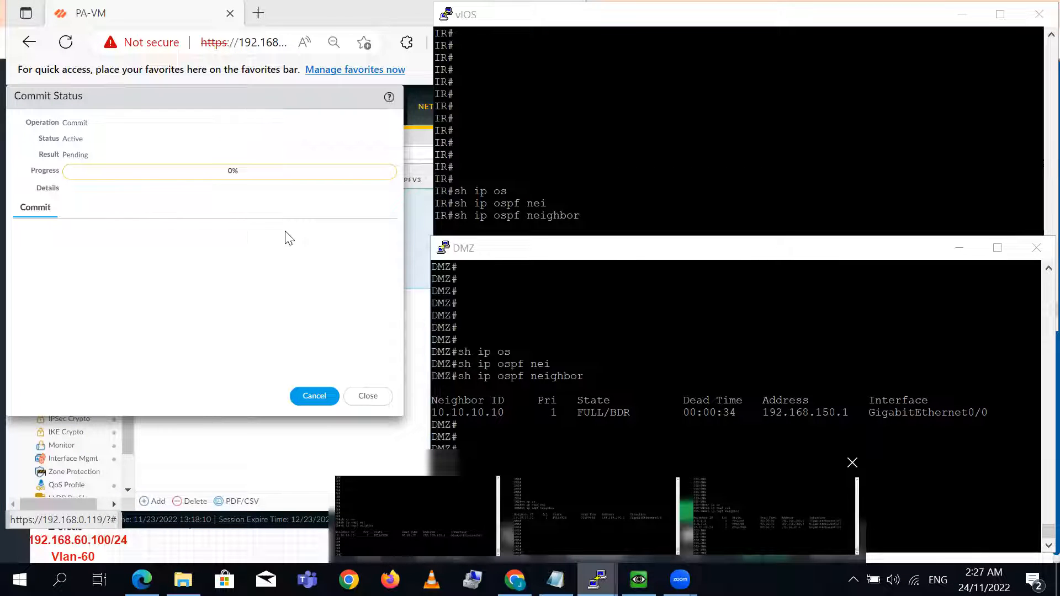
left_click(769, 517)
left_click(757, 166)
left_click(756, 442)
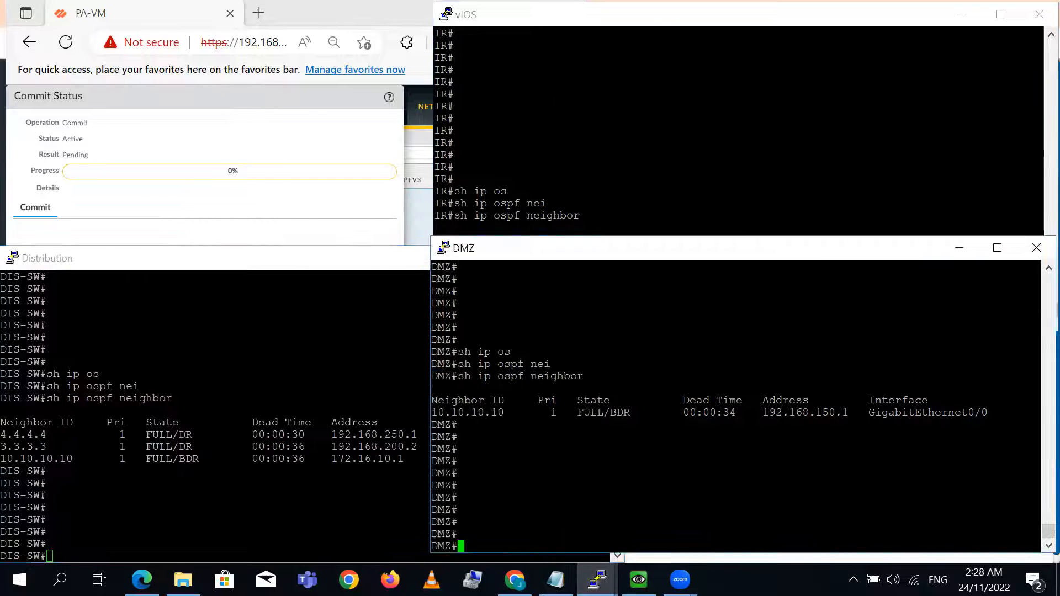
left_click(712, 167)
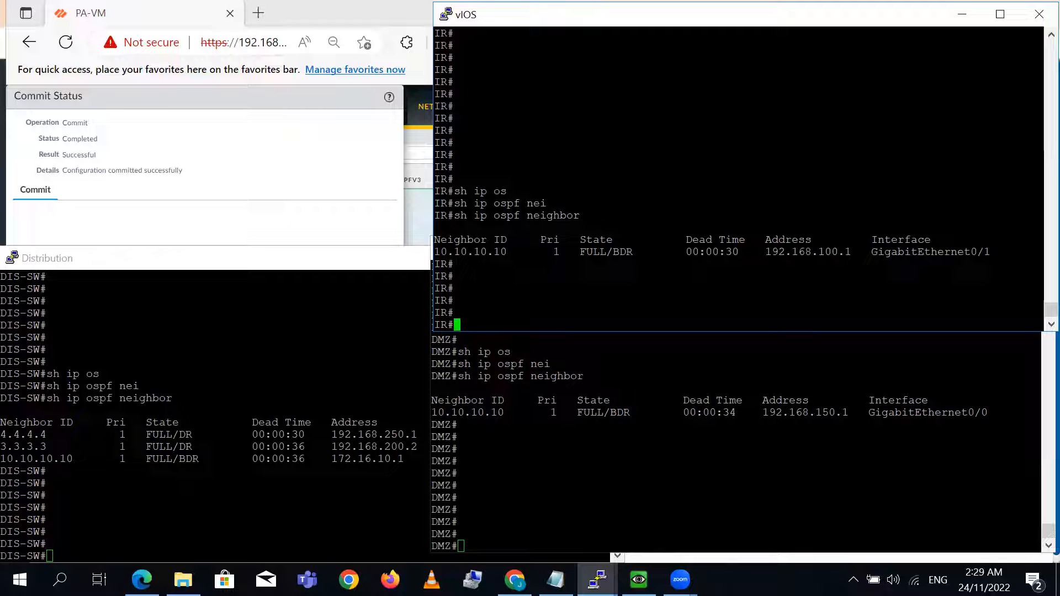
- Check the IR router's OSPF neighbors with sh ip ospf neighbor in the vIOS terminal
type("sh ip os")
key("Tab")
type("ne")
key("Tab")
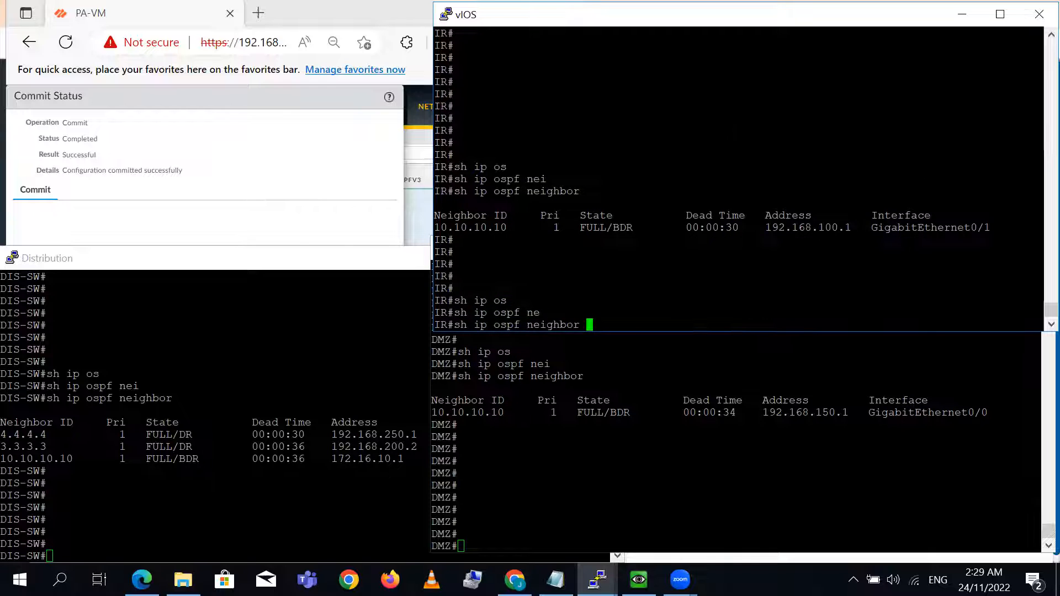
key("Return")
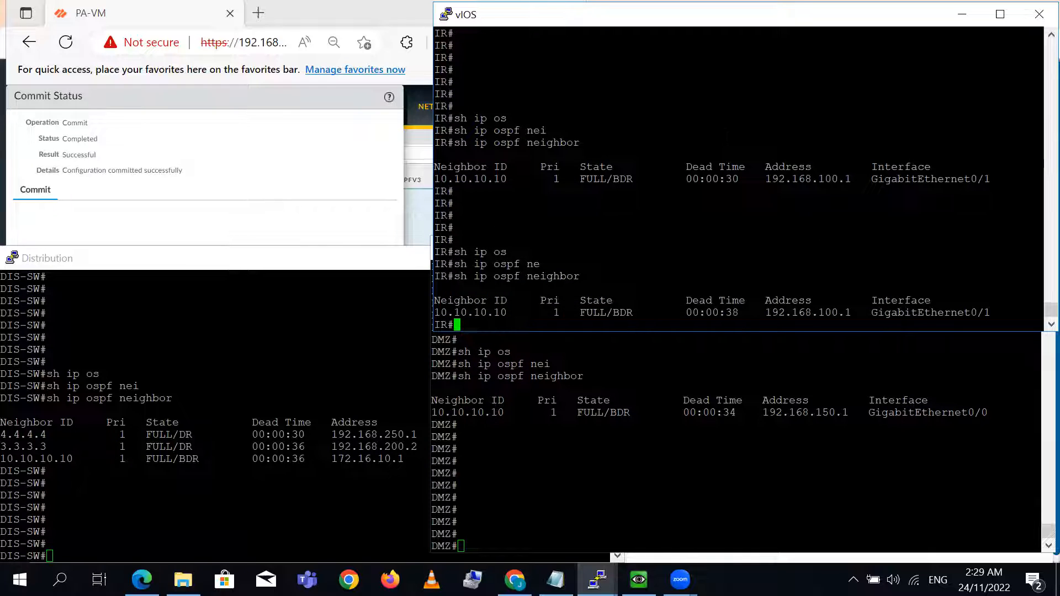
key("Return")
key("Return")
key("Return")
type("sh i")
key("BackSpace")
key("BackSpace")
key("BackSpace")
key("BackSpace")
- Dismiss the finished commit in the PA-VM browser window and open the interface list of Default_Route's OSPF area 0.0.0.0
left_click(301, 139)
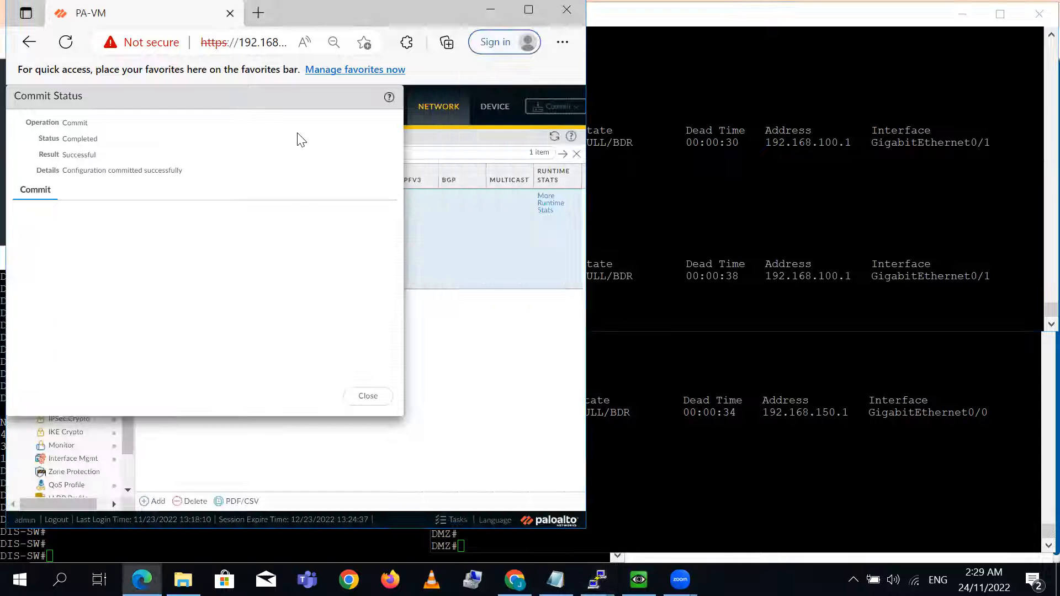
left_click(381, 395)
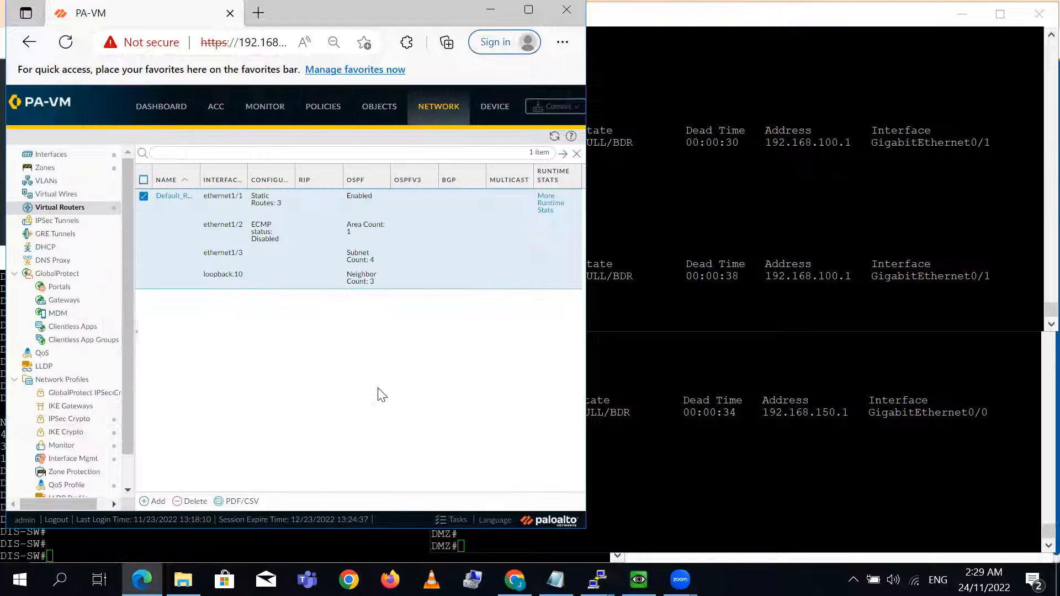
left_click(528, 9)
left_click(182, 186)
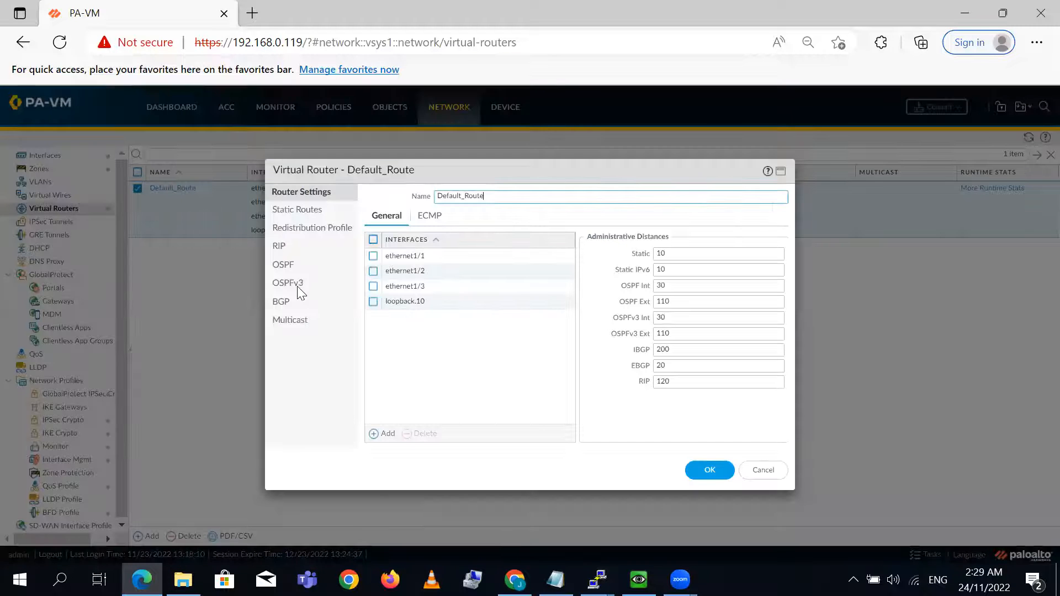
left_click(280, 265)
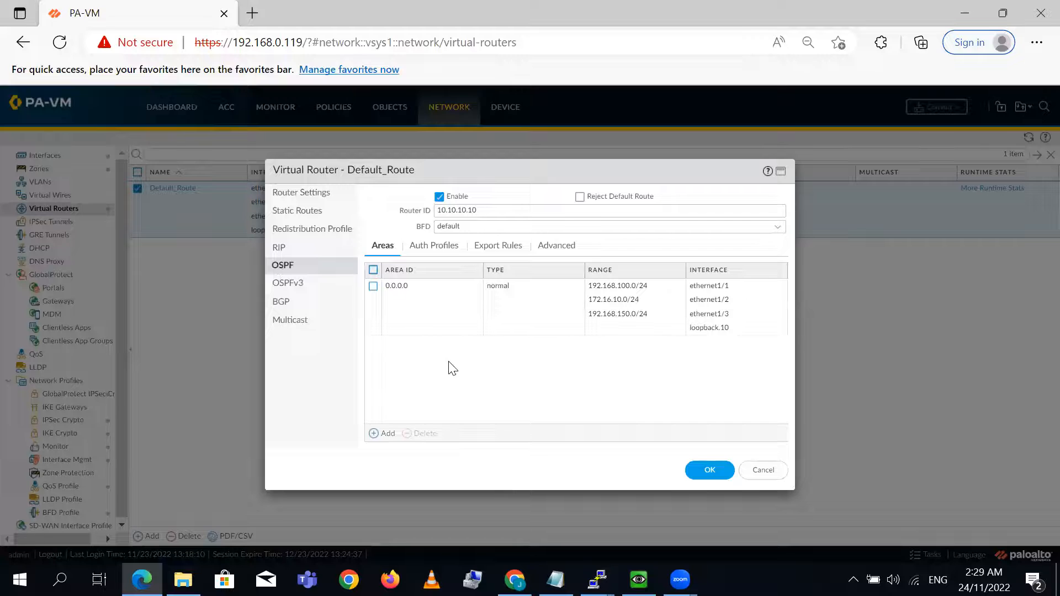
left_click(402, 287)
left_click(402, 287)
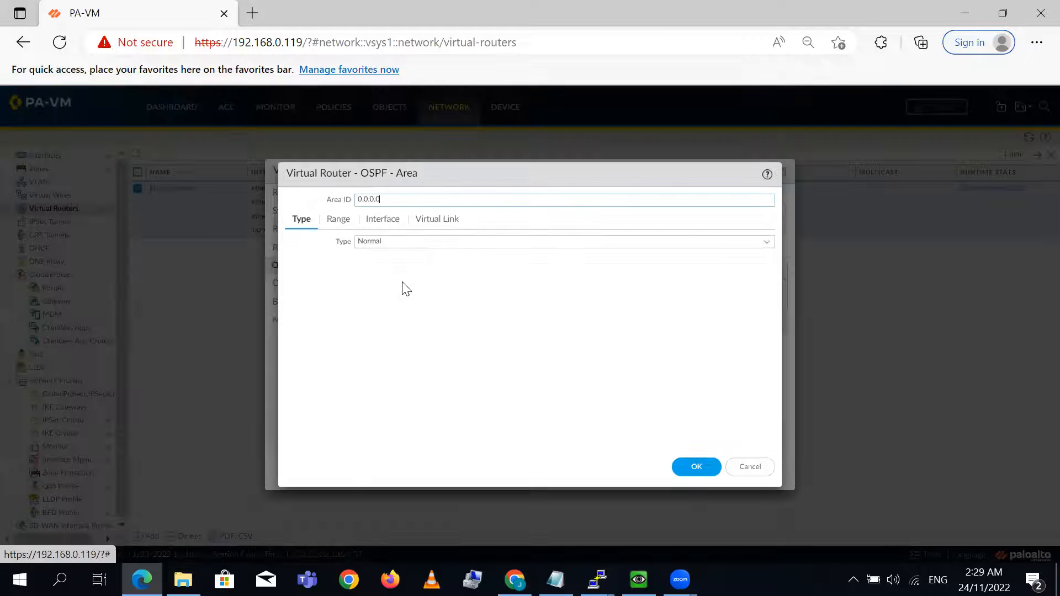
left_click(381, 223)
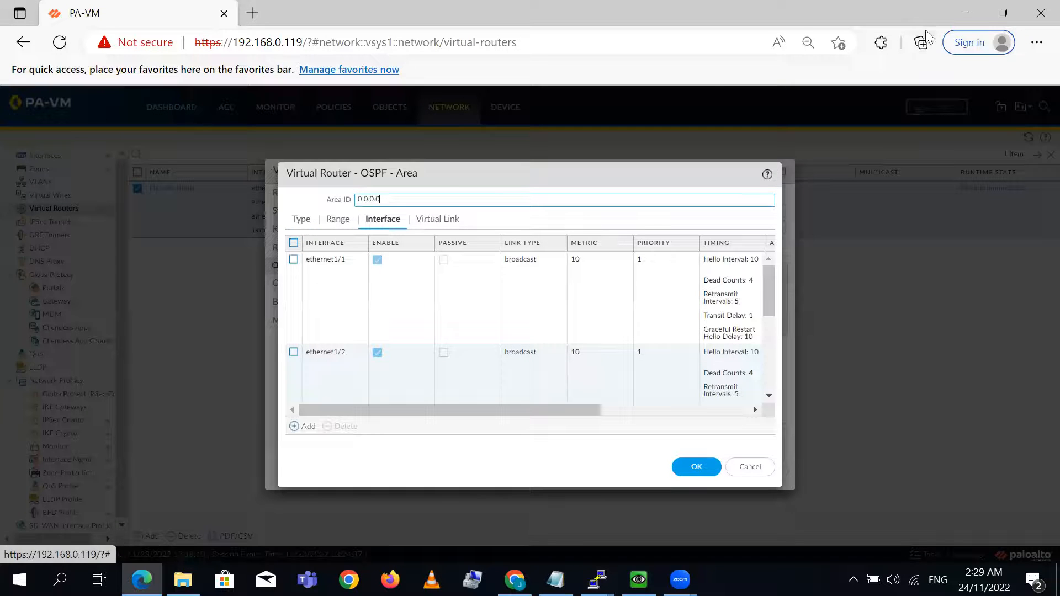
- Restore the PA-VM browser to a smaller window beside the EVE topology and move the OSPF area dialog fully into view
left_click(1003, 12)
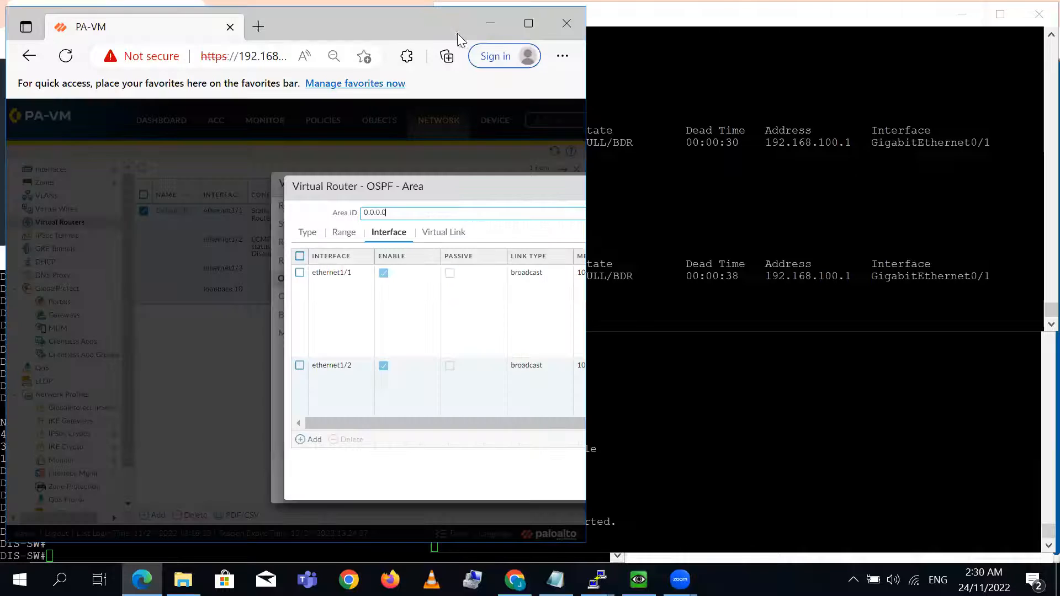
left_click_drag(463, 23, 919, 36)
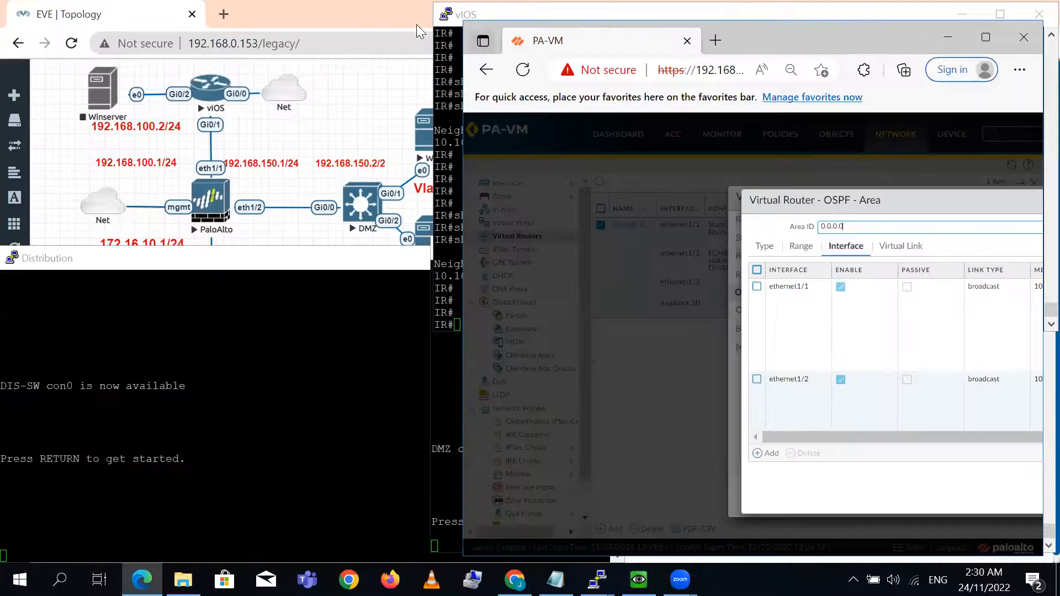
left_click(379, 13)
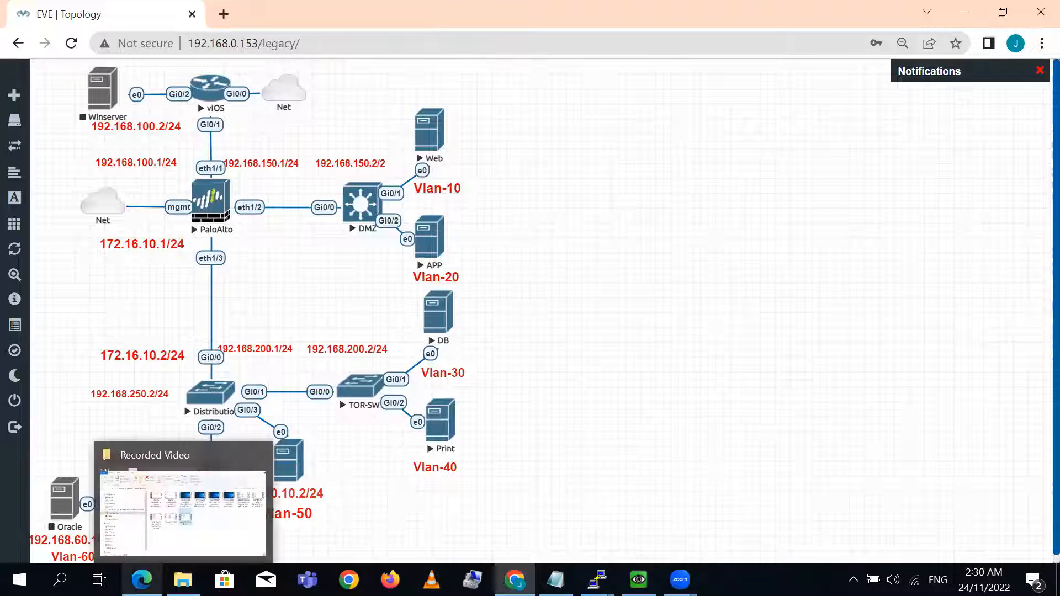
left_click(142, 580)
left_click_drag(942, 193, 693, 152)
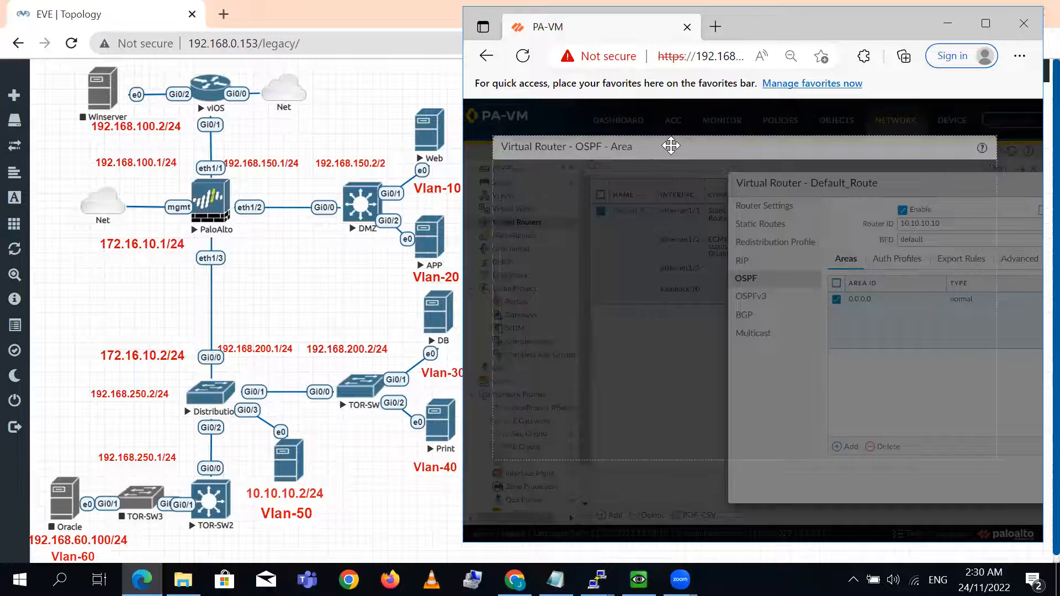
- Assign the IR_MD5 auth profile to interface ethernet1/1 in OSPF area 0.0.0.0
left_click(537, 235)
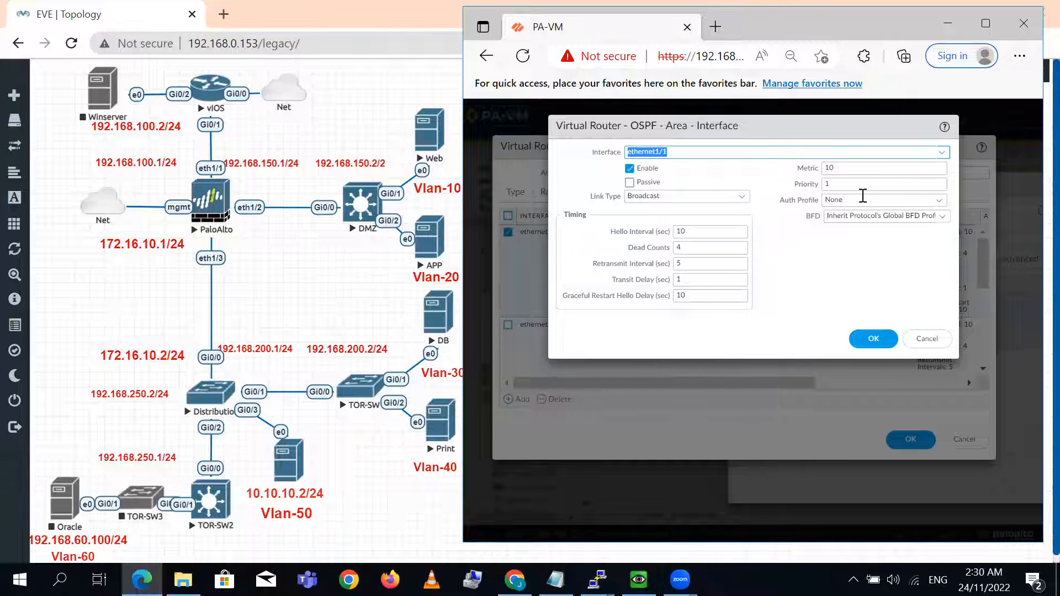
left_click(939, 203)
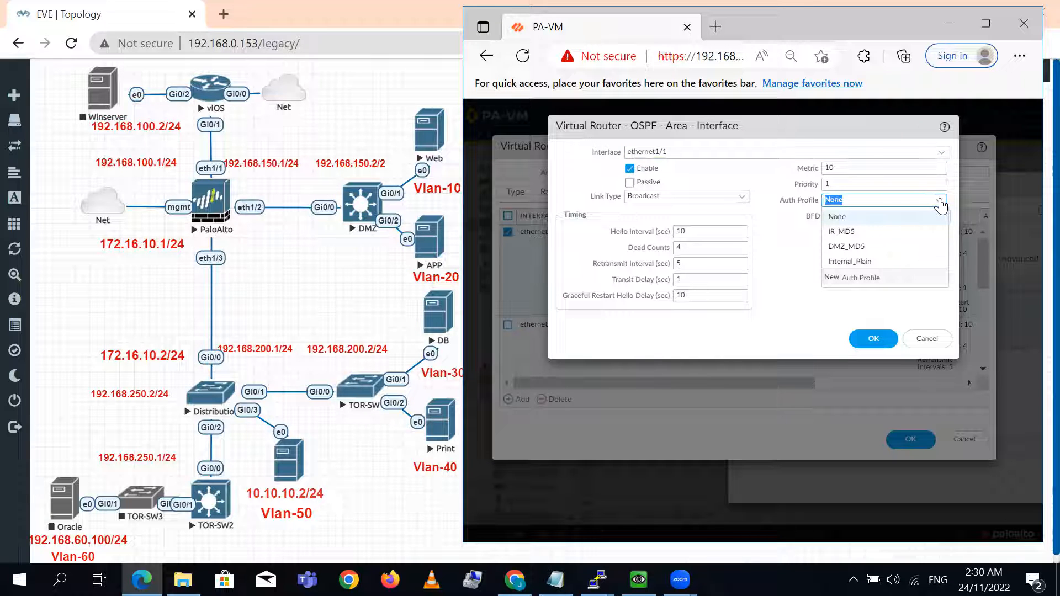
left_click(856, 232)
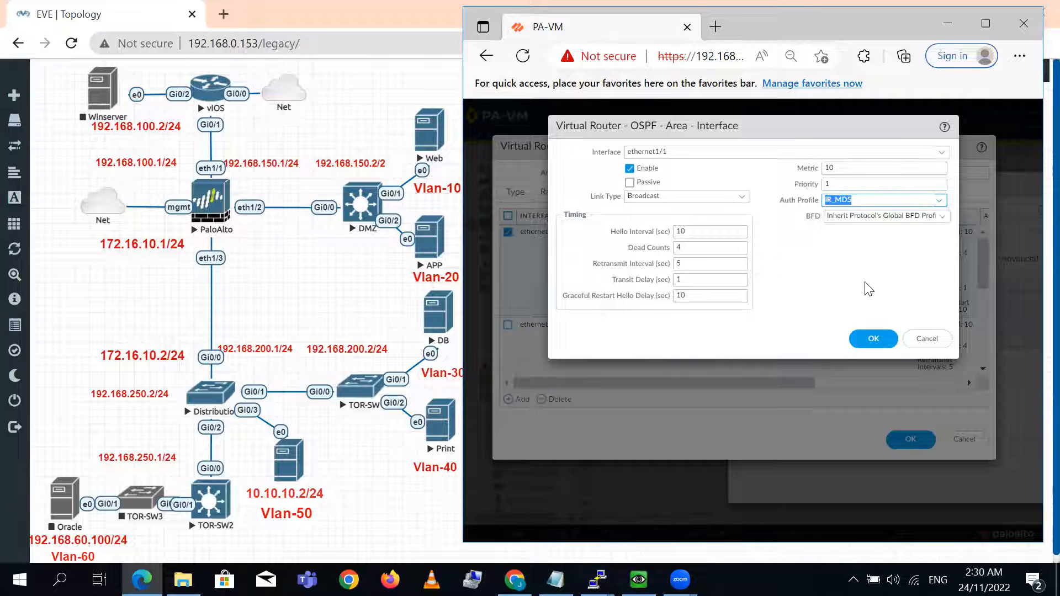
left_click(874, 338)
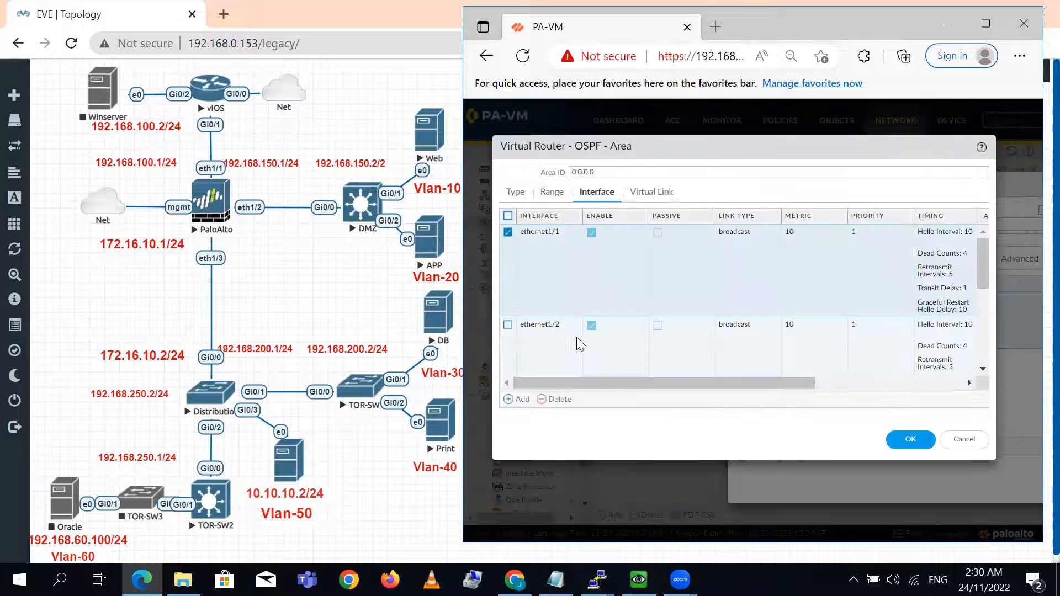
- Assign the DMZ_MD5 auth profile to interface ethernet1/2 in OSPF area 0.0.0.0
left_click(549, 326)
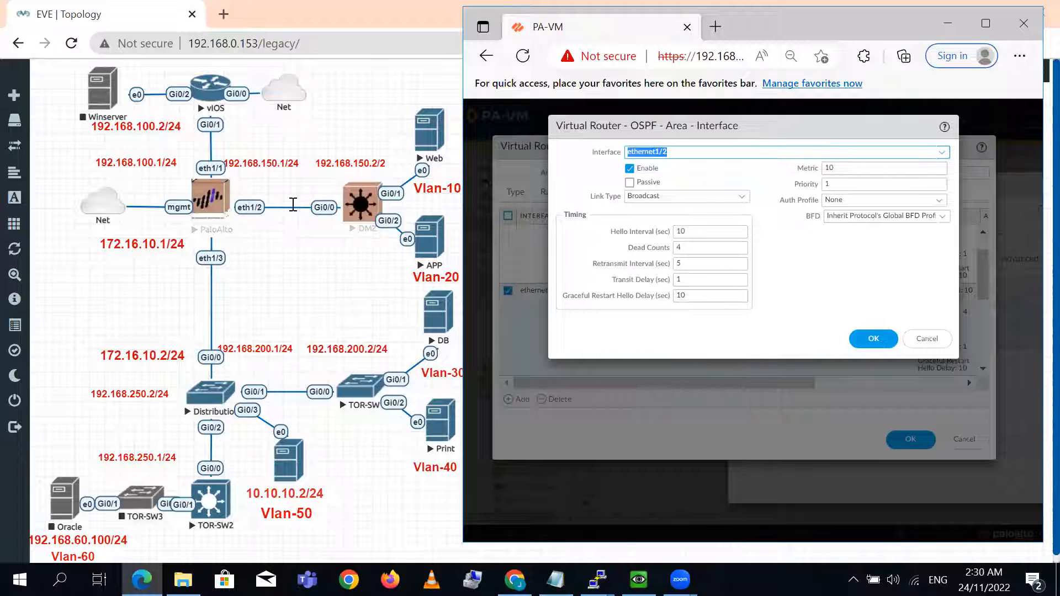
left_click(939, 201)
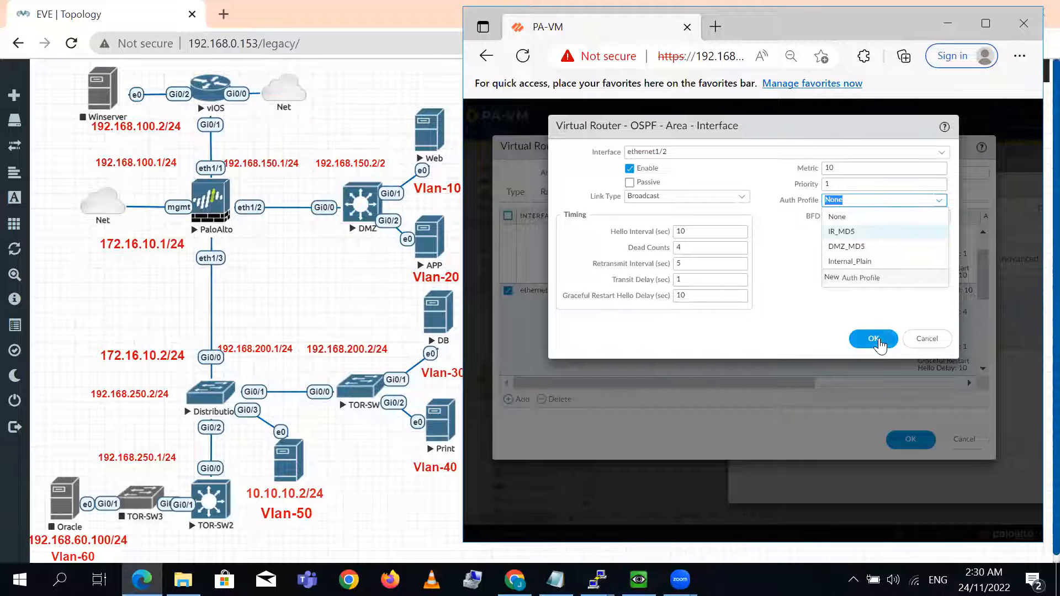
left_click(847, 247)
left_click_drag(566, 213, 599, 220)
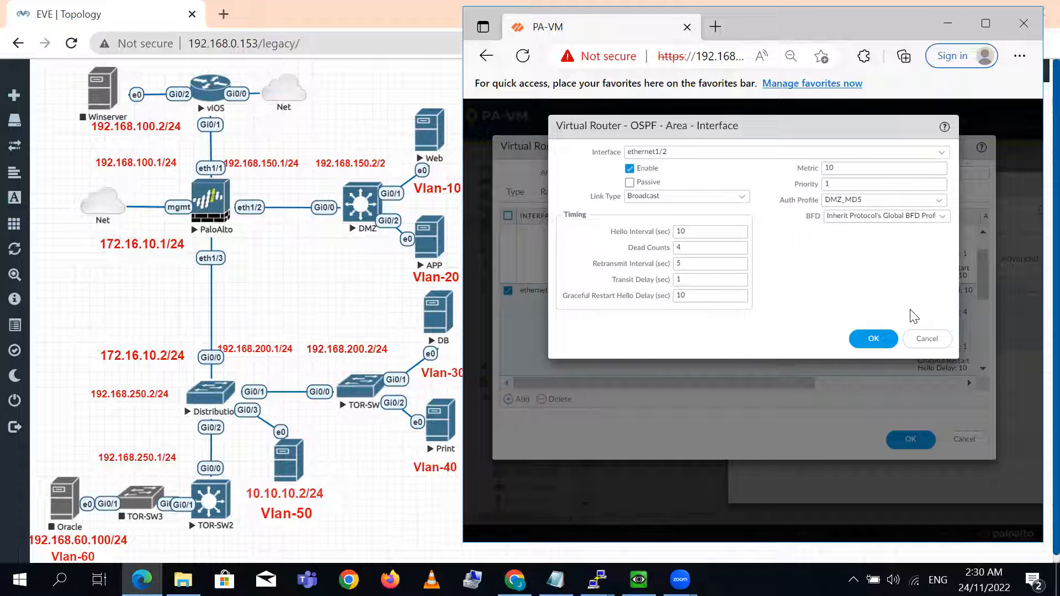
left_click(870, 346)
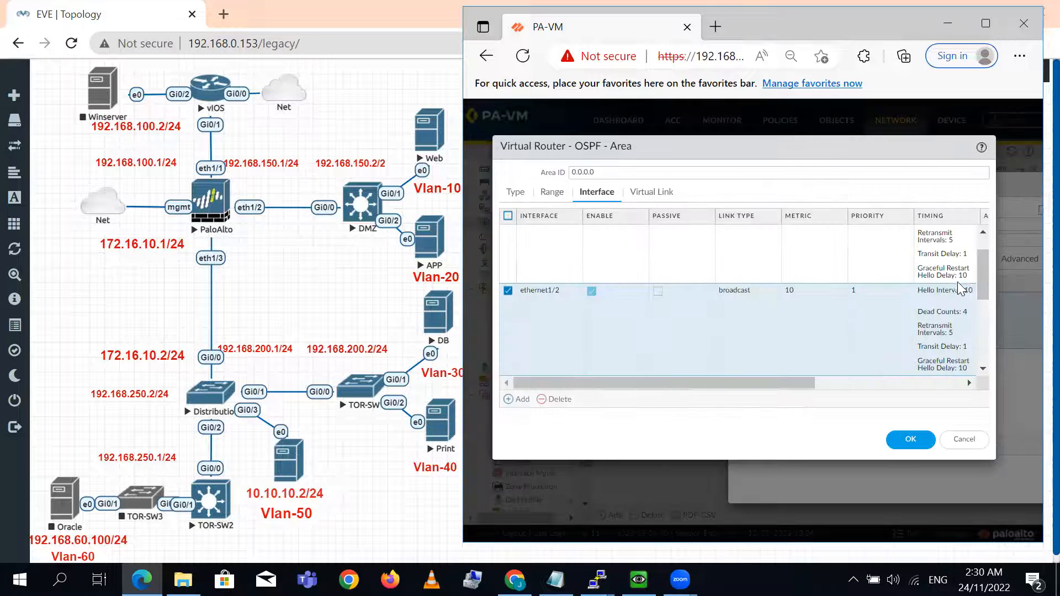
- Assign the Internal_Plain auth profile to interface ethernet1/3 and save OSPF area 0.0.0.0
left_click_drag(979, 278, 992, 324)
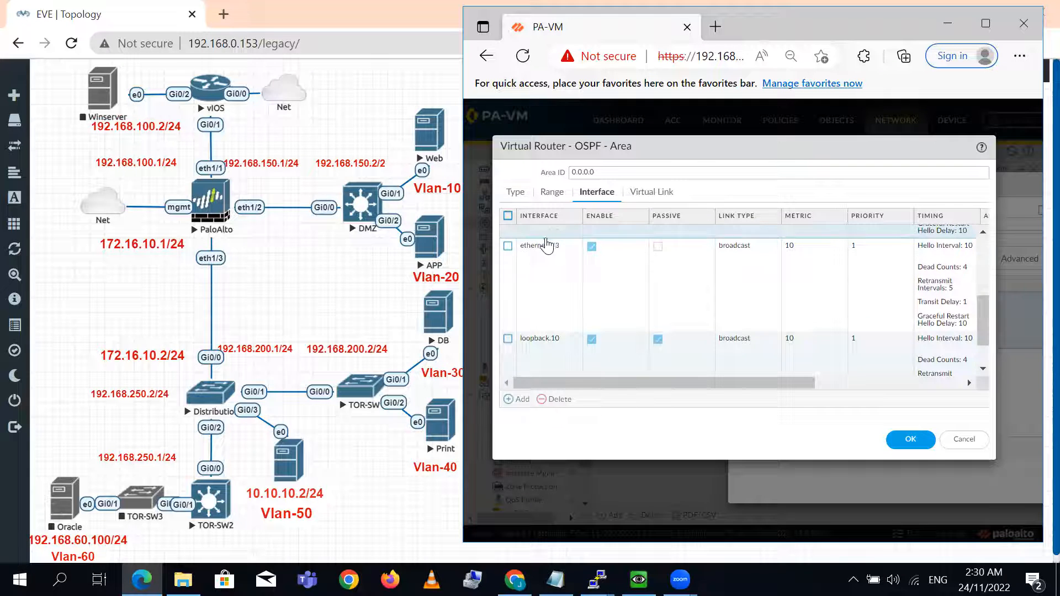
left_click(546, 240)
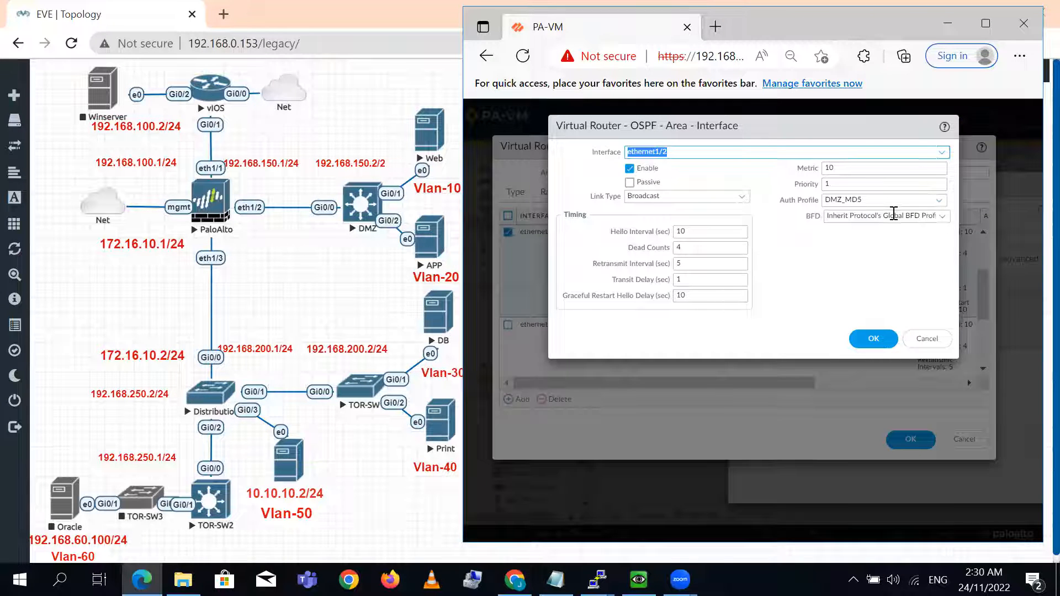
left_click(928, 338)
left_click(549, 335)
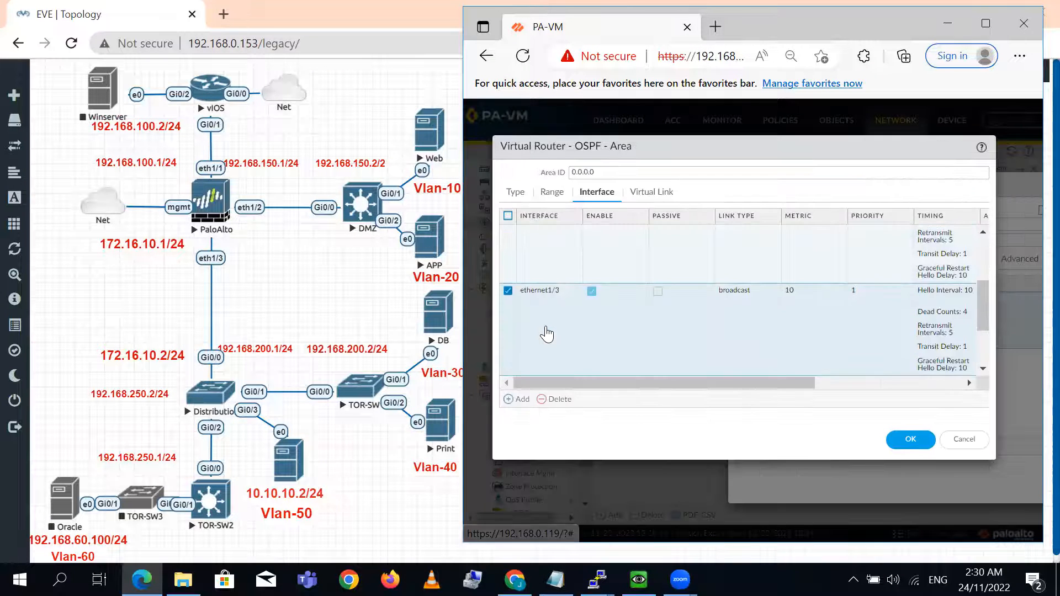
left_click(538, 298)
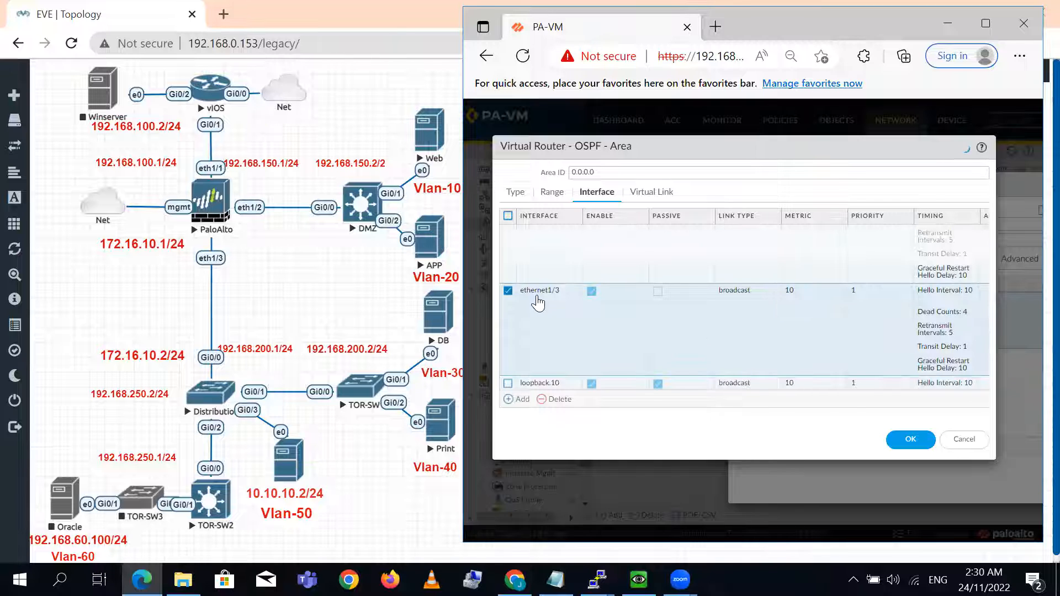
left_click(939, 201)
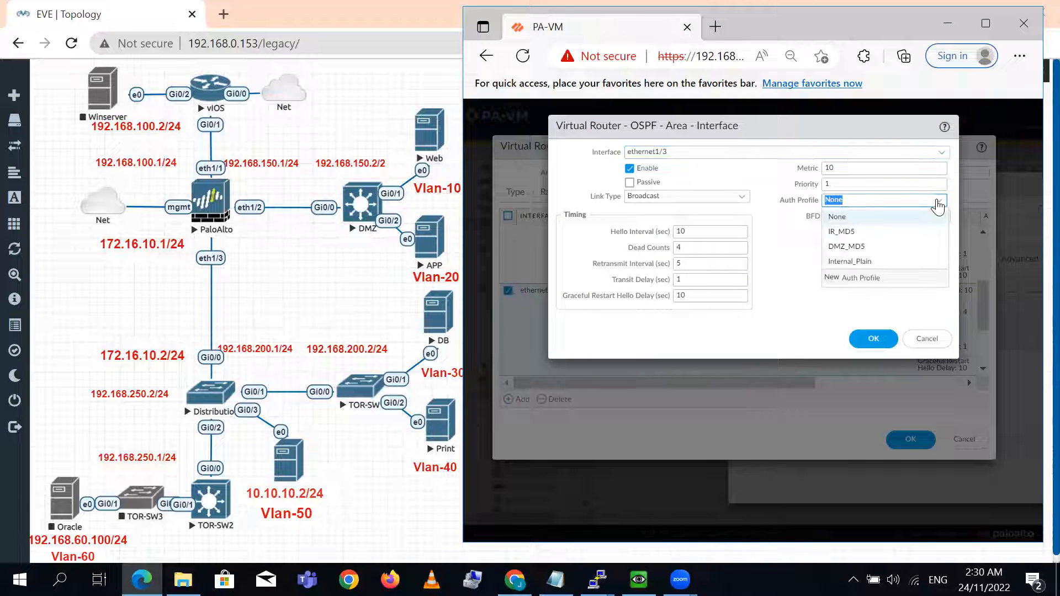
left_click(878, 262)
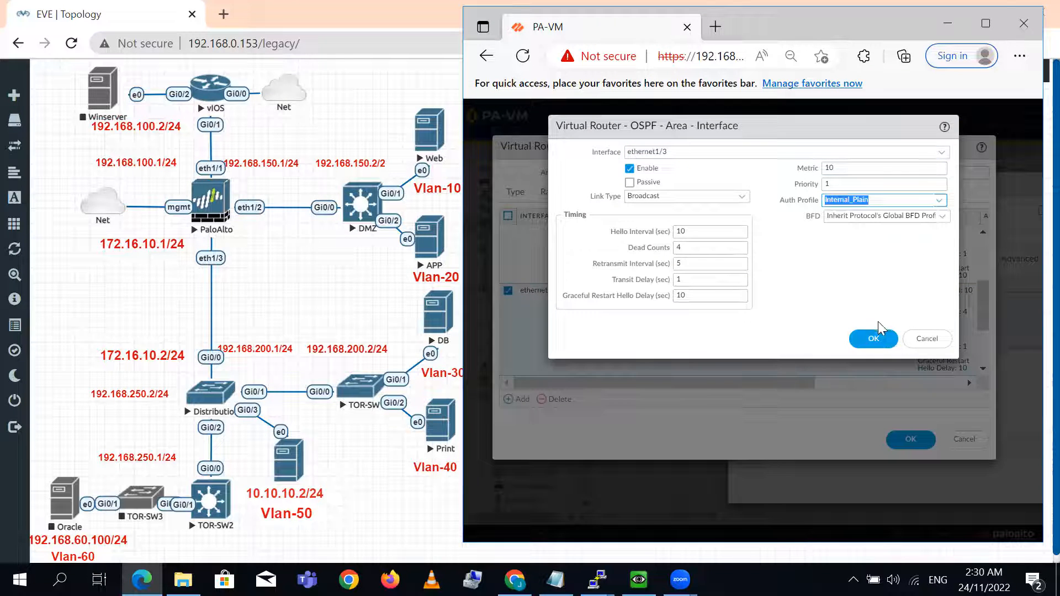
left_click(879, 339)
left_click(909, 440)
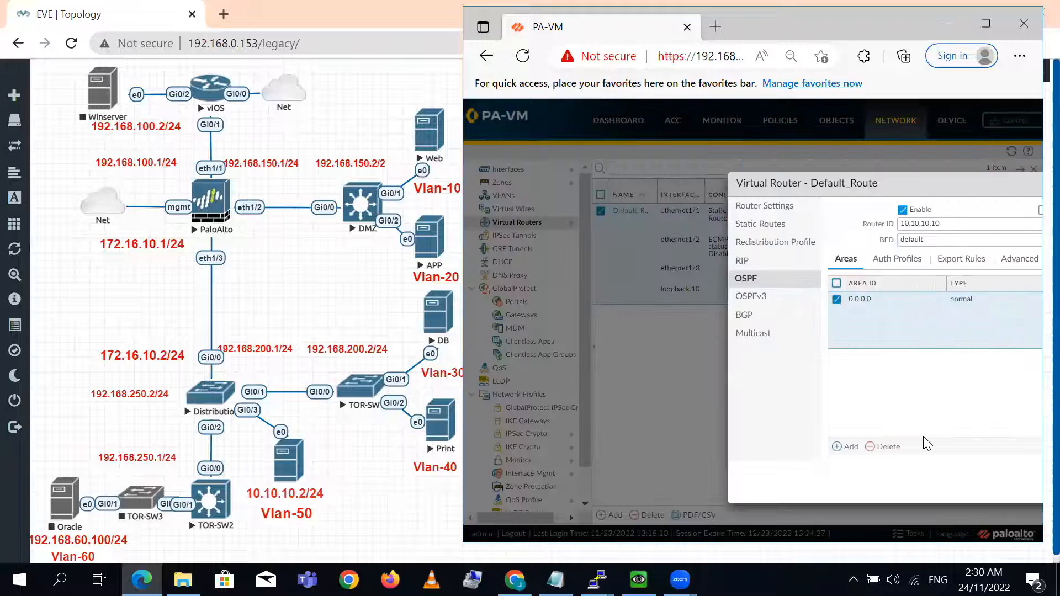
- Save the Default_Route virtual router and commit all changes to the firewall
left_click_drag(949, 187, 552, 110)
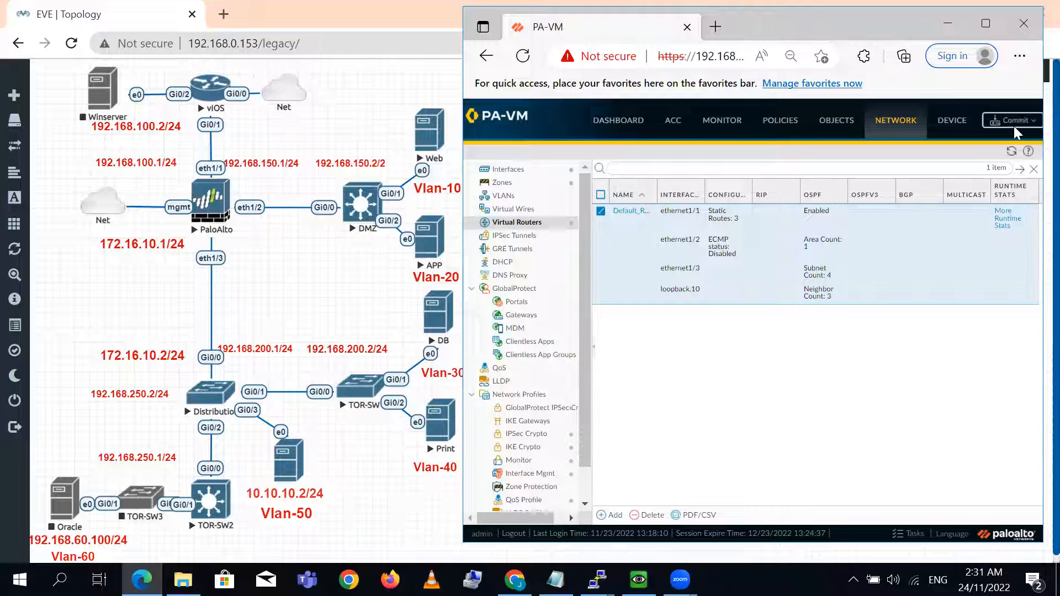
left_click(1018, 127)
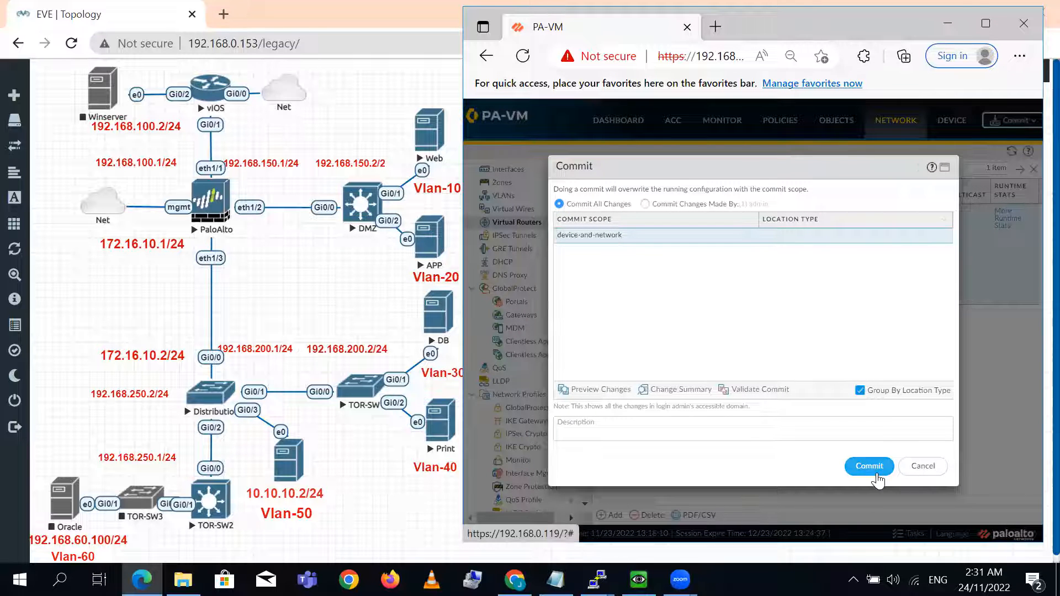
left_click(877, 478)
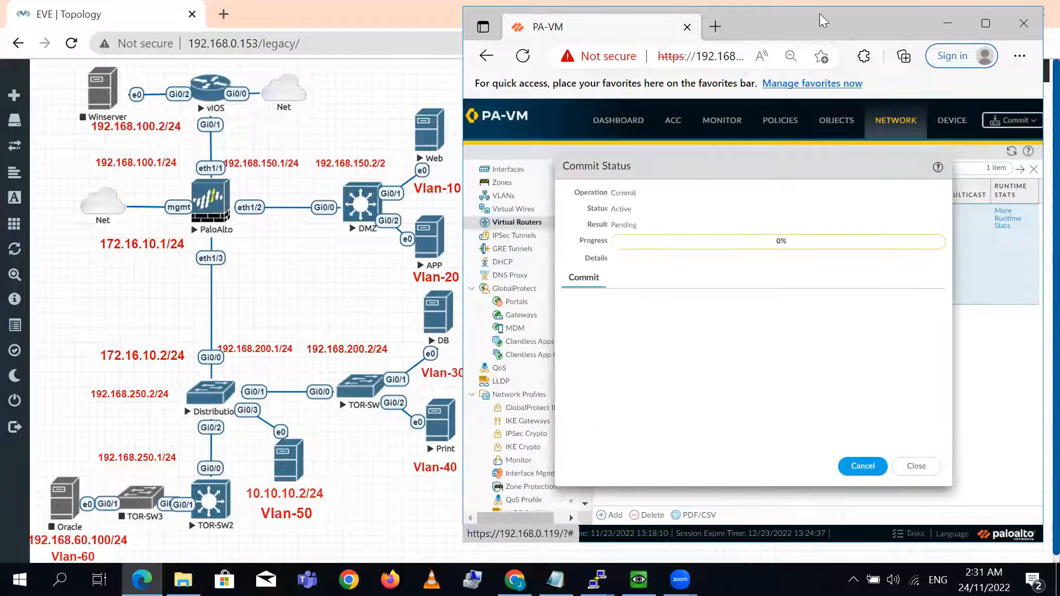
- Move the PA-VM browser window and its Commit Status dialog aside, and bring up the vIOS terminal
left_click_drag(821, 15, 353, 14)
left_click_drag(288, 167, 125, 67)
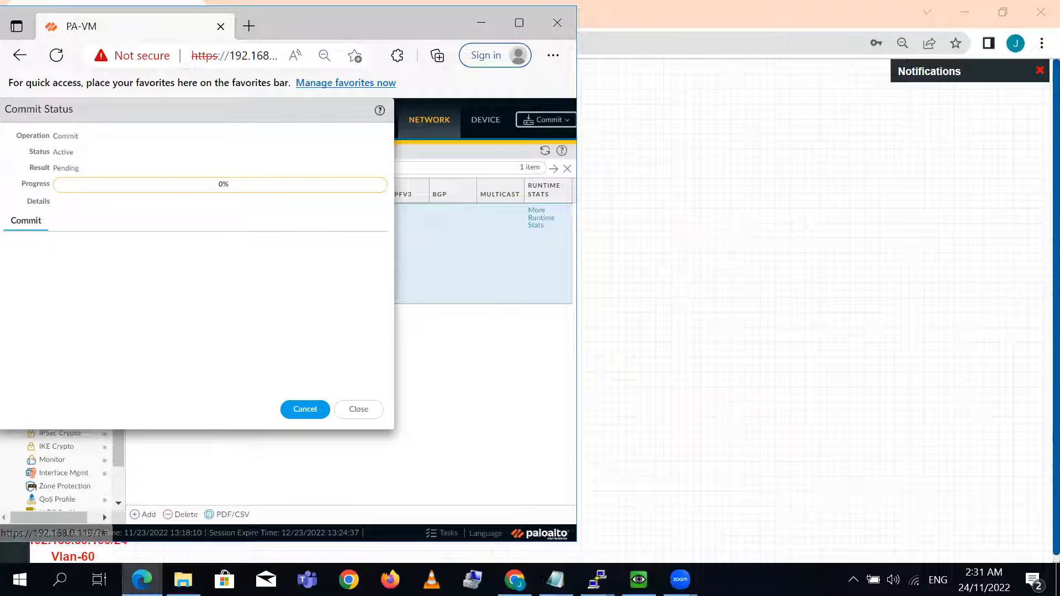
mouse_move(597, 580)
left_click(432, 519)
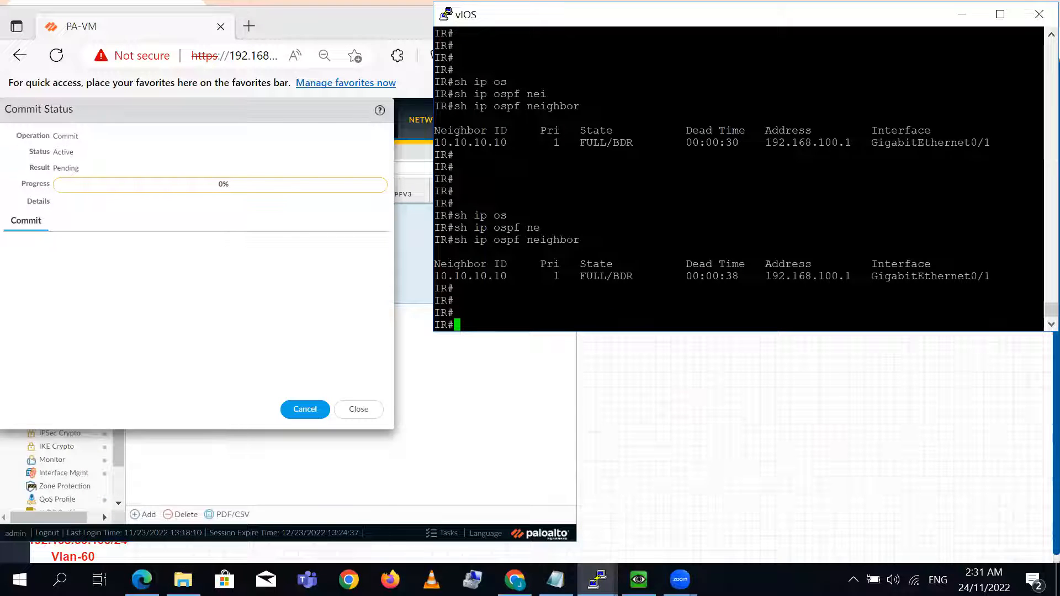
- Bring up the Distribution and DMZ terminals beside vIOS and wake both consoles to their command prompts
key("Return")
key("Return")
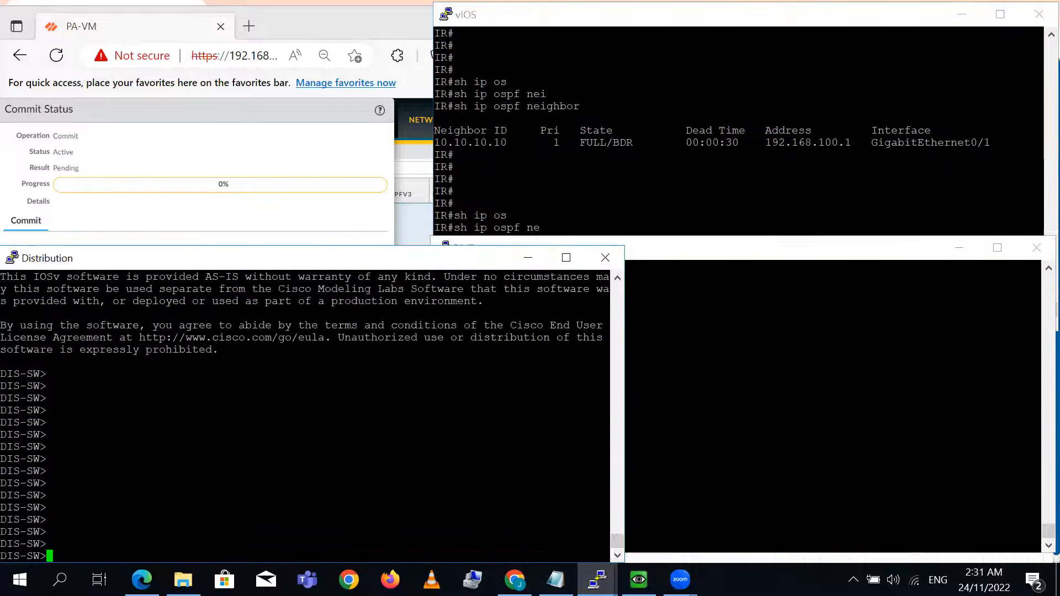
left_click(800, 409)
key("Return")
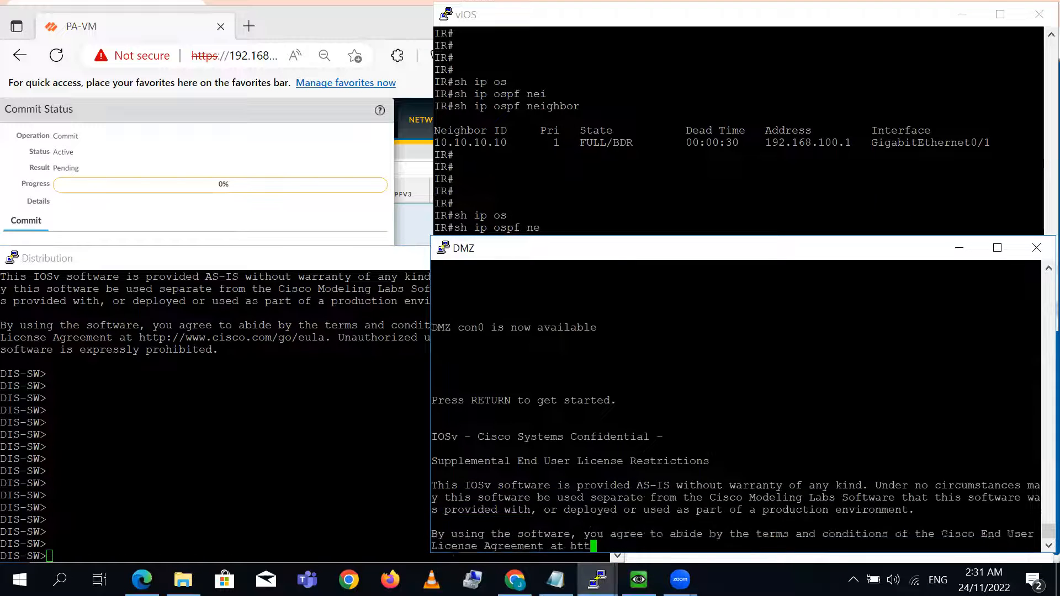
key("Return")
key("Return")
key("Return")
key("Return")
key("Return")
- Recheck the IR router's OSPF neighbors in the vIOS terminal with sh ip ospf neighbor
key("alt+Tab")
key("Tab")
key("Return")
key("Return")
key("Return")
key("Return")
key("Return")
key("Return")
key("Up")
key("Return")
key("Return")
key("Return")
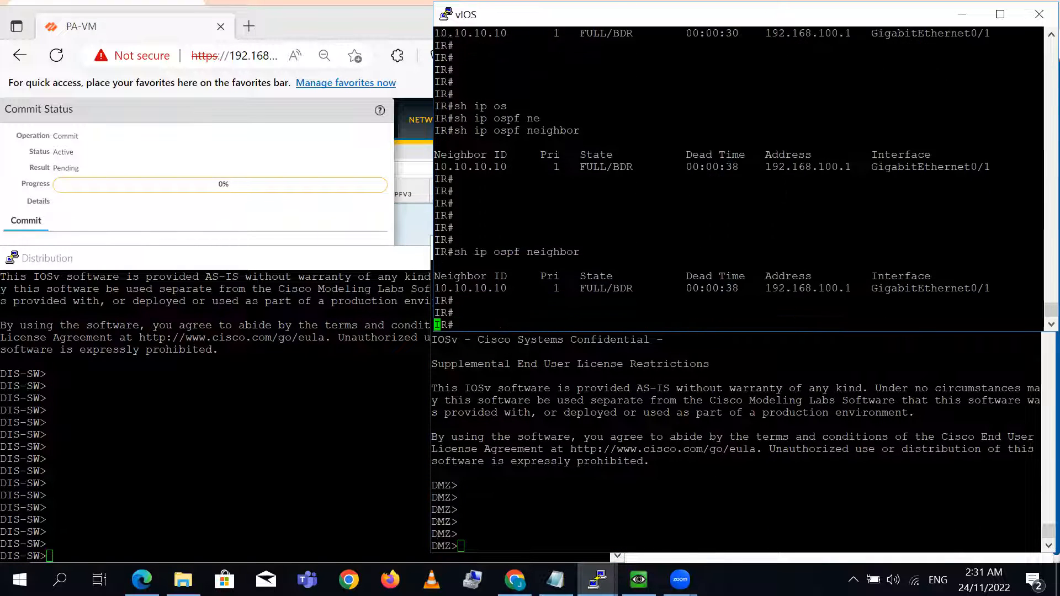
key("Return")
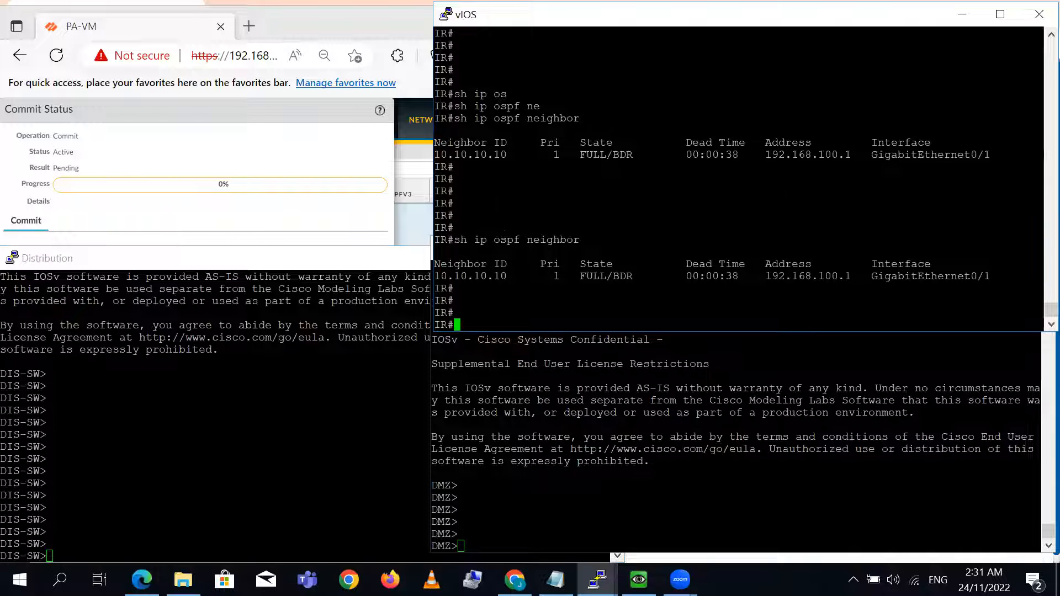
key("Return")
key("Return")
key("Return")
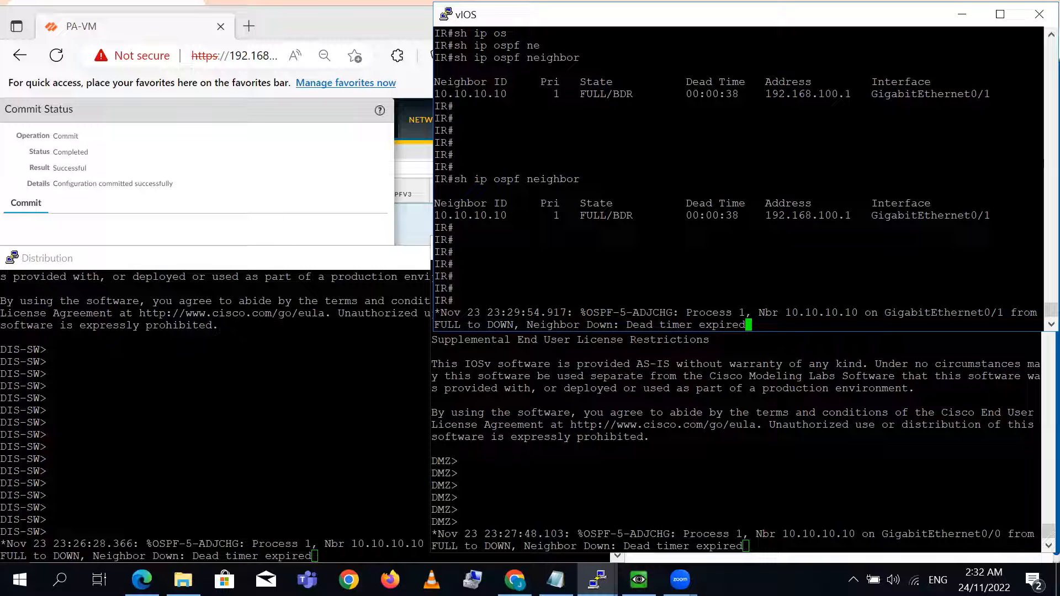
- Switch to the EVE topology in Chrome and bring the vIOS terminal in front of it
left_click(142, 580)
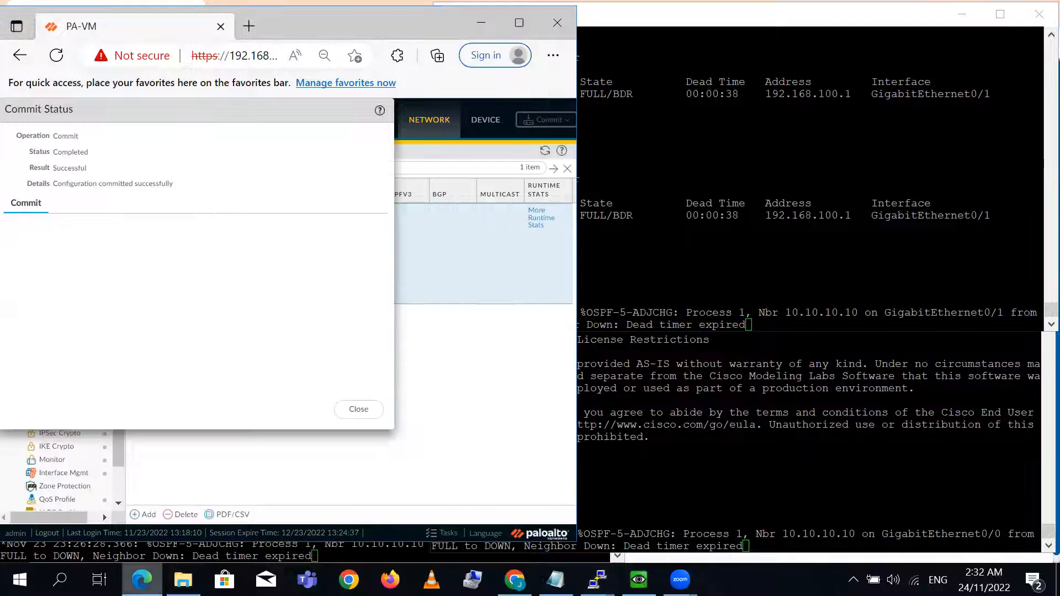
left_click(511, 577)
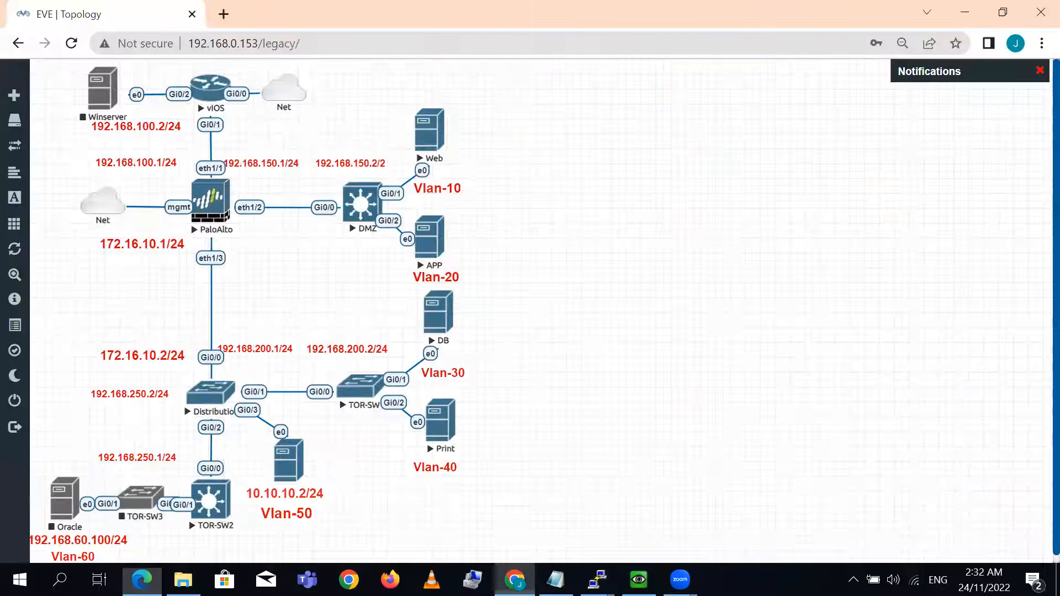
mouse_move(597, 580)
left_click(390, 517)
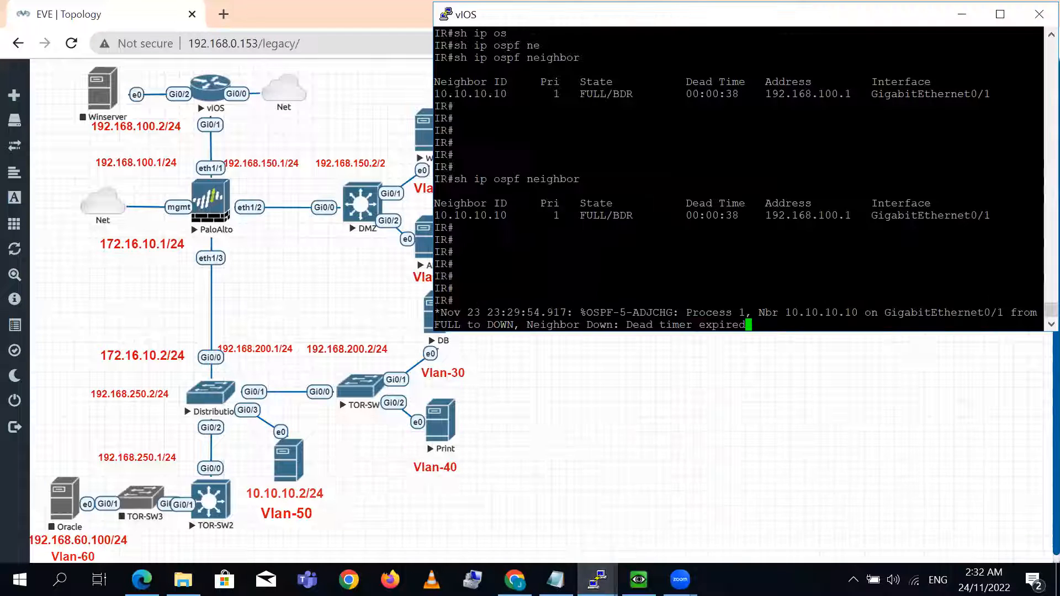
key("Return")
key("Return")
key("Return")
key("Return")
key("Return")
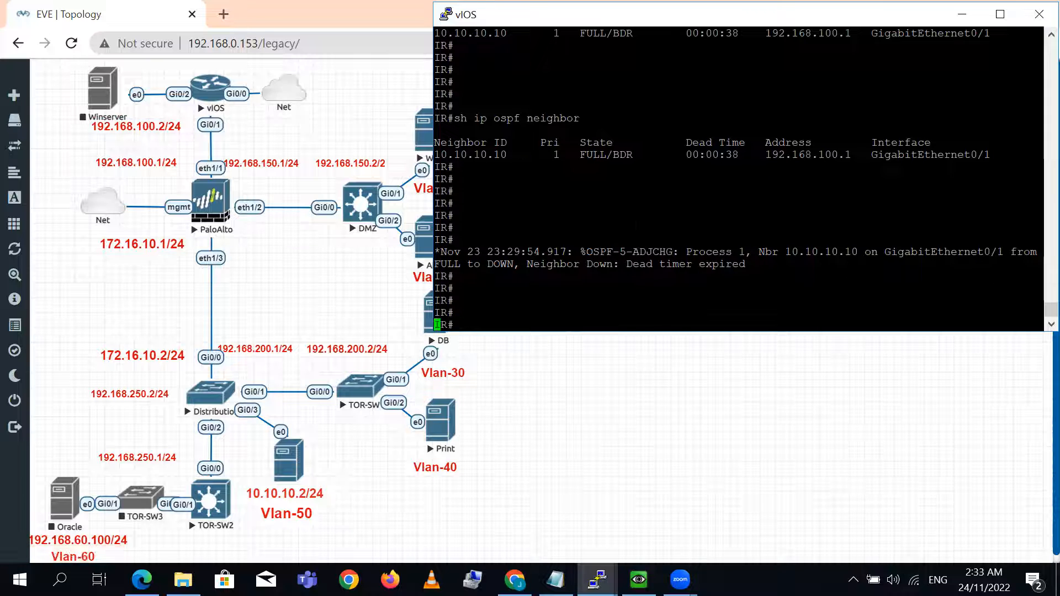
- Turn on OSPF adjacency debugging on the IR router with debug ip ospf 1 adj
key("Return")
key("Return")
type("deb")
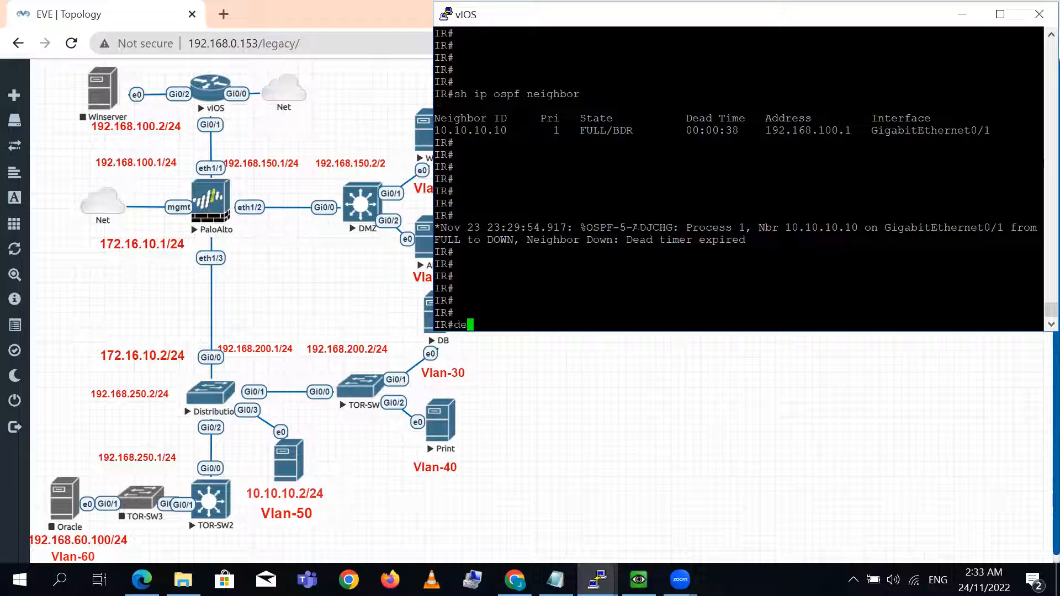
key("Tab")
key("BackSpace")
key("BackSpace")
key("BackSpace")
key("BackSpace")
key("BackSpace")
key("BackSpace")
type("debu")
key("Tab")
type("ip os")
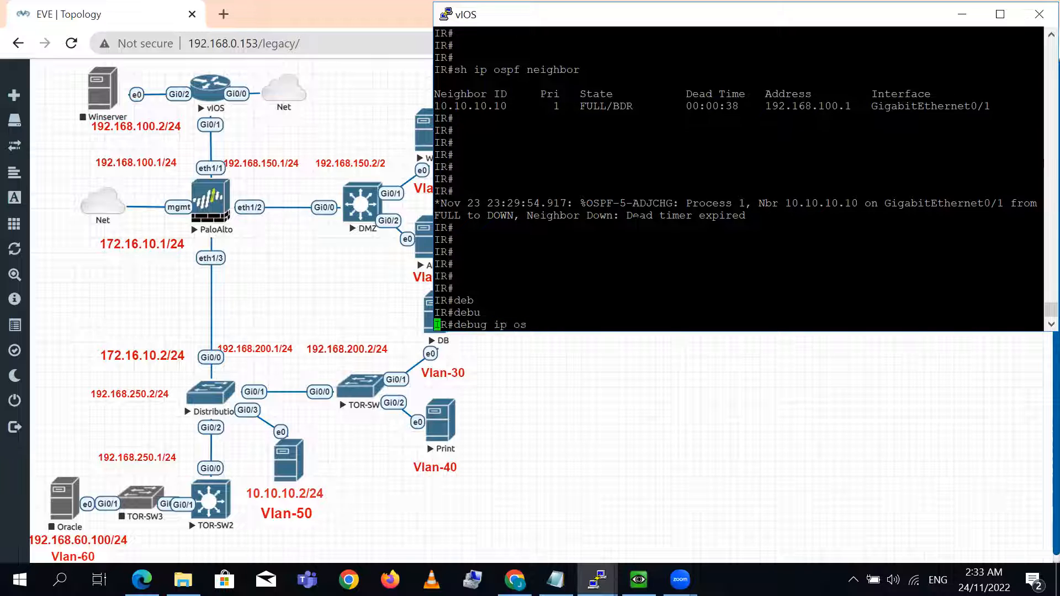
key("Tab")
type("1 ad")
key("Tab")
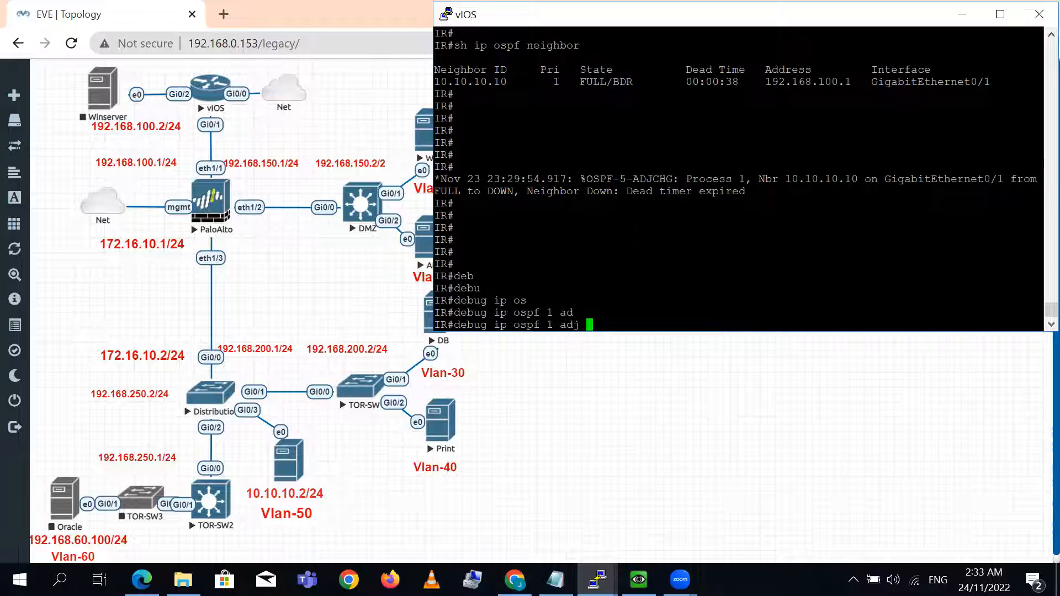
key("Return")
key("Return")
key("Return")
key("Return")
key("Return")
key("Return")
key("Return")
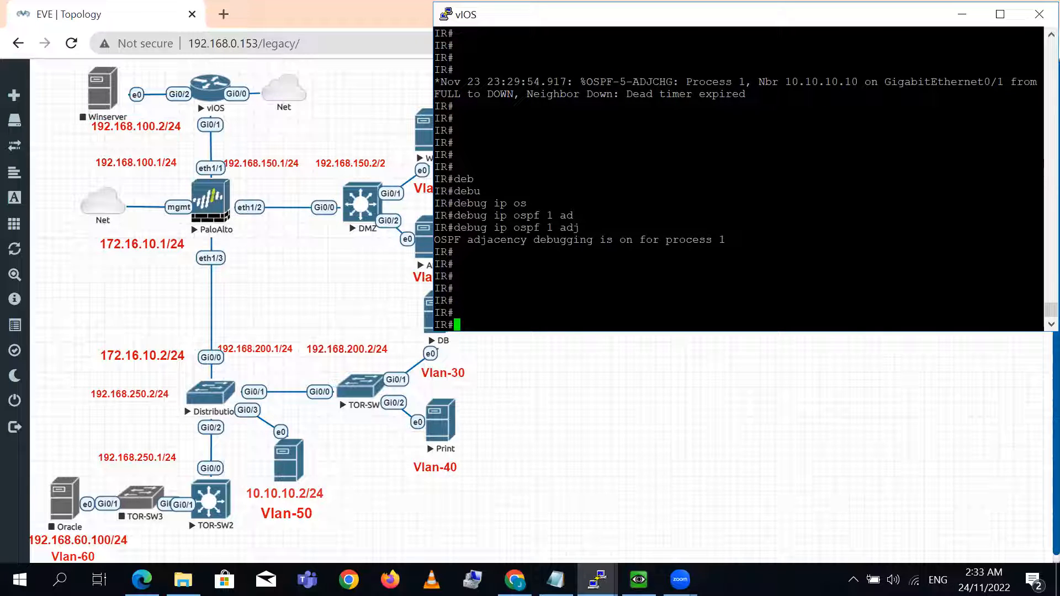
- Bring up the DMZ terminal and enter privileged EXEC mode on the DMZ switch
left_click(596, 579)
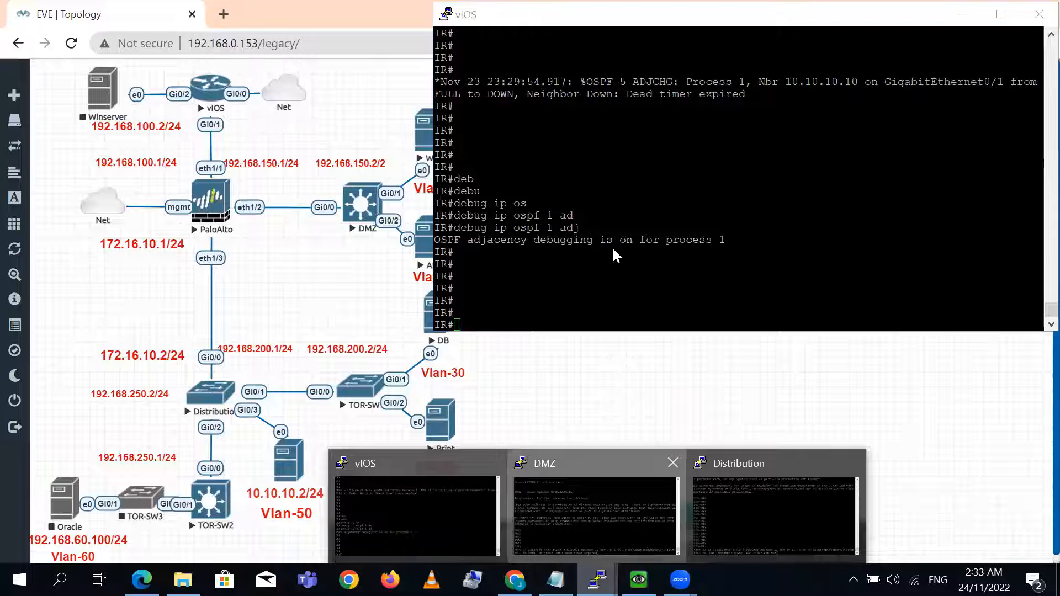
left_click(593, 514)
key("Return")
key("Return")
key("Return")
key("Return")
type("en")
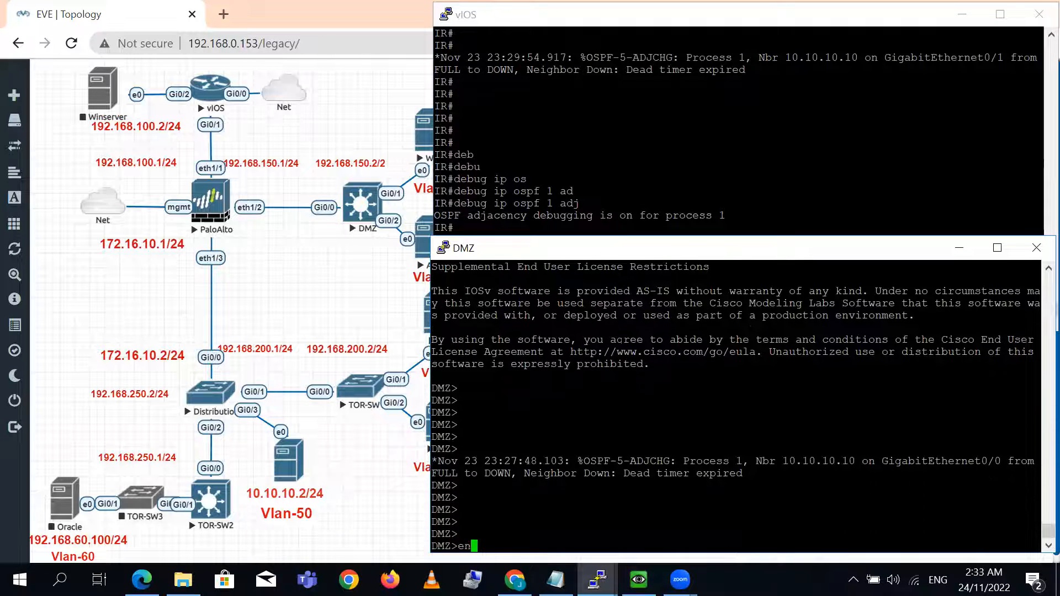
key("Return")
key("Return")
key("Return")
- Turn on OSPF adjacency debugging on the DMZ switch with debug ip ospf 1 adj
type("debus")
key("Tab")
key("BackSpace")
type("g ip os")
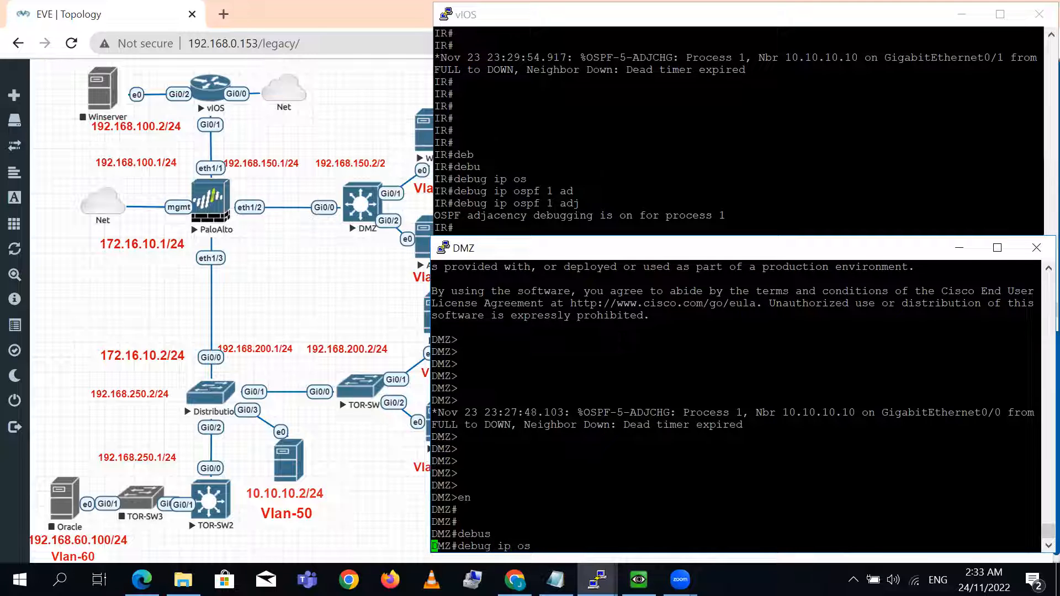
key("Tab")
type("1 ad")
key("Tab")
type("j")
key("Return")
key("Return")
key("Return")
key("Return")
key("Return")
key("Return")
key("Return")
key("Return")
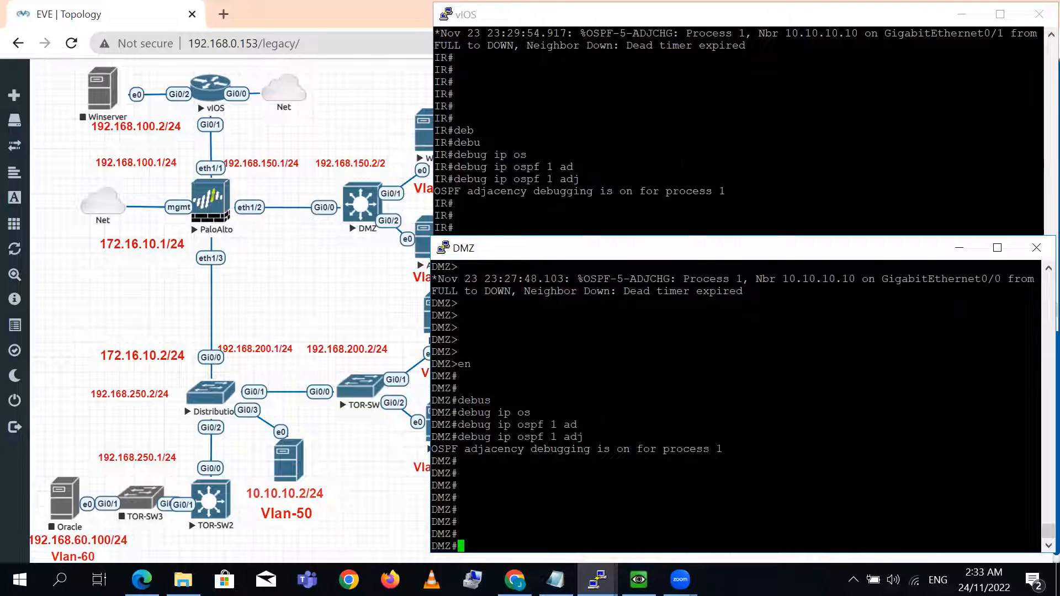
- Examine the OSPF adjacency debug messages on vIOS and DMZ for the interface, packet source and authentication type
key("alt+Tab")
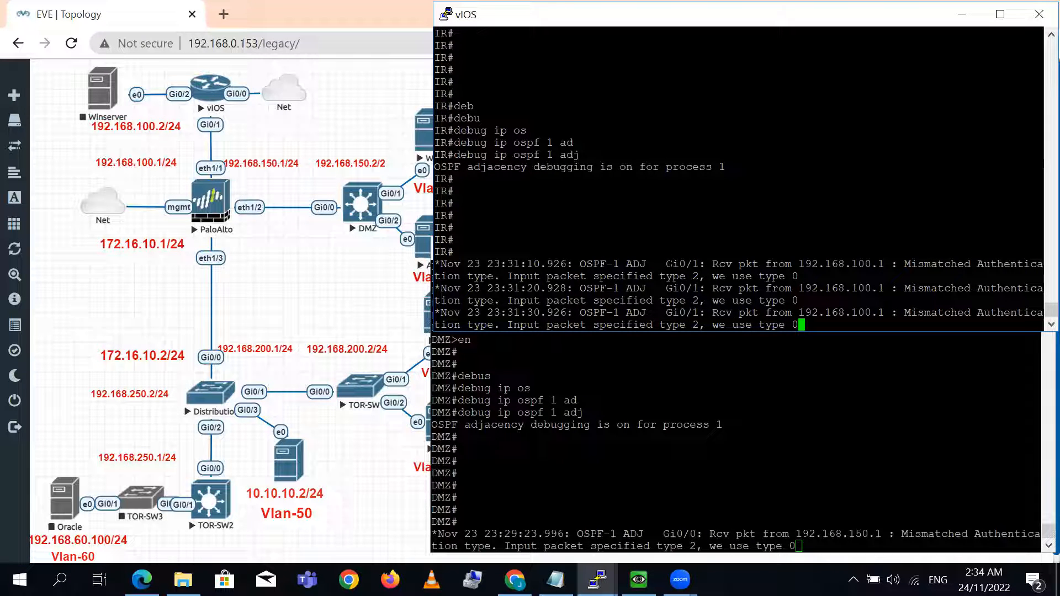
left_click_drag(667, 264, 1042, 275)
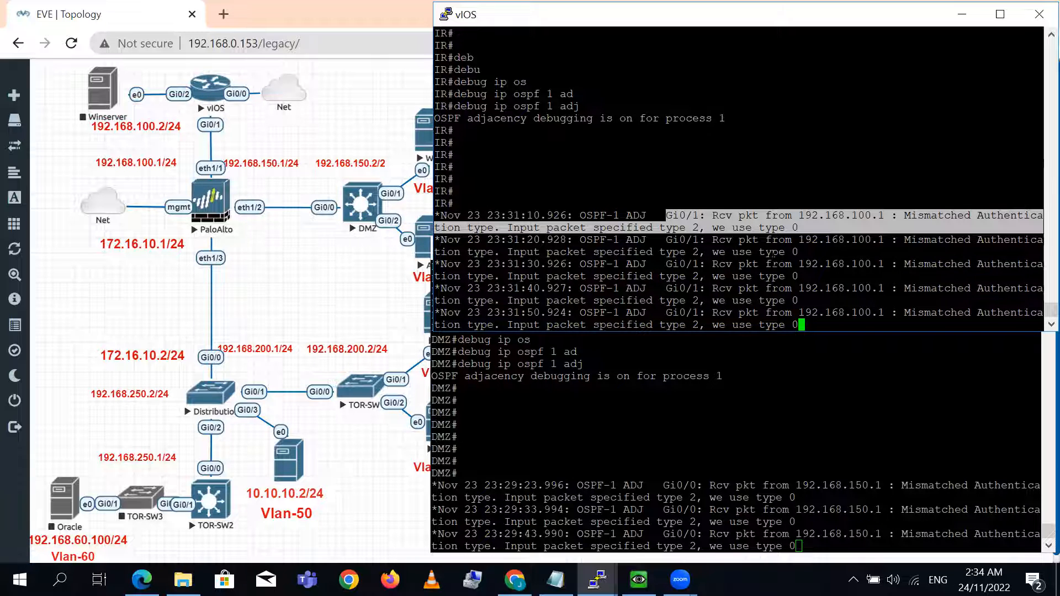
left_click(779, 415)
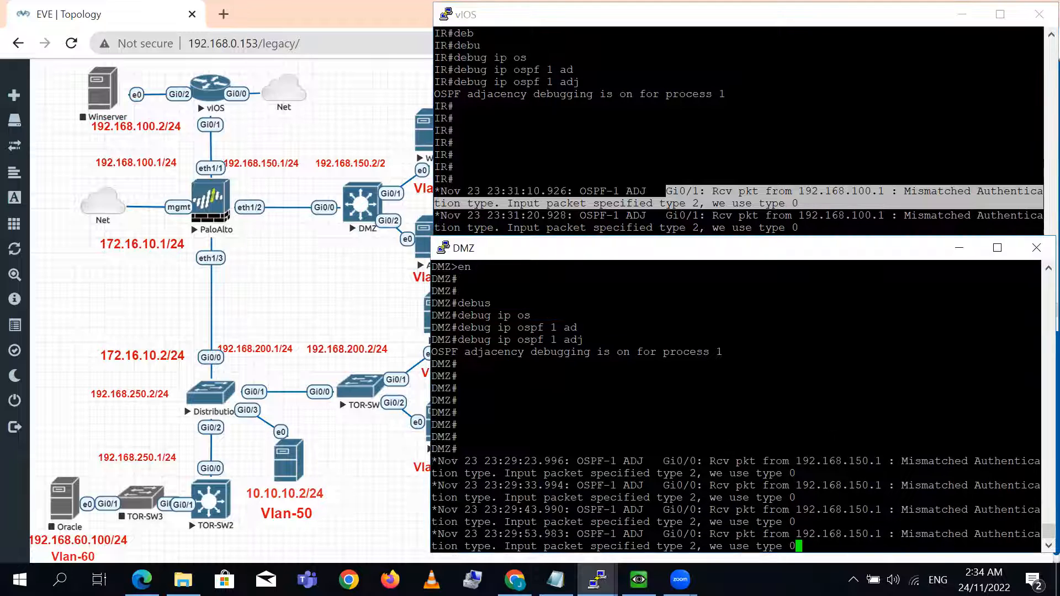
left_click_drag(742, 256, 743, 100)
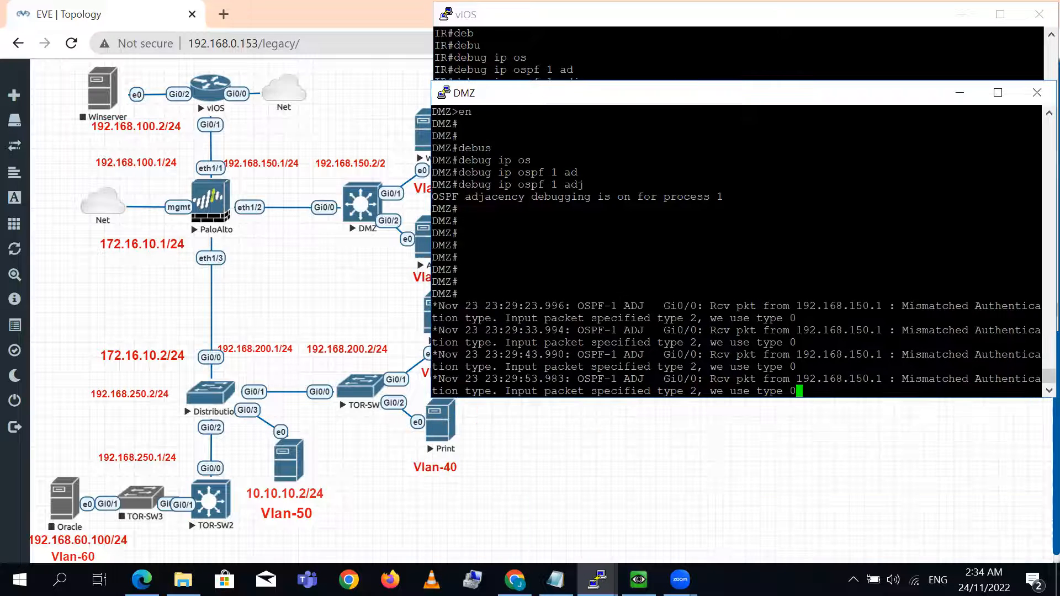
left_click_drag(564, 306, 688, 307)
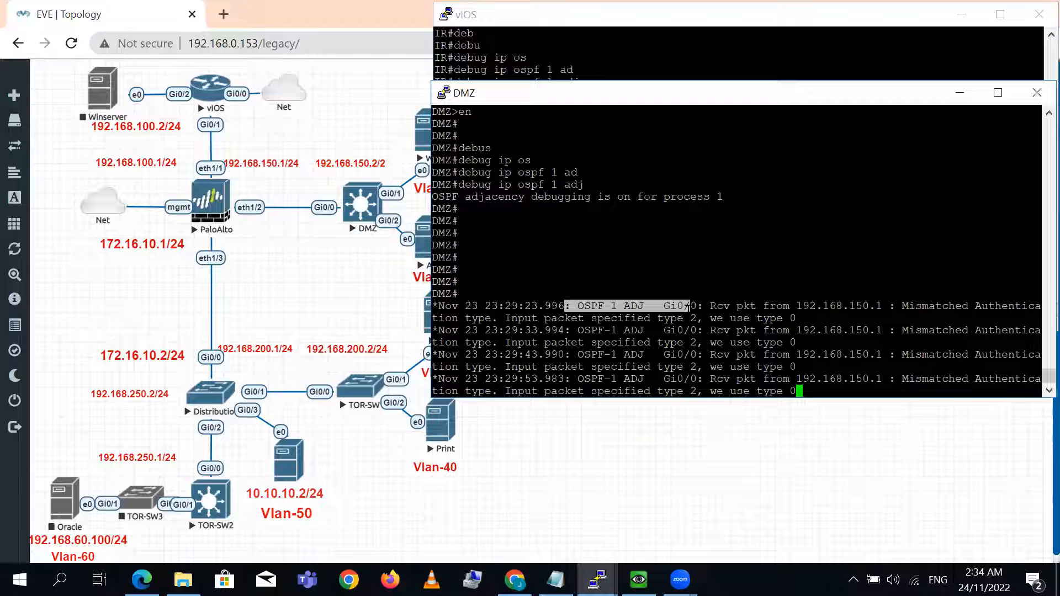
left_click_drag(689, 307, 700, 307)
double_click(838, 281)
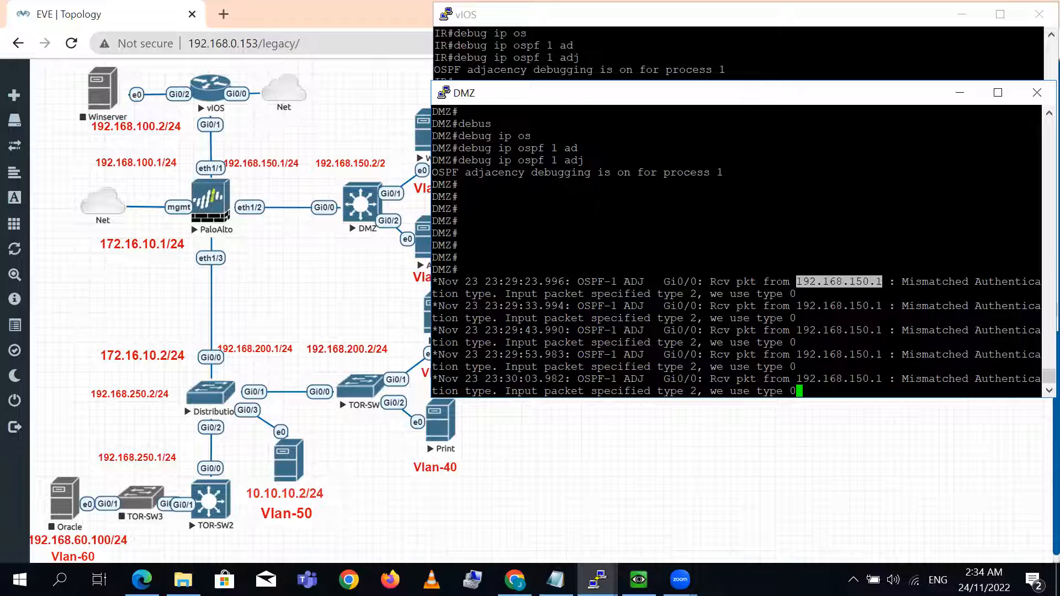
triple_click(985, 283)
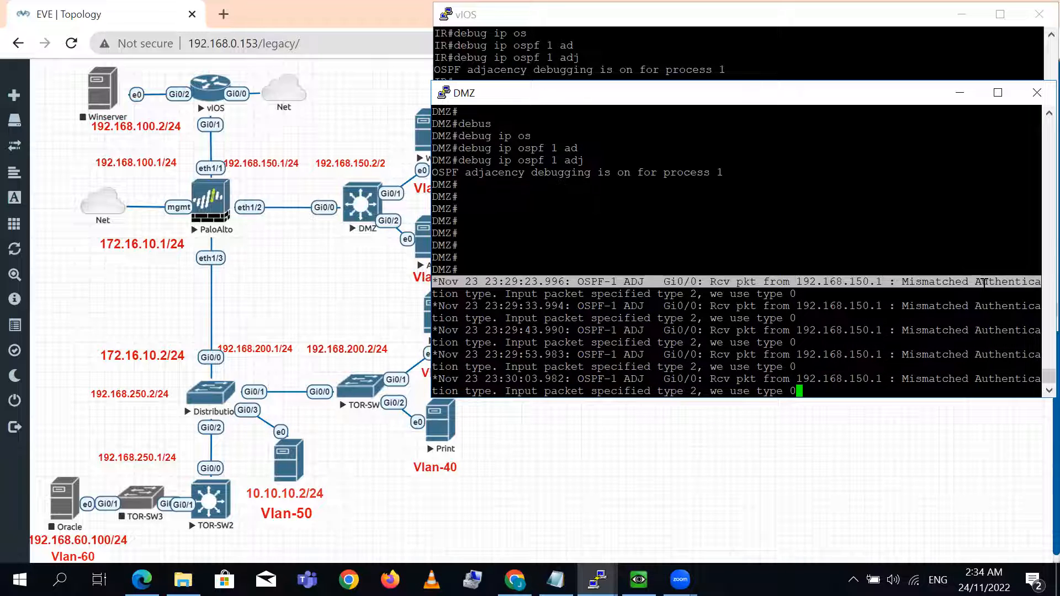
key("Return")
key("Return")
key("Return")
key("Return")
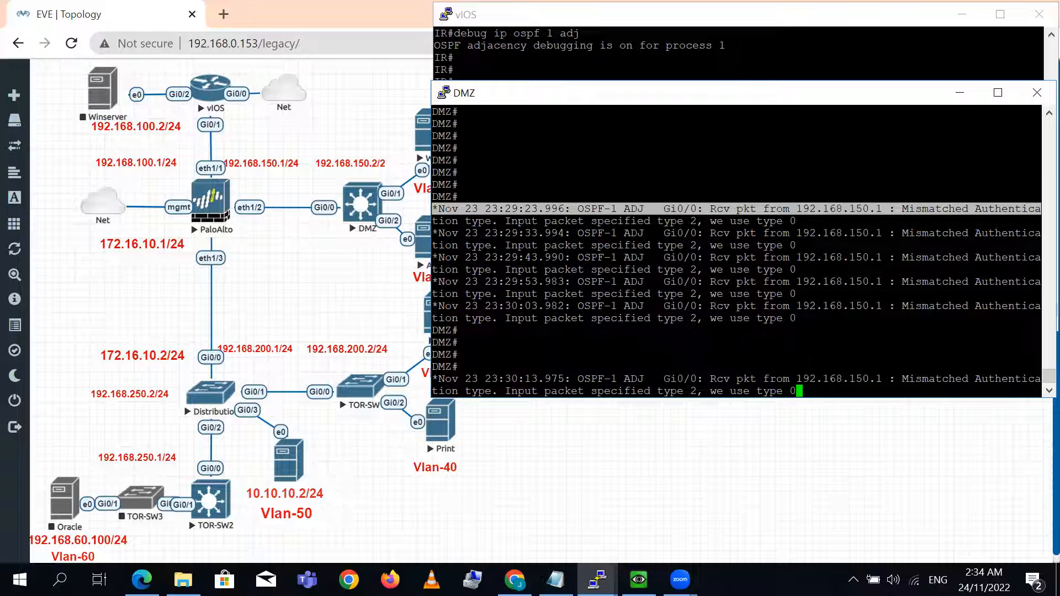
- Turn off all debugging on the IR router with u all in the vIOS terminal
left_click(683, 77)
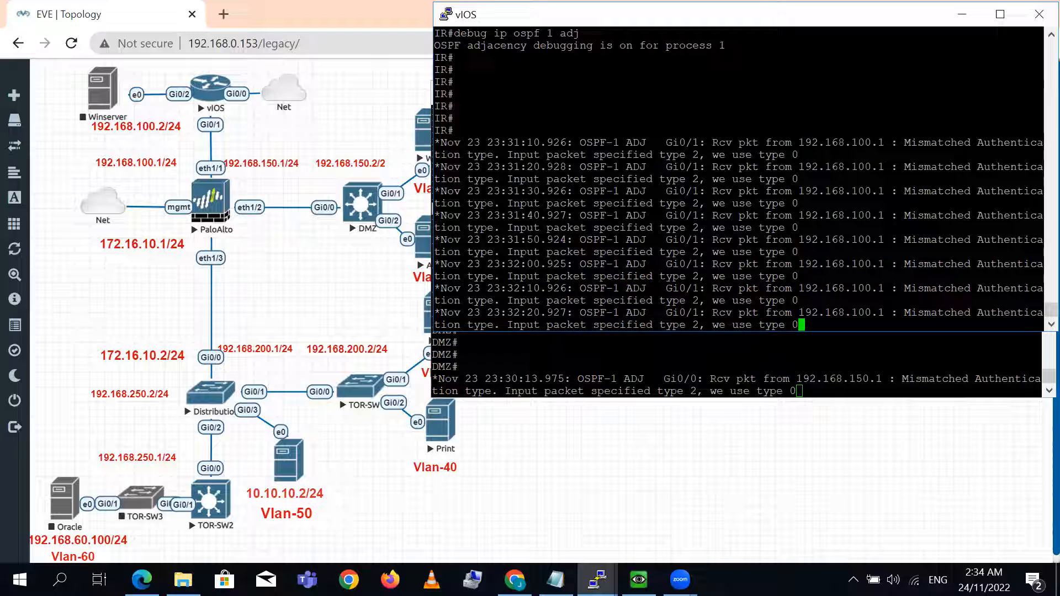
key("Return")
key("Return")
key("Return")
key("Return")
key("Return")
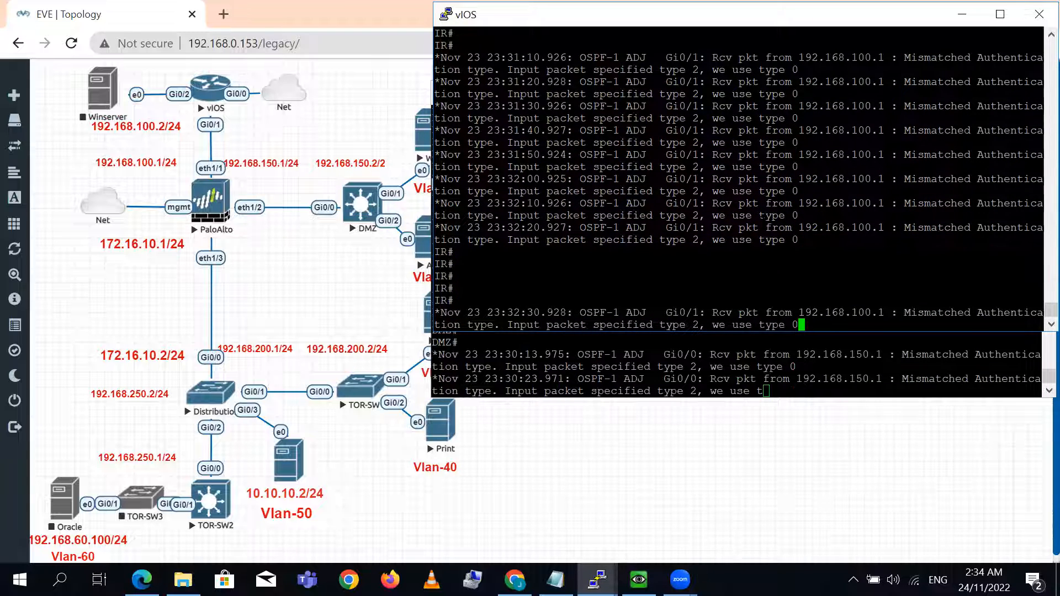
key("Return")
key("Return")
key("Return")
key("Return")
key("Return")
key("Return")
key("Return")
type("u all")
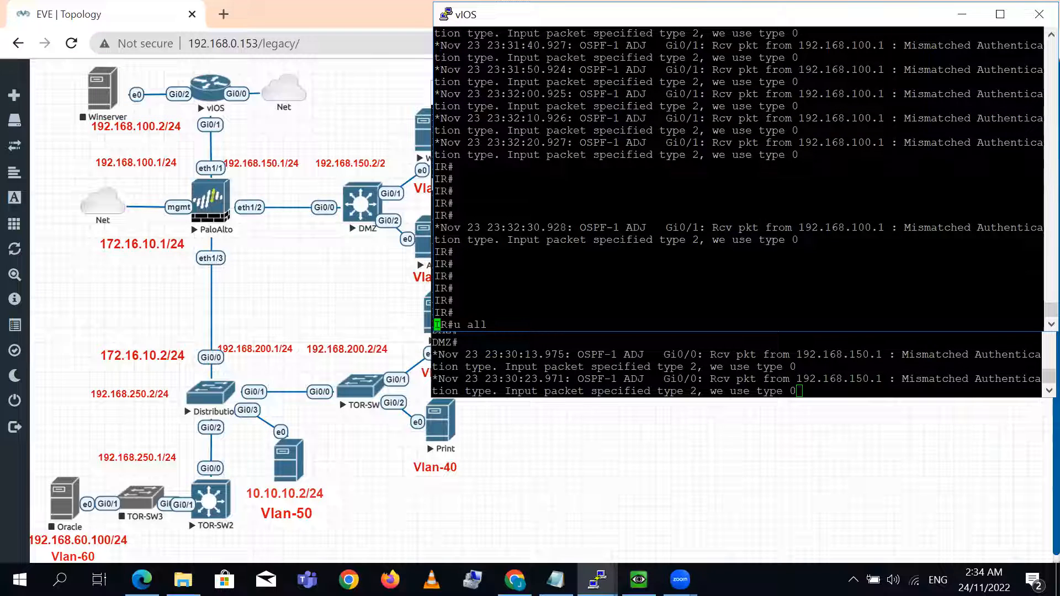
key("Return")
key("Return")
key("Return")
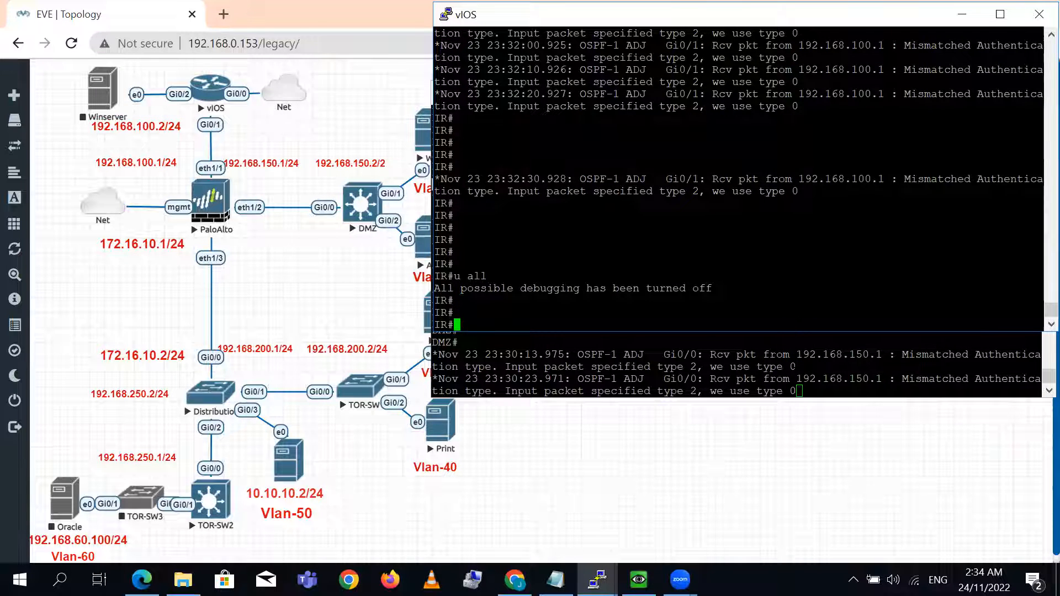
- Turn off all debugging on the DMZ switch with u all
left_click(740, 367)
key("Return")
key("Return")
key("Return")
key("Return")
type("u all")
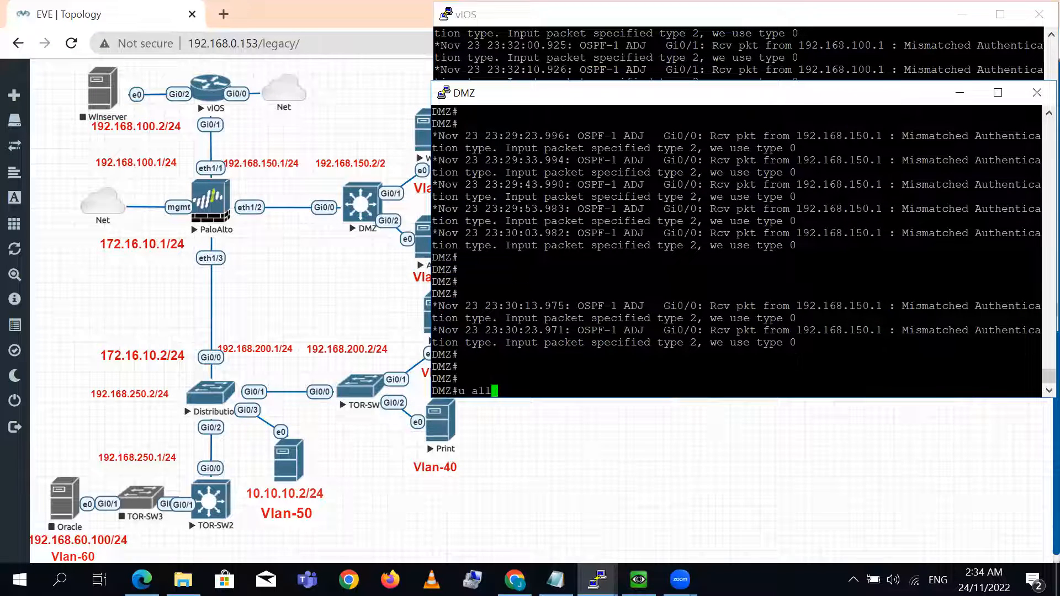
key("Return")
key("Return")
key("Return")
- Display the running configuration of interface gig 0/1 on the IR router
key("alt+Tab")
key("Return")
key("Return")
key("Return")
key("Return")
type("sh run int gig")
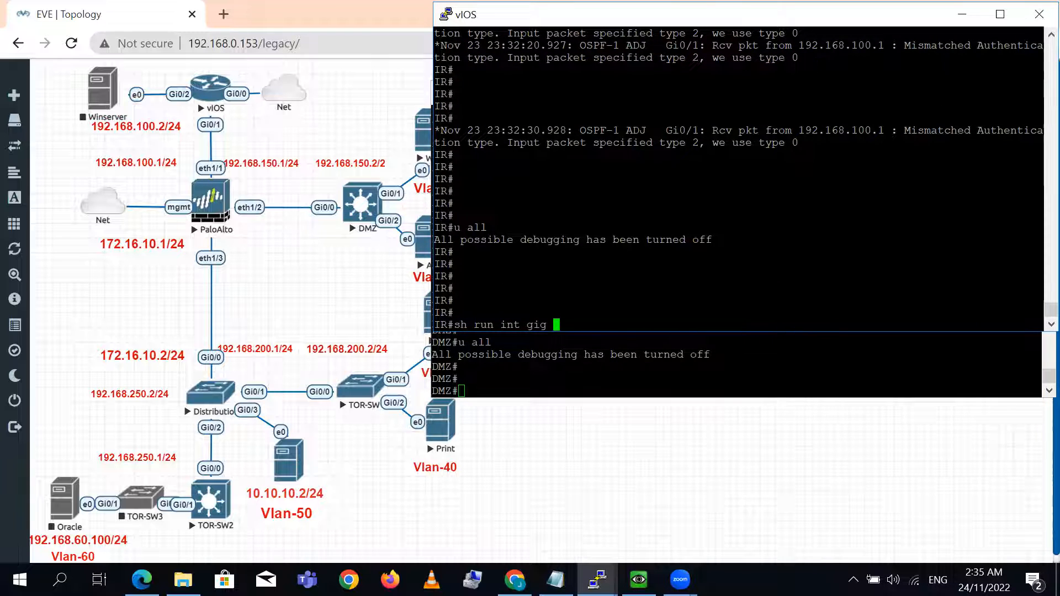
type("00/1")
key("Return")
- Enable OSPF message-digest authentication on interface GigabitEthernet0/1 of the IR router in configuration mode
key("Return")
key("Return")
type("config t")
key("Return")
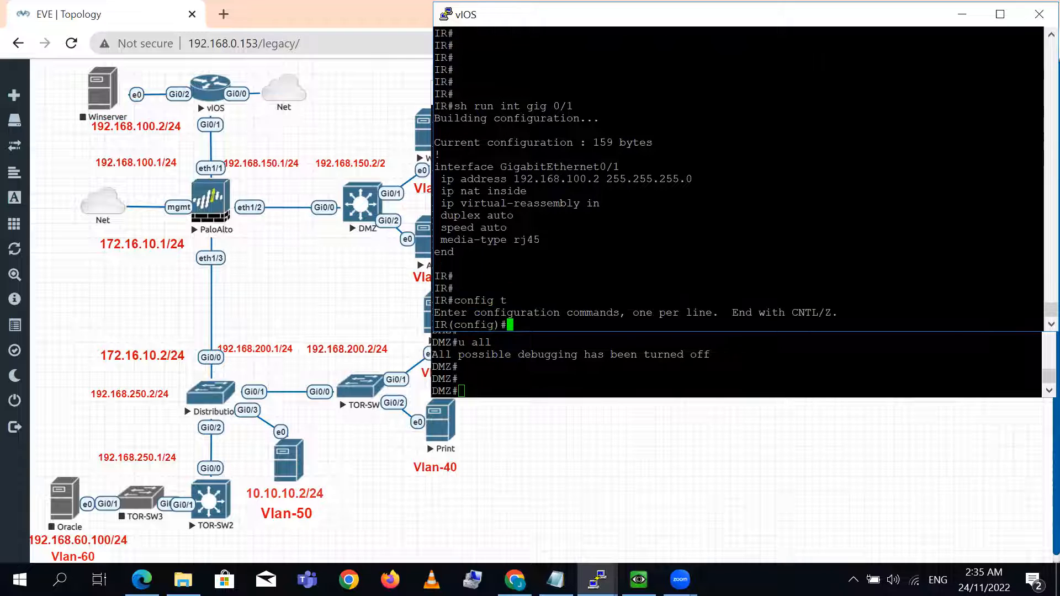
triple_click(558, 167)
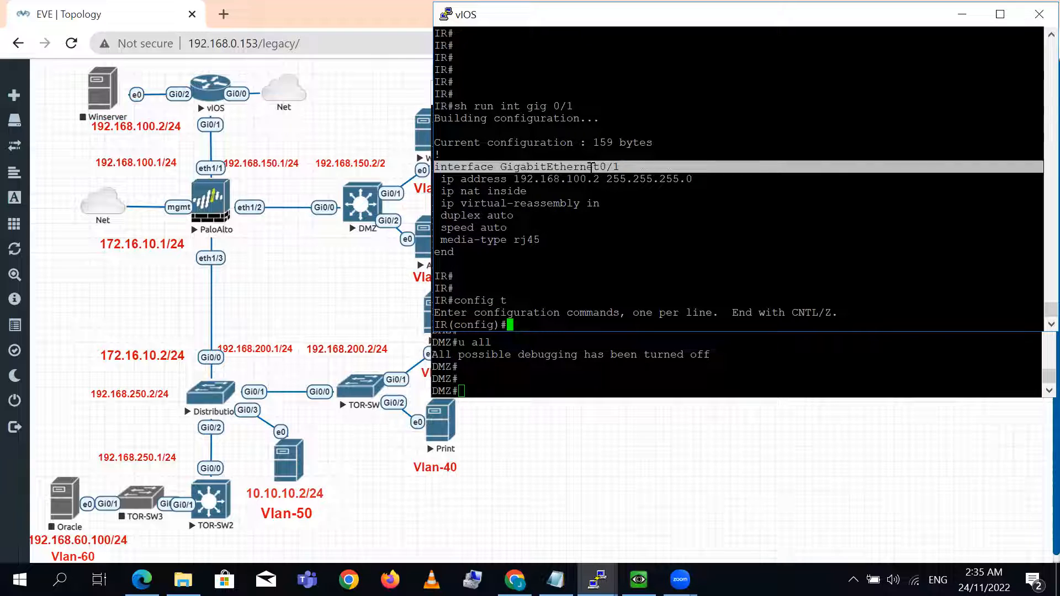
right_click(558, 166)
type("ip os")
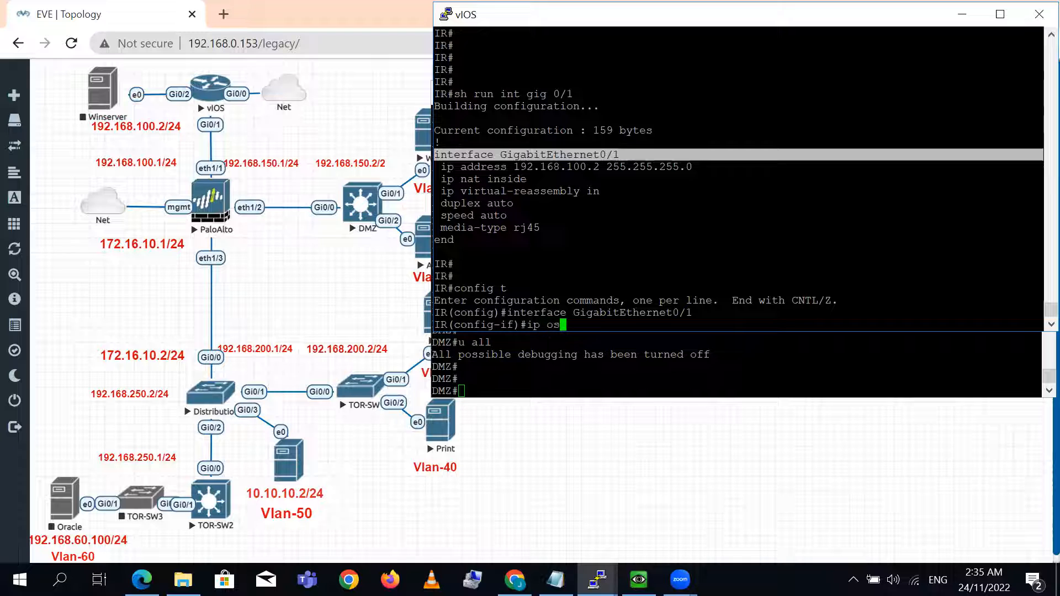
key("Tab")
type("au")
key("Tab")
type("me")
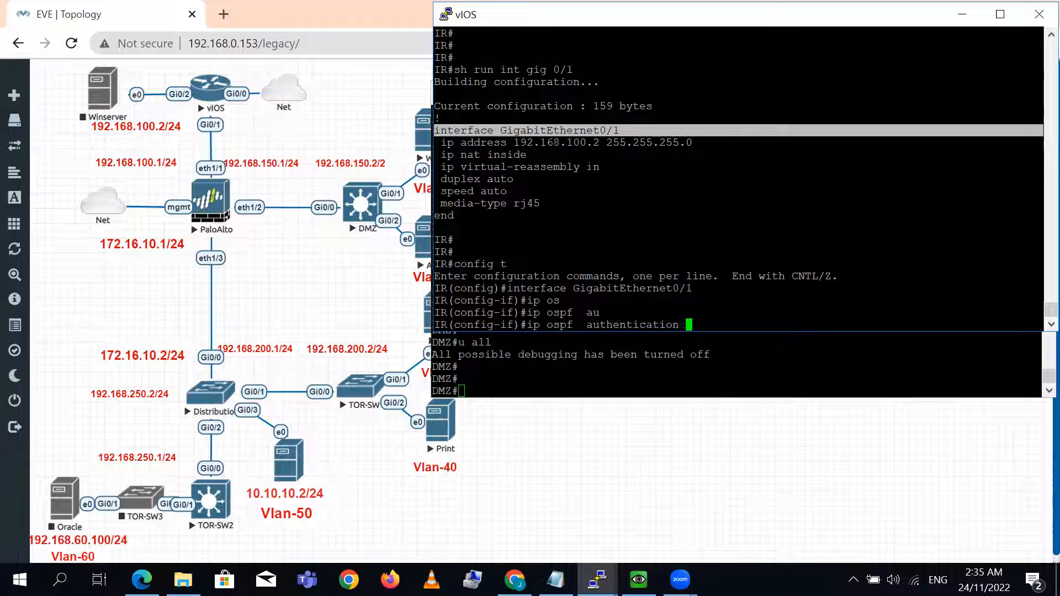
key("Tab")
type("?")
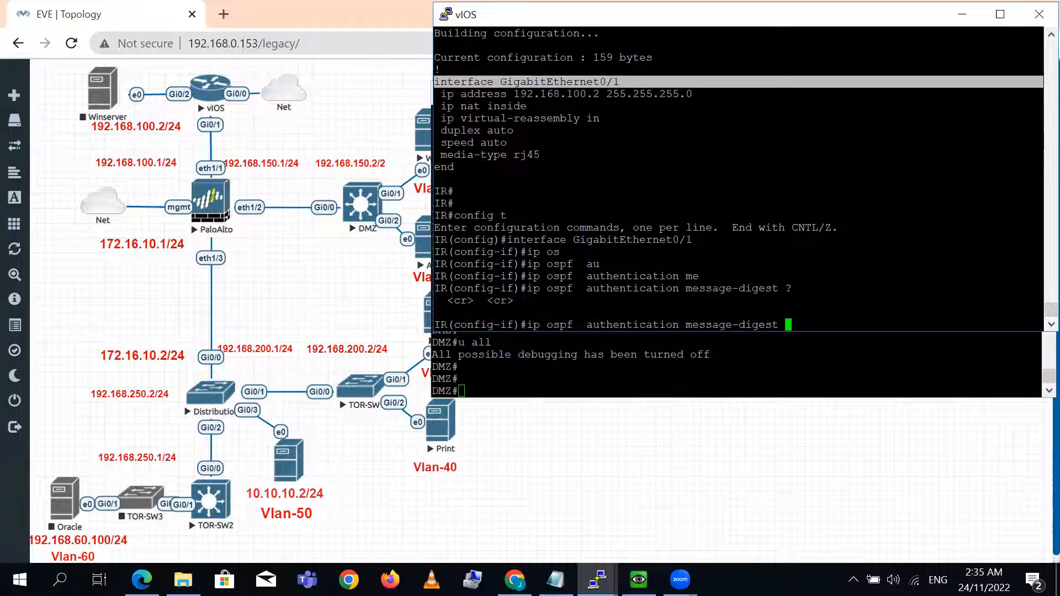
key("Return")
- Add OSPF message-digest key 1 with MD5 and the authentication password on the IR interface, and exit configuration mode
type("ip os")
key("Tab")
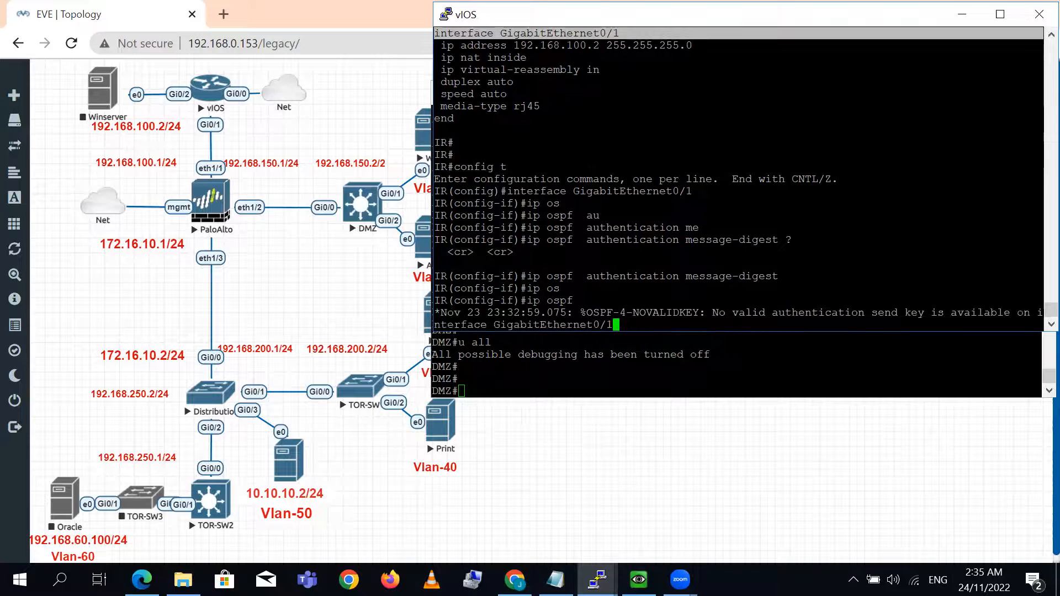
type("mes")
key("Tab")
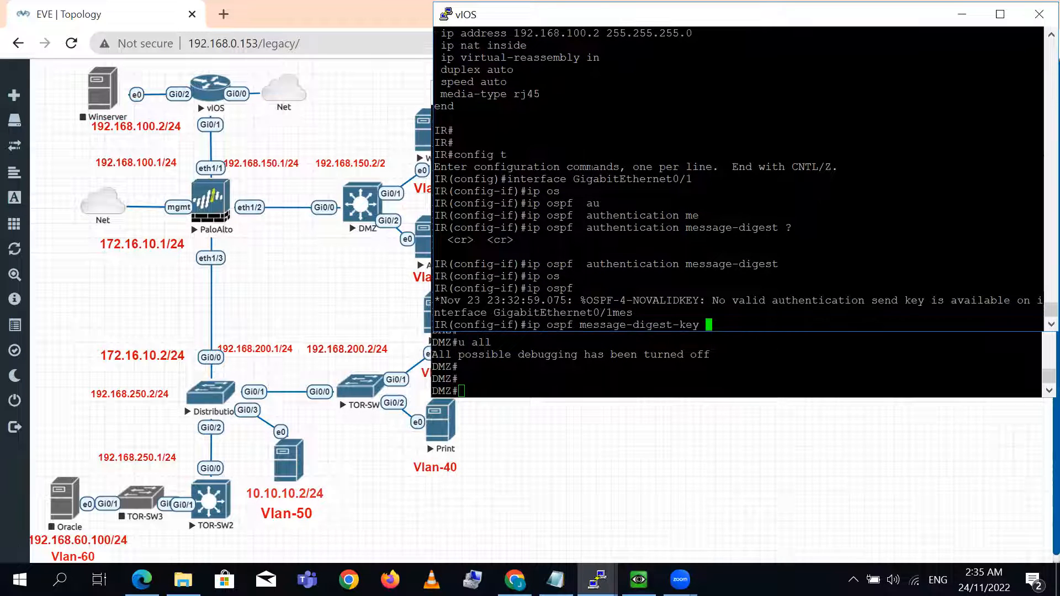
type("?")
type("1 ")
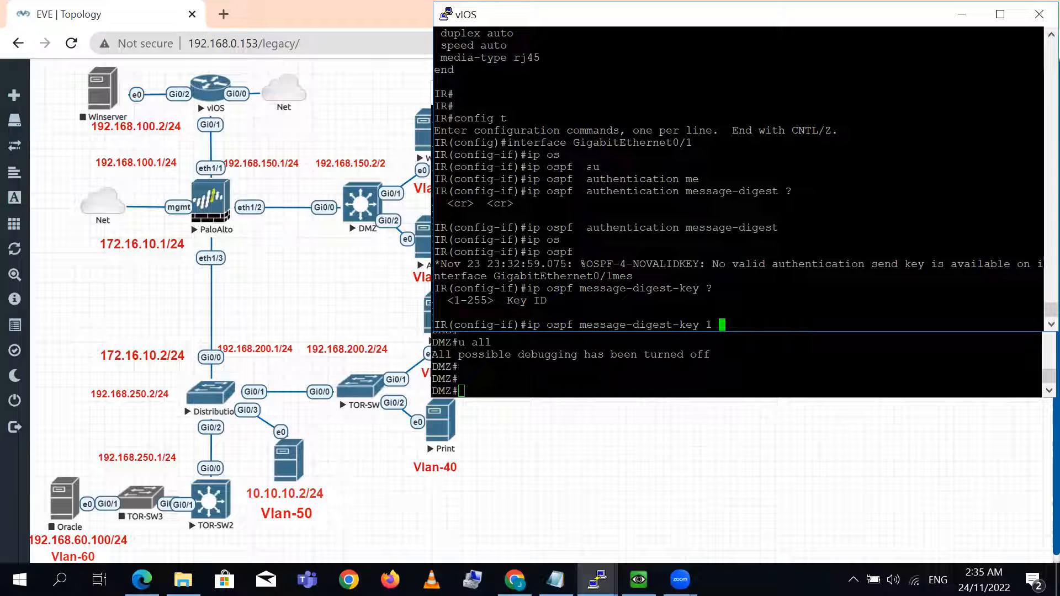
type("?md")
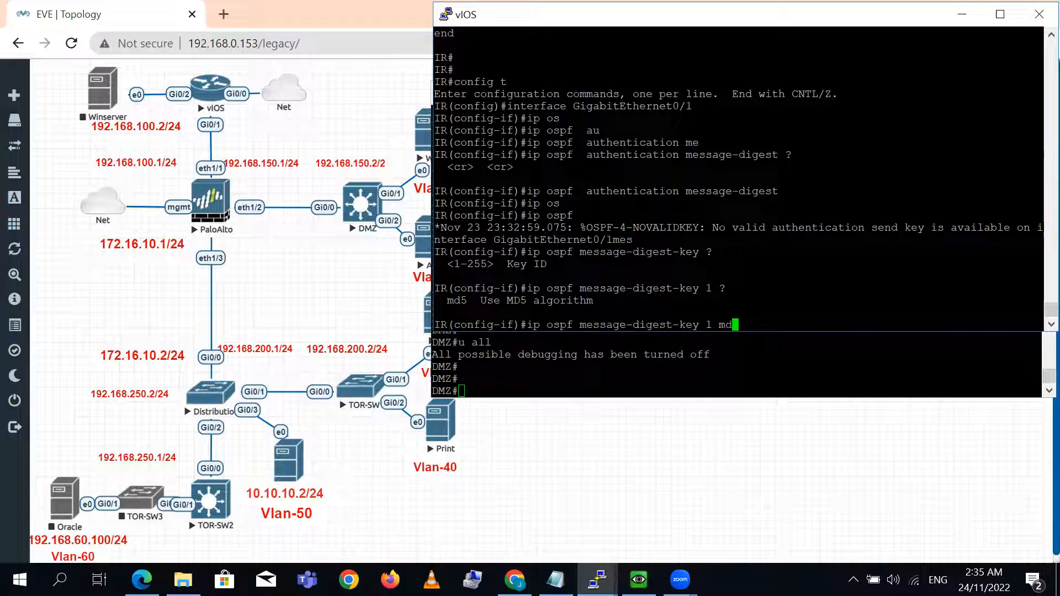
key("Tab")
type("?")
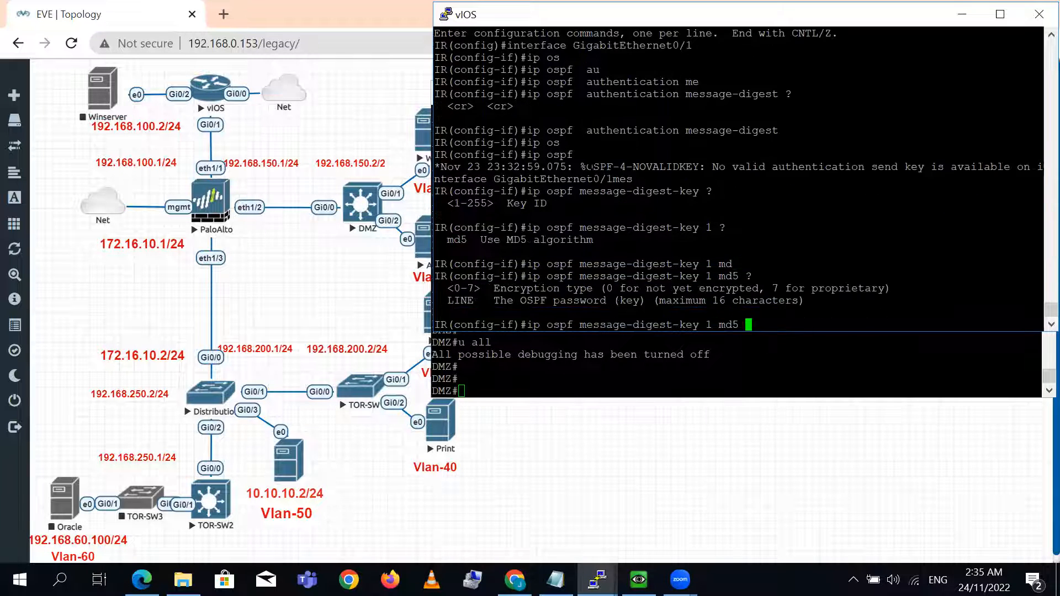
type("P@ssw0rd")
key("Return")
key("Return")
key("Return")
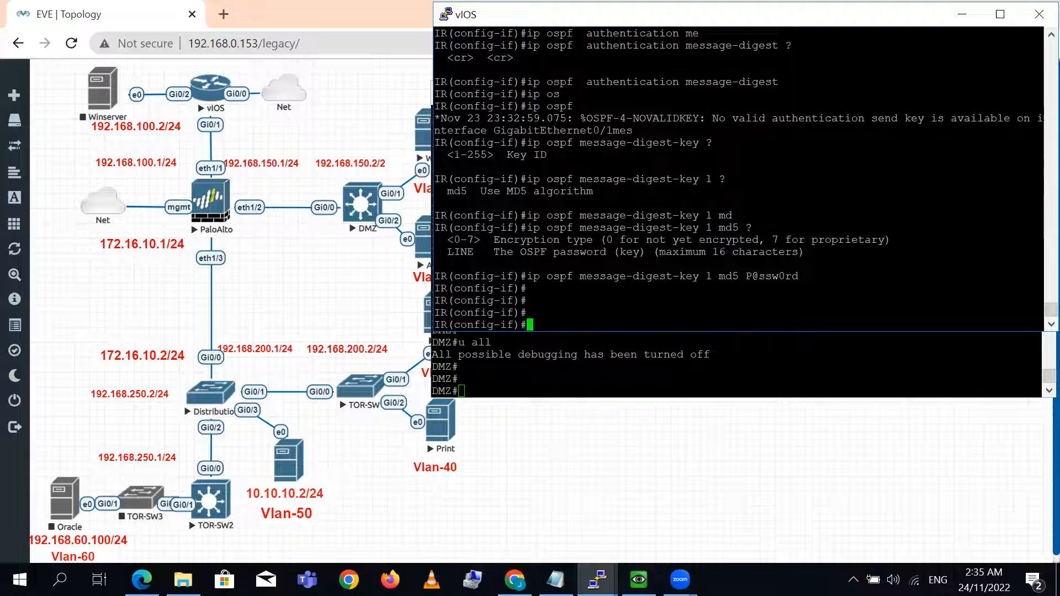
type("exit")
key("Return")
key("Return")
type("exi")
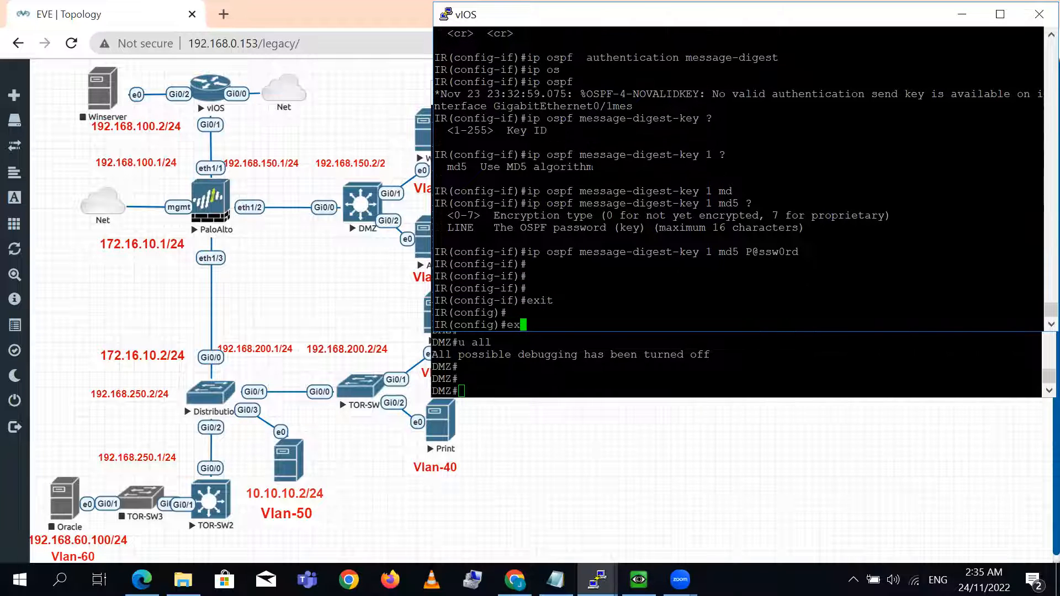
key("Return")
- Turn on OSPF adjacency debugging for process 1 on the IR router with debug ip ospf 1 adj
type("debug  ip os")
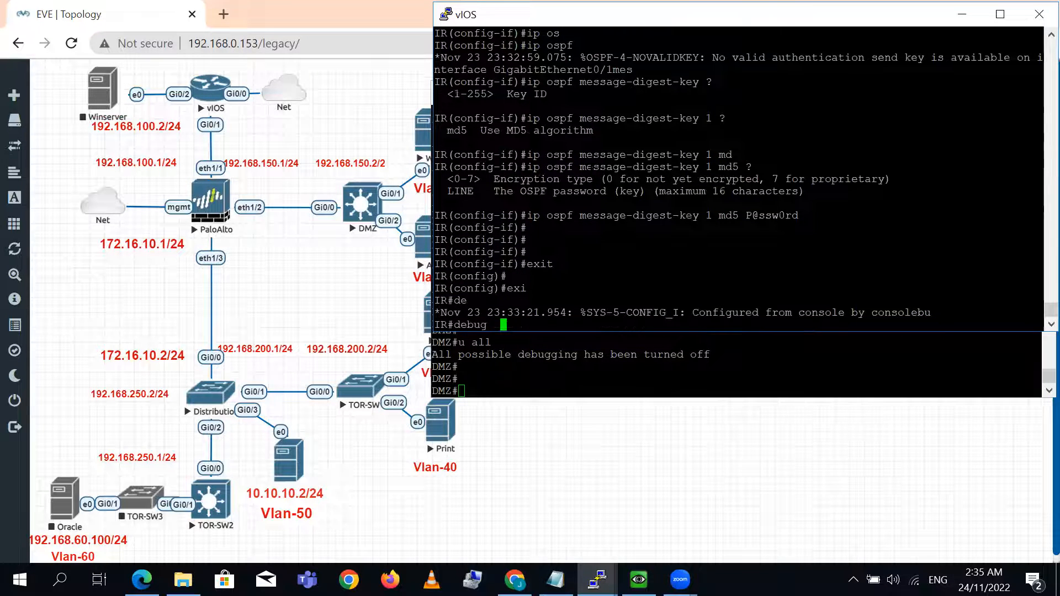
key("Tab")
type("1 ad")
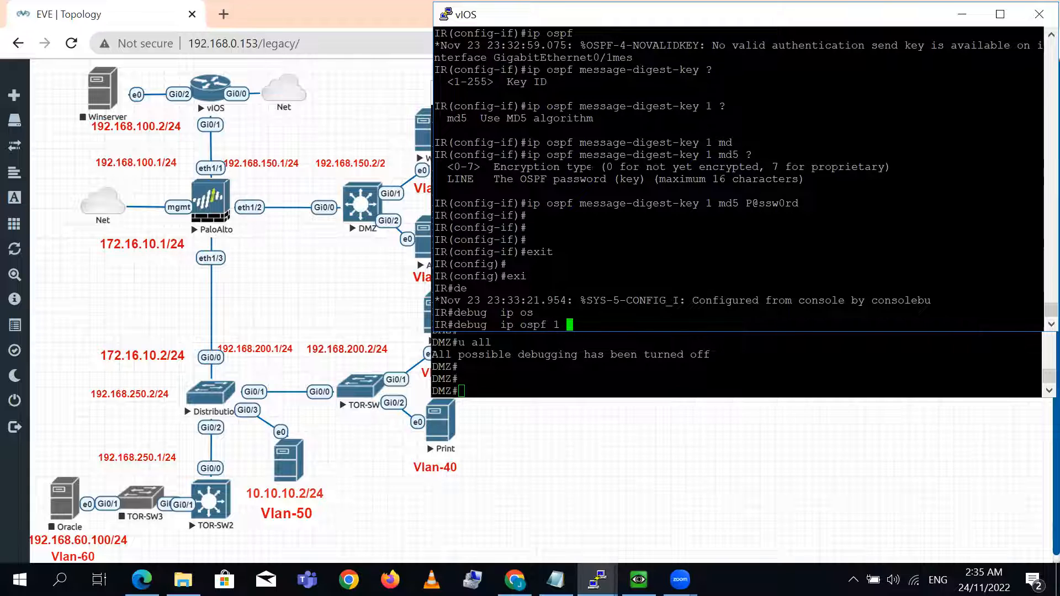
key("Tab")
type("~")
key("Return")
type("~")
key("Up")
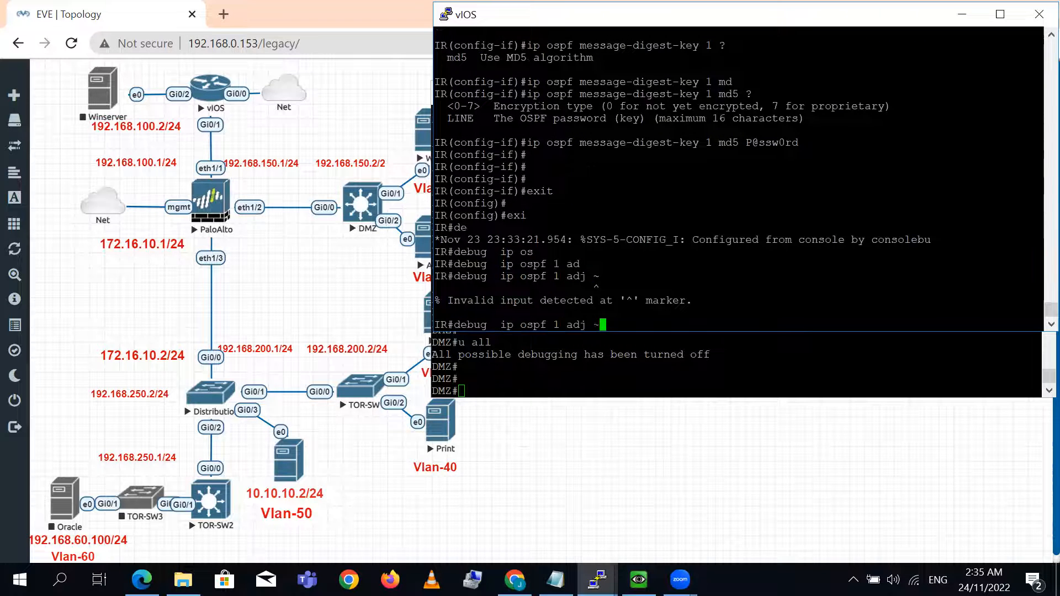
key("BackSpace")
key("Return")
key("Return")
key("Return")
key("Return")
key("Return")
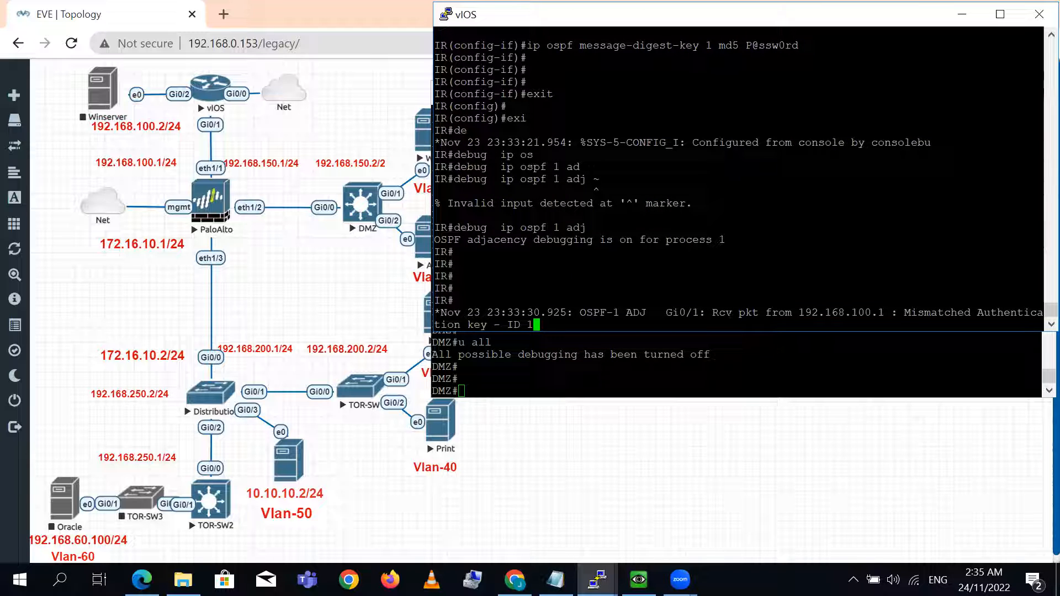
- Switch to the DMZ terminal and display the running configuration of interface gig 1/2
key("alt+Tab")
key("Return")
key("Return")
key("Return")
key("Return")
key("Return")
key("Return")
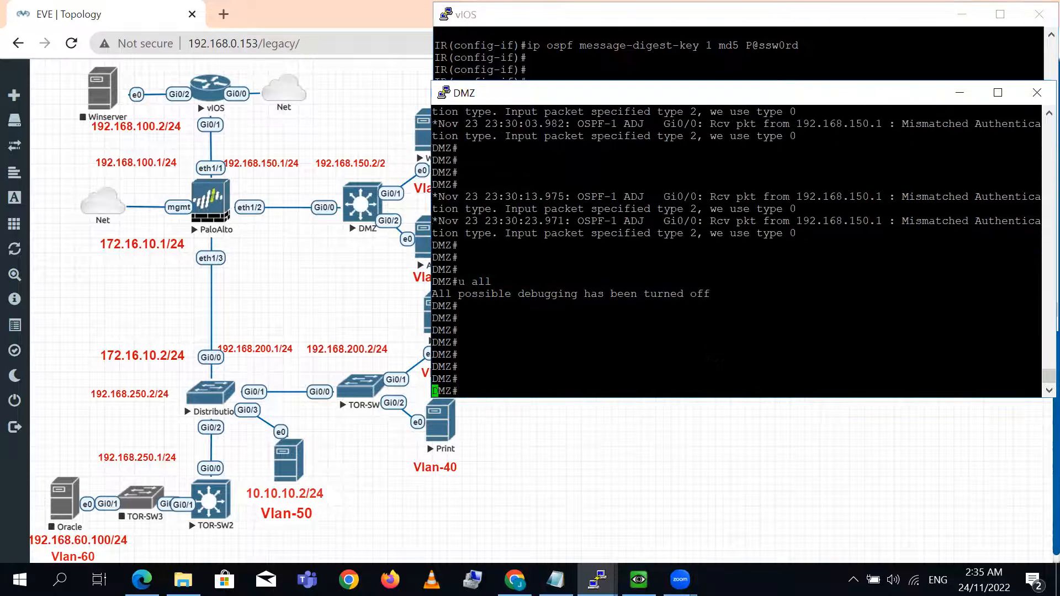
type("sh ru")
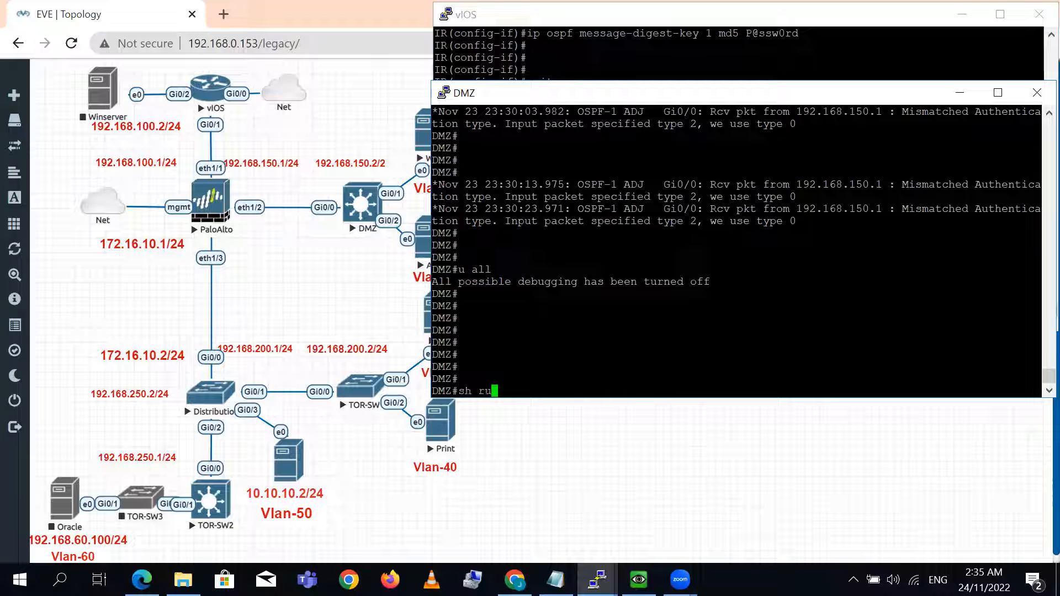
type("n int gig 1/2")
key("Return")
- Display the running configuration of interface gig 0/0 on the DMZ switch
type("config")
key("BackSpace")
key("BackSpace")
key("BackSpace")
key("BackSpace")
key("BackSpace")
key("BackSpace")
key("BackSpace")
key("Up")
key("BackSpace")
key("BackSpace")
key("BackSpace")
type("0/0")
key("Return")
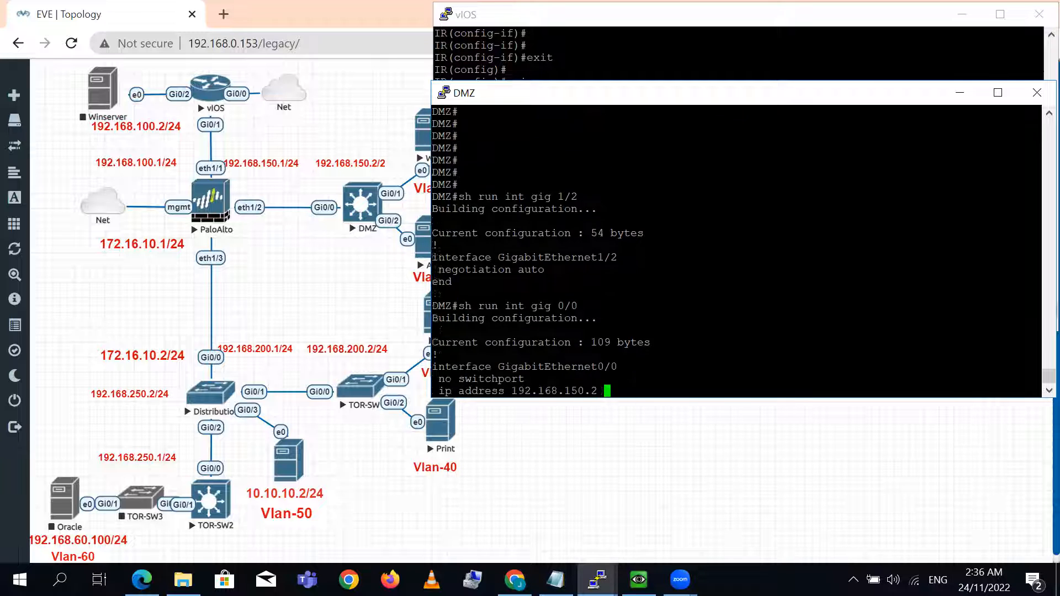
key("Return")
key("Return")
key("Return")
- Enable OSPF message-digest authentication on interface GigabitEthernet0/0 of the DMZ switch in configuration mode
type("config t")
key("Return")
key("Return")
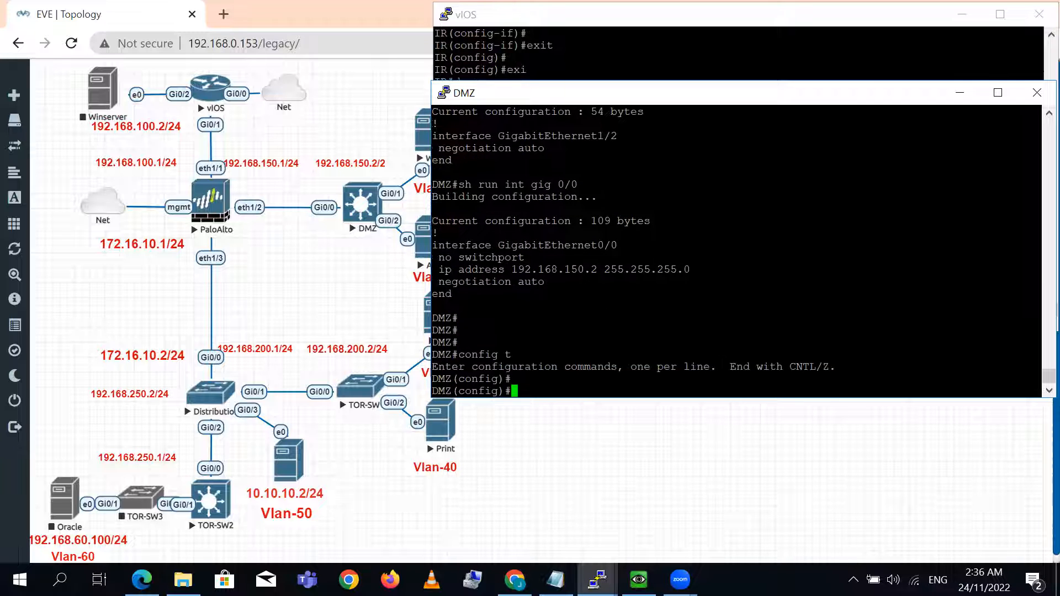
triple_click(563, 246)
right_click(563, 234)
key("Return")
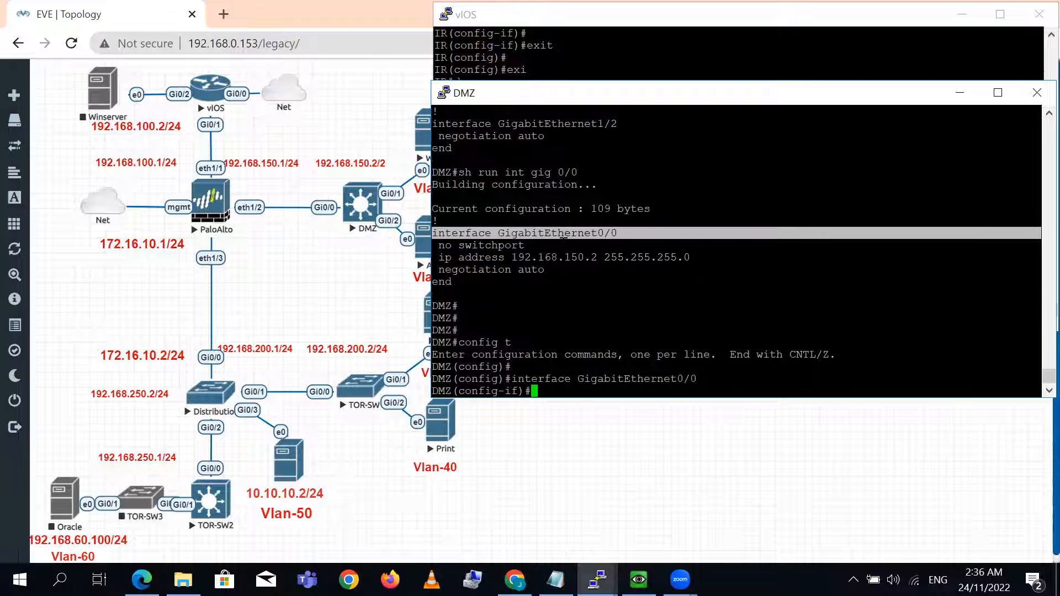
type("ip os")
key("Tab")
type("au")
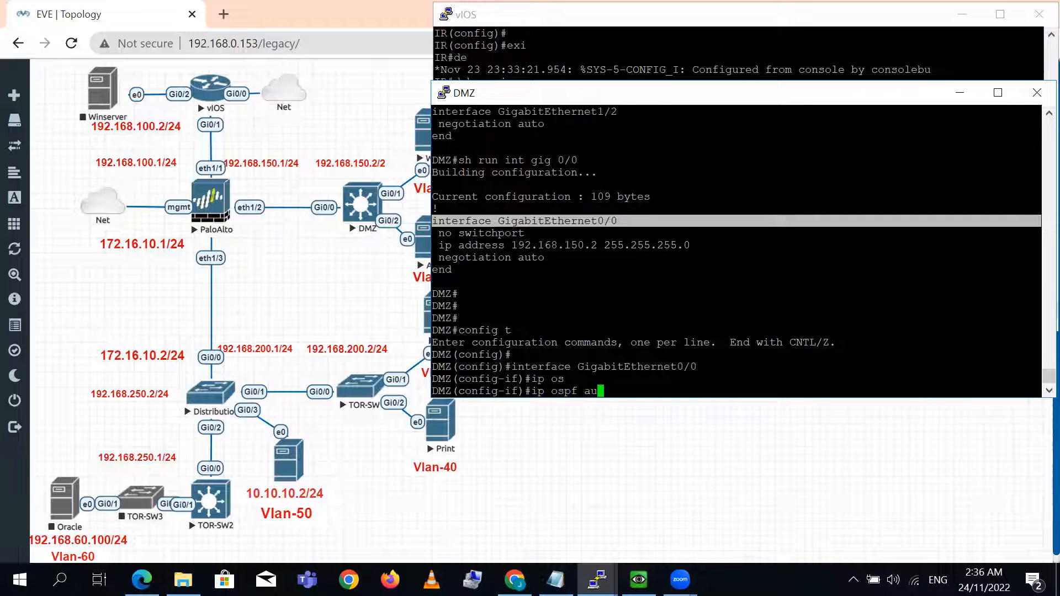
key("Tab")
type("mes")
key("Tab")
key("Return")
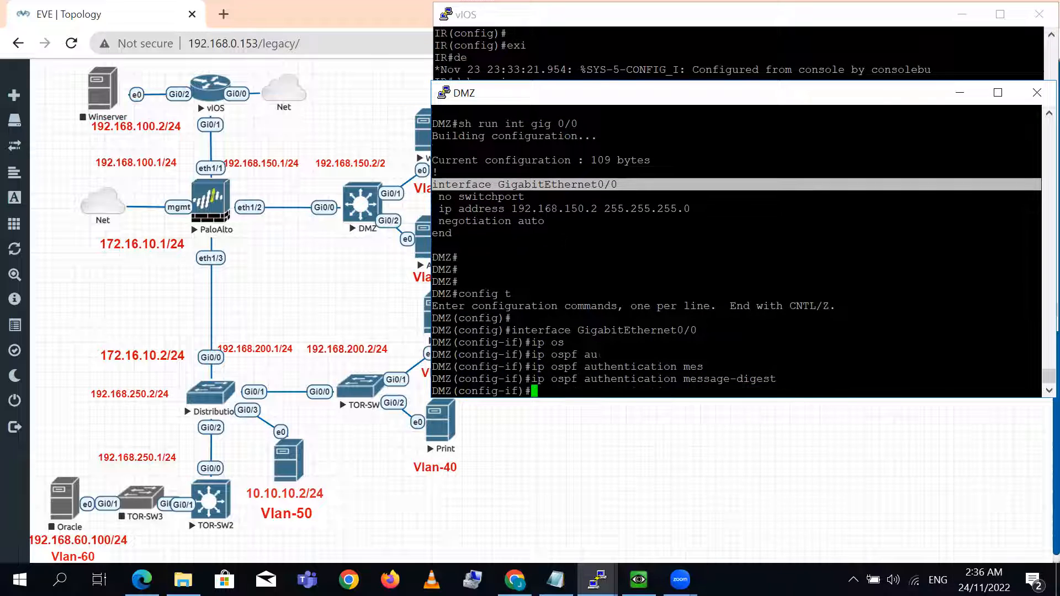
- Add OSPF message-digest key 1 with MD5 and the authentication password on the DMZ interface
type("ip os")
key("Tab")
type("mes")
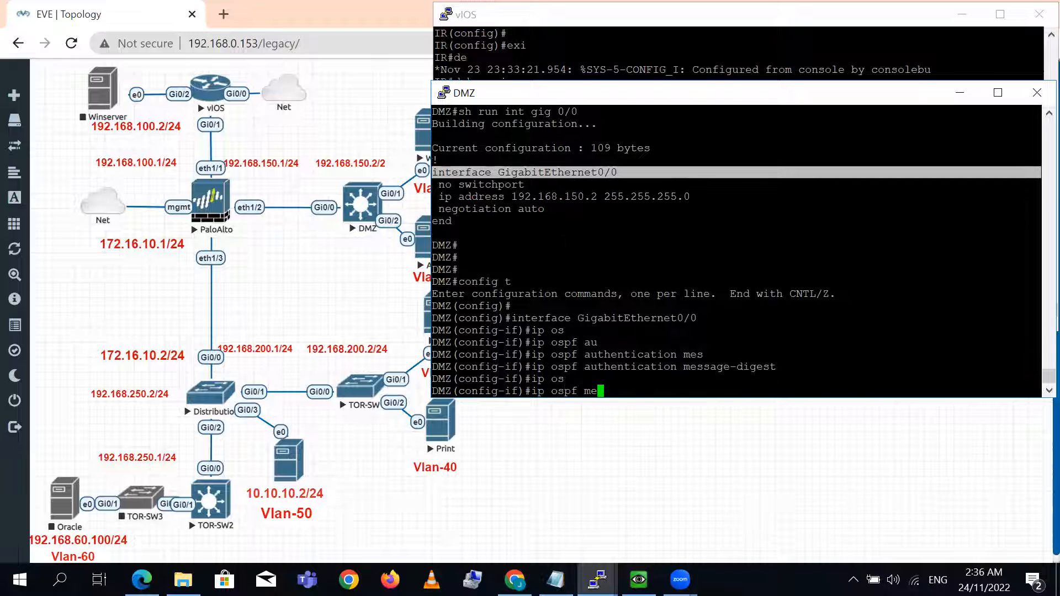
key("Tab")
type("1")
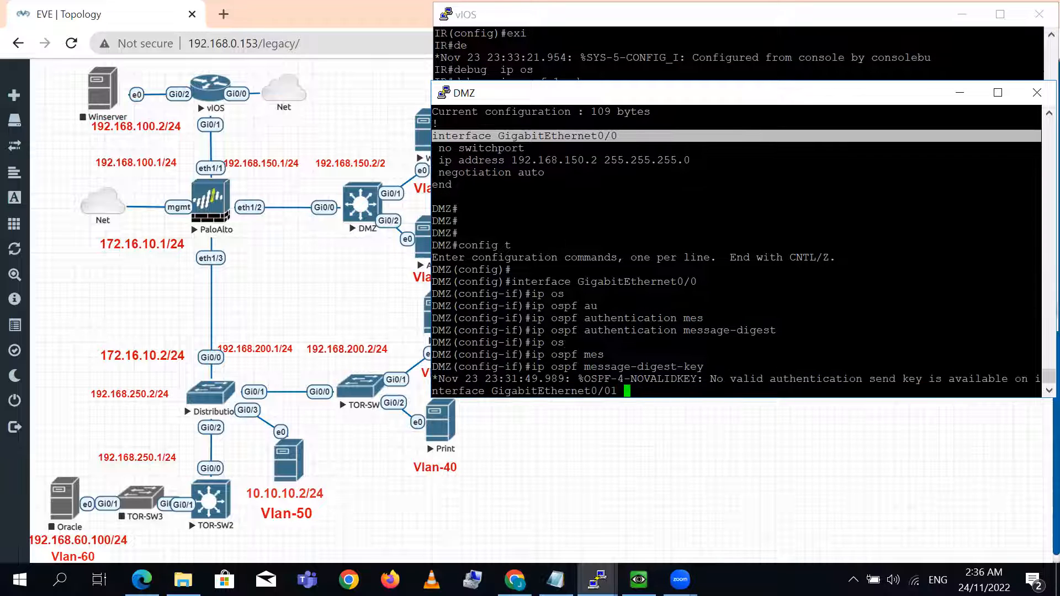
type(" md")
key("Tab")
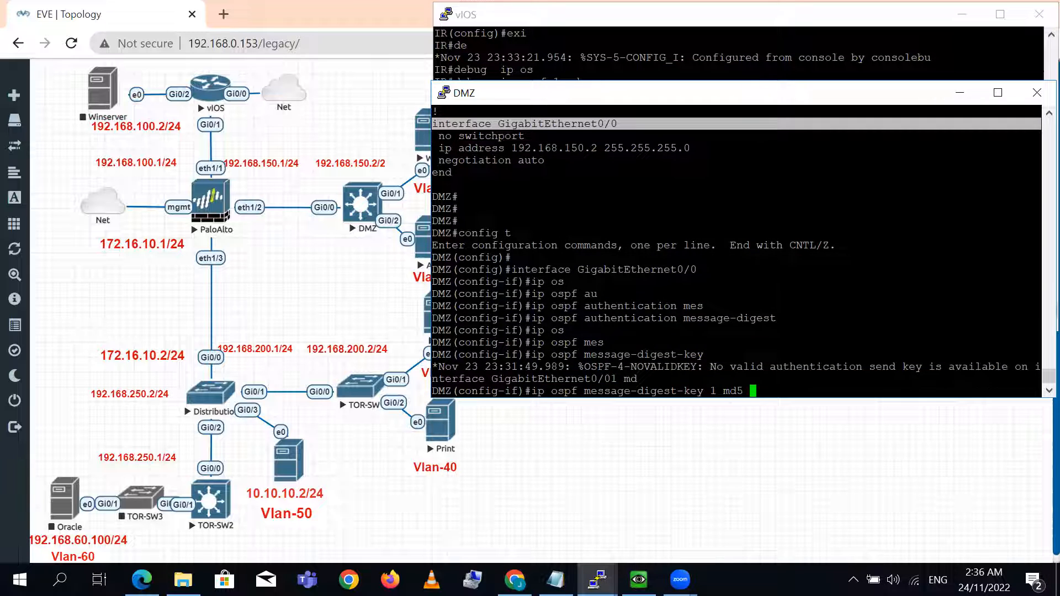
type("?")
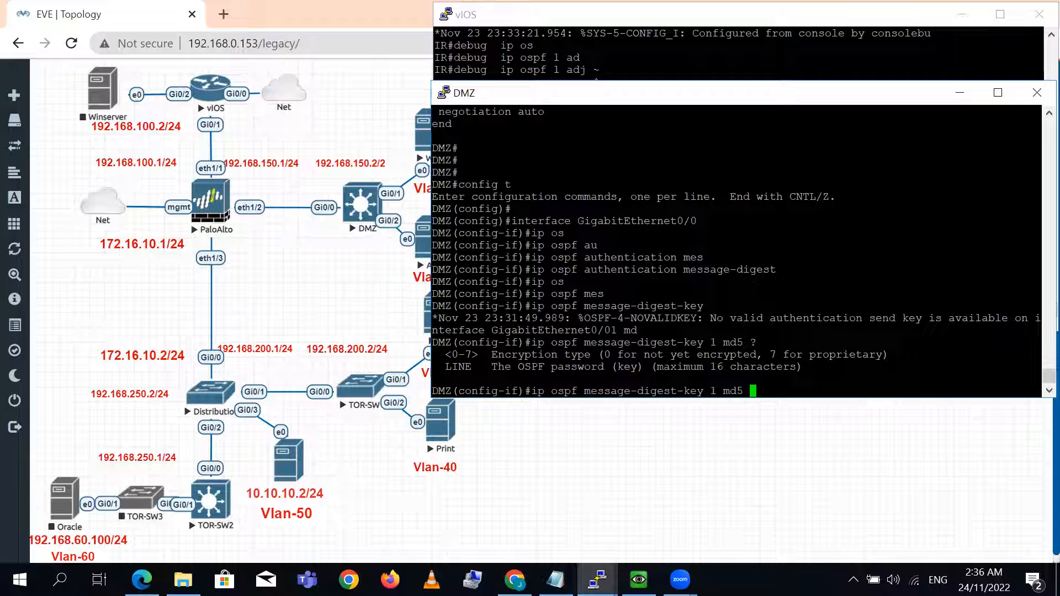
type("P@ssw0rd")
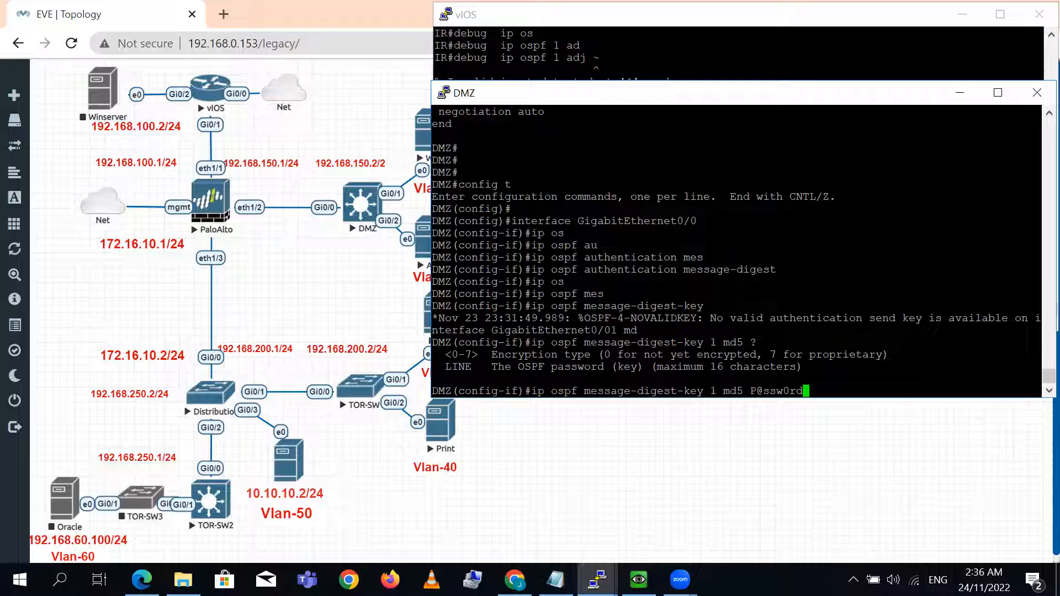
key("Return")
key("Return")
key("Return")
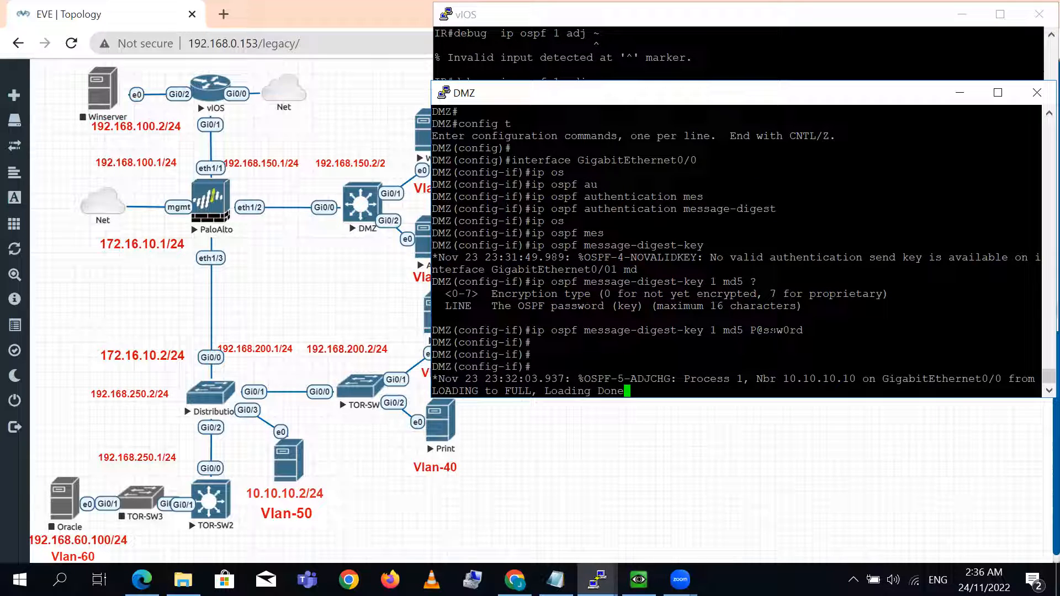
- Examine the entered key and the adjacency message on DMZ, and compare with the OSPF debug output on the vIOS terminal
double_click(777, 330)
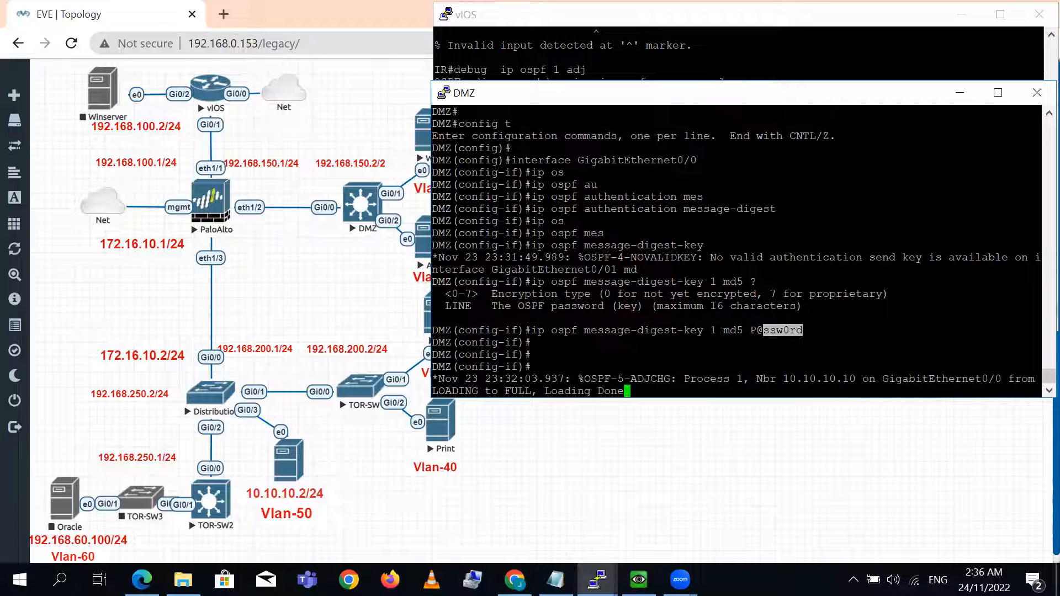
left_click_drag(761, 379, 962, 379)
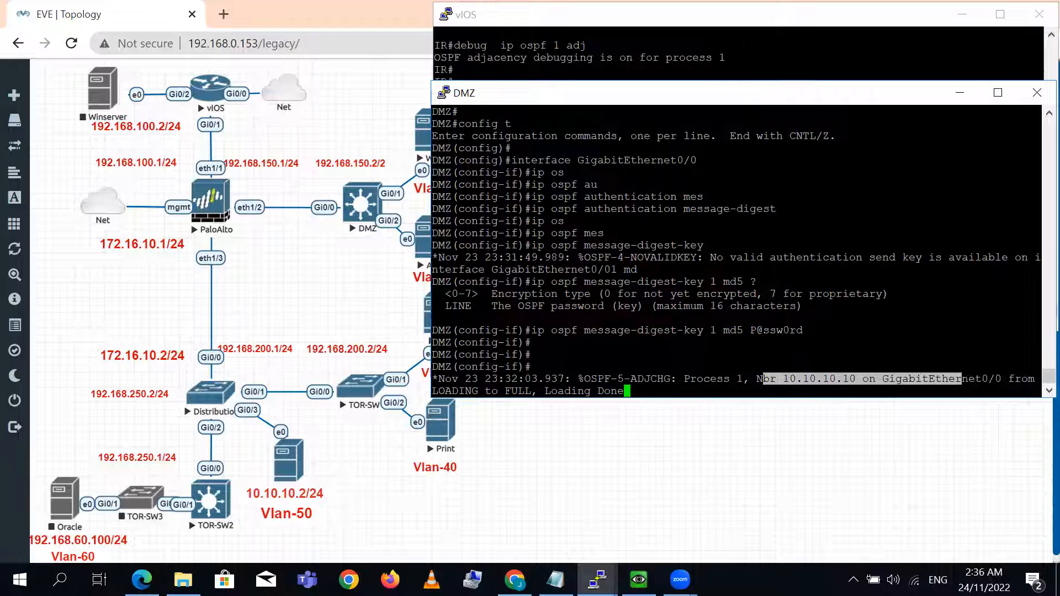
left_click(750, 73)
key("Return")
key("Return")
key("Return")
key("Return")
key("Return")
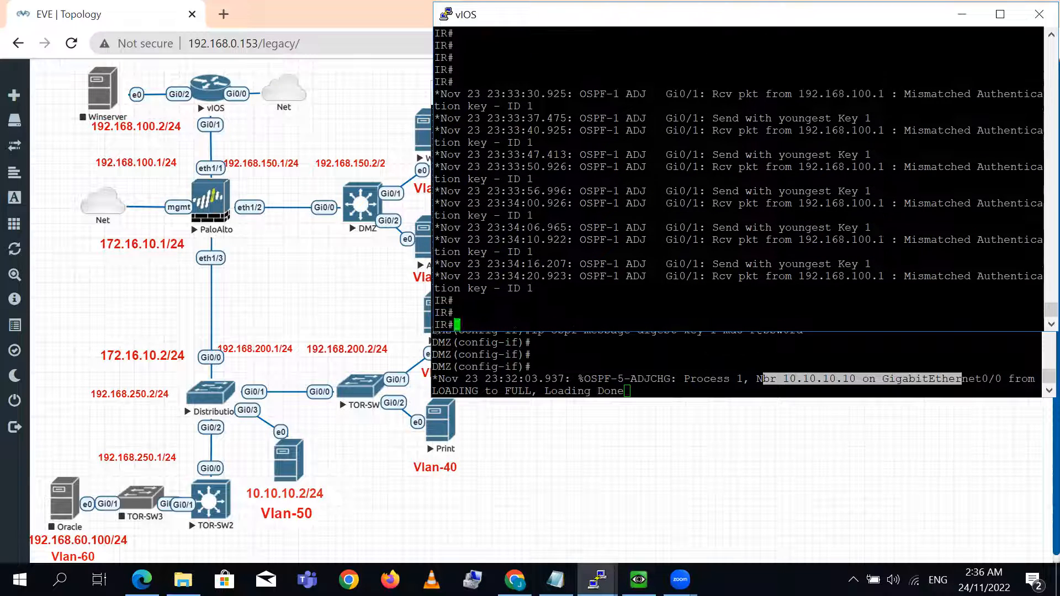
- Display the running configuration of interface gig 0/1 on the IR router to check its OSPF authentication lines
type("sh run int gig ")
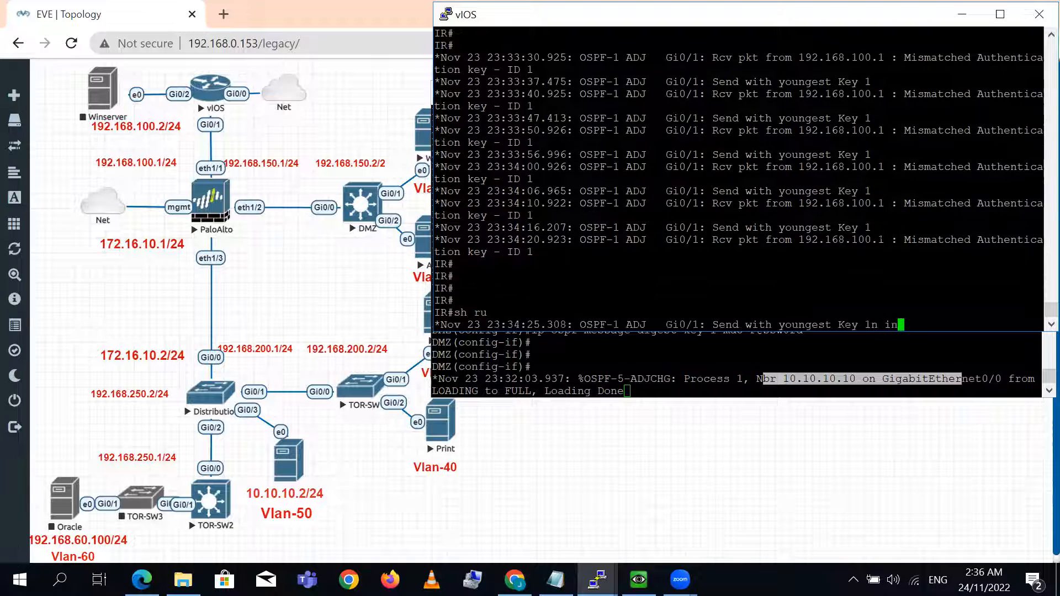
type("0/1")
key("Return")
- Enter configuration mode on the IR router and open interface GigabitEthernet0/1 for configuration
key("Return")
key("Return")
type("config t")
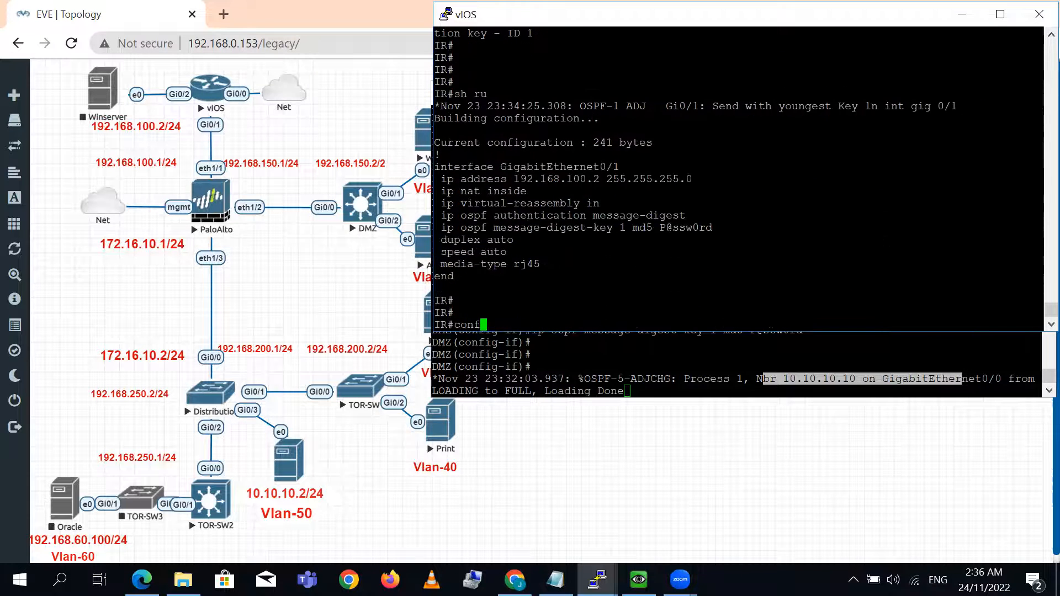
key("Return")
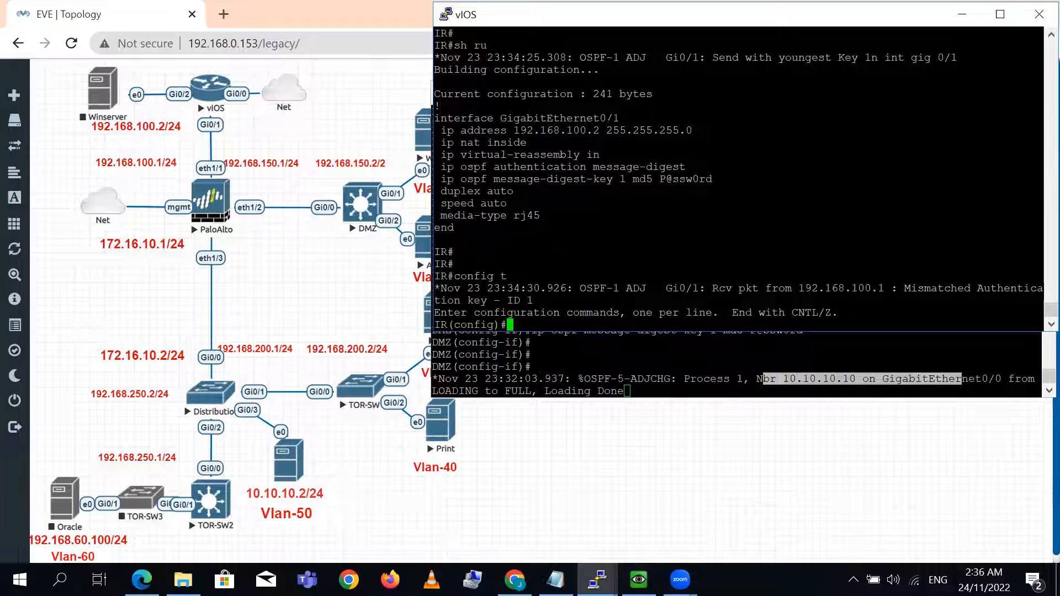
triple_click(601, 118)
left_click(601, 119)
right_click(603, 118)
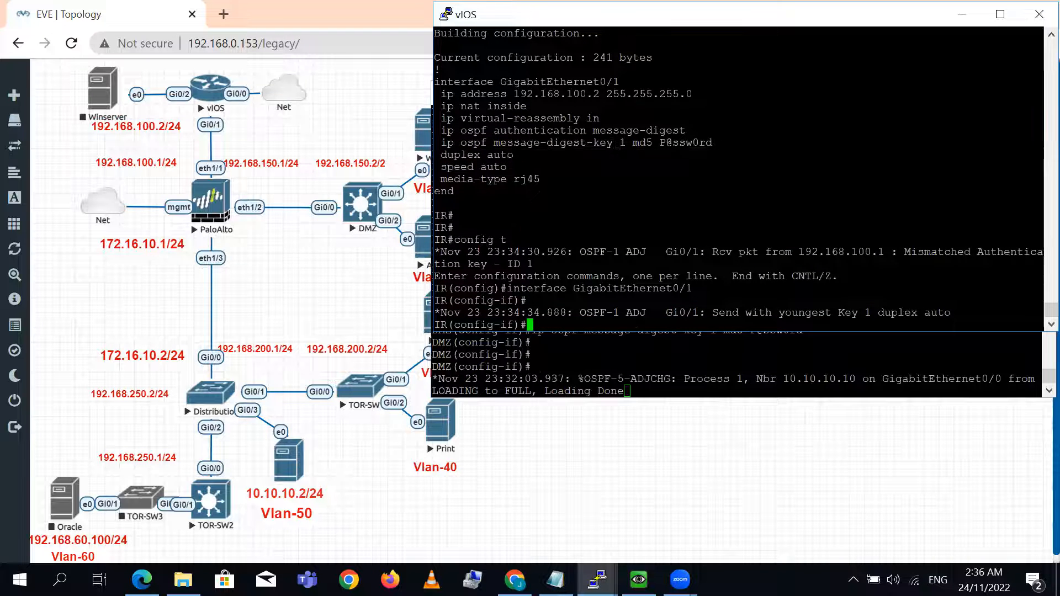
- Replace the password of OSPF message-digest key 1 with MD5 on IR's GigabitEthernet0/1 with the new authentication password
triple_click(617, 143)
right_click(617, 142)
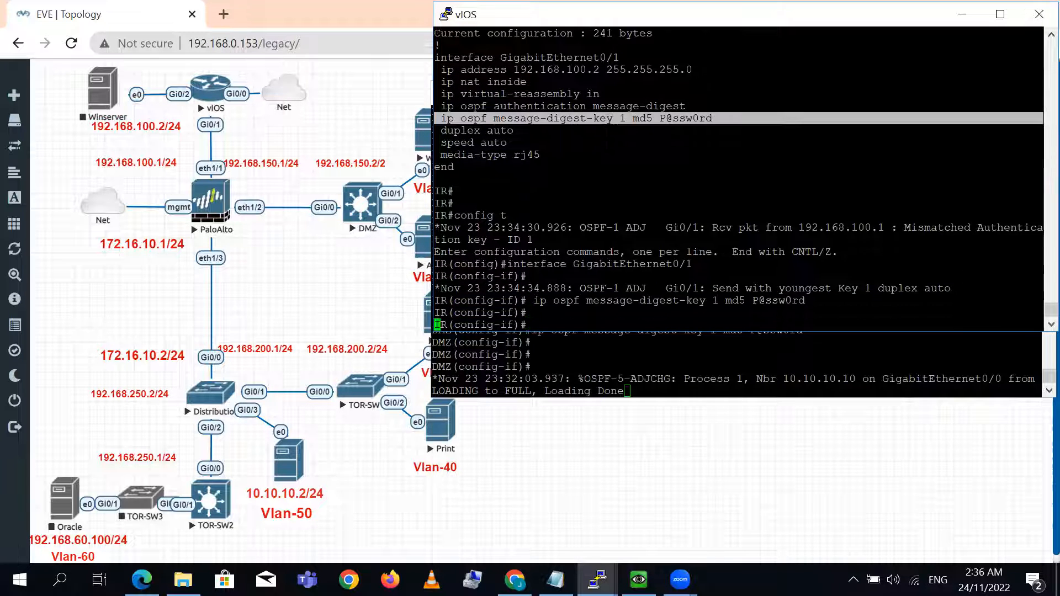
key("Up")
key("BackSpace")
key("BackSpace")
key("BackSpace")
key("BackSpace")
key("BackSpace")
key("BackSpace")
key("BackSpace")
key("BackSpace")
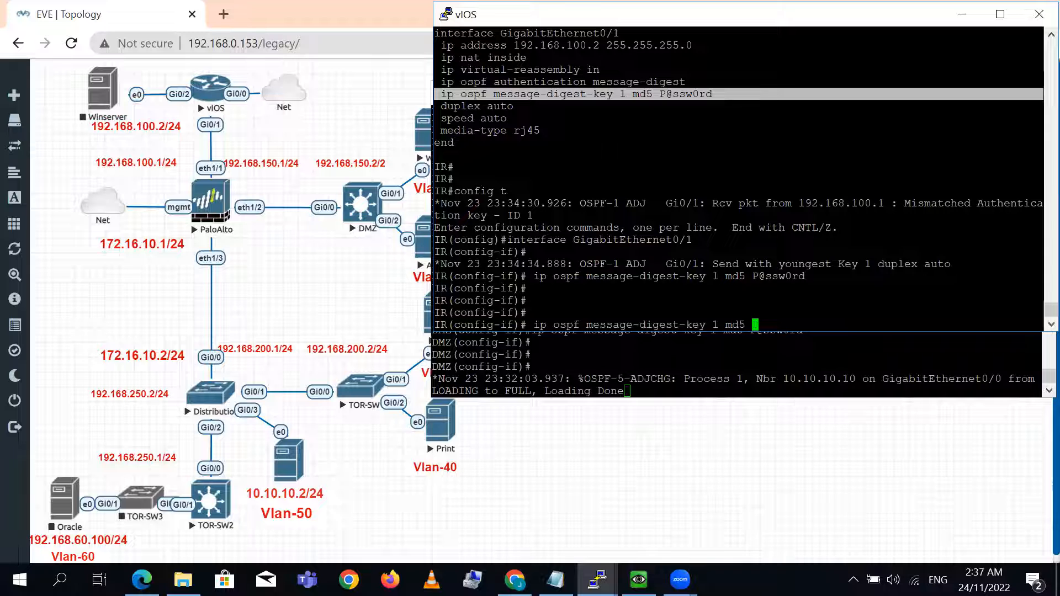
type("test123")
key("Return")
key("Return")
key("Return")
key("Return")
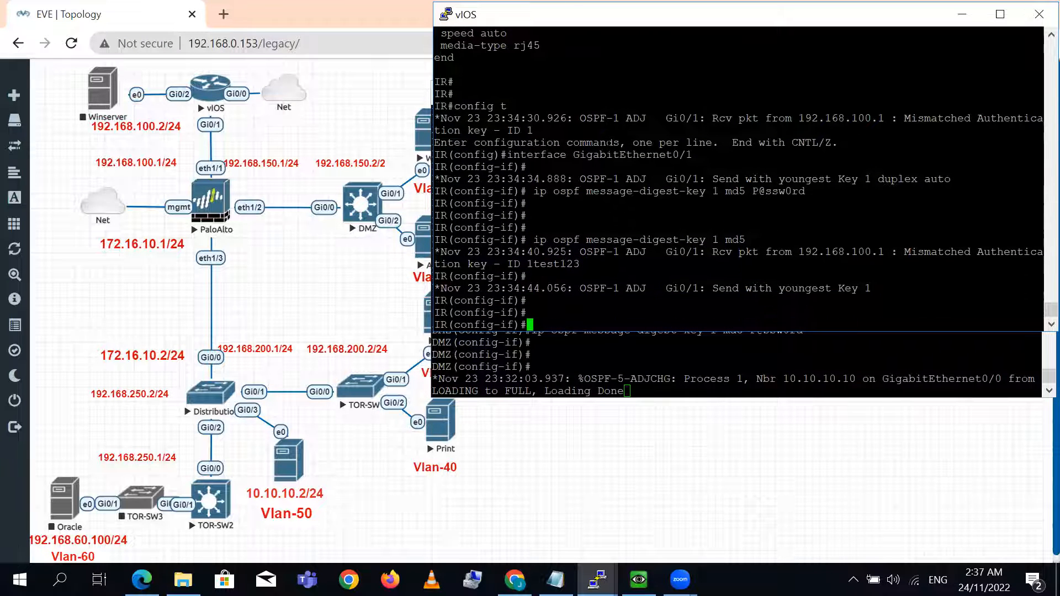
key("Return")
key("Return")
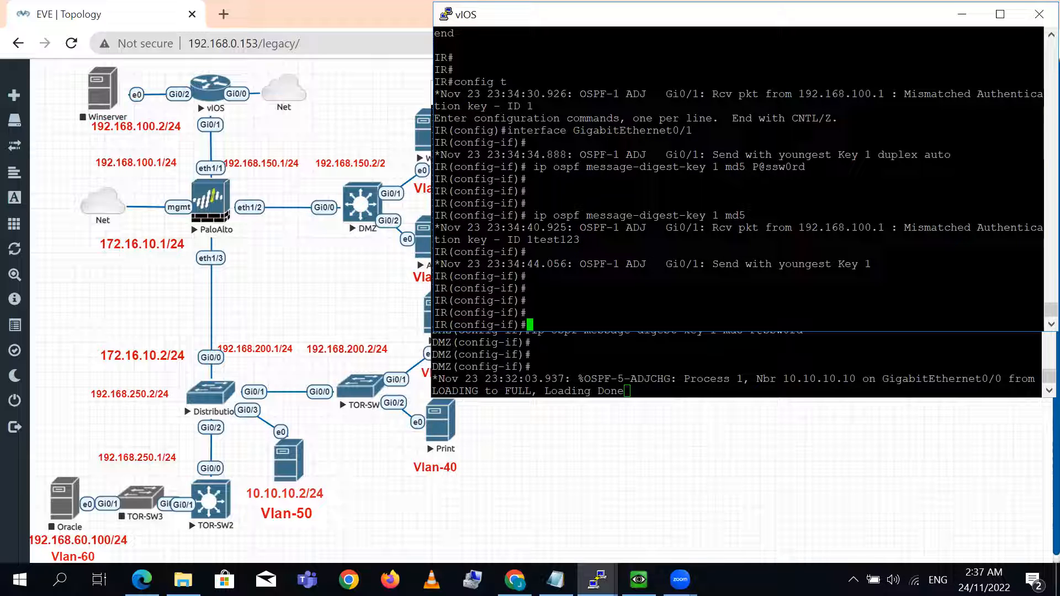
key("Return")
key("Return")
type("do")
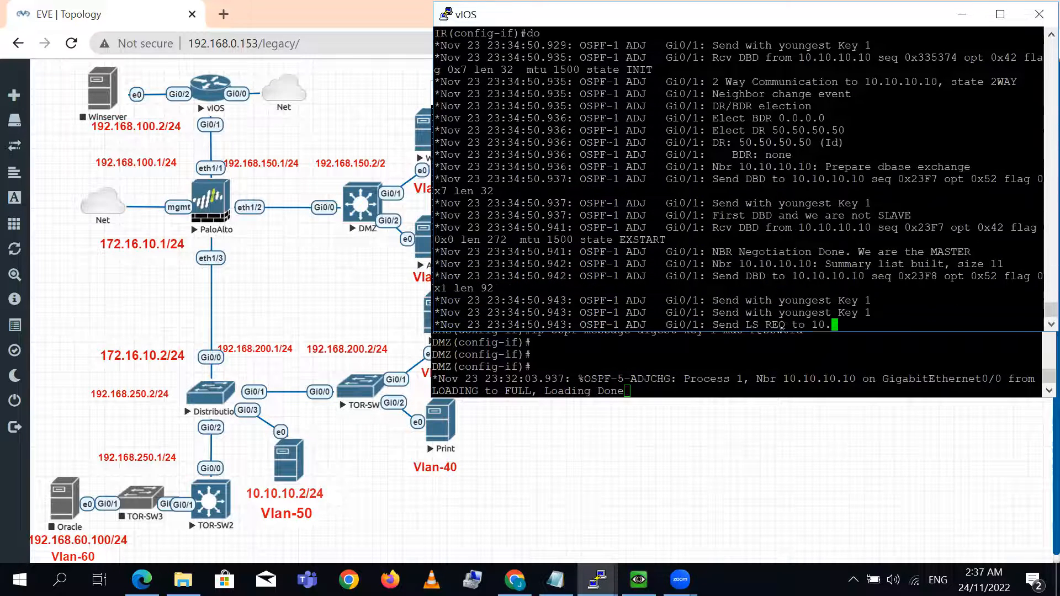
type(" sh")
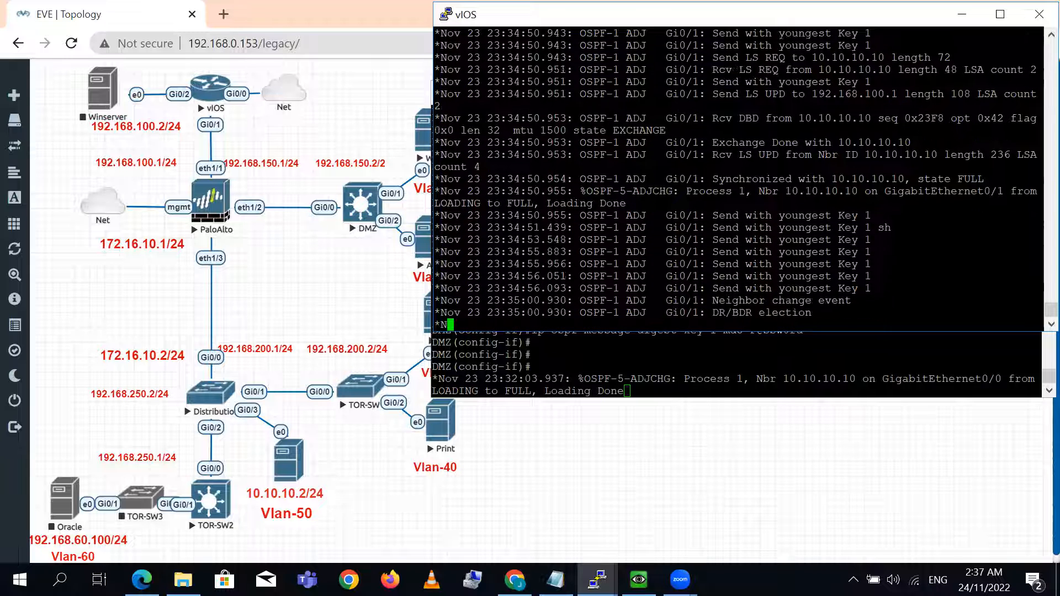
key("Return")
key("Return")
key("Return")
key("Return")
key("Return")
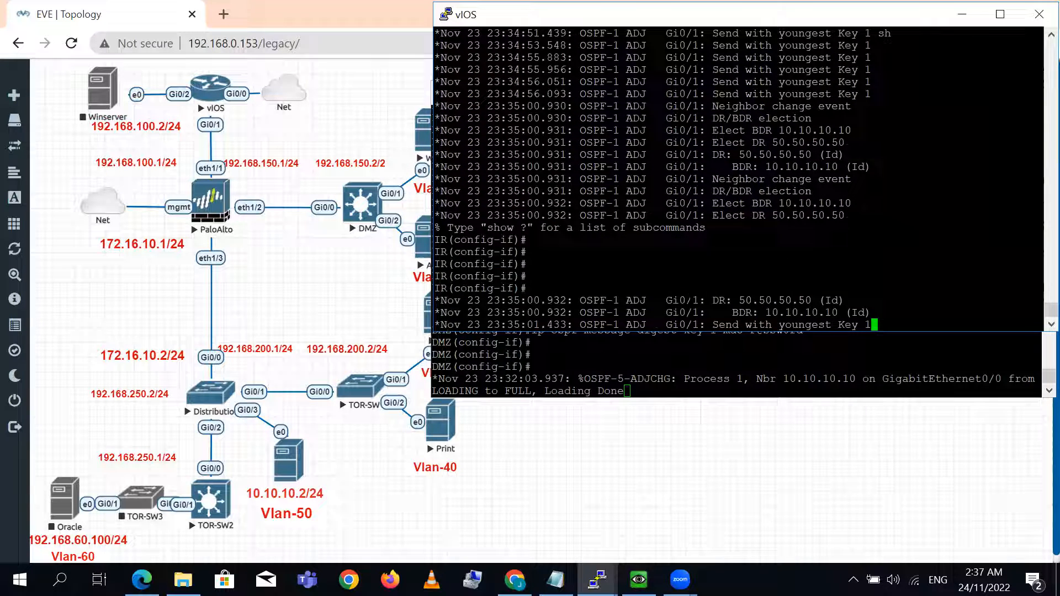
key("Return")
key("Return")
key("Return")
key("Return")
key("Return")
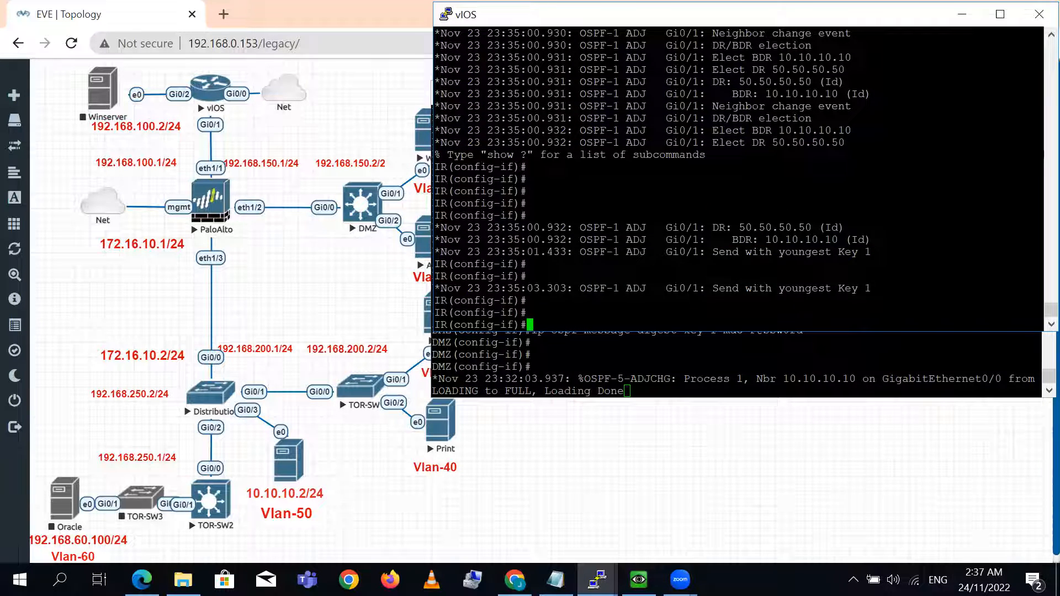
- Leave configuration mode on the IR router and turn off all debugging
key("ctrl+z")
type("u all")
key("Return")
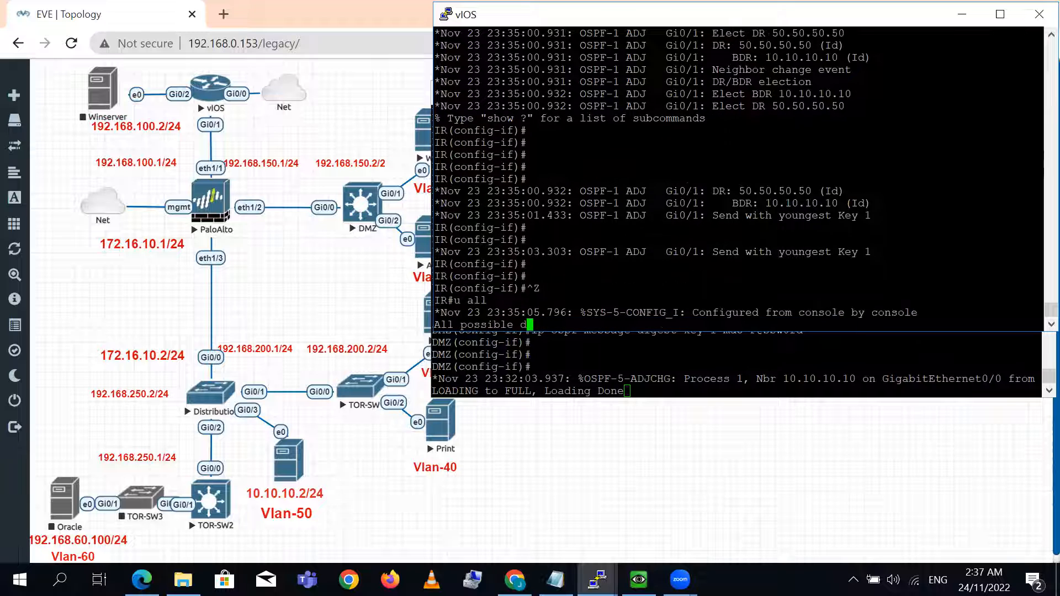
- Leave configuration mode on the DMZ switch and turn off all debugging there
left_click_drag(761, 367, 768, 367)
key("Return")
key("Return")
key("Return")
key("Return")
key("Return")
key("ctrl+z")
key("Return")
key("Return")
type("u all")
key("Return")
key("Return")
- Examine the OSPF debug output on the IR terminal for the adjacency states, the DR/BDR election and the master negotiation
double_click(859, 16)
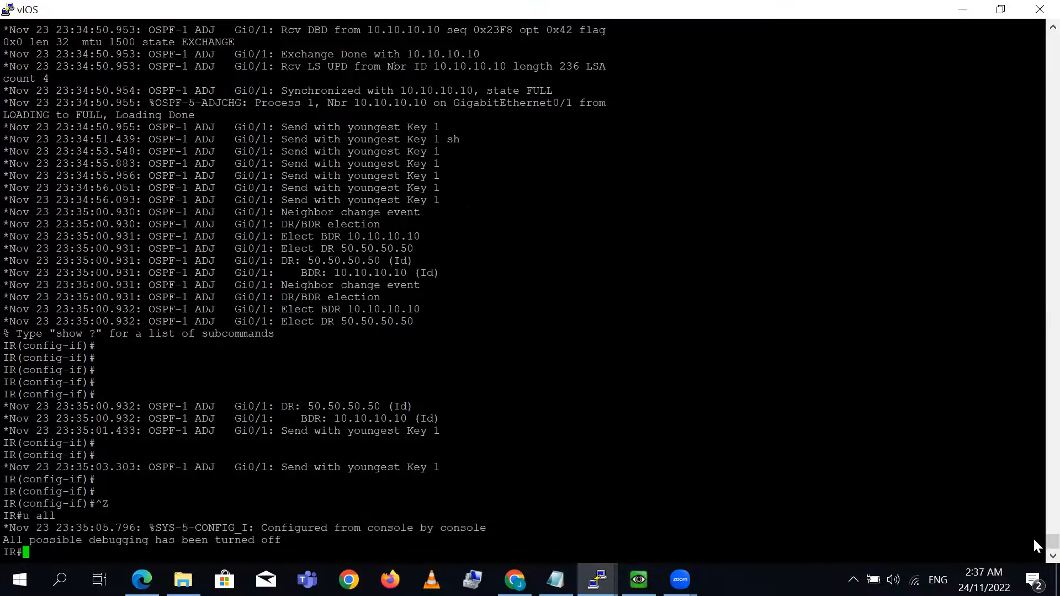
scroll(1033, 536, "up", 9)
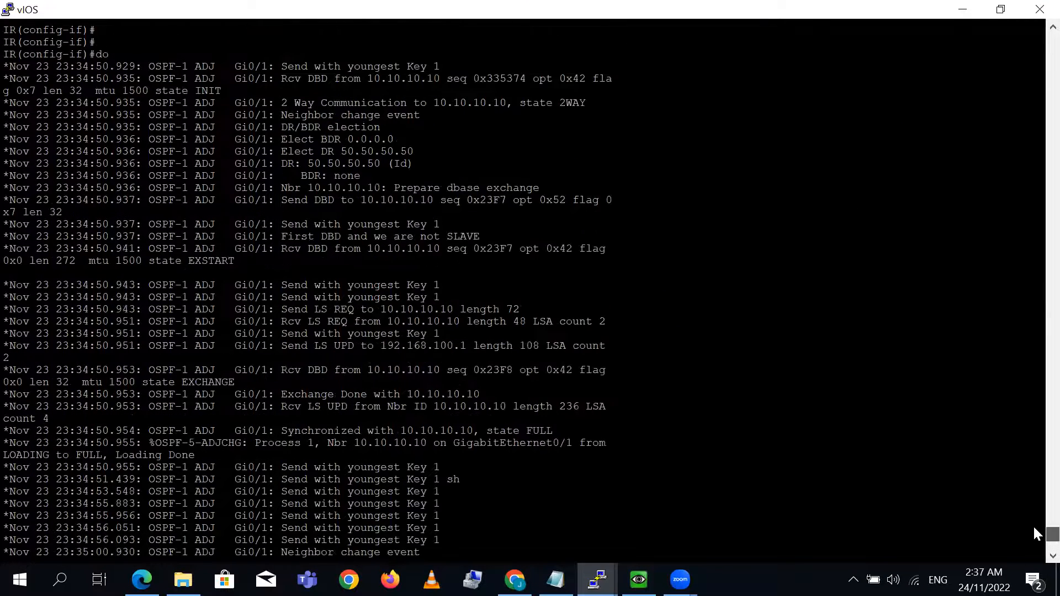
scroll(1033, 525, "up", 5)
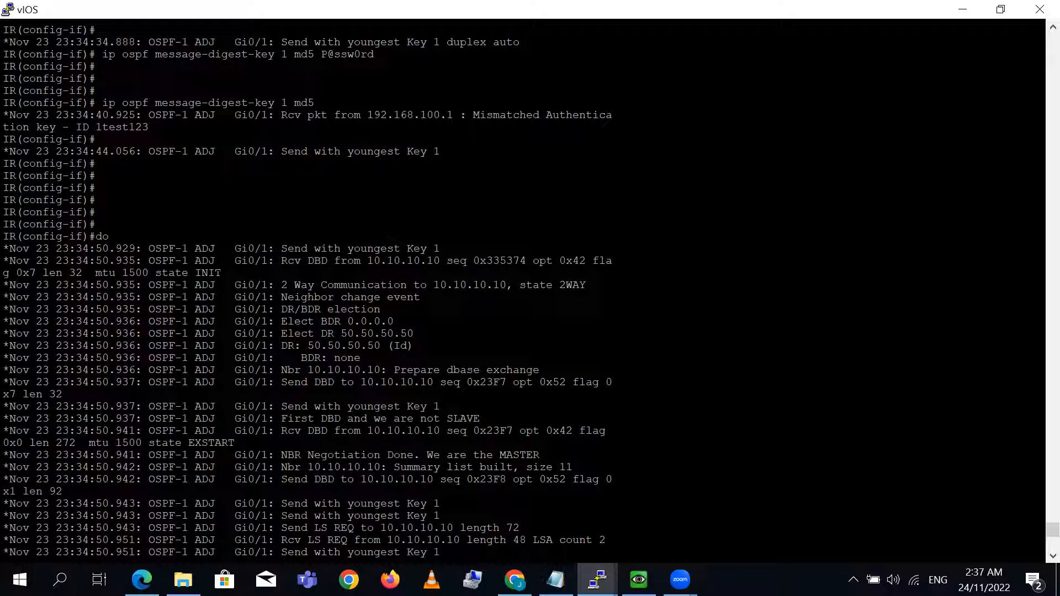
left_click_drag(287, 250, 434, 249)
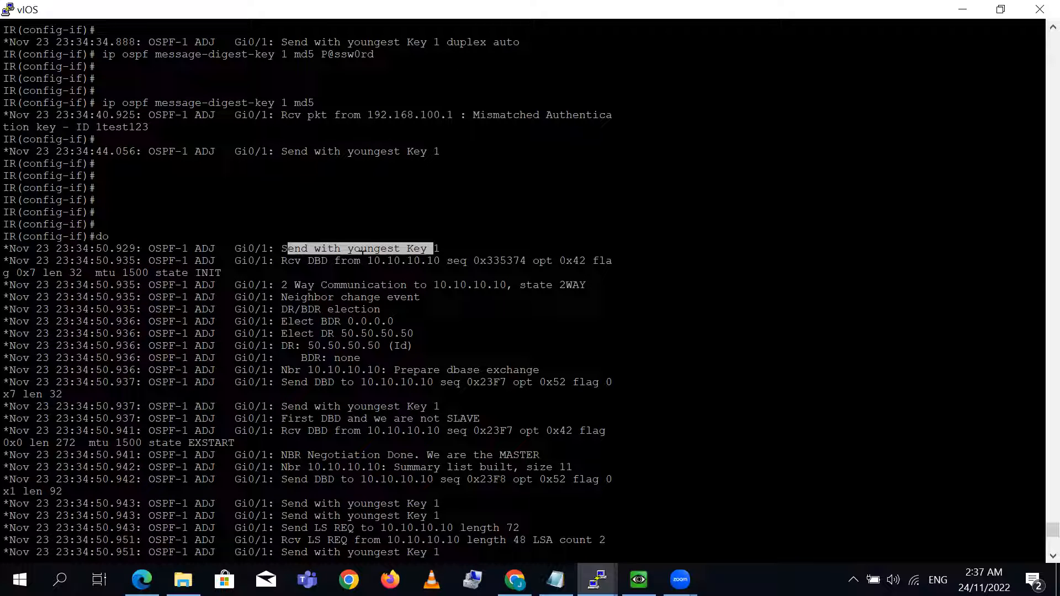
double_click(394, 260)
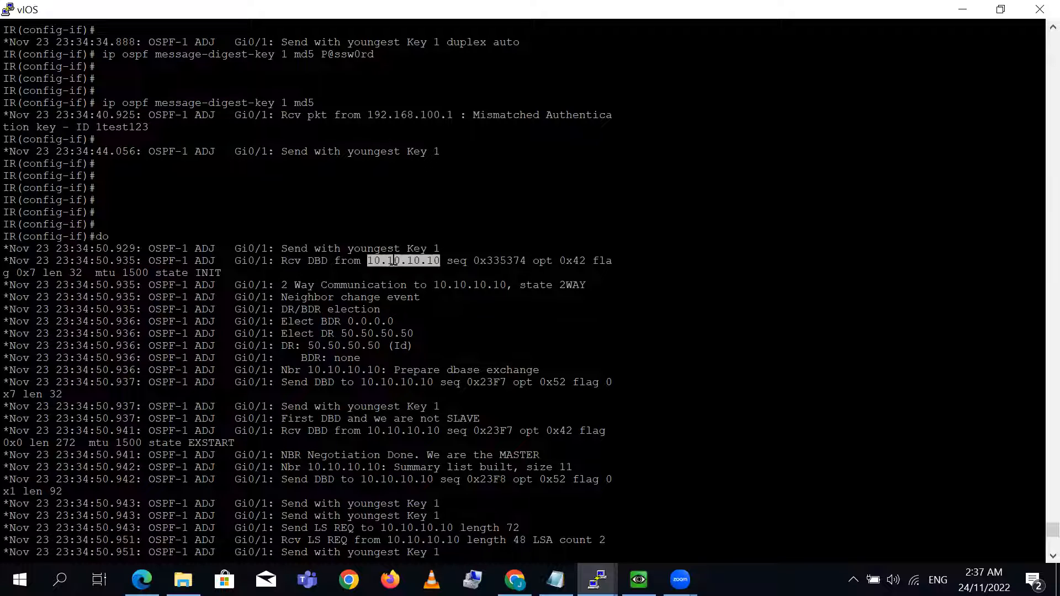
double_click(483, 261)
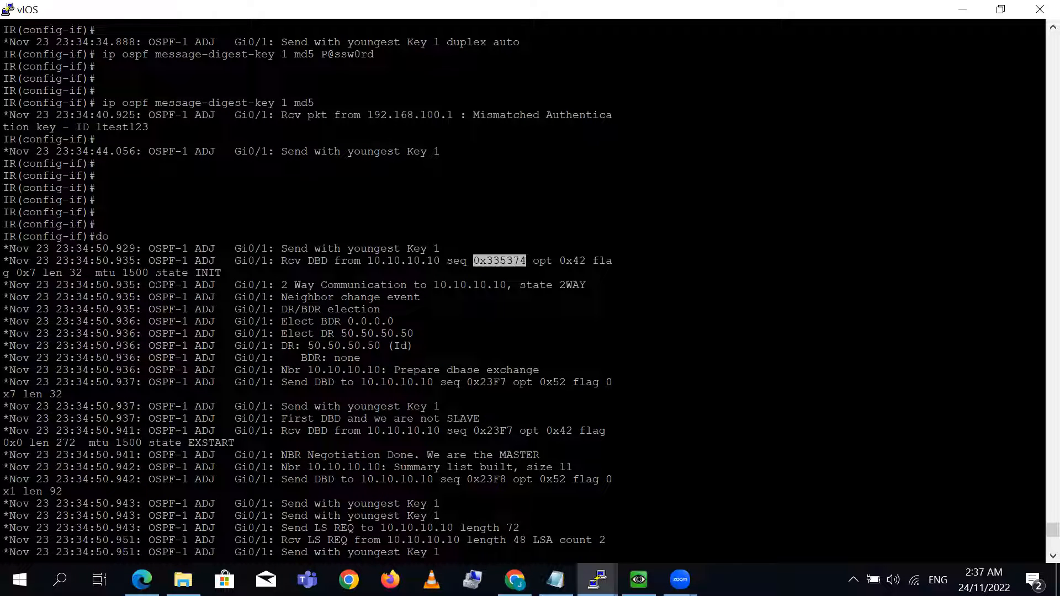
left_click_drag(157, 273, 200, 273)
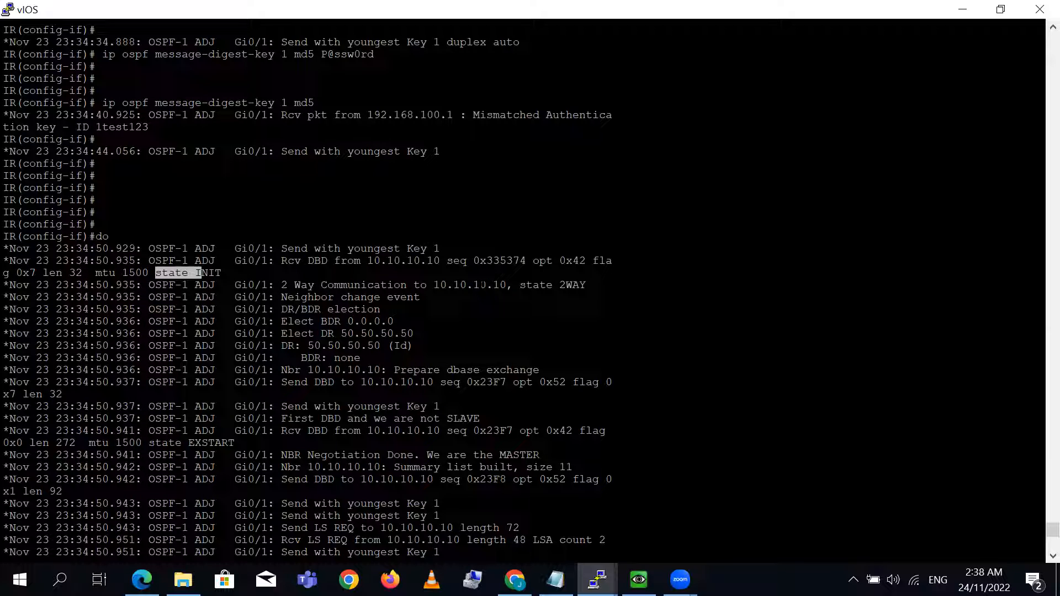
double_click(481, 285)
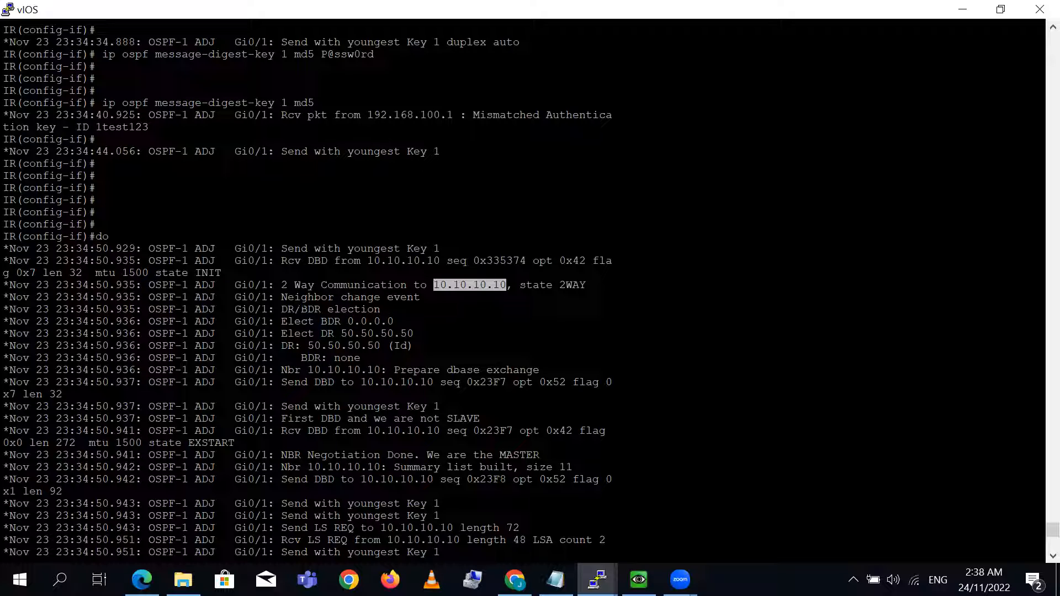
left_click_drag(282, 310, 464, 364)
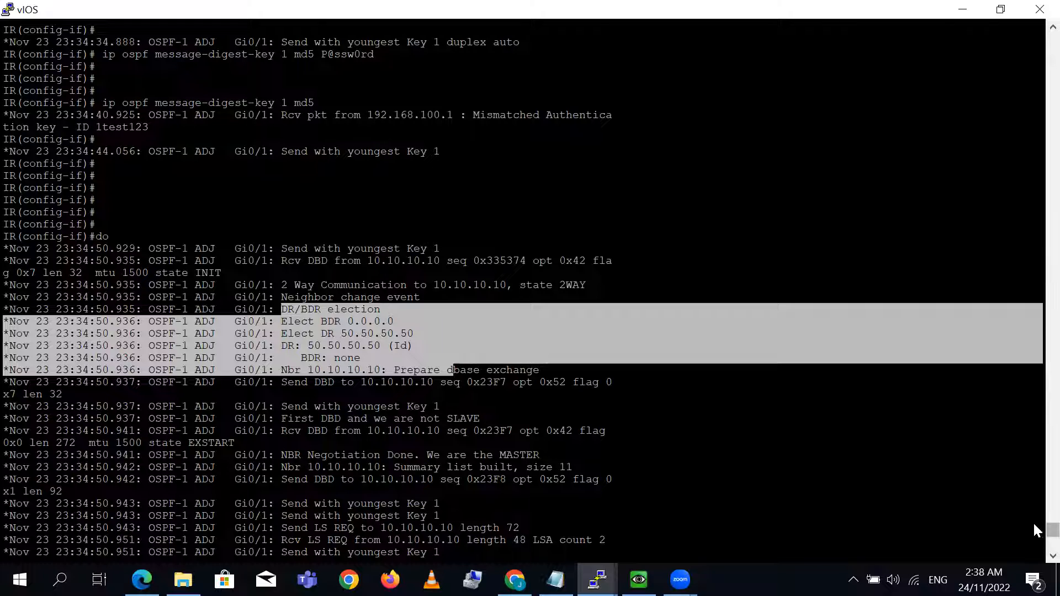
scroll(1032, 522, "down", 4)
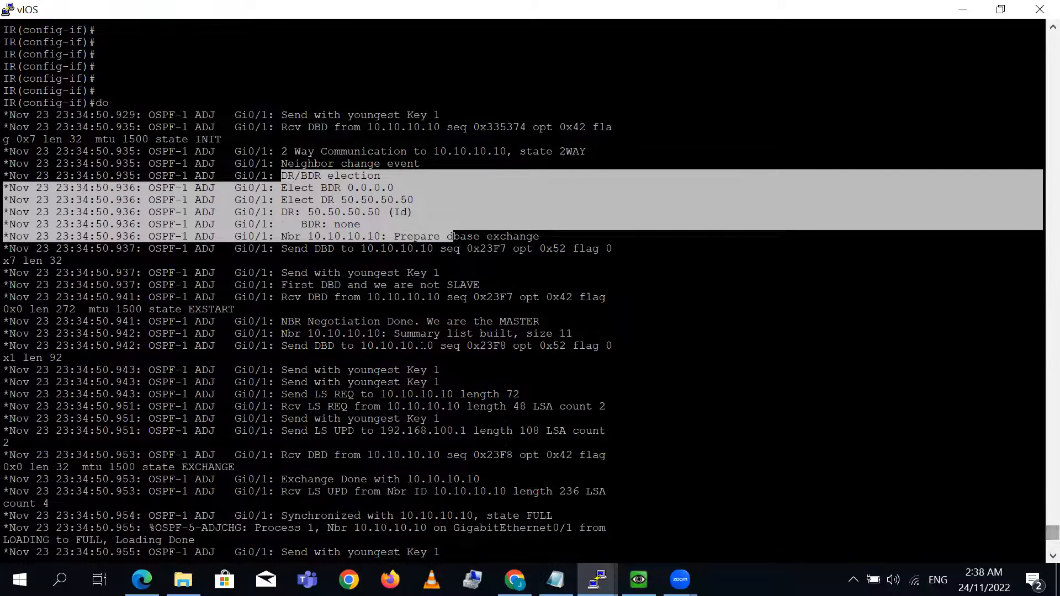
left_click(318, 328)
left_click_drag(421, 322, 582, 322)
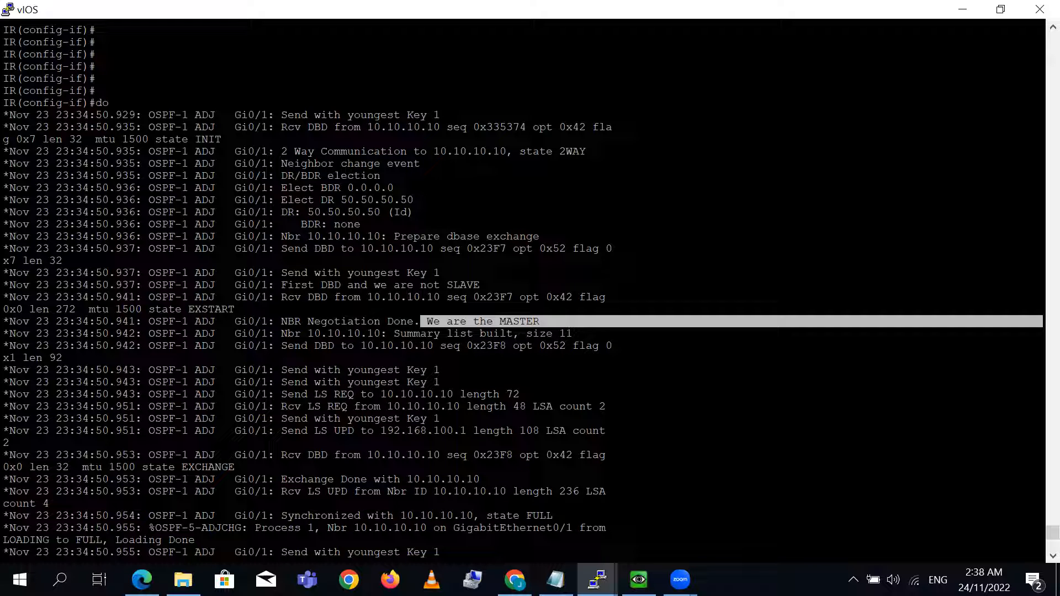
double_click(502, 323)
- Display the OSPF neighbors on the IR router and check the neighbor ID and priority
key("Return")
key("Return")
key("Return")
key("Return")
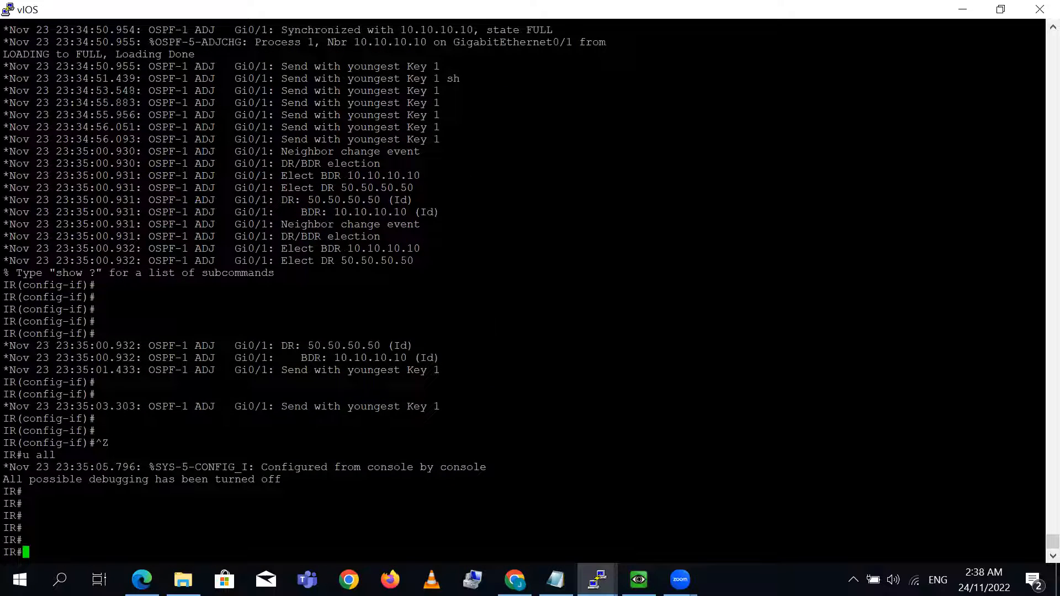
type("sh ip os")
key("Tab")
type("ne")
key("Tab")
key("Return")
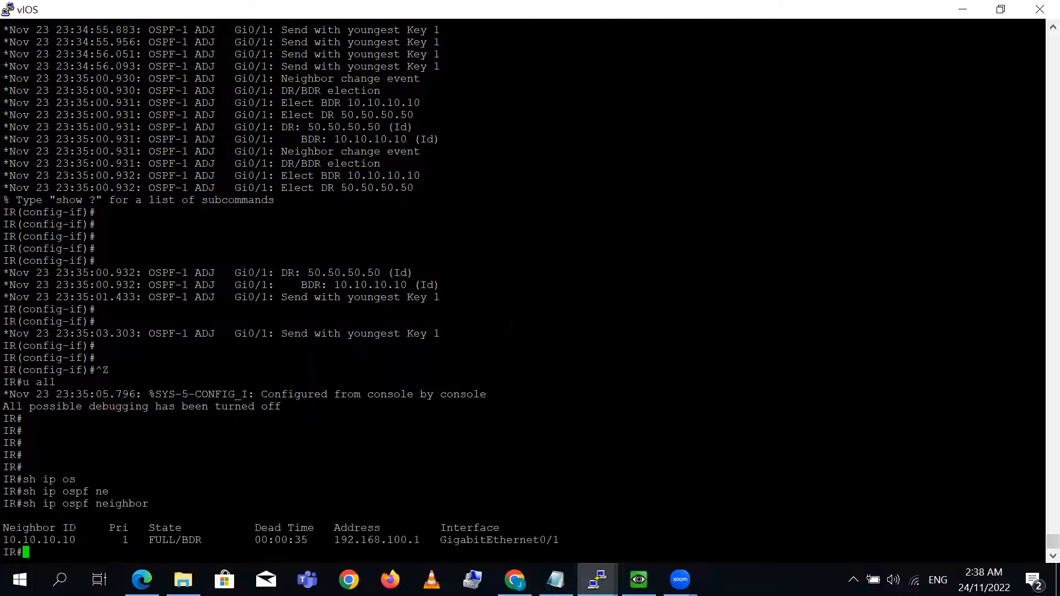
key("Return")
key("Return")
key("Return")
key("Return")
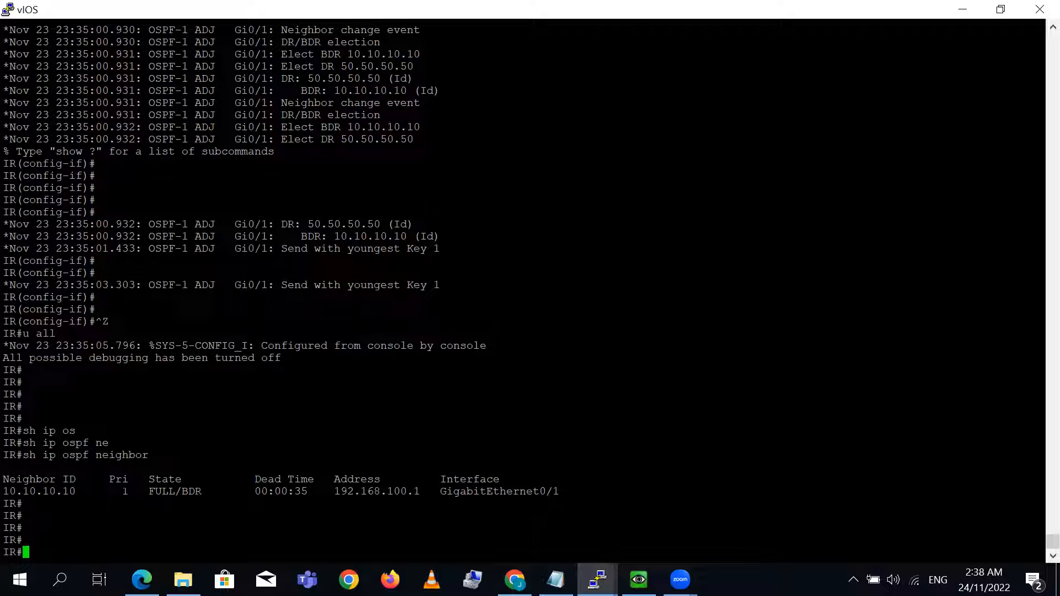
double_click(122, 492)
double_click(47, 491)
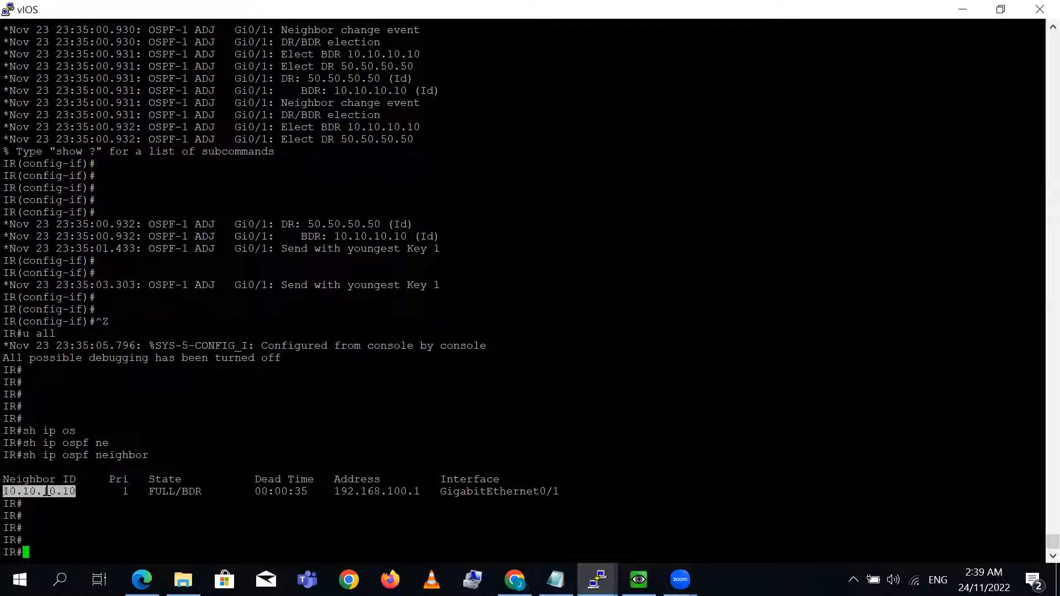
- Display the brief IP interface list on IR, excluding unassigned interfaces, and check the Loopback0 address
type("sh ip int bri | ex unas")
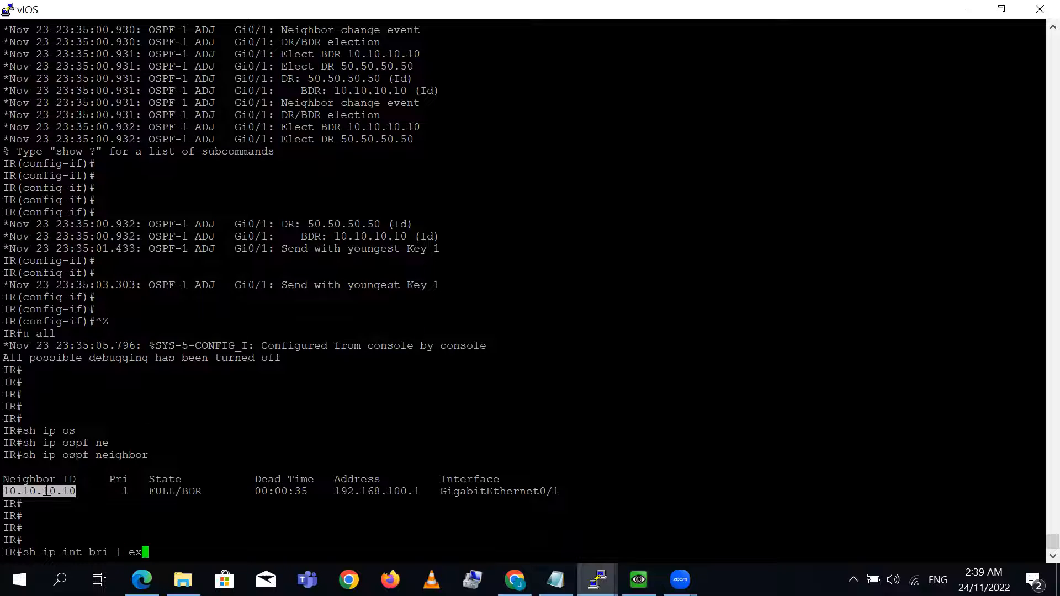
key("Return")
key("Return")
key("Return")
key("Return")
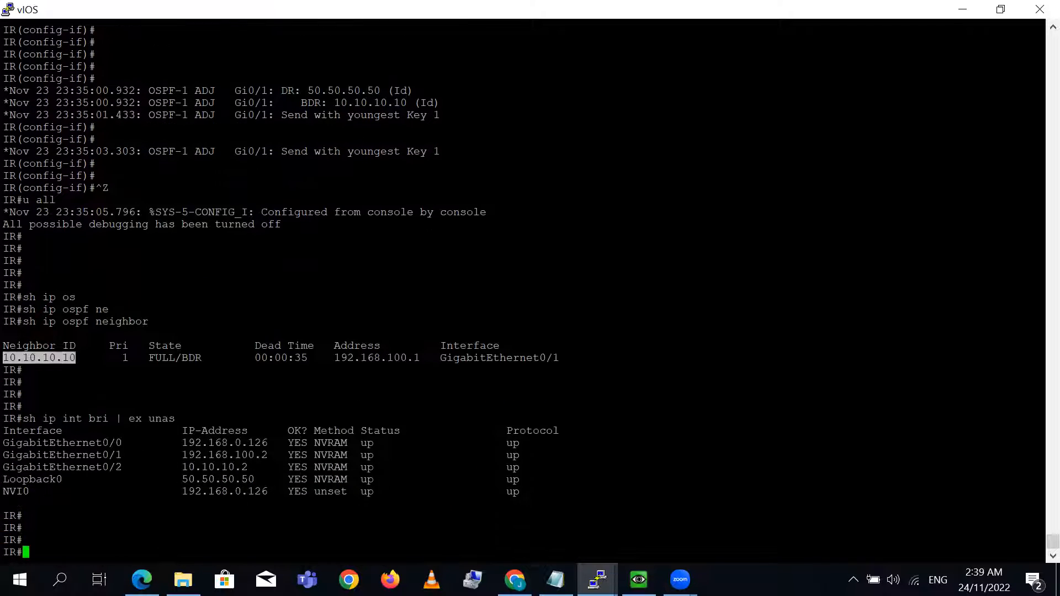
triple_click(231, 480)
- Display the OSPF section of IR's running configuration and compare its router ID with the neighbor entry
type("s")
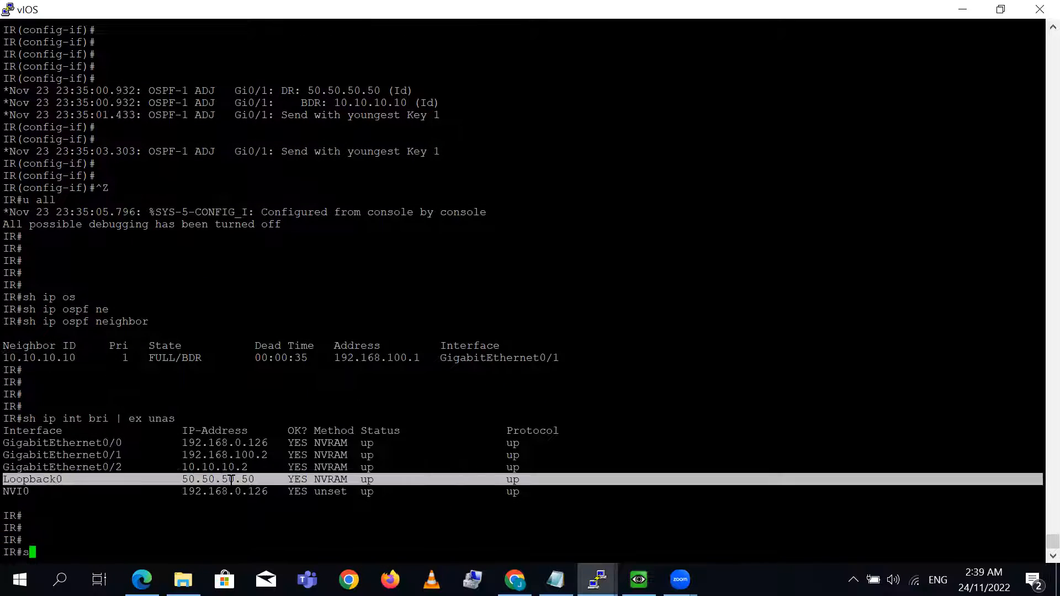
type("h run | sec ospf")
key("Return")
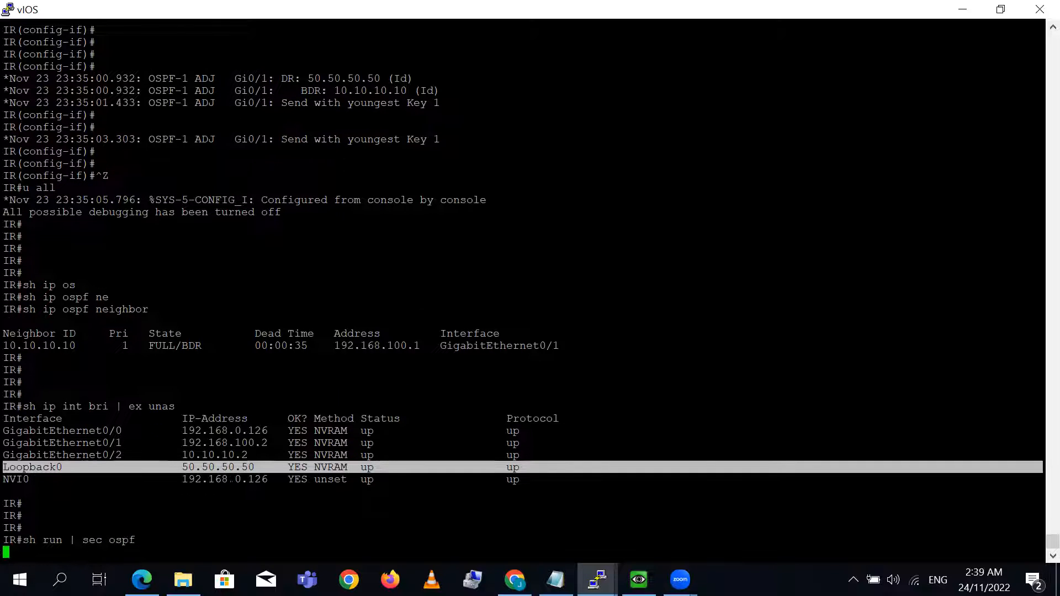
key("Return")
key("Return")
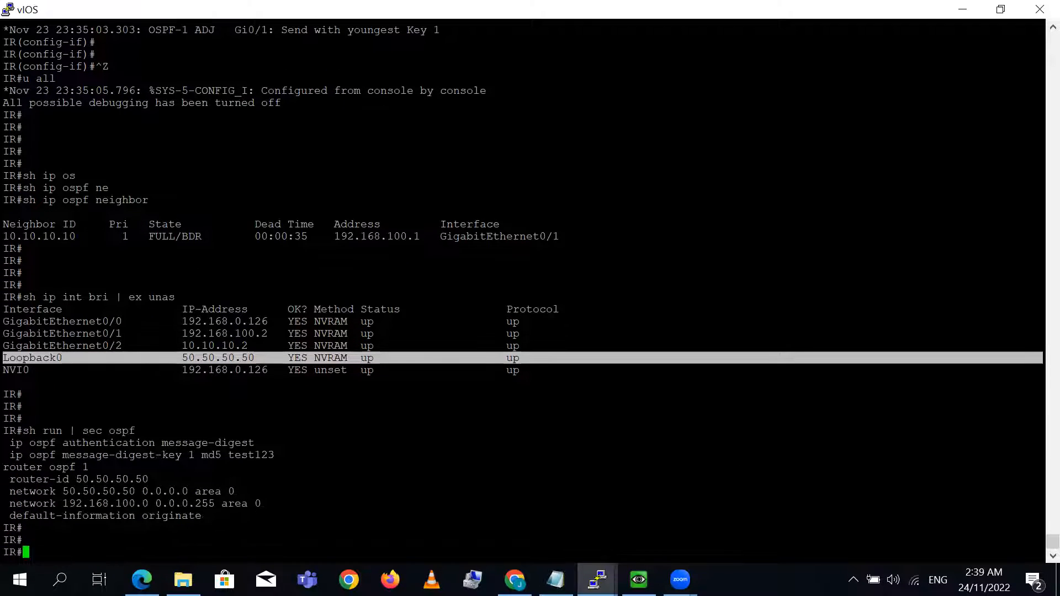
triple_click(84, 479)
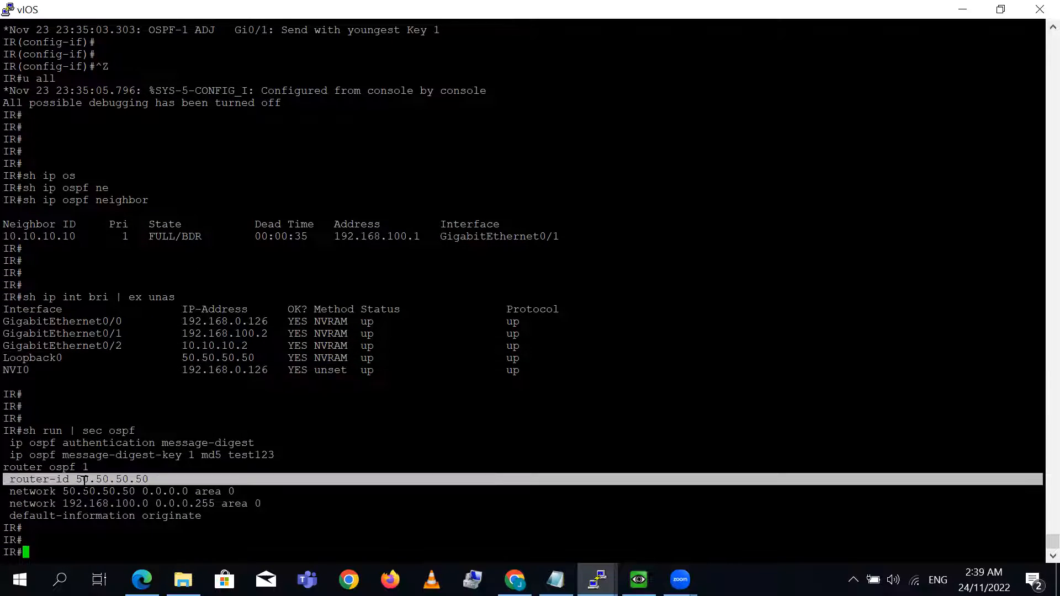
double_click(84, 479)
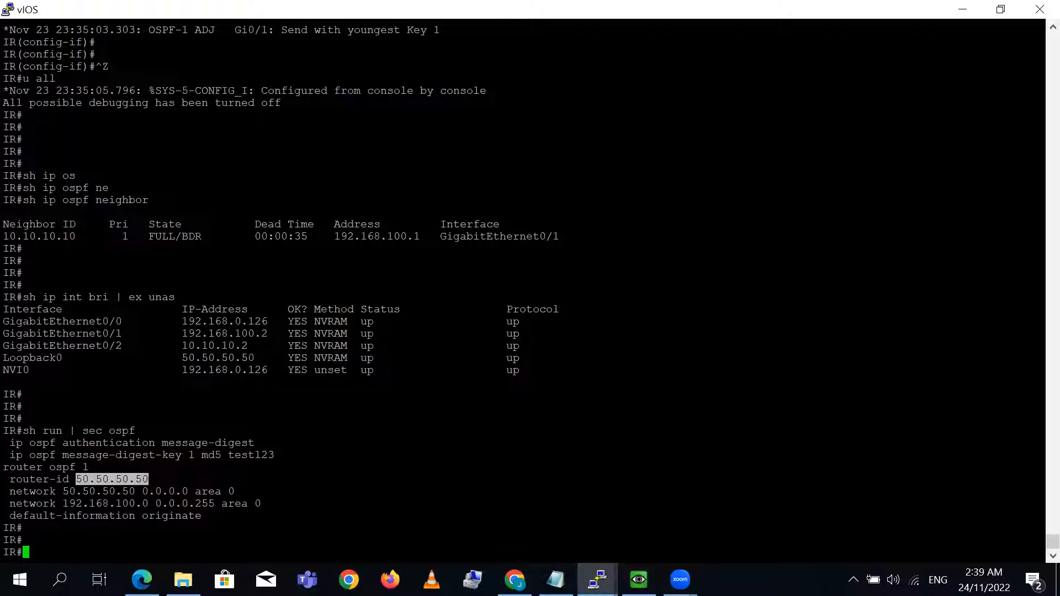
double_click(106, 237)
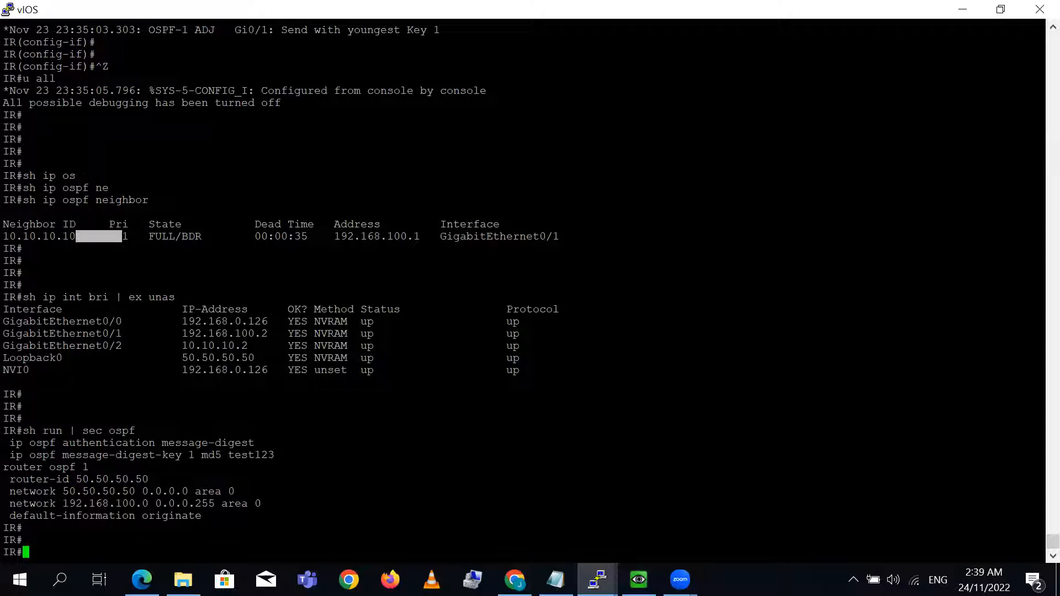
- Switch to the DMZ terminal and review its earlier OSPF debug output and authentication configuration
left_click(1003, 14)
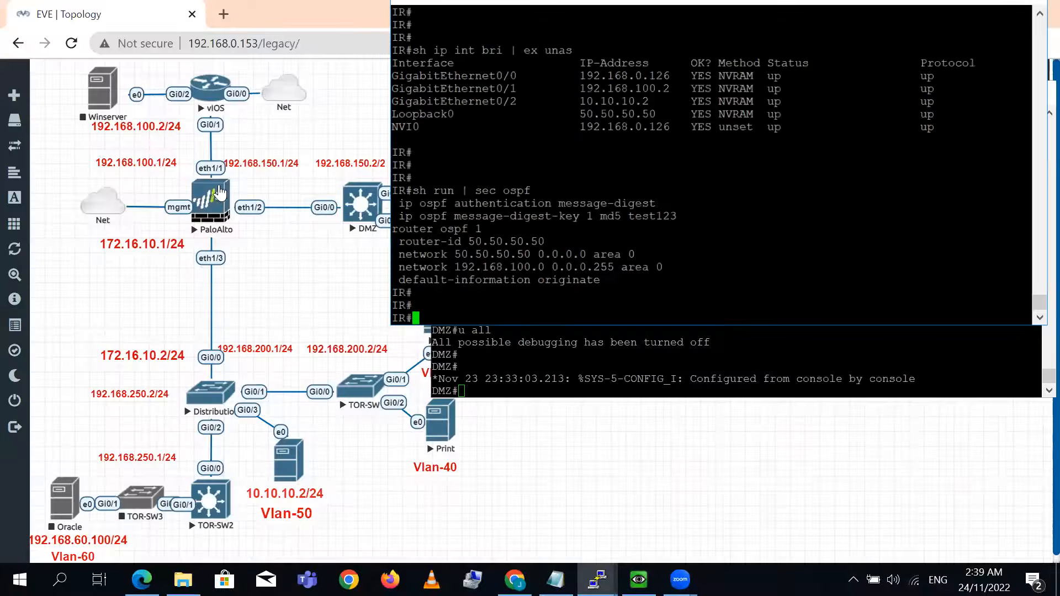
left_click(578, 353)
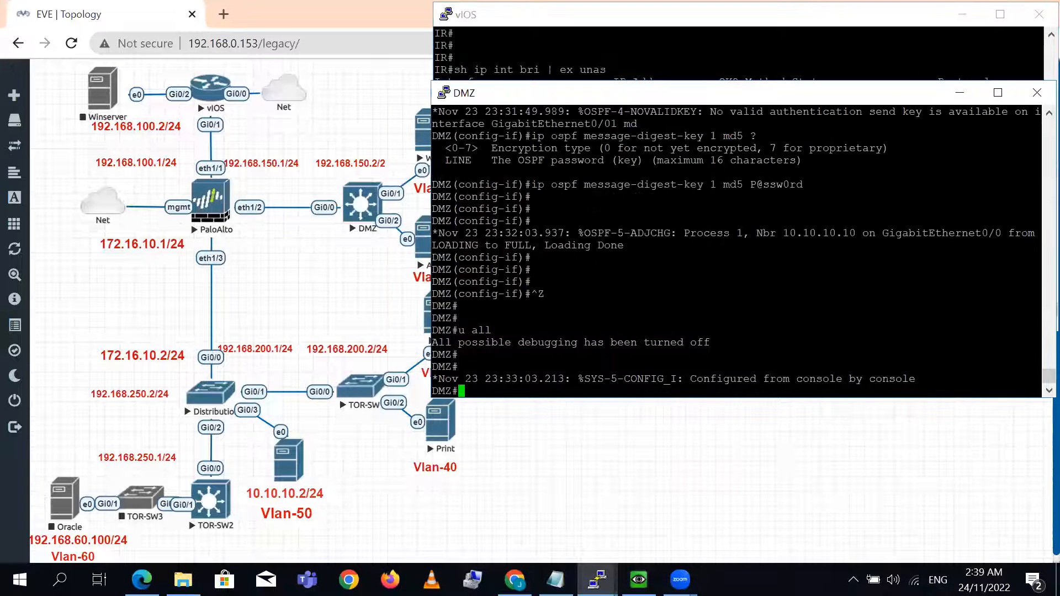
key("Return")
key("Return")
key("Return")
key("Return")
key("Return")
key("Return")
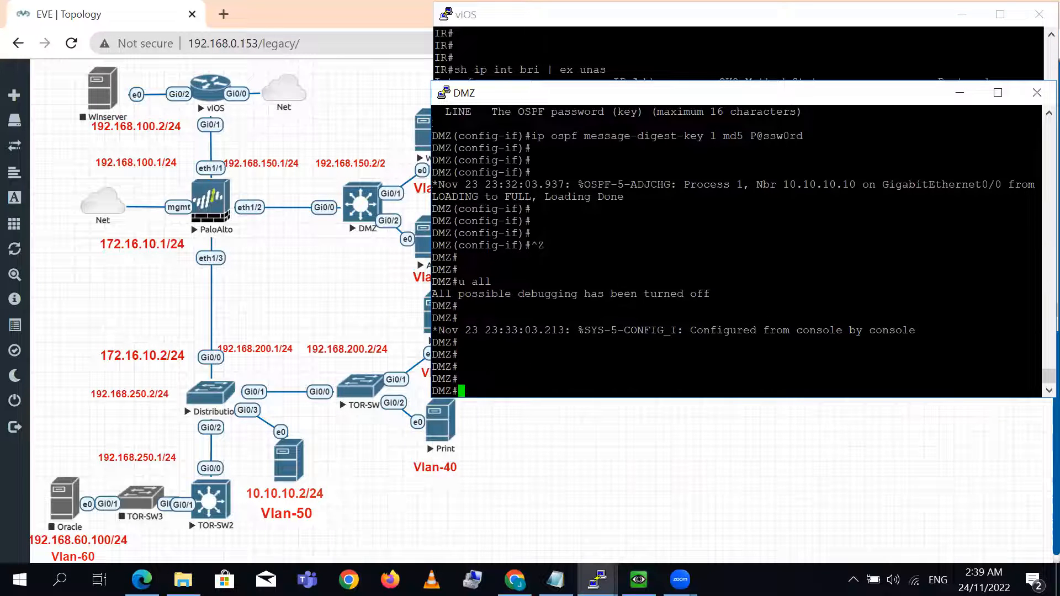
left_click(998, 92)
scroll(1034, 534, "up", 20)
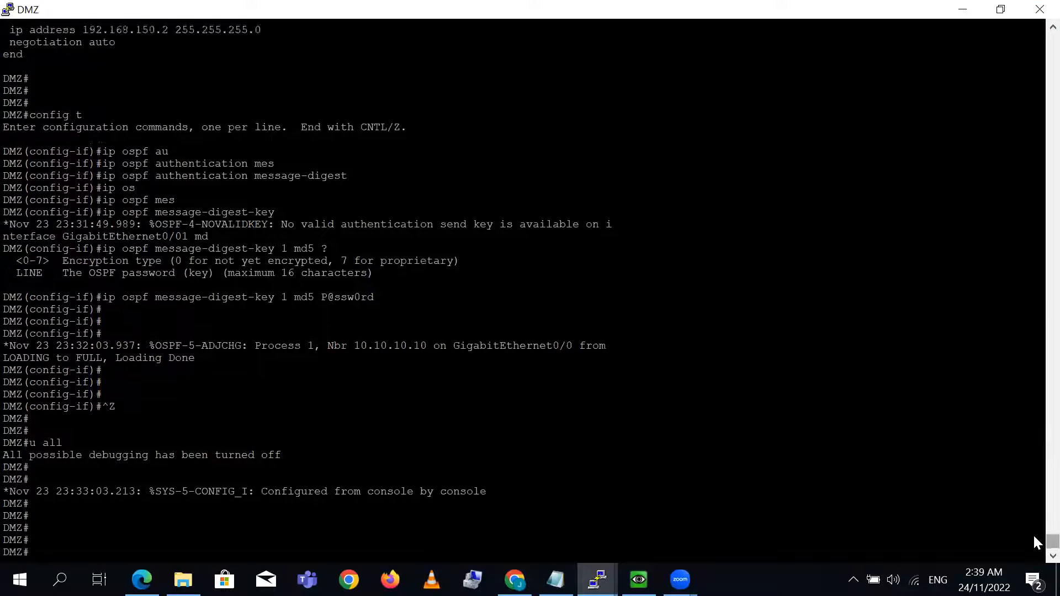
scroll(1034, 524, "down", 5)
scroll(1034, 522, "up", 3)
scroll(1034, 525, "down", 14)
scroll(1034, 532, "down", 10)
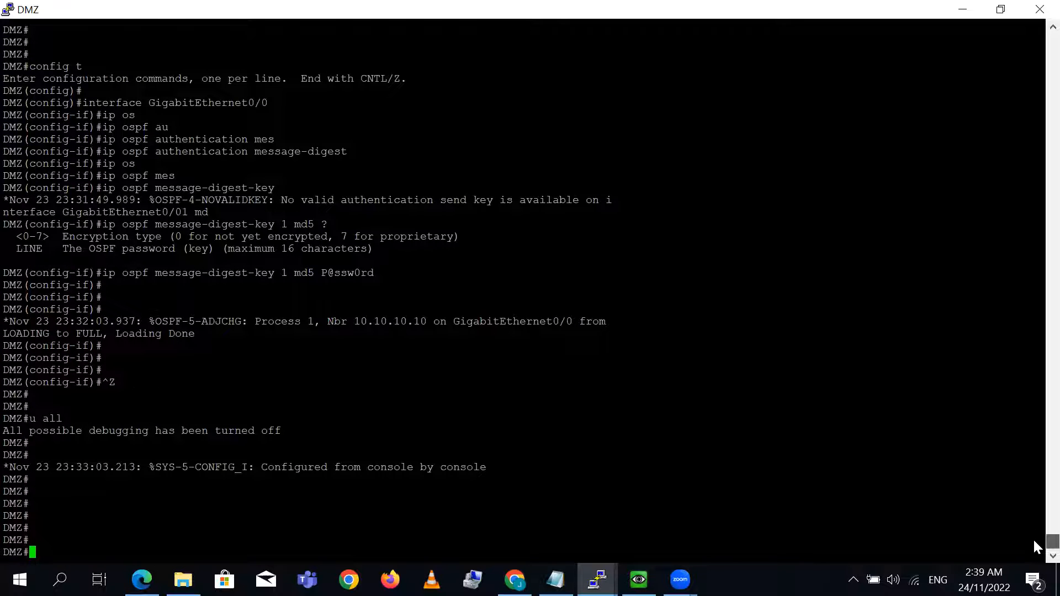
scroll(1034, 530, "up", 20)
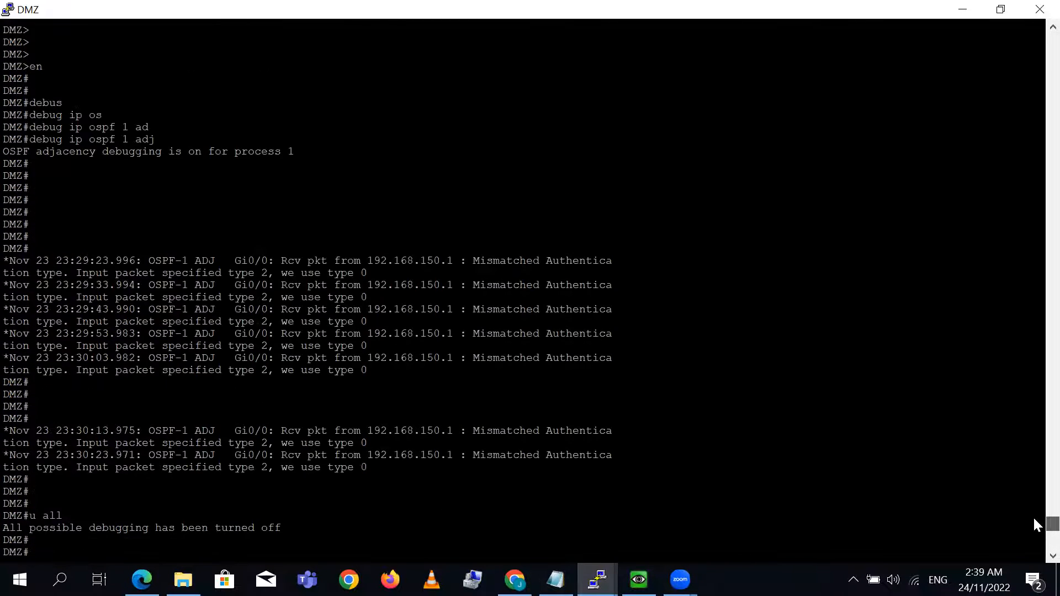
scroll(1035, 514, "up", 3)
scroll(1034, 507, "down", 20)
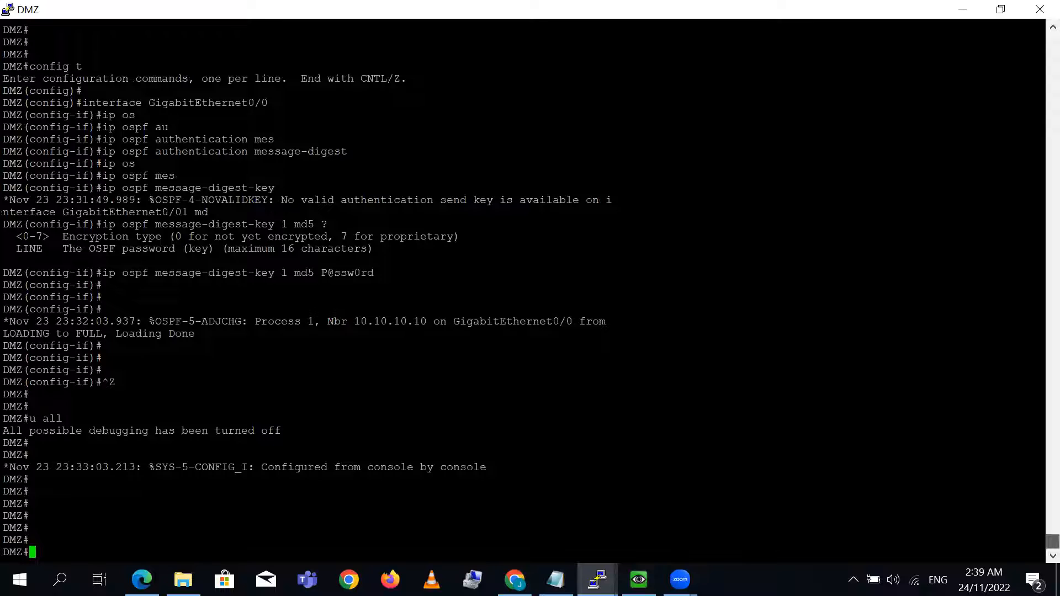
- Display the OSPF neighbors on the DMZ router and check the neighbor ID
type("sh")
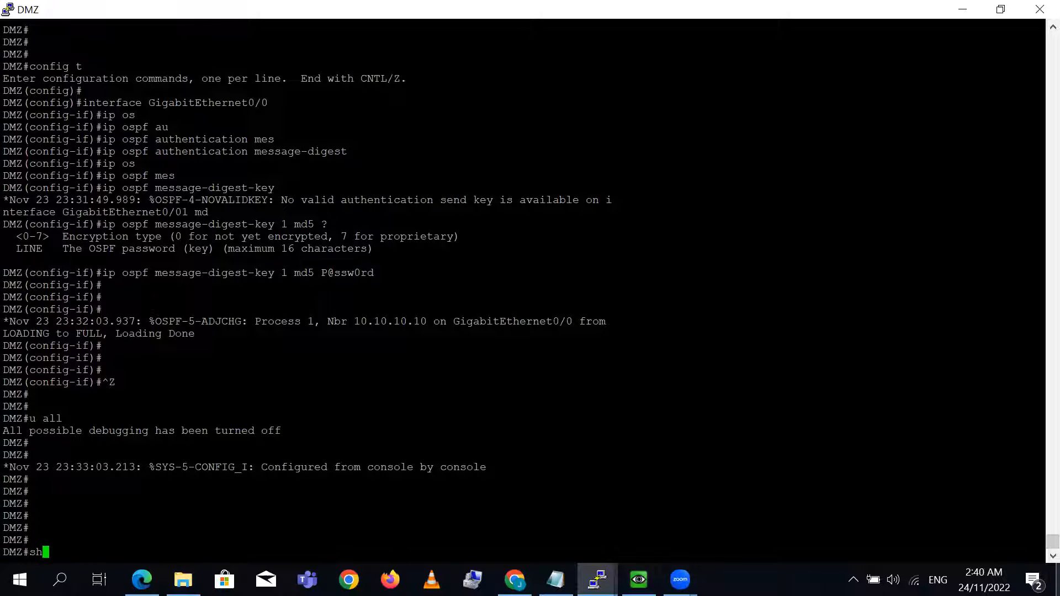
type(" ip os")
key("Tab")
type("nei")
key("Tab")
key("Return")
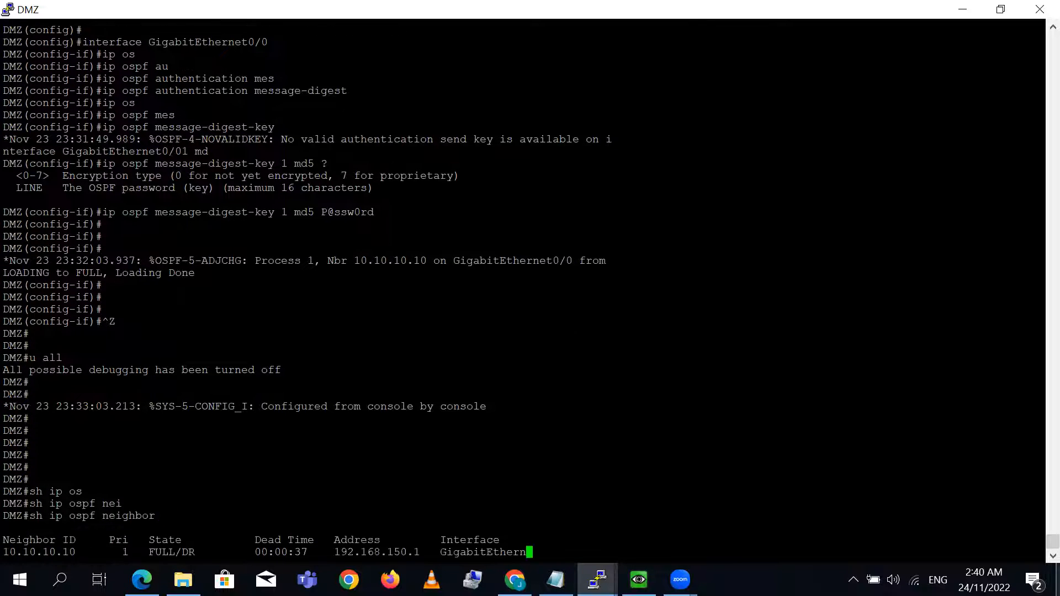
key("Return")
key("Return")
key("Return")
key("Return")
key("Return")
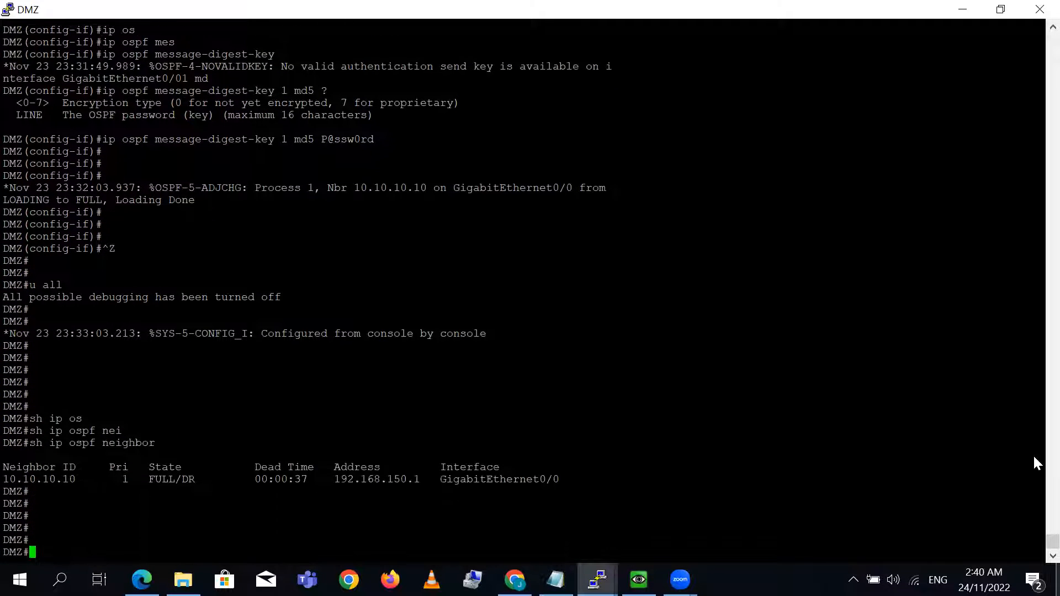
left_click(1001, 9)
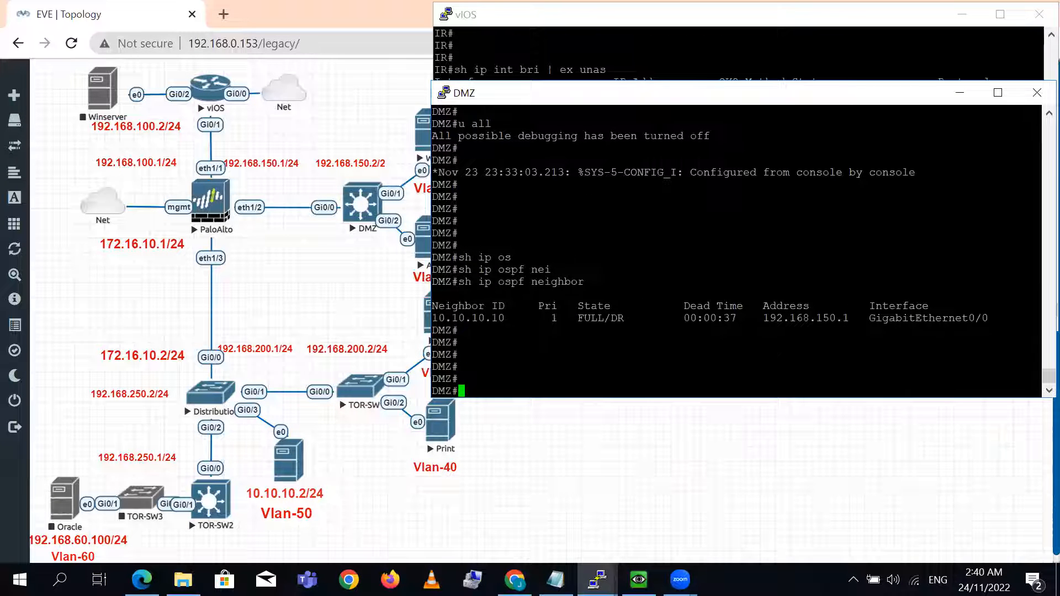
double_click(461, 317)
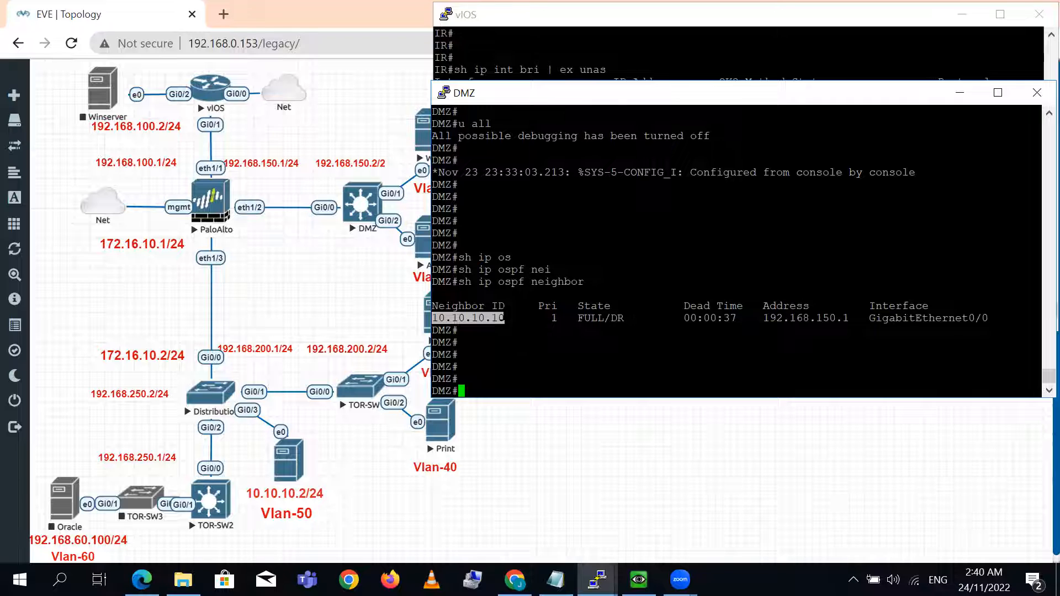
left_click(487, 331)
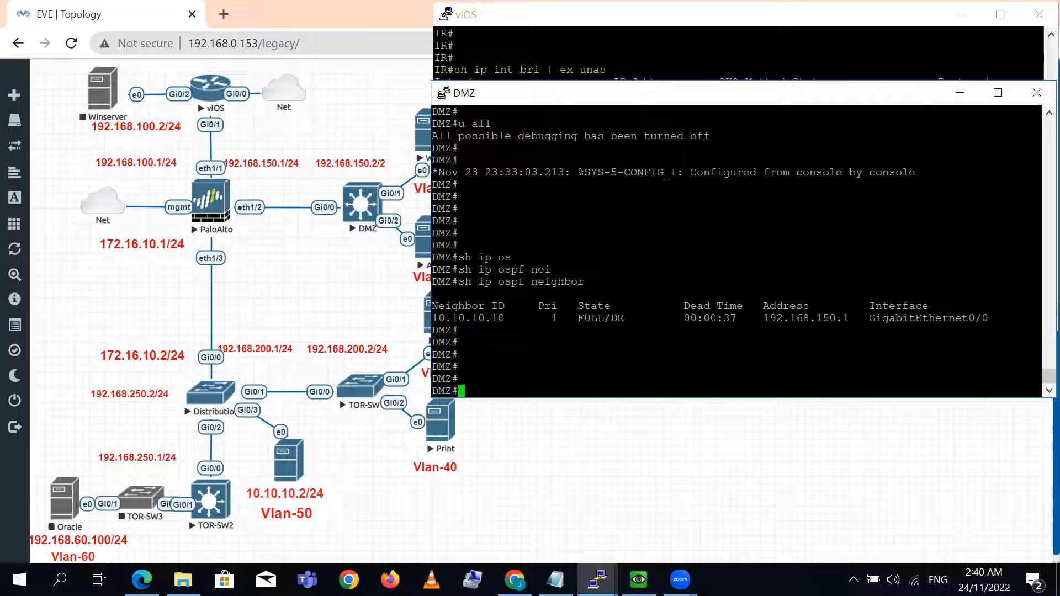
- Display the OSPF section of DMZ's running configuration and compare its router ID with the neighbor ID
type("sh run | sec ospf")
key("Return")
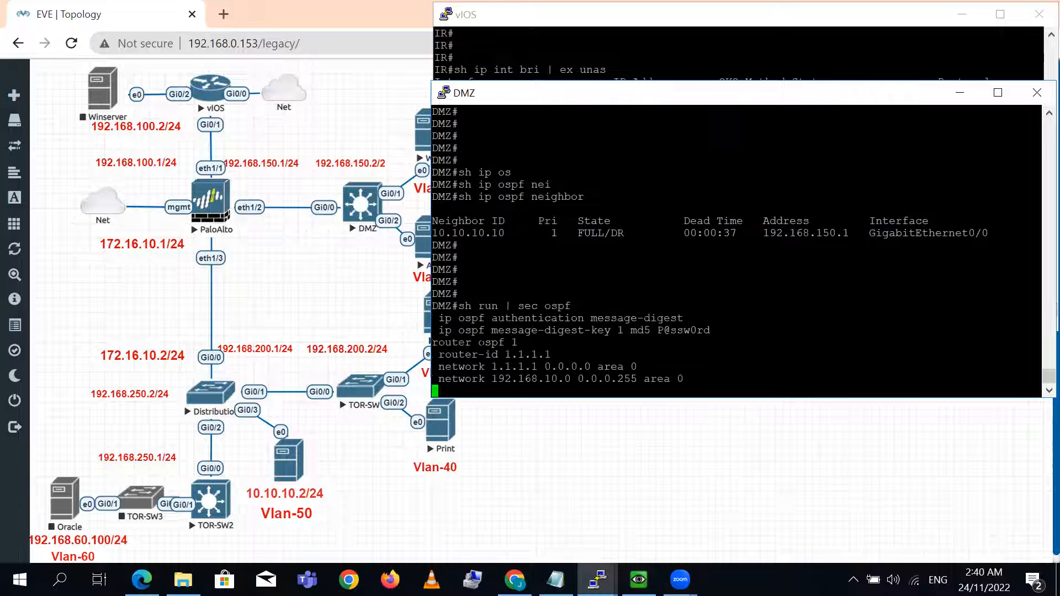
triple_click(502, 330)
left_click(503, 329)
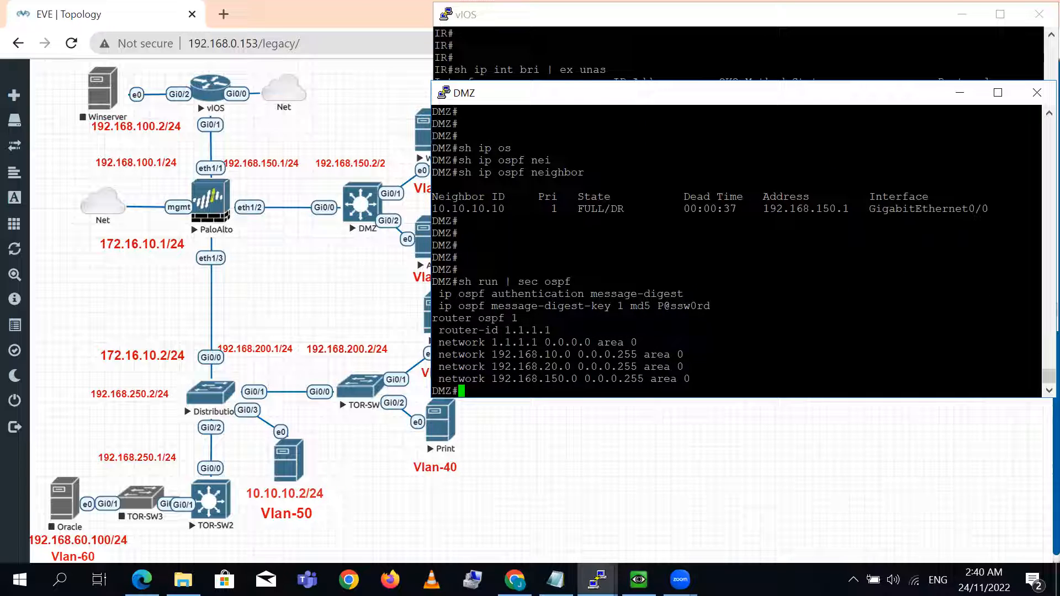
double_click(467, 208)
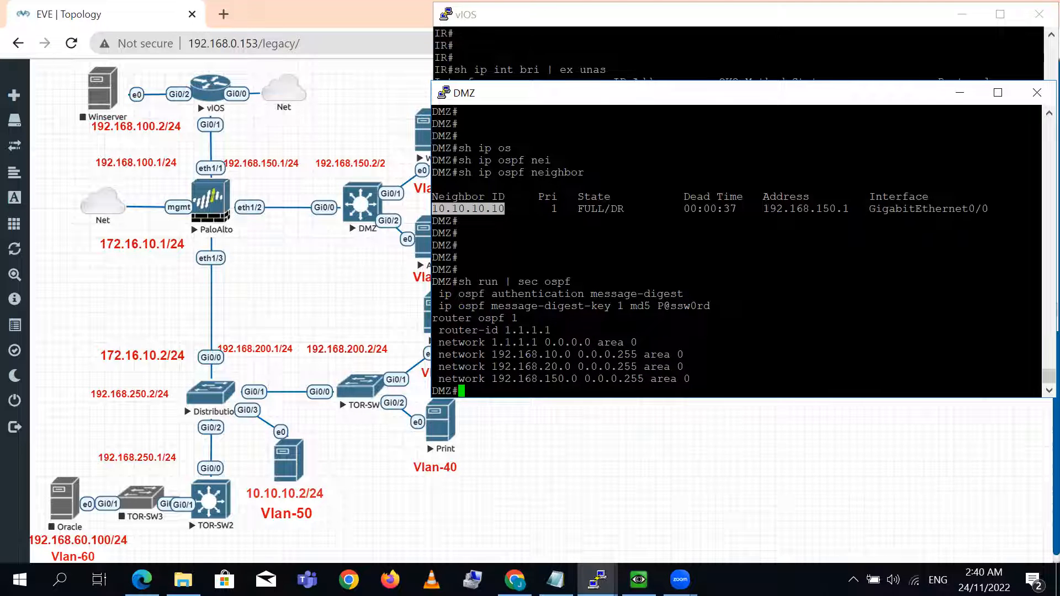
- Check the Loopback0 address in the IR terminal's interface list, then return to the DMZ terminal
left_click(690, 59)
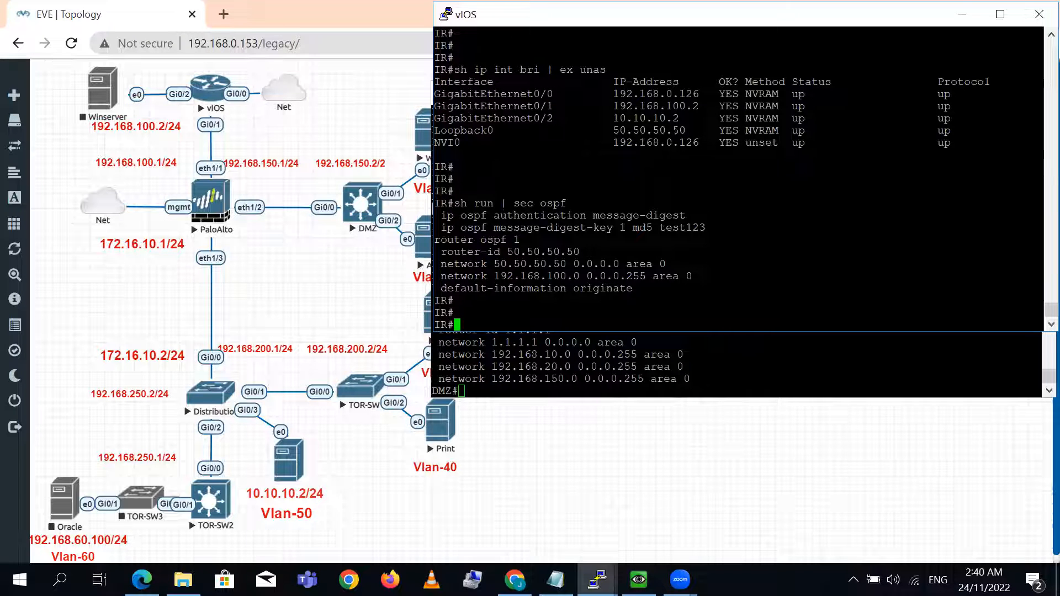
left_click_drag(614, 131, 686, 131)
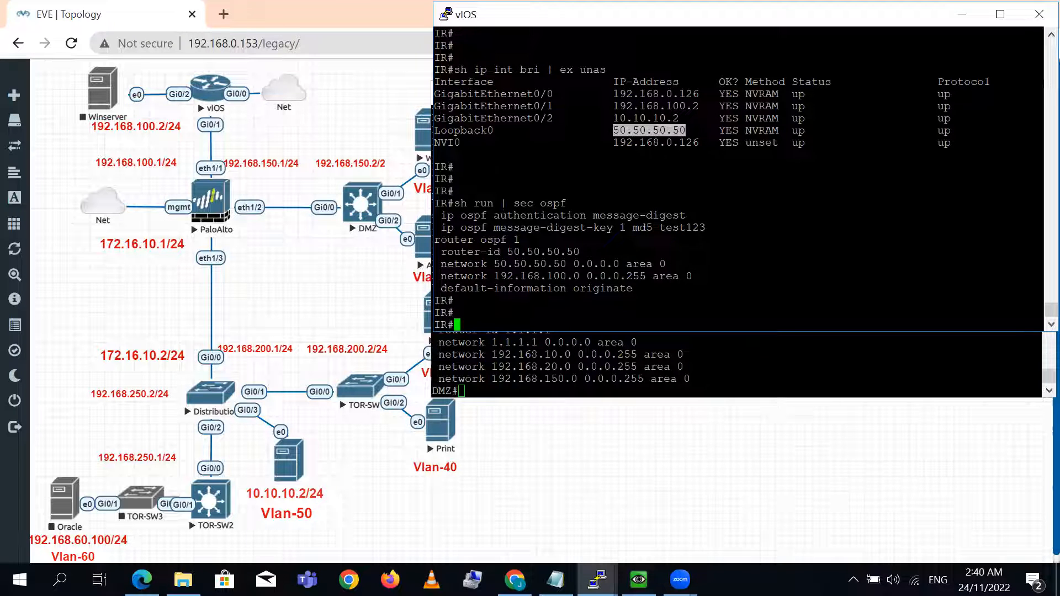
left_click(718, 365)
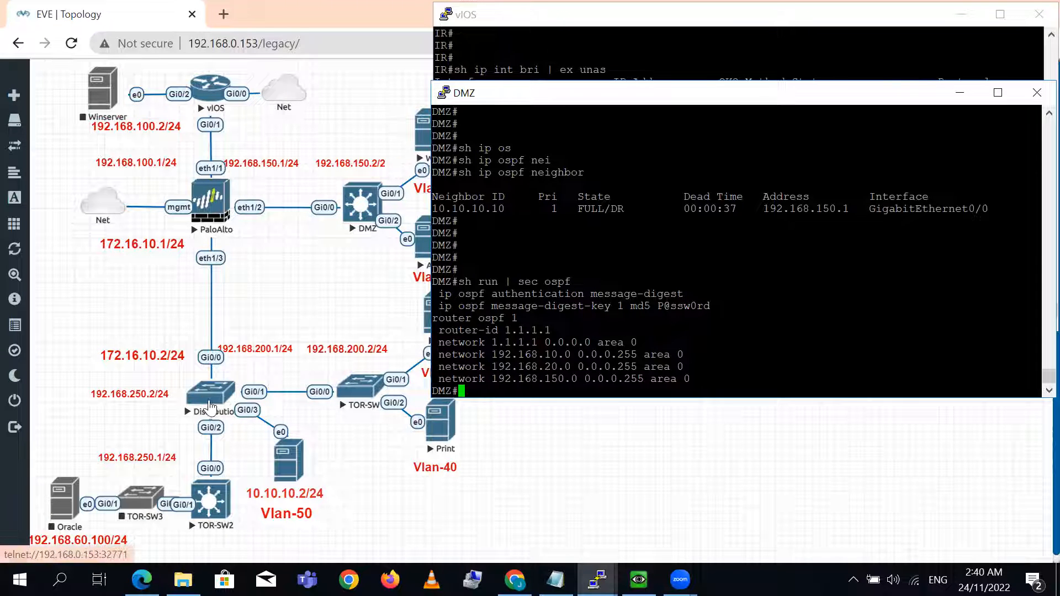
- Bring up the Distribution switch terminal, move it clear of the topology, and enter privileged EXEC mode
left_click(597, 579)
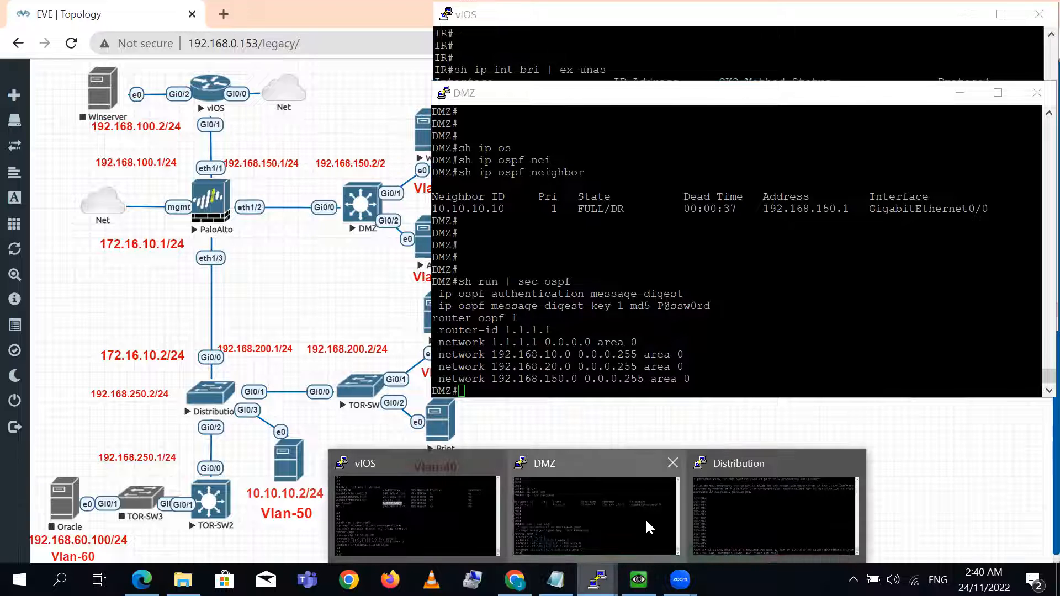
left_click(724, 514)
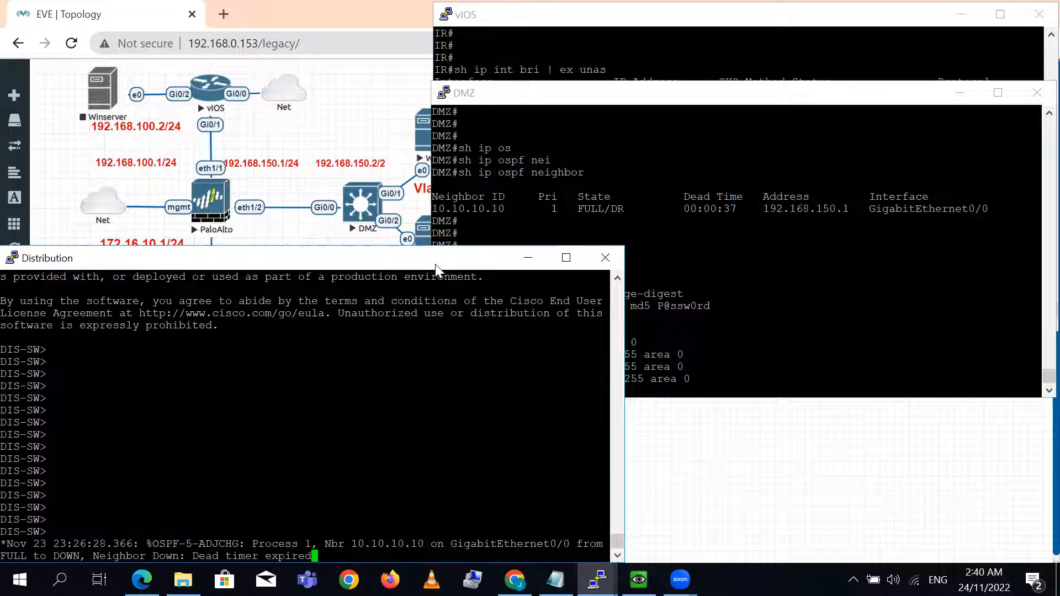
left_click_drag(451, 264, 844, 169)
key("Return")
key("Return")
key("Return")
key("Return")
key("Return")
key("Return")
key("Return")
key("Return")
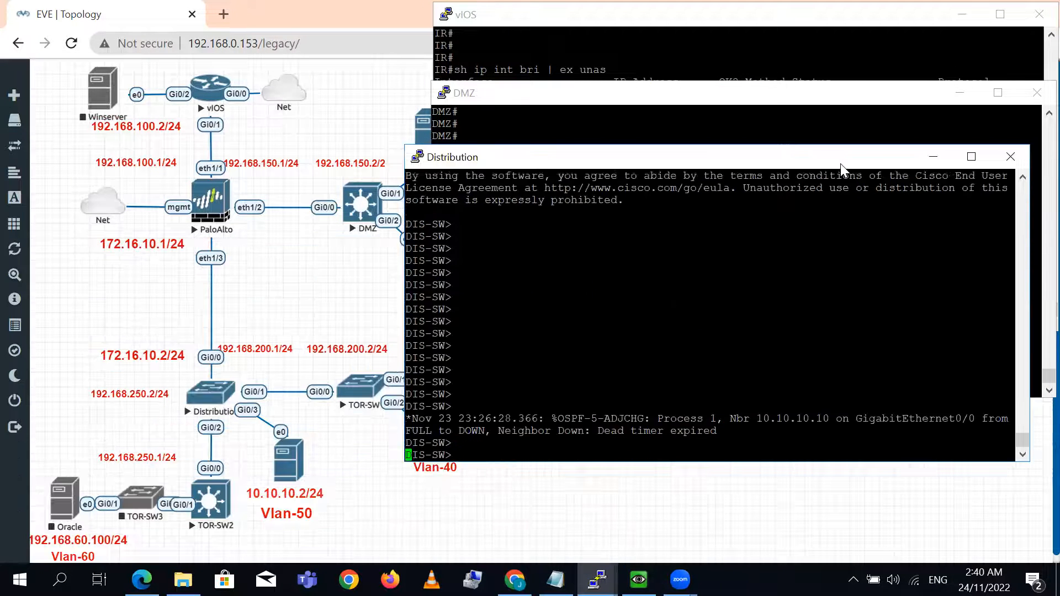
type("en")
key("Return")
key("Return")
key("Return")
key("Return")
key("Return")
key("Return")
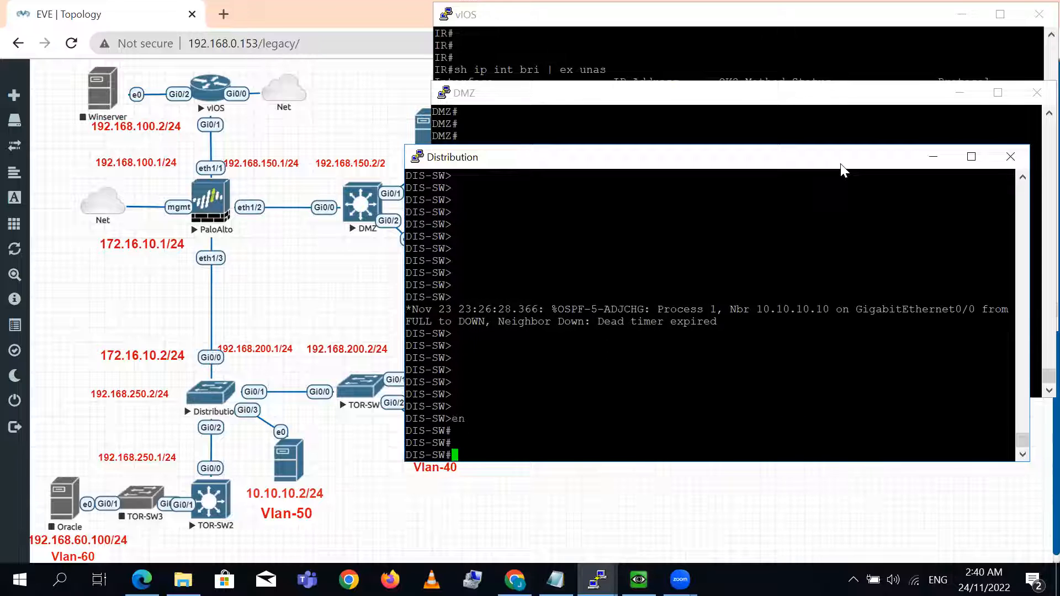
- Enable OSPF adjacency debugging for process 1 on the Distribution switch
type("debu")
key("Tab")
type("ip os")
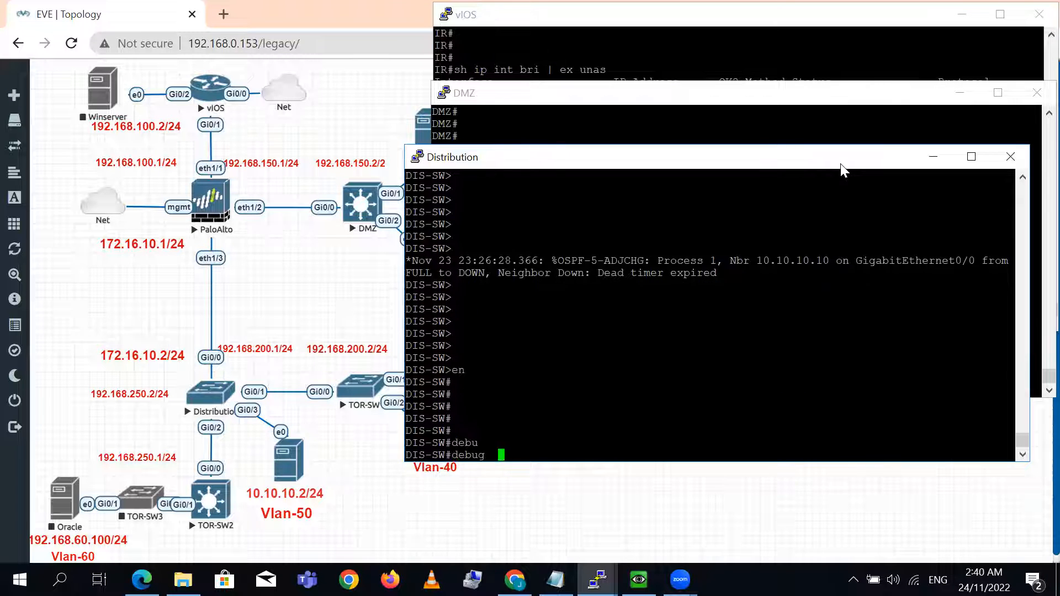
key("Tab")
type("1 ad")
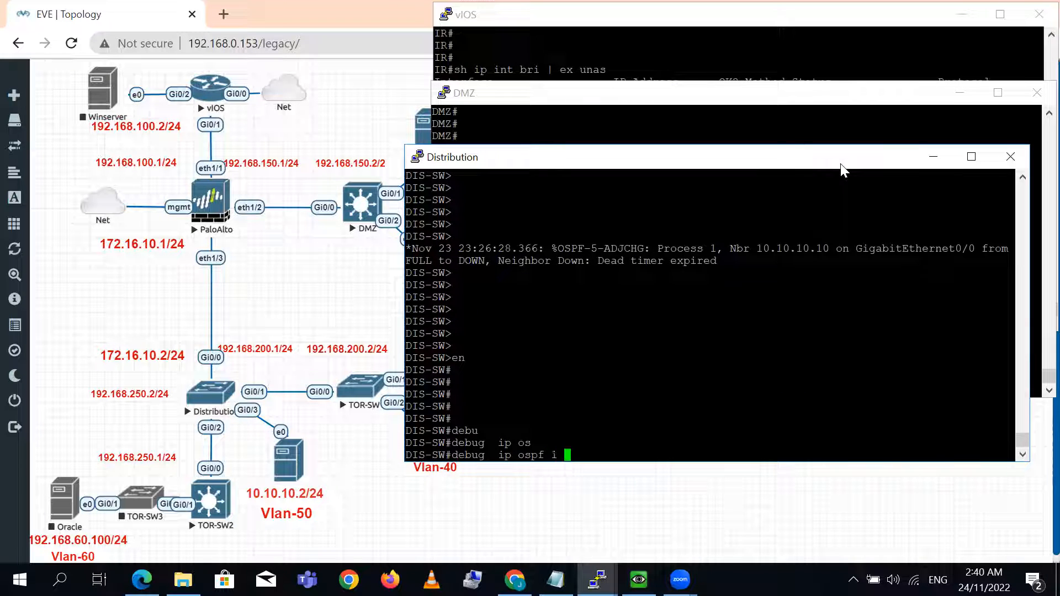
key("Tab")
key("Return")
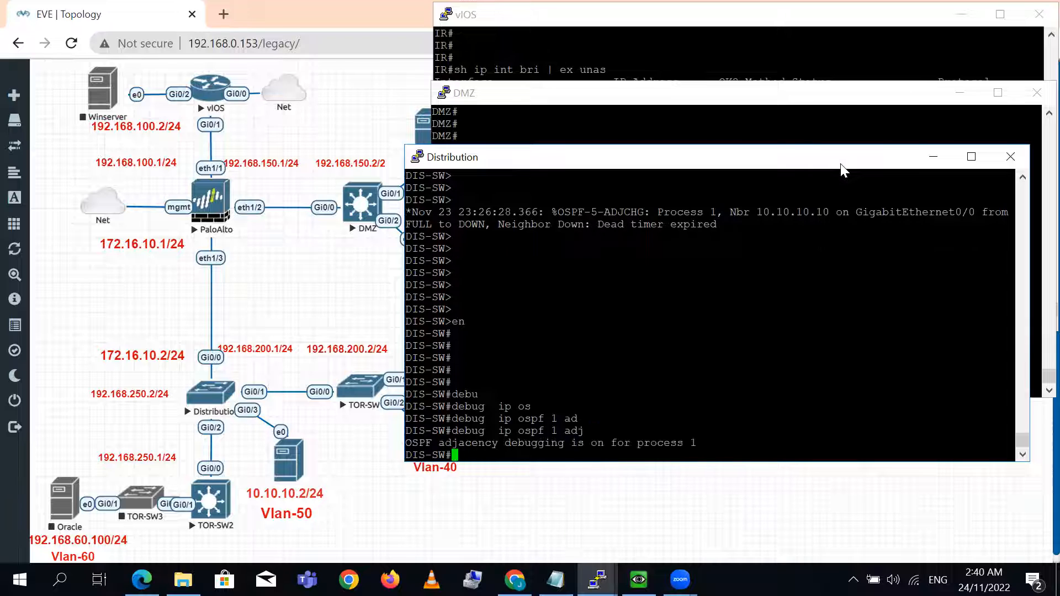
key("Return")
- Enter interface configuration mode for gig 0/0 on the Distribution switch
type("config t")
key("Return")
type("int gig 0/0")
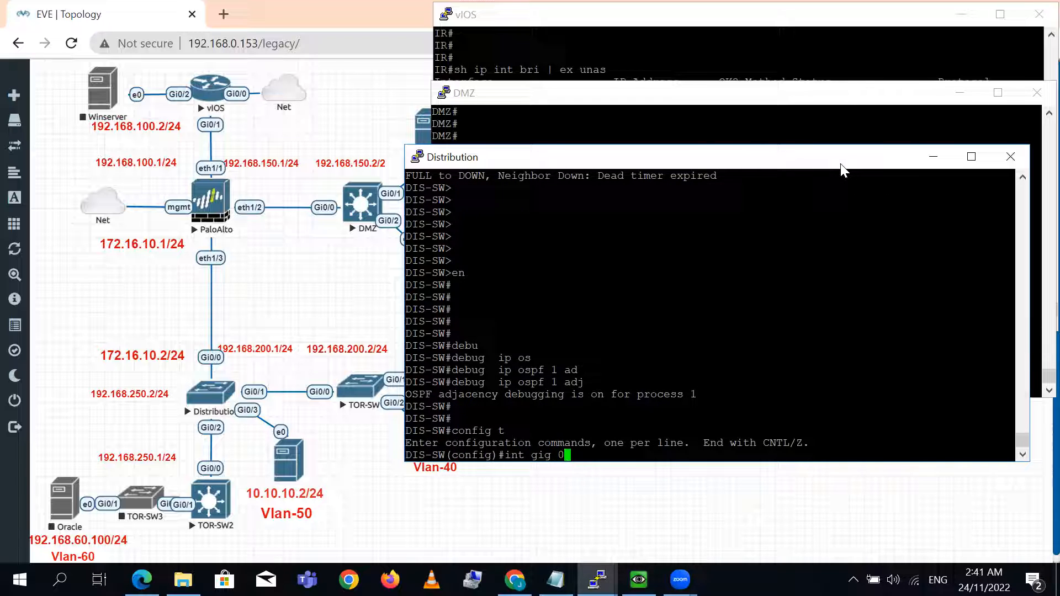
key("Return")
key("Return")
key("Return")
key("Return")
key("Return")
- Enable simple OSPF authentication on the Distribution switch's gig 0/0 interface with ip ospf authentication
type("ip os")
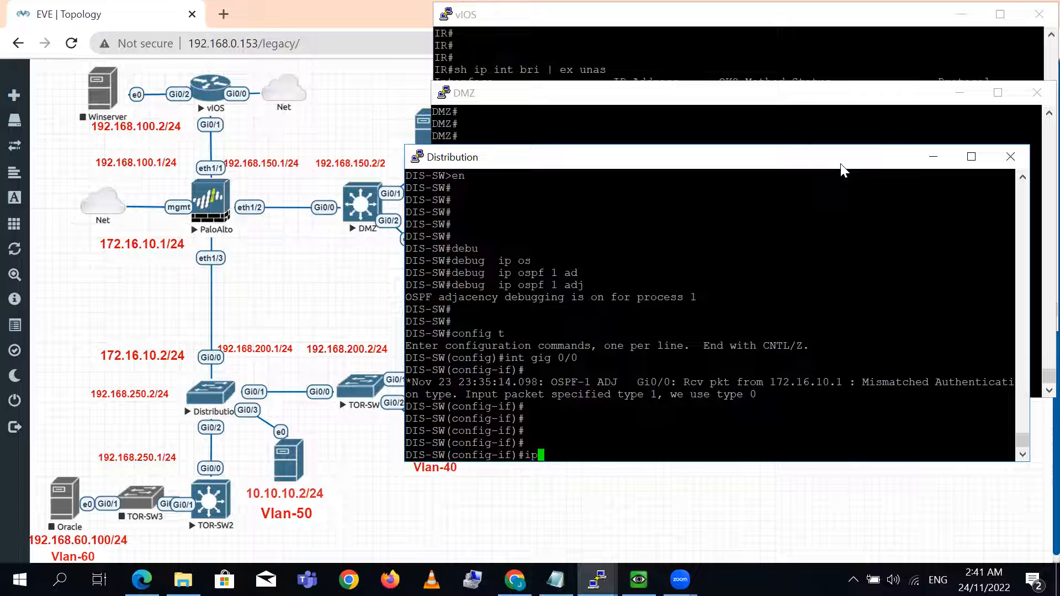
key("Tab")
type("aut")
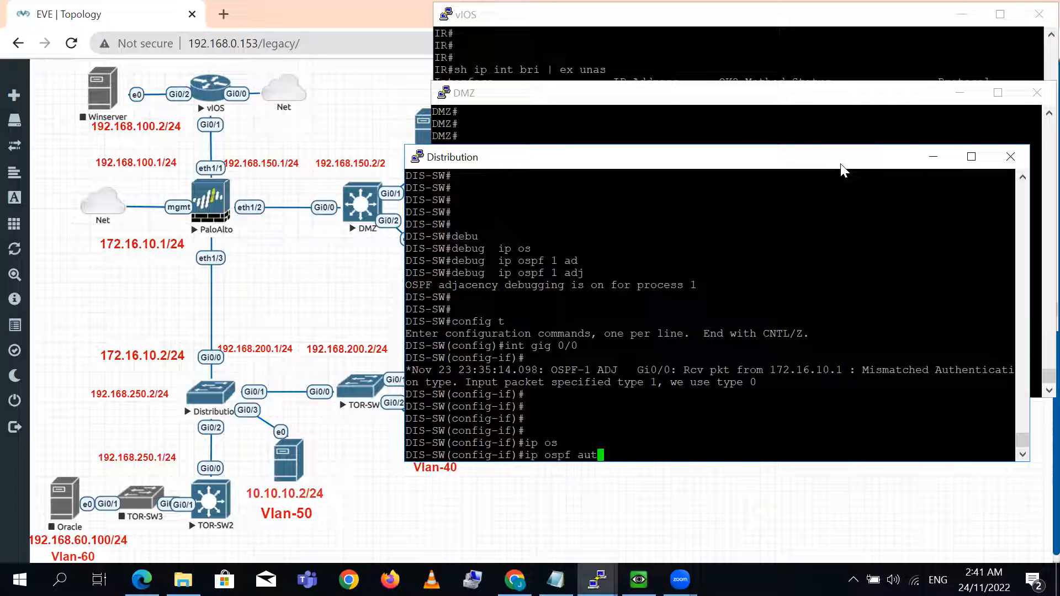
type("h")
key("Tab")
key("Return")
key("Return")
- Set the plain-text OSPF authentication key on the Distribution switch's gig 0/0 interface with ip ospf authentication-key
type("ip os")
key("Tab")
type("authe")
key("Tab")
type("-")
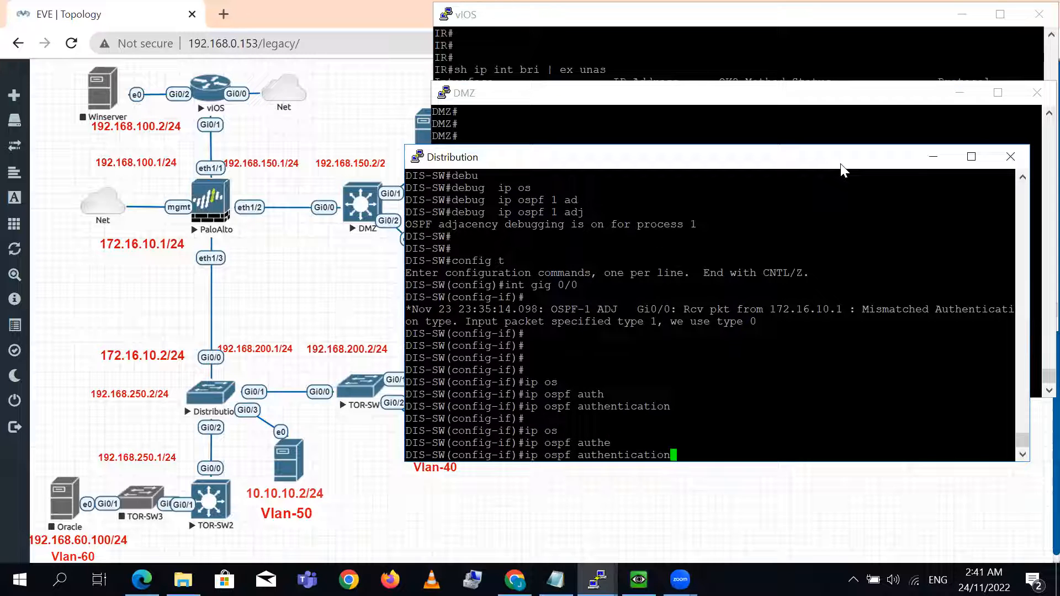
type("k")
key("Tab")
type("password")
key("Return")
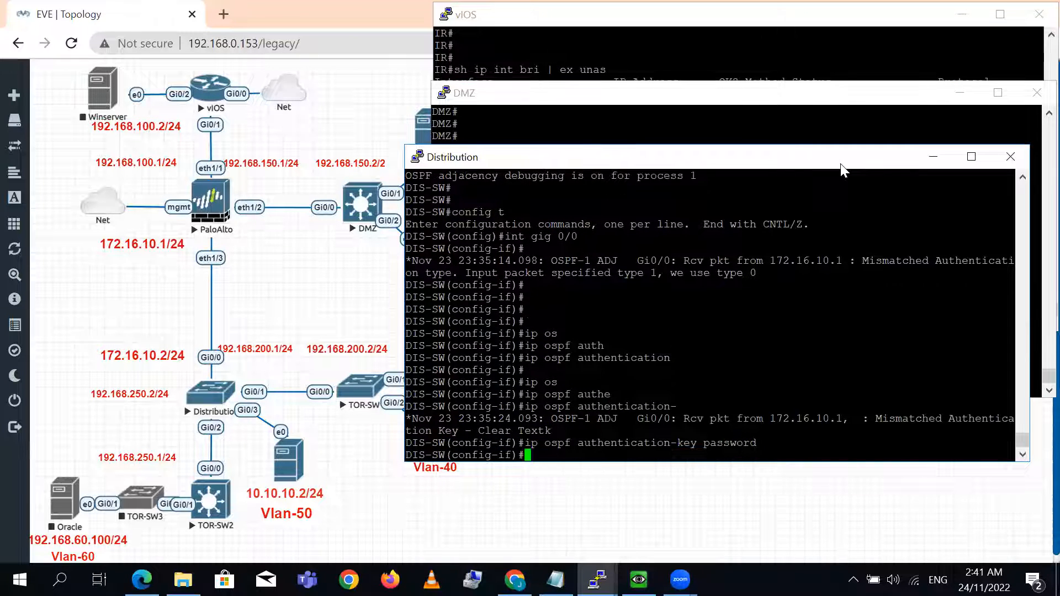
key("Return")
key("Return")
key("Return")
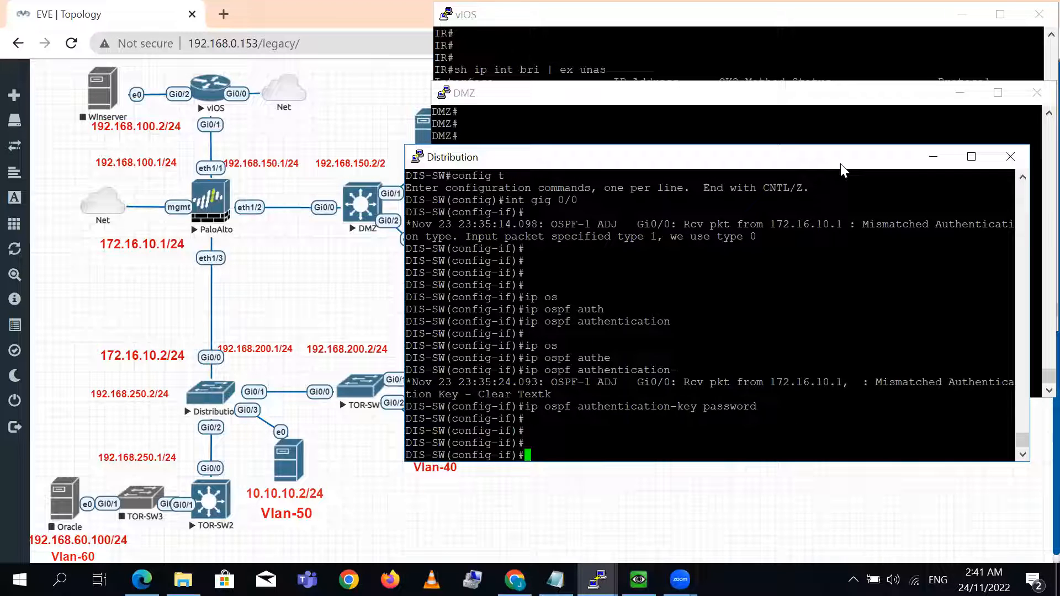
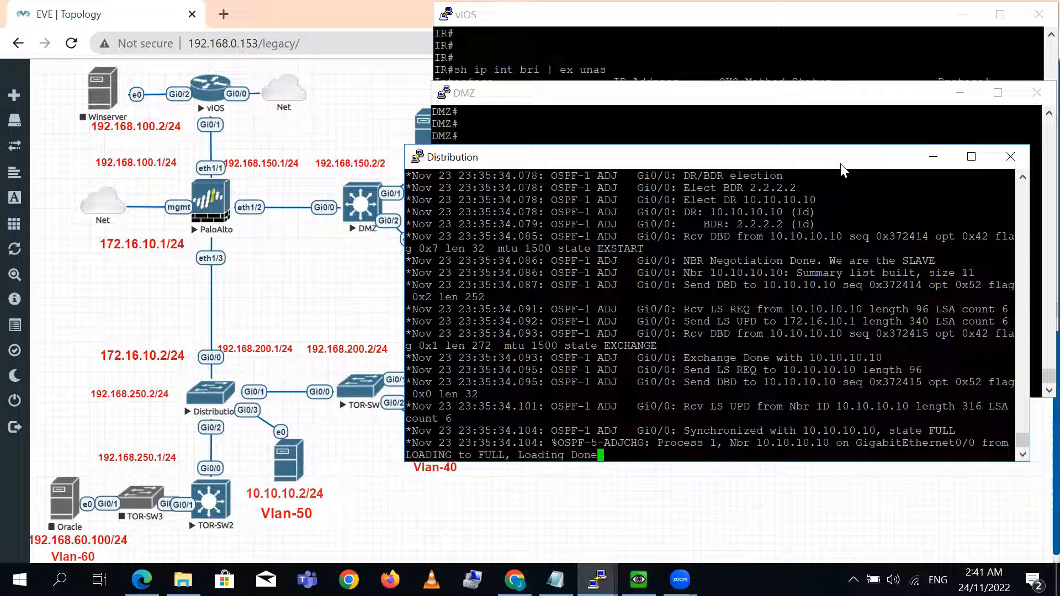
- Leave configuration mode on the Distribution switch and turn off all debugging with u all
key("Return")
key("Return")
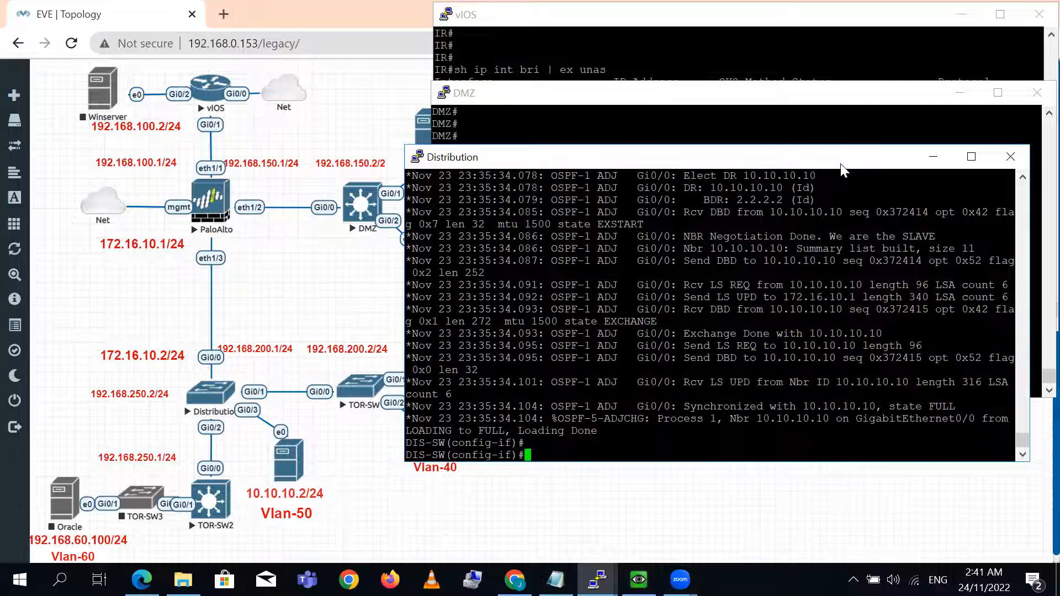
key("ctrl+z")
type("u all")
key("Return")
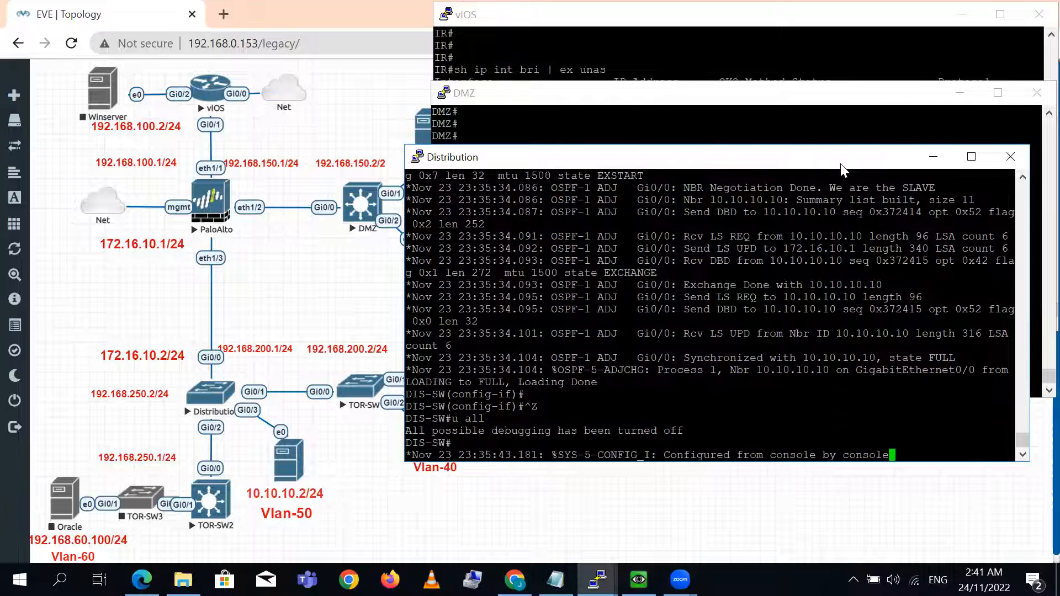
key("Return")
key("Return")
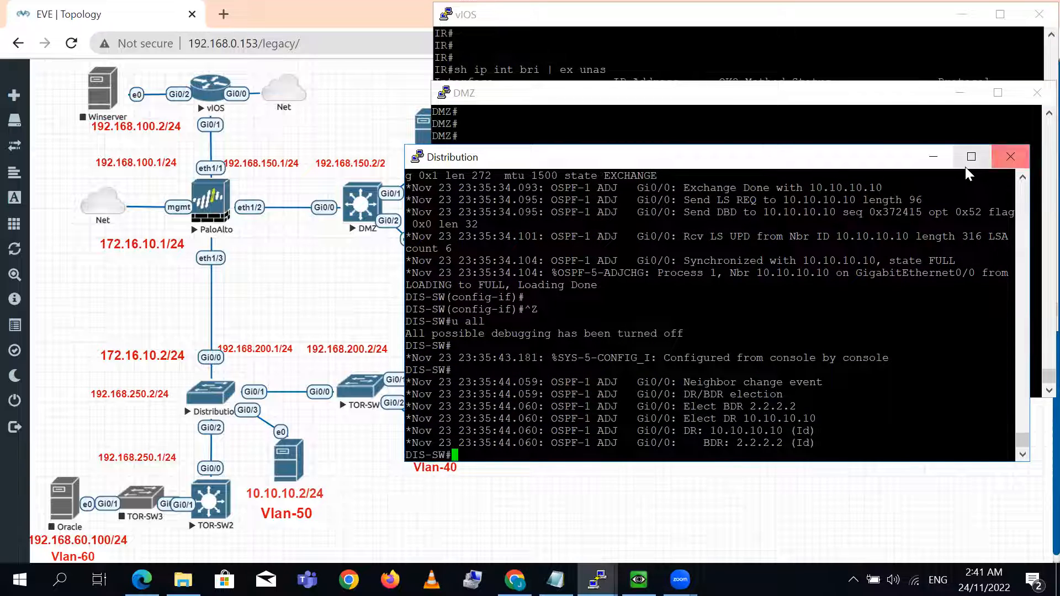
key("Return")
key("Return")
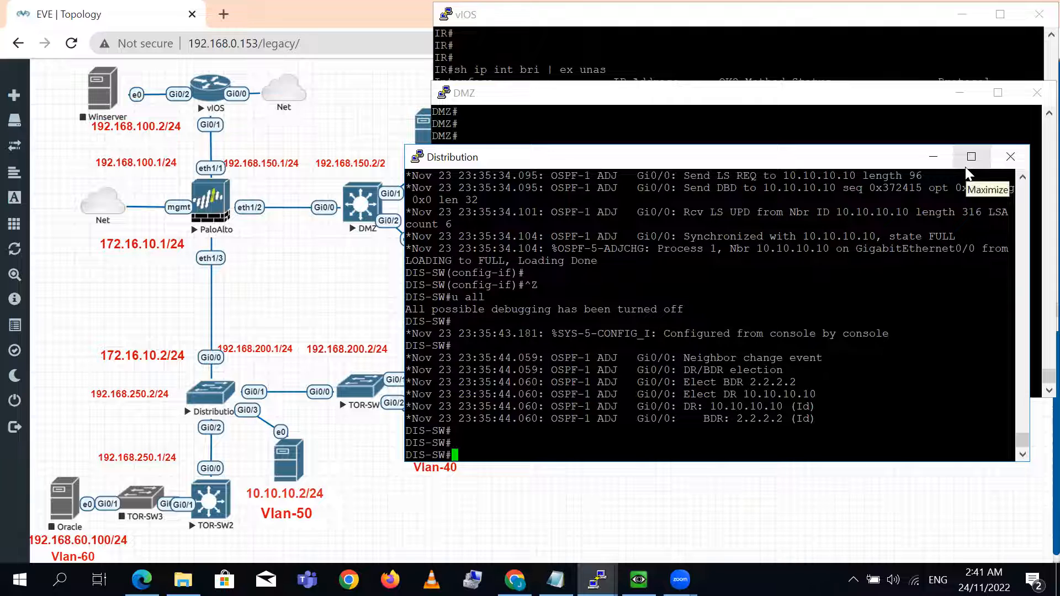
- Examine the OSPF adjacency debug output on the Distribution switch, from two-way communication through DR/BDR election to database synchronization
left_click(972, 157)
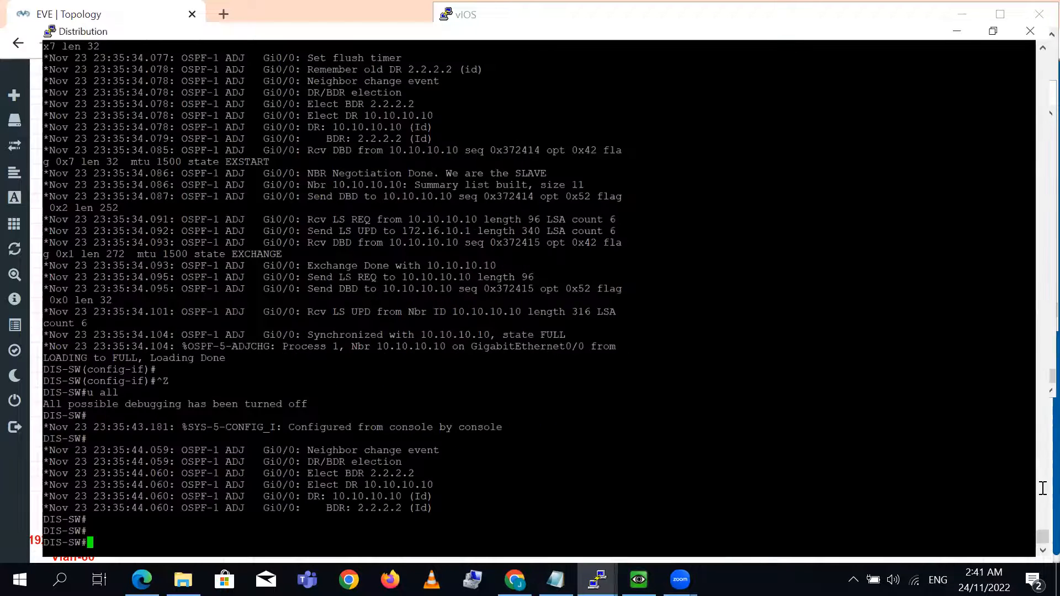
scroll(1033, 537, "up", 9)
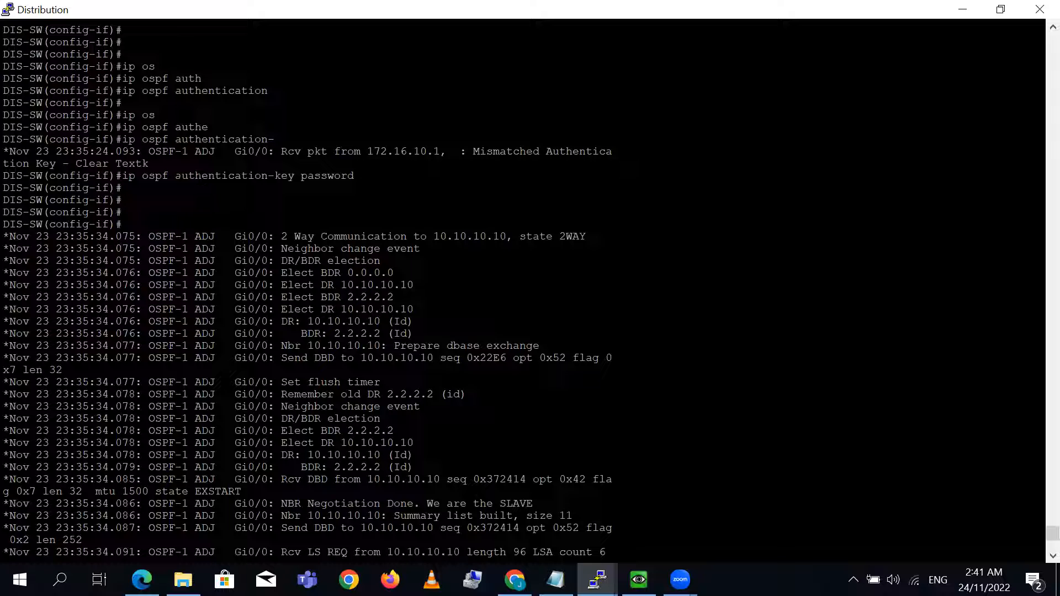
left_click_drag(234, 236, 500, 236)
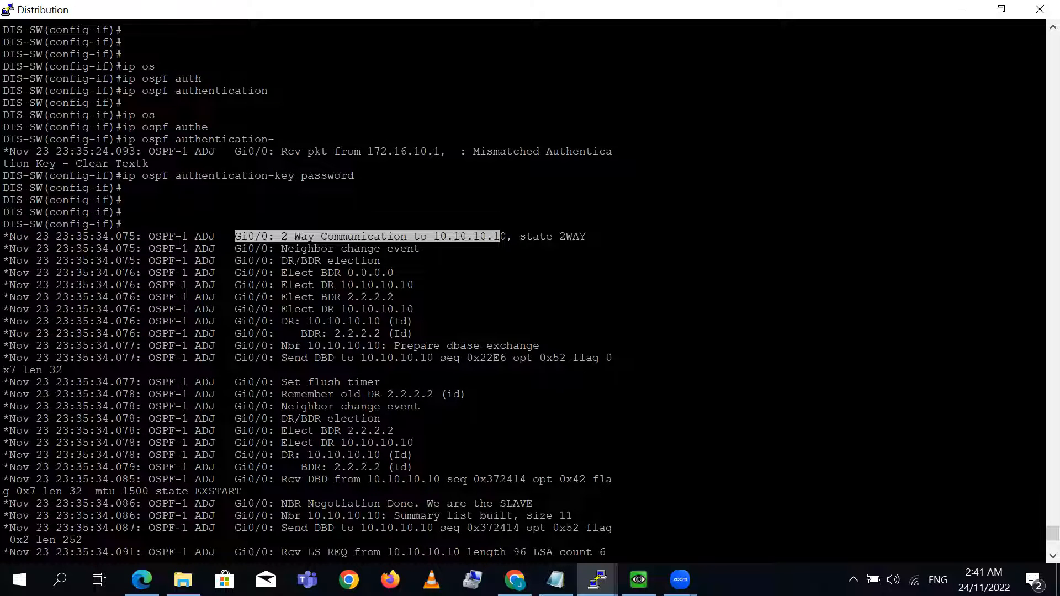
left_click_drag(301, 248, 394, 249)
left_click_drag(302, 260, 415, 284)
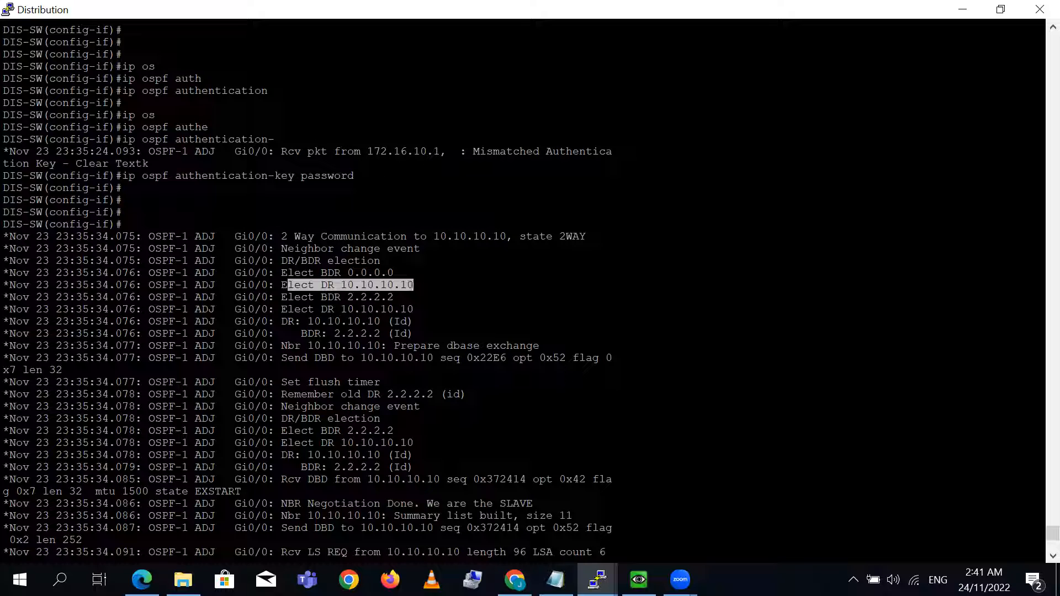
left_click_drag(283, 297, 313, 297)
double_click(371, 297)
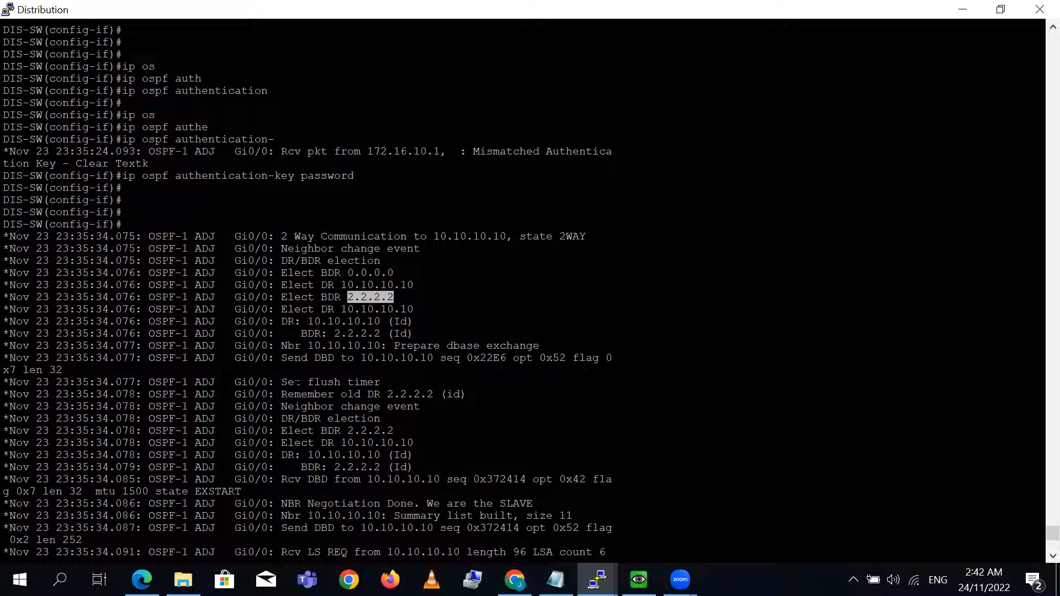
left_click_drag(291, 407, 377, 394)
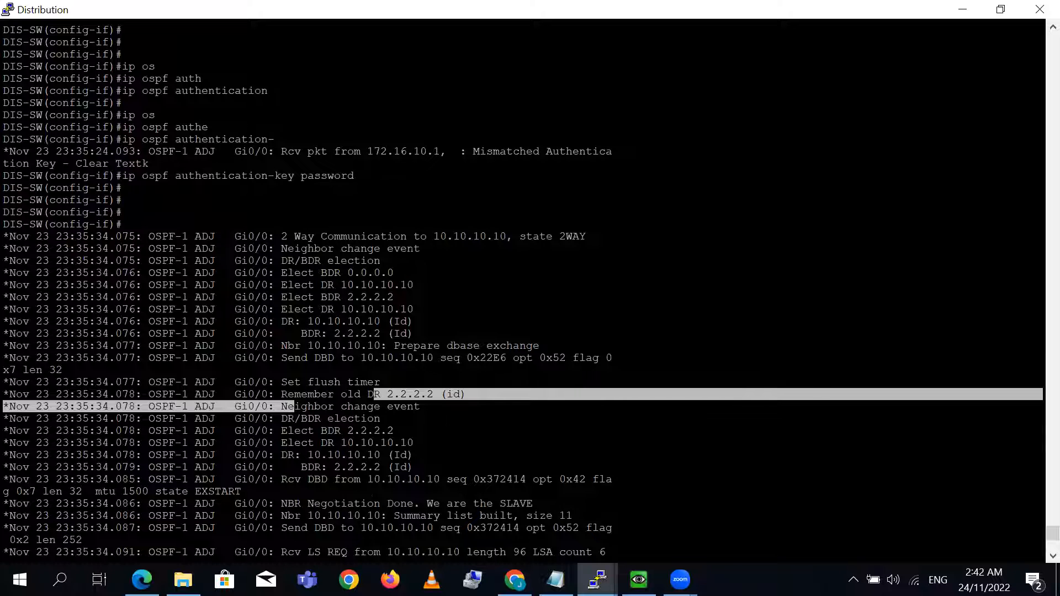
scroll(1033, 531, "down", 8)
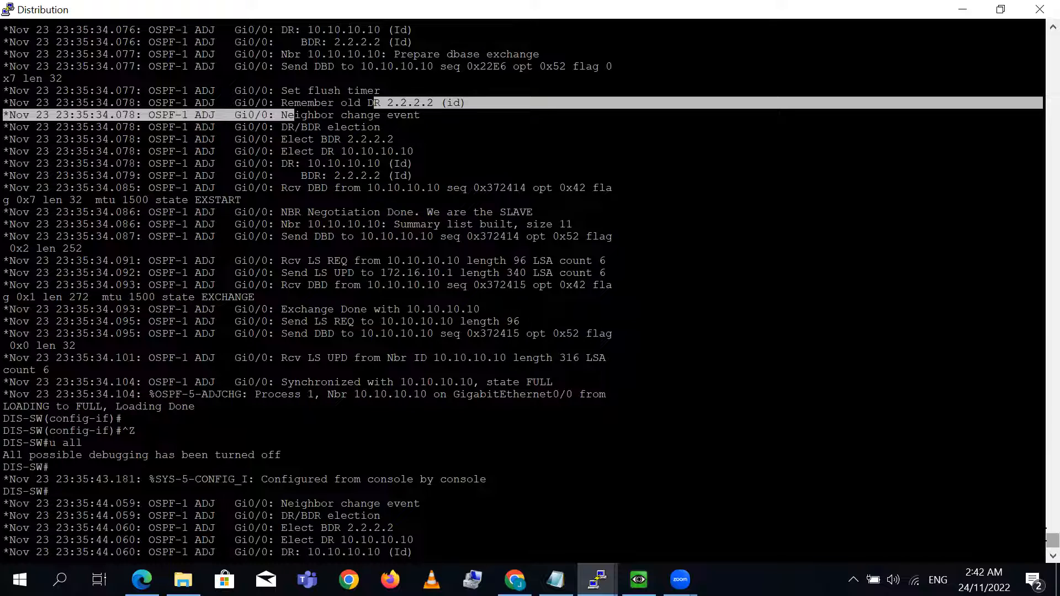
left_click_drag(1053, 540, 1053, 546)
left_click(1006, 18)
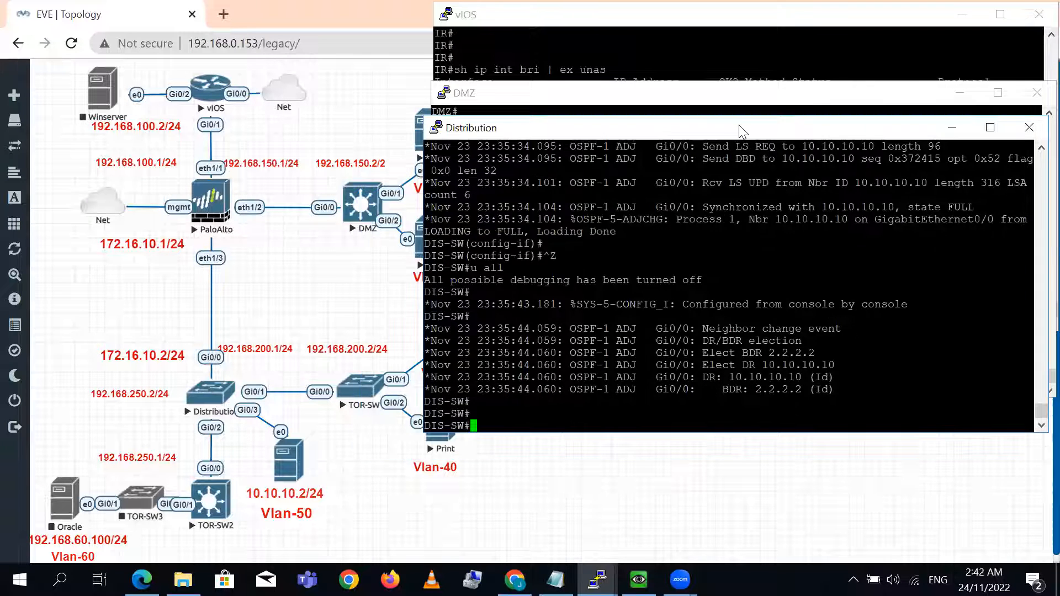
- List the Distribution switch's OSPF neighbors with sh ip ospf neighbor
key("Return")
key("Return")
key("Return")
key("Return")
type("sh ip os")
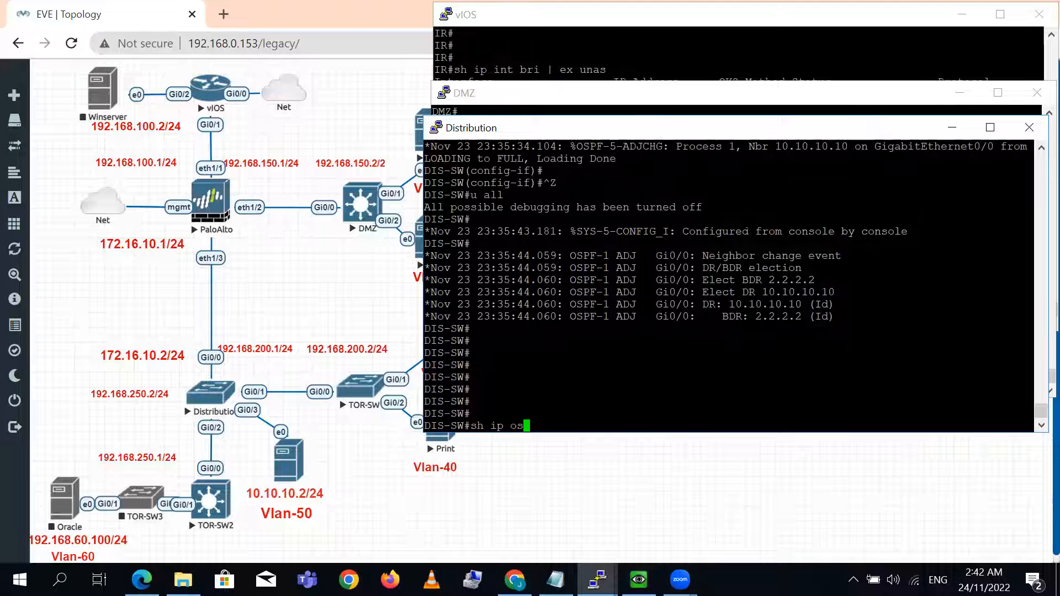
key("Tab")
type("nei")
key("Tab")
key("Return")
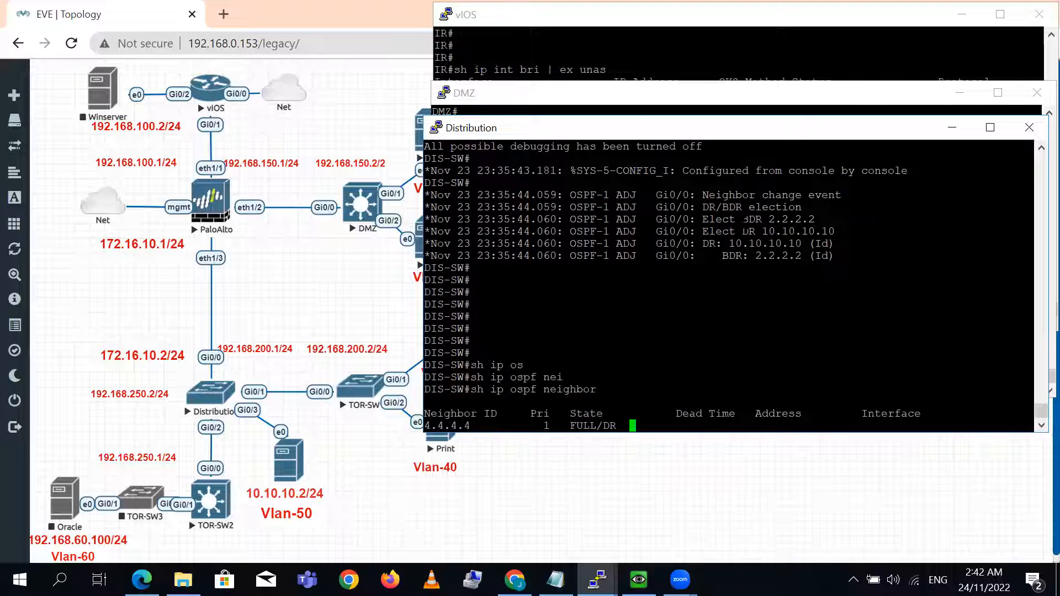
key("Return")
key("Return")
key("Return")
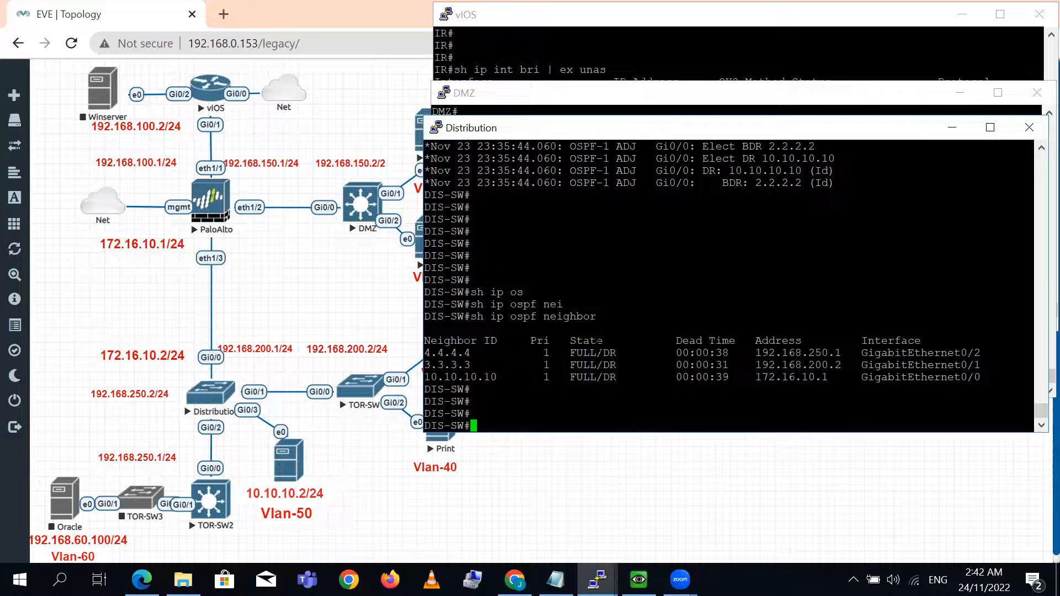
- Check the adjacency state of each entry in the Distribution switch's OSPF neighbor table
left_click_drag(545, 352, 546, 365)
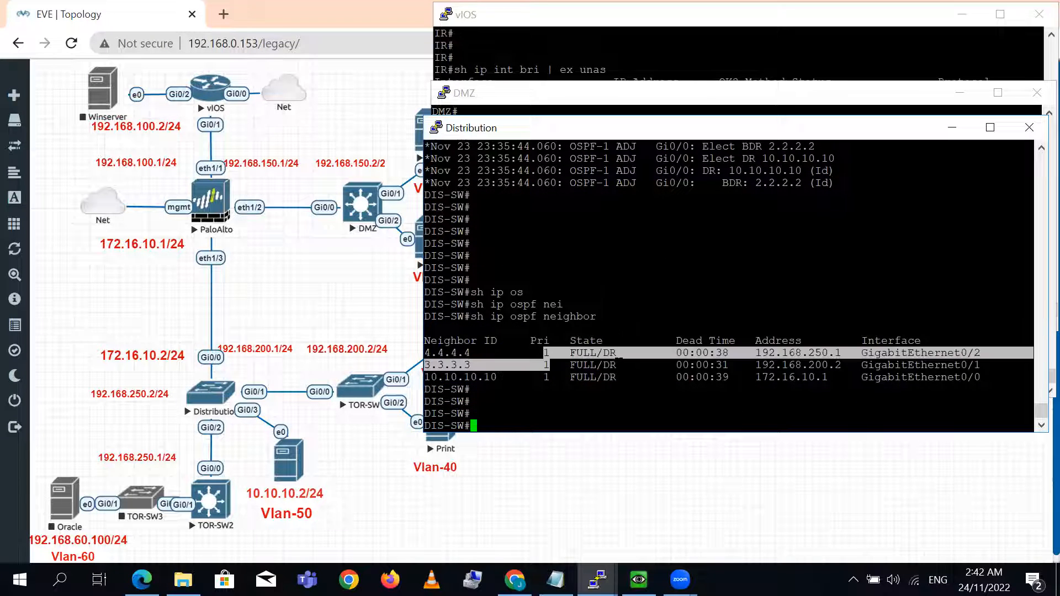
left_click(615, 380)
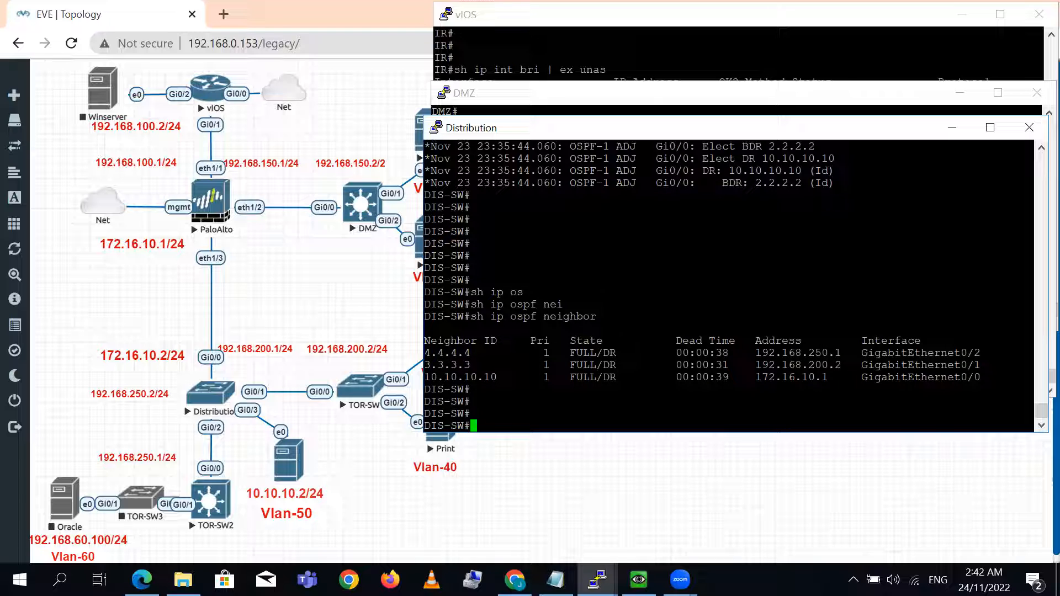
double_click(453, 401)
left_click(572, 377)
key("Return")
key("Return")
key("Return")
key("Return")
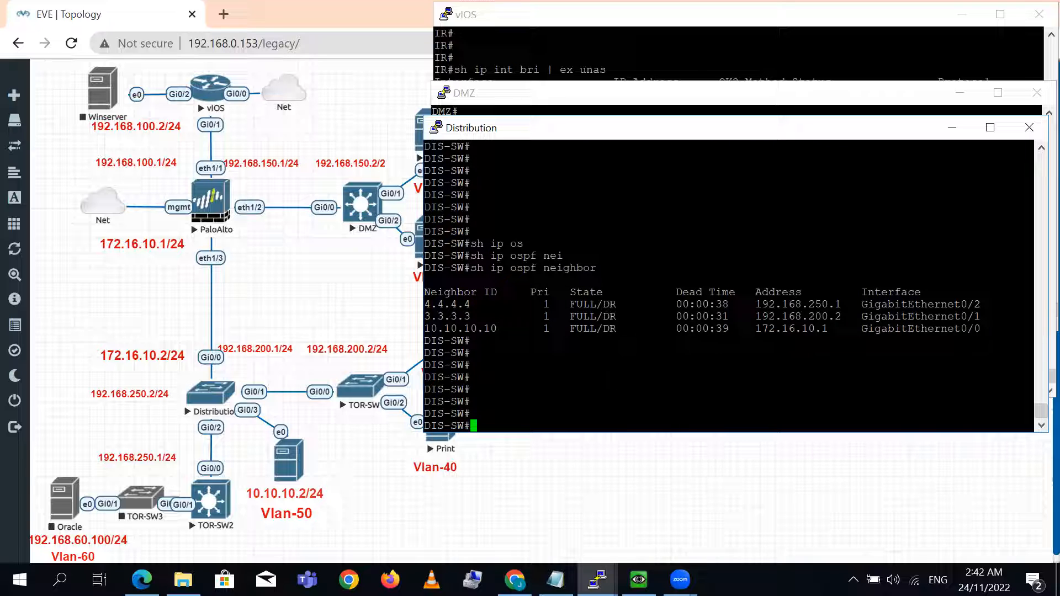
key("Return")
key("Return")
key("Return")
key("Return")
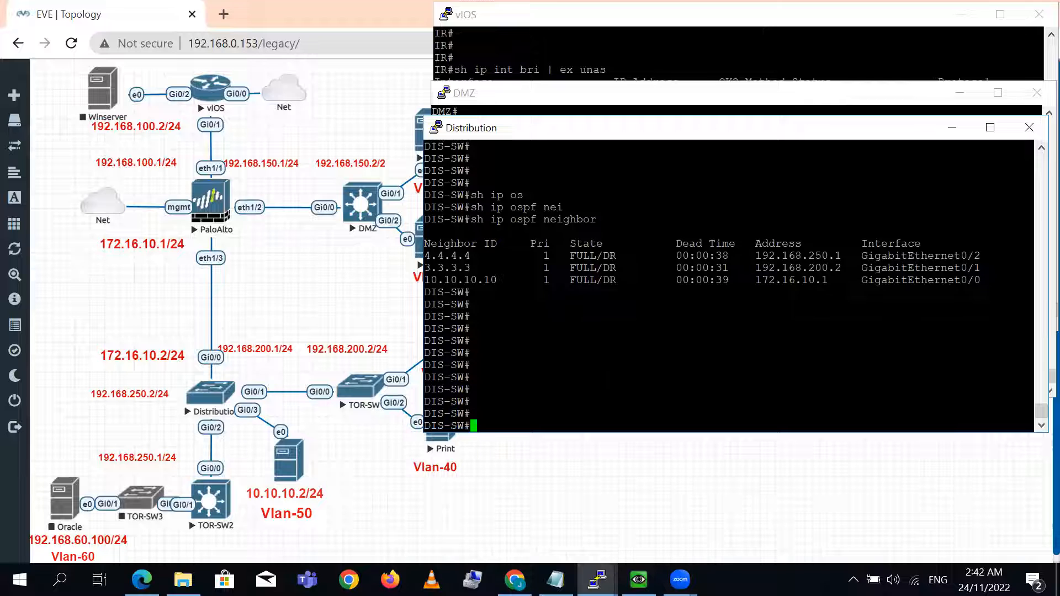
- Display the IR router's running configuration for gig 0/1 and inspect its MD5 key line
left_click(647, 54)
key("Return")
key("Return")
key("Return")
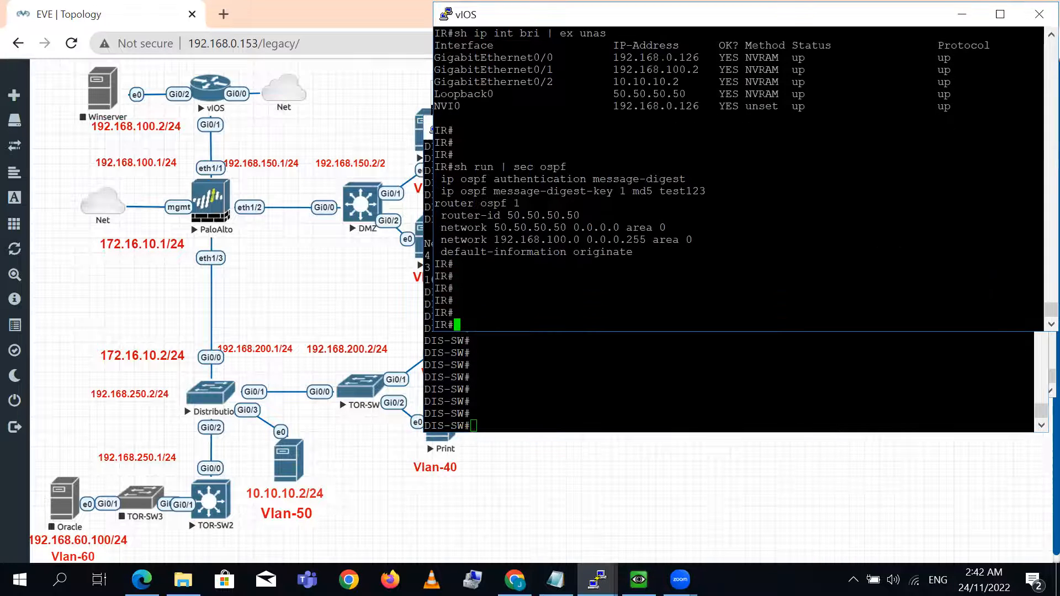
type("sh run int gig")
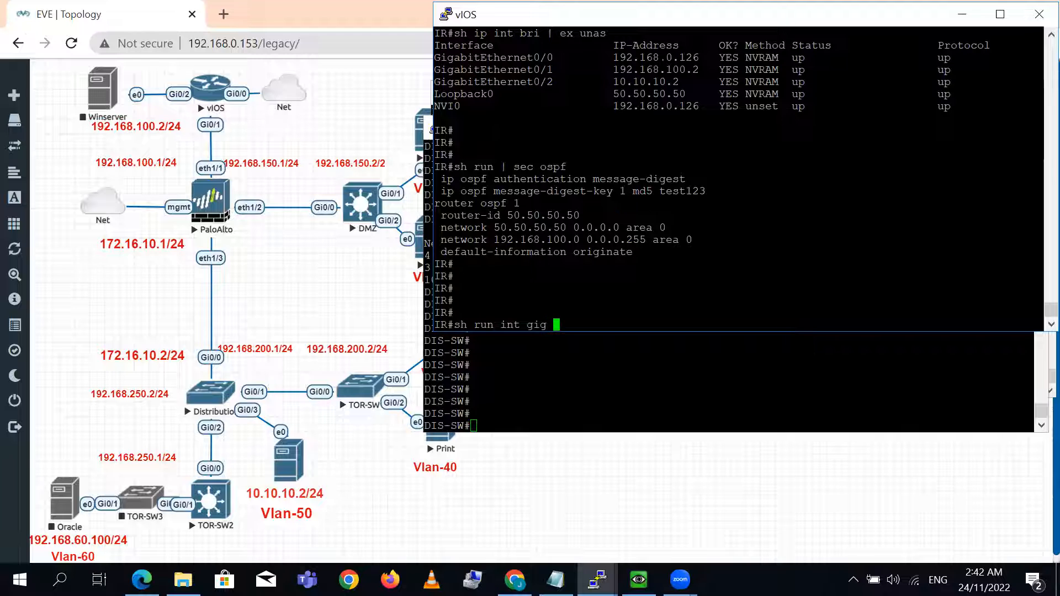
type(" 0/1")
key("Return")
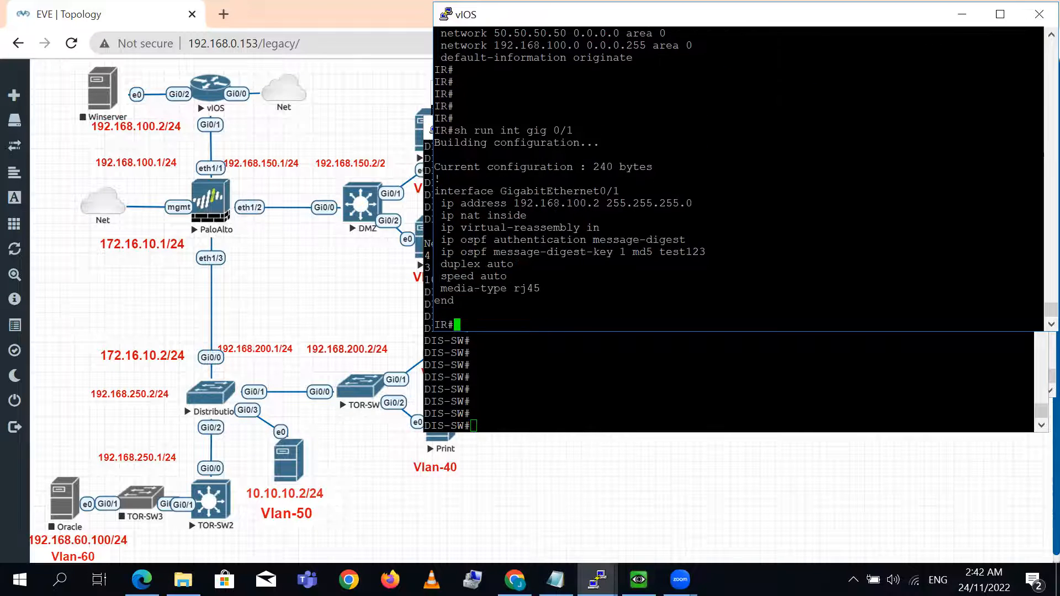
key("Return")
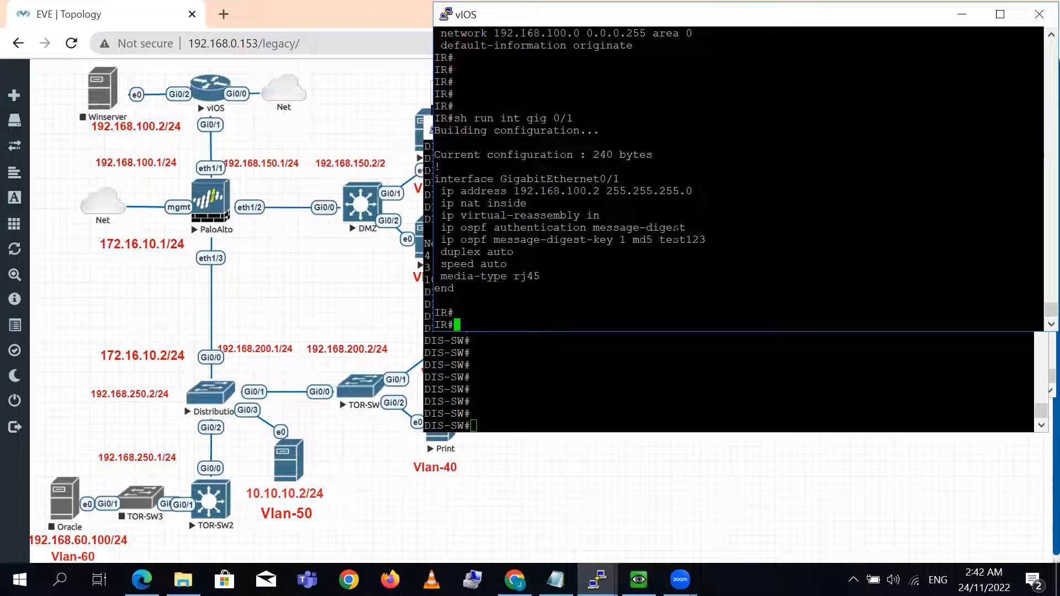
double_click(678, 239)
- Enable service password-encryption in global configuration on the IR router, and return to privileged mode
type("config t")
key("Return")
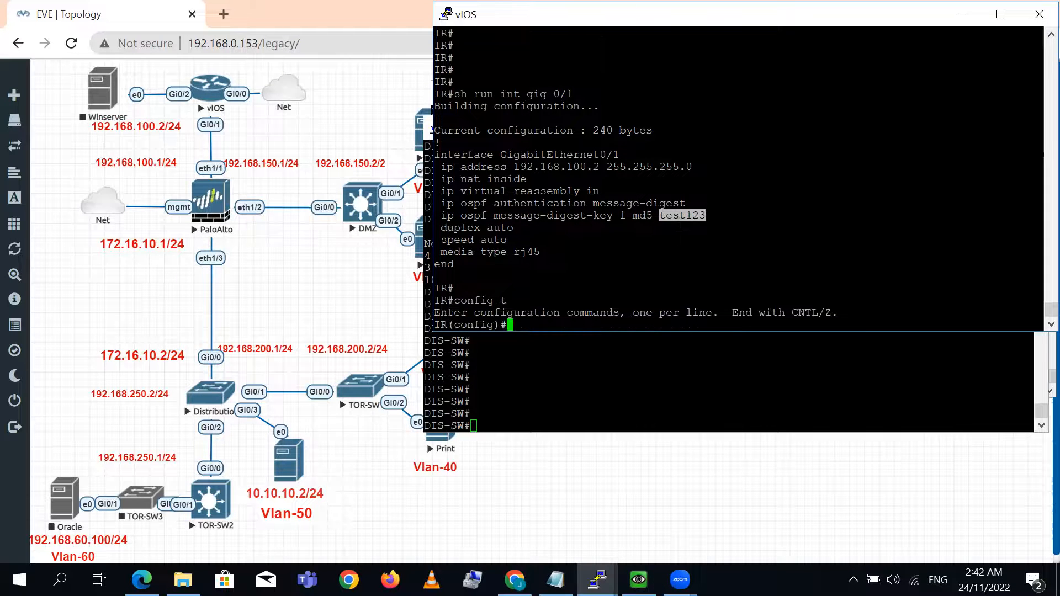
type("service pas")
key("Tab")
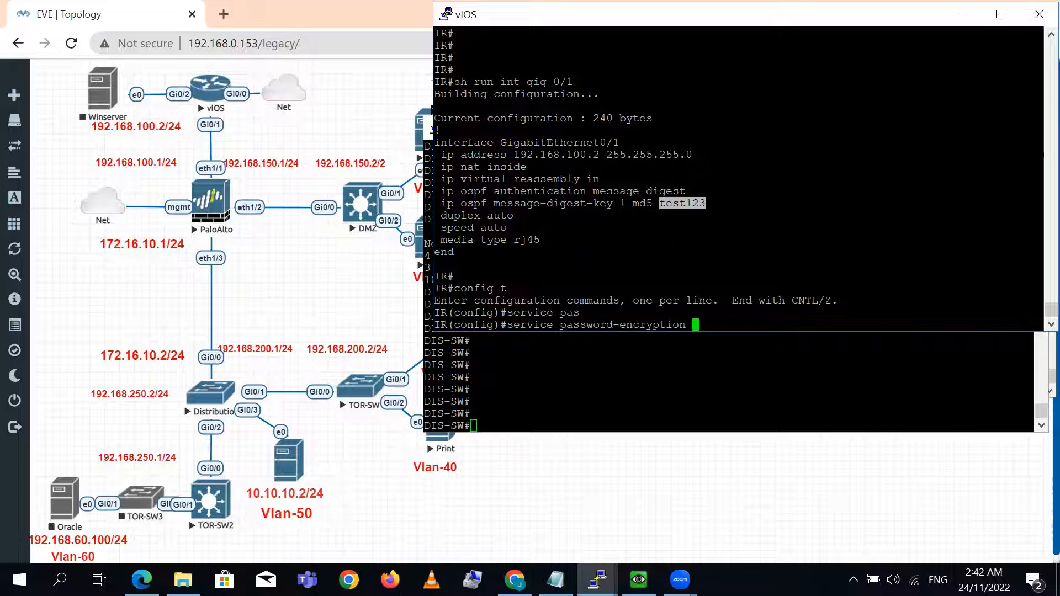
key("Return")
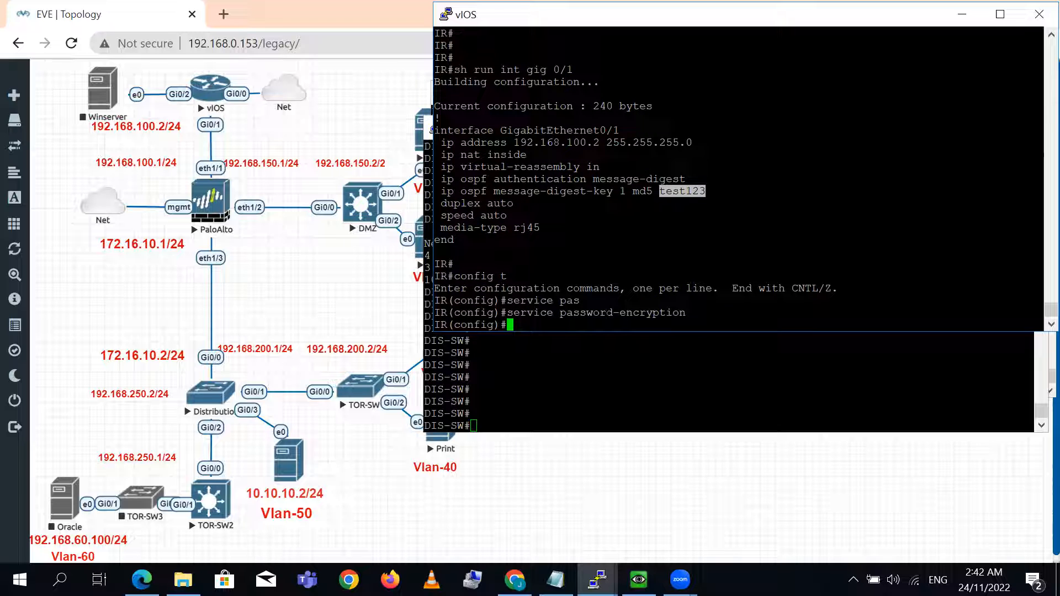
triple_click(602, 313)
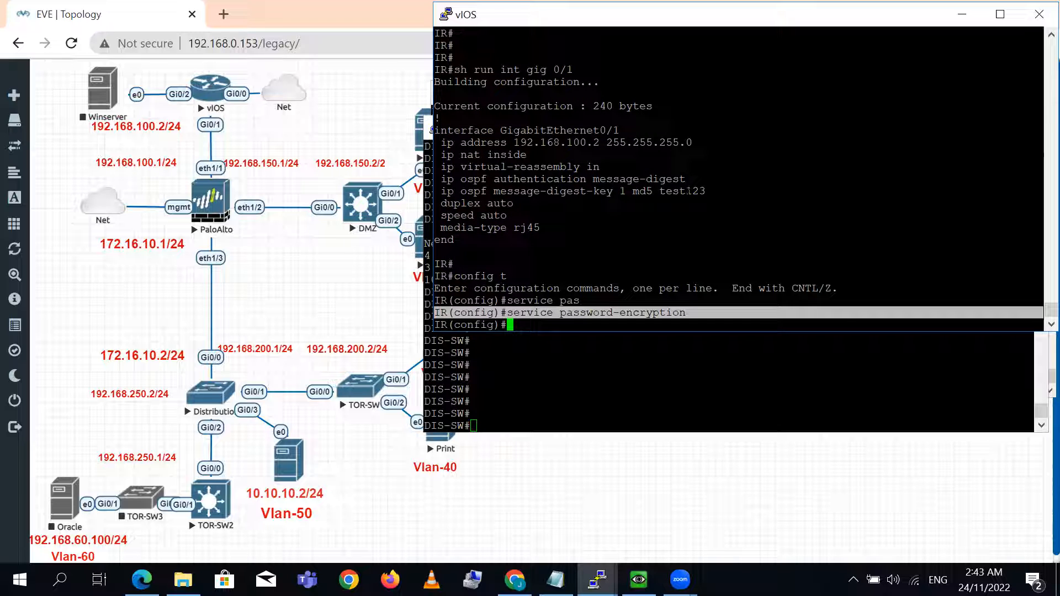
double_click(674, 191)
key("ctrl+z")
- Display the IR router's gig 0/1 running configuration again to check how the message-digest key is stored
type("sh run i")
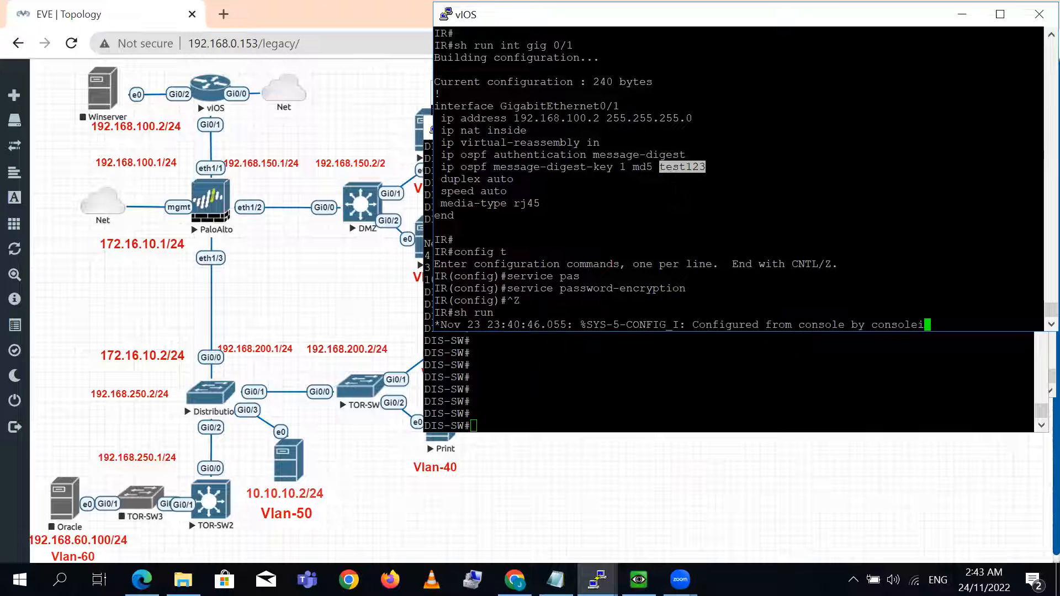
type("nt gig 0/1")
key("Return")
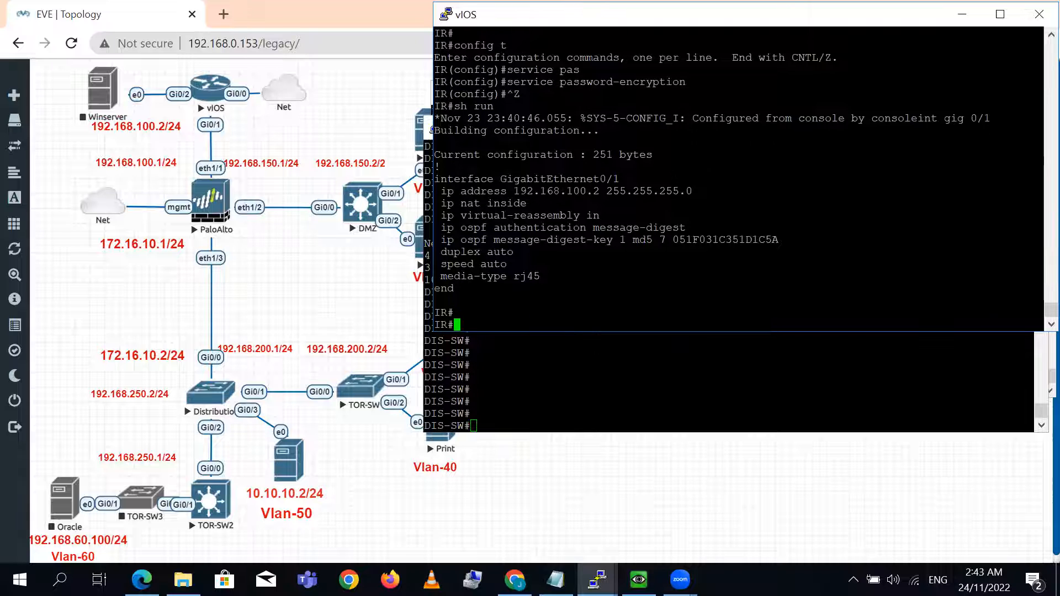
triple_click(712, 240)
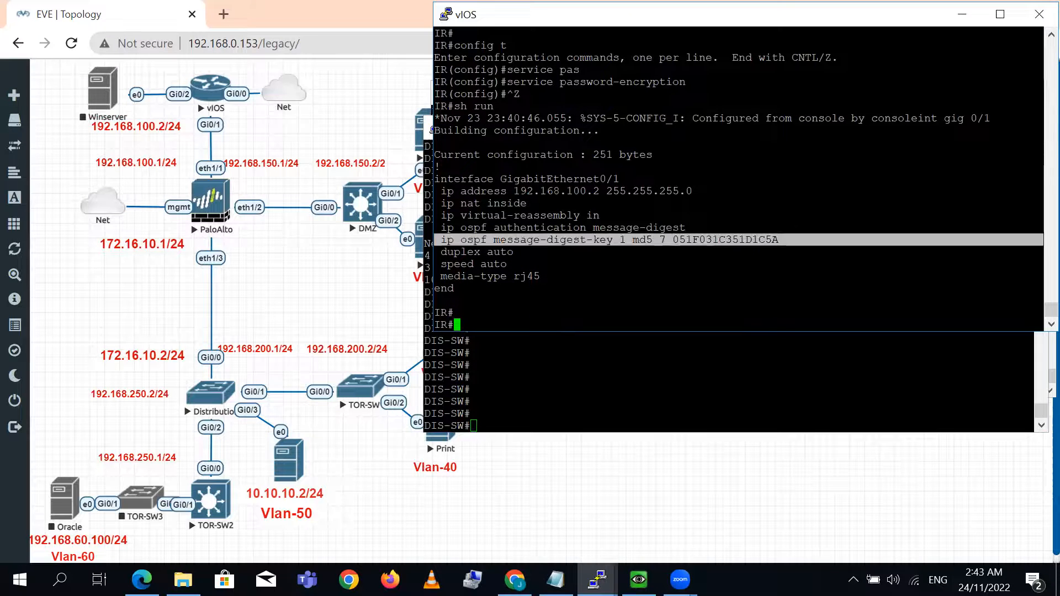
- Display the Distribution switch's running configuration for gig 0/0 to inspect its OSPF authentication key line
left_click(646, 378)
key("Return")
key("Return")
type("sh run int gig 0/0")
key("Return")
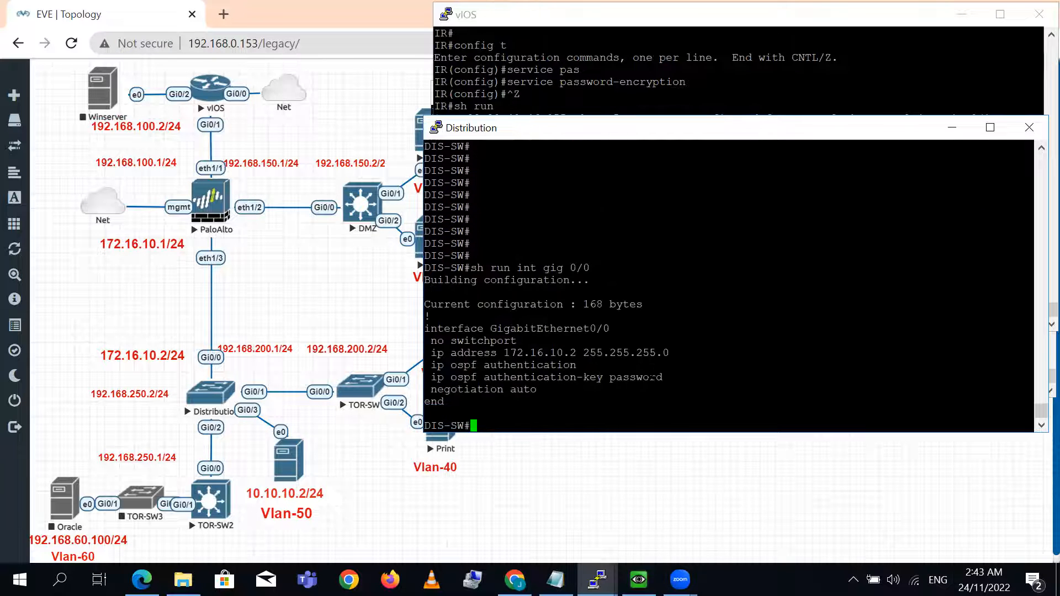
- Enter global configuration mode on the Distribution switch
type("config t")
key("Return")
key("Return")
triple_click(566, 292)
right_click(566, 292)
type("ser")
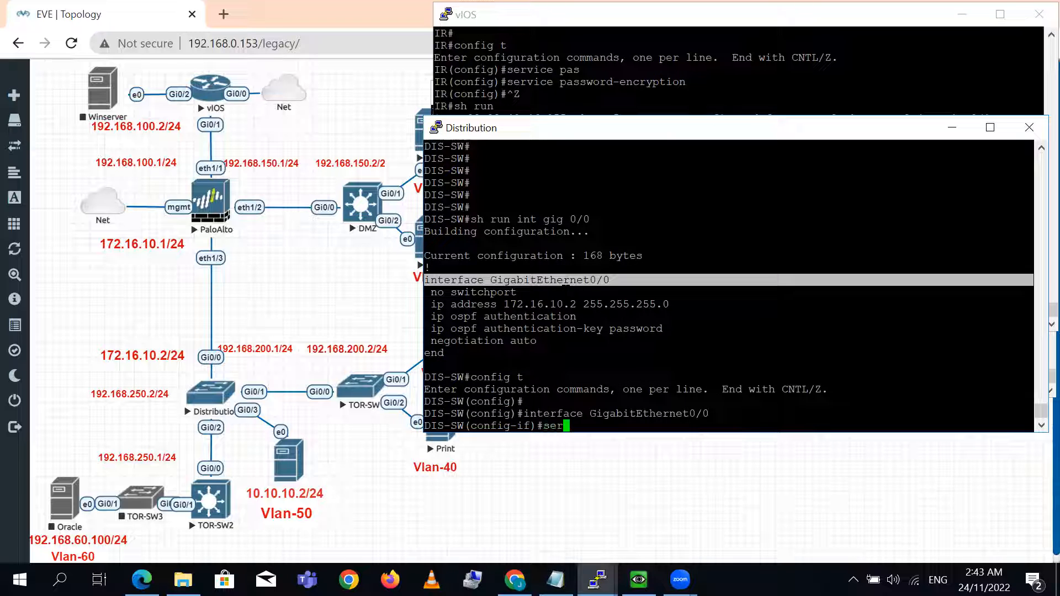
type("vice pas")
key("Tab")
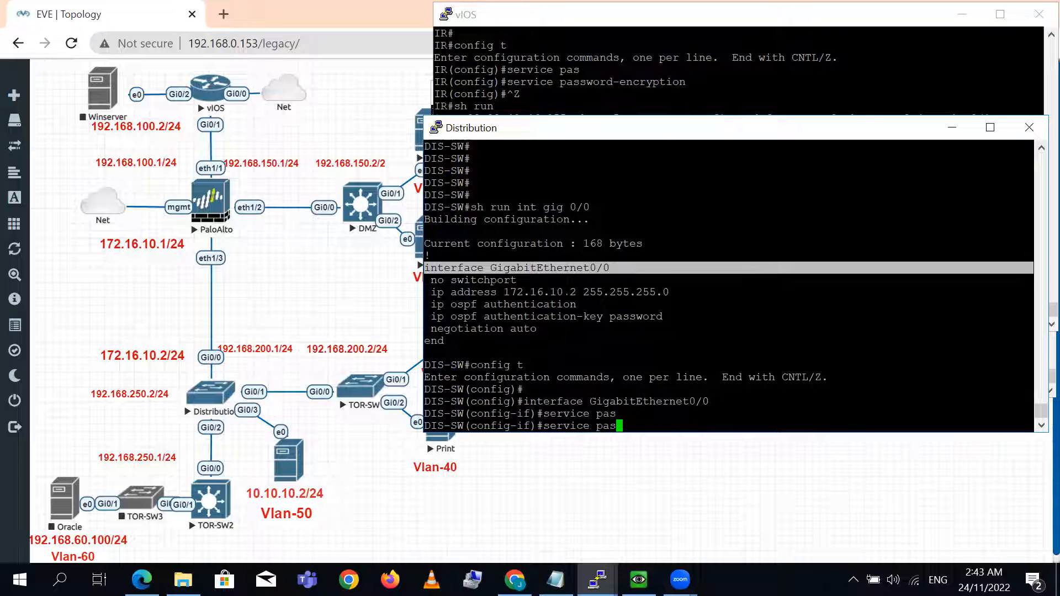
key("BackSpace")
key("BackSpace")
key("BackSpace")
key("BackSpace")
key("BackSpace")
key("BackSpace")
key("BackSpace")
key("BackSpace")
key("BackSpace")
key("BackSpace")
key("BackSpace")
type("exi")
key("Return")
- Enable service password-encryption on the Distribution switch and return to privileged mode
type("service p")
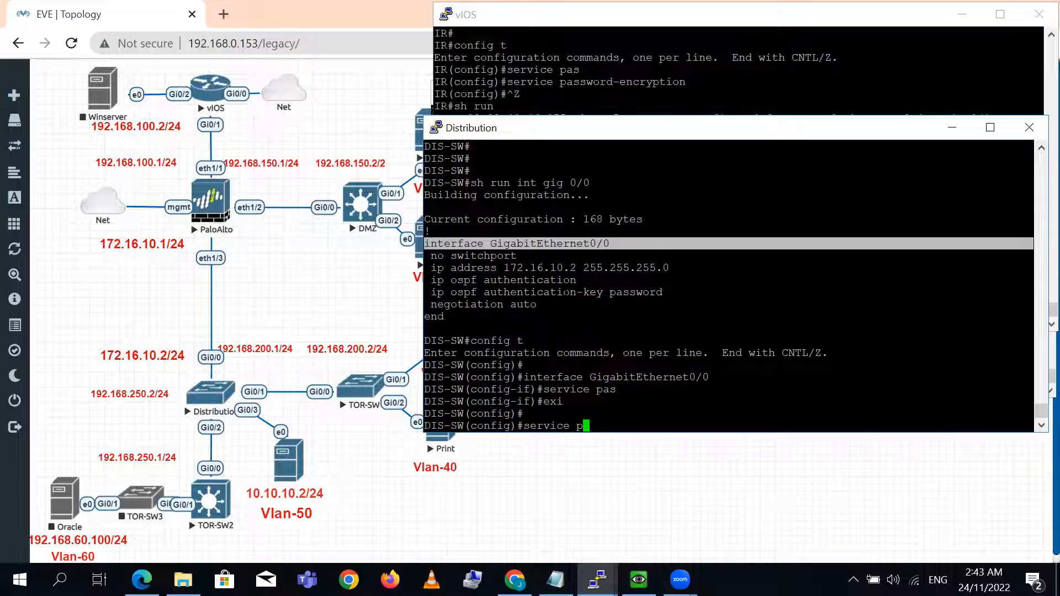
type("as")
key("Tab")
key("Return")
key("Return")
key("ctrl+z")
- Display the Distribution switch's gig 0/0 running configuration again to check how the OSPF authentication key is stored
type("sh")
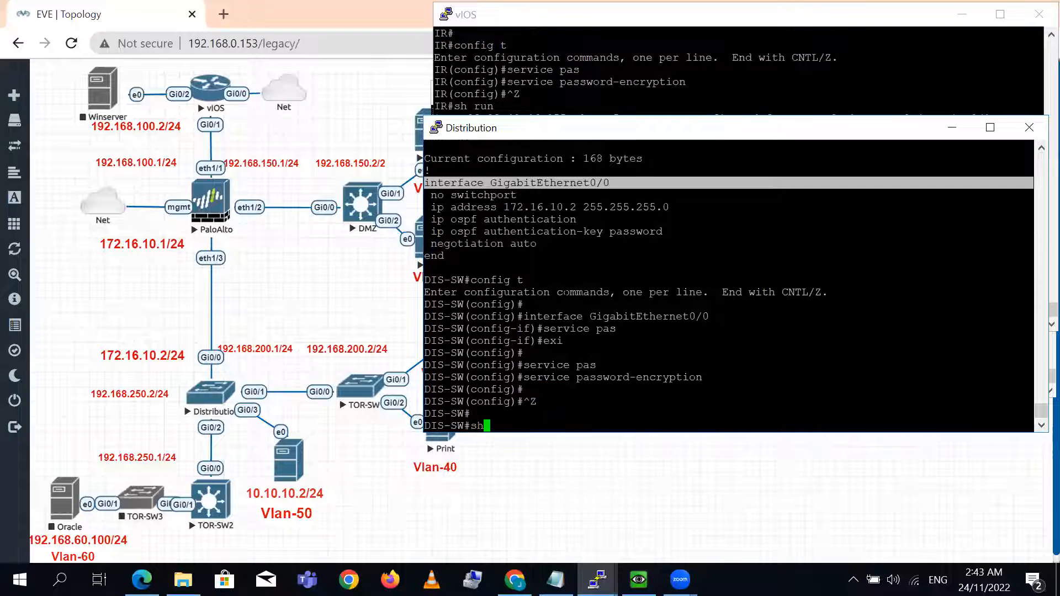
type(" run int gig 0/")
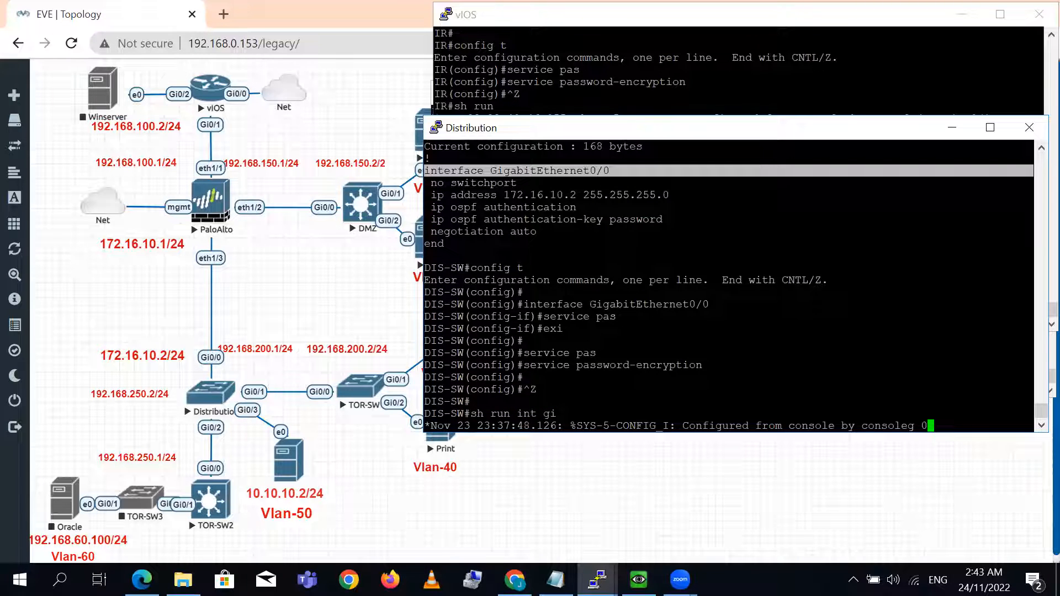
type("0")
key("Return")
key("Return")
key("Return")
triple_click(661, 353)
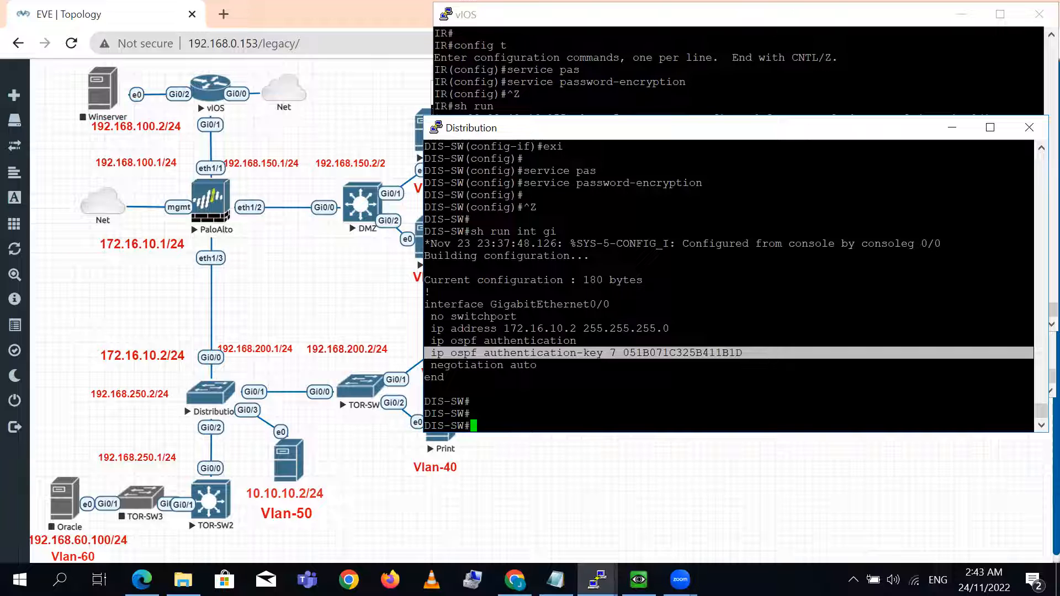
- Enable service password-encryption in global configuration mode on the DMZ switch and return to privileged mode
key("alt+Tab")
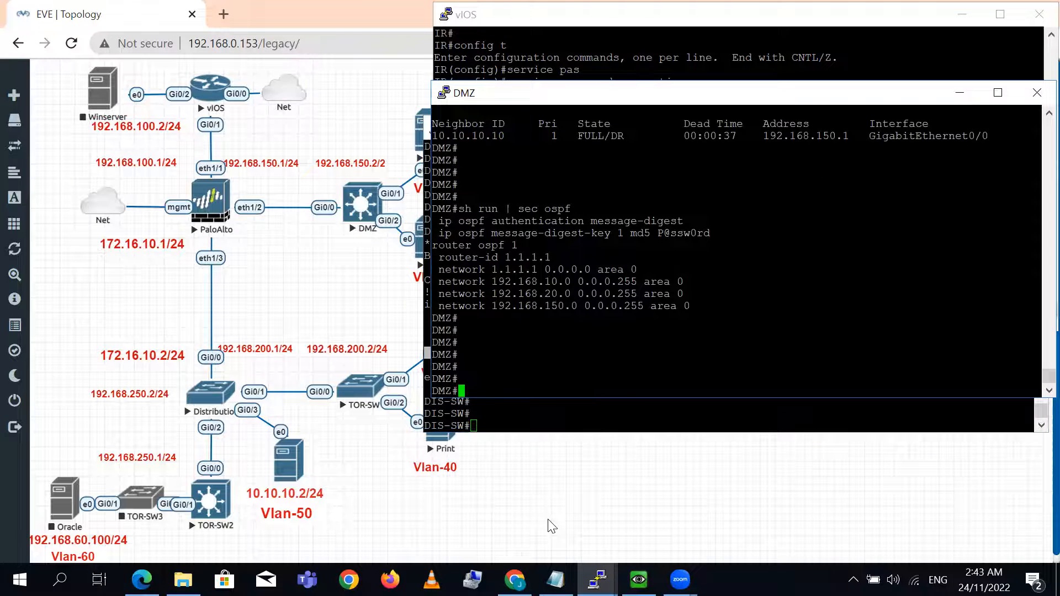
type("config t")
key("Return")
type("servce")
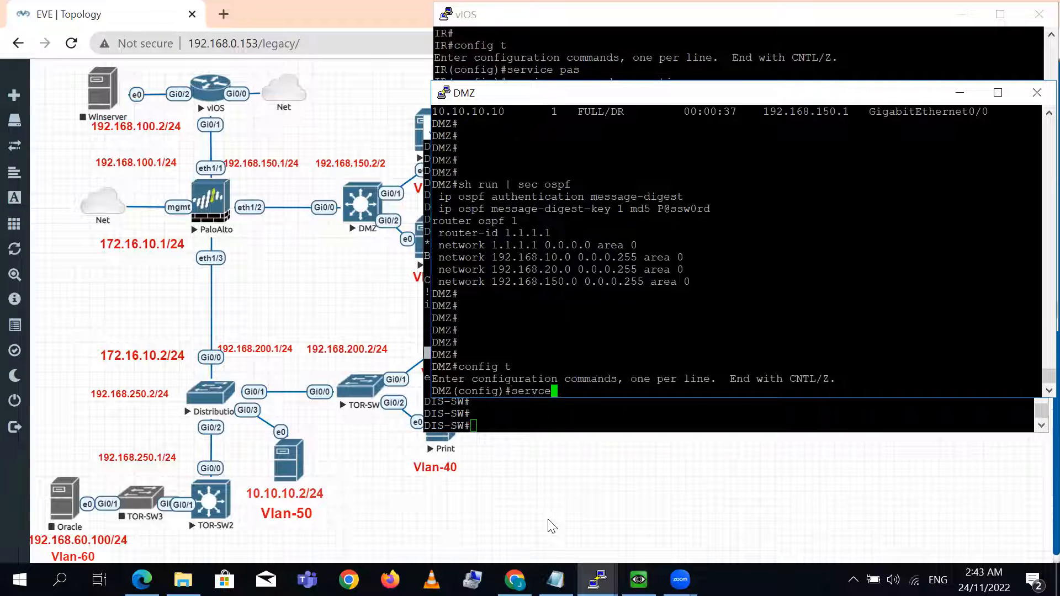
key("BackSpace")
type("i")
key("Tab")
type("pas")
key("Tab")
key("Return")
key("Return")
key("ctrl+z")
- Display the DMZ switch's running configuration for gig 0/0 to check how its message-digest key is stored
type("sh run int gig ")
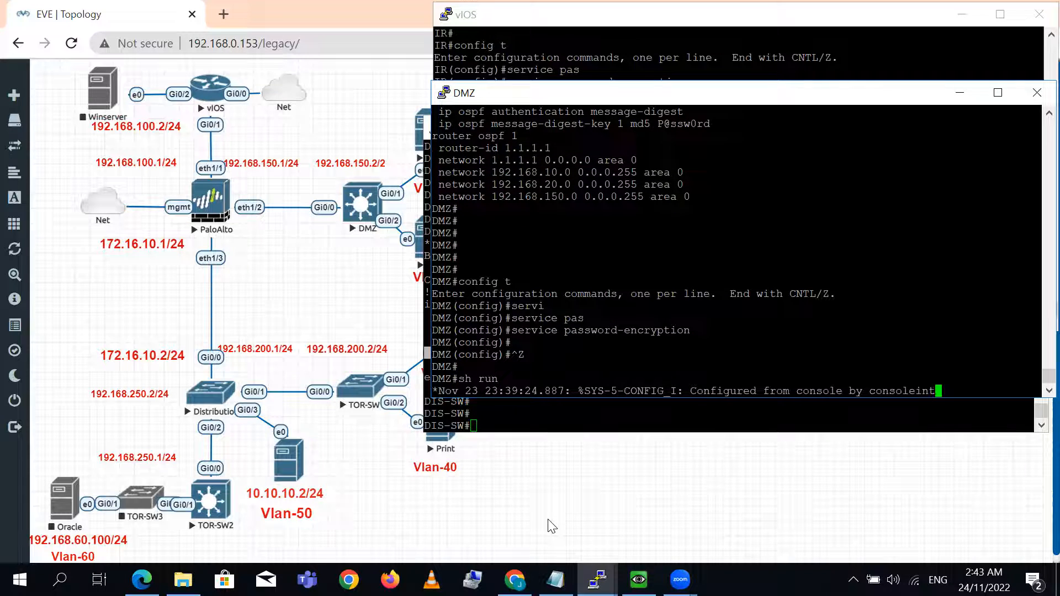
type("0/0")
key("Return")
key("Return")
key("Return")
key("Return")
key("Return")
key("Return")
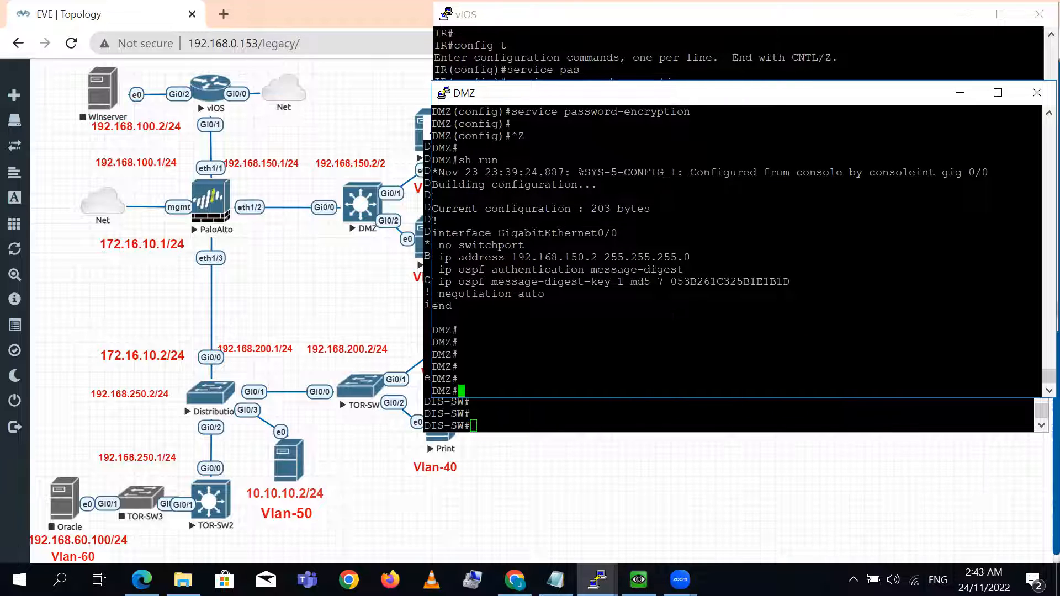
- Show the IR router's OSPF neighbor on gigabitEthernet 0/1
left_click(621, 428)
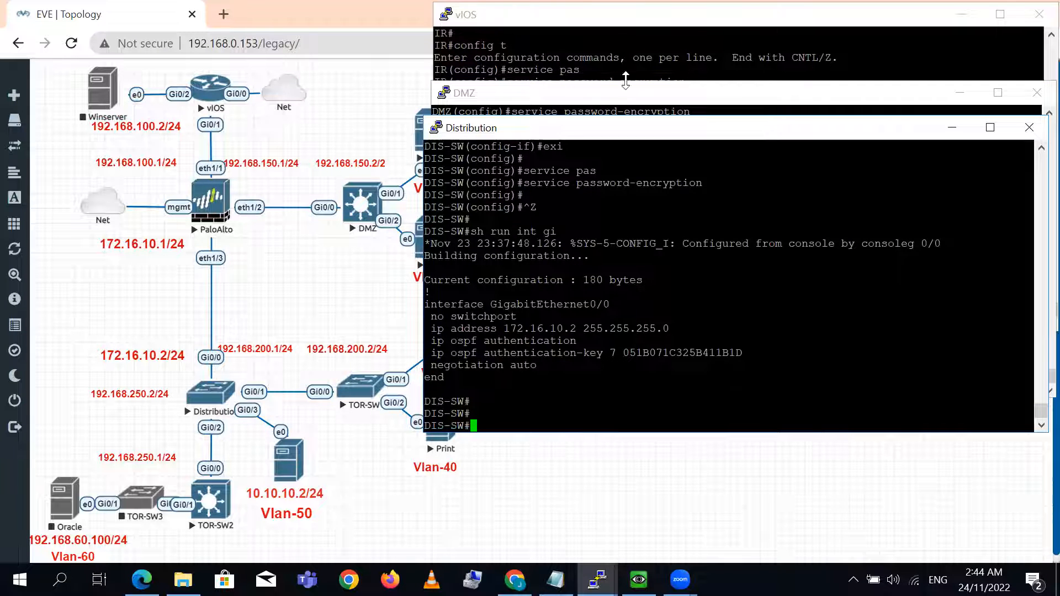
left_click(578, 51)
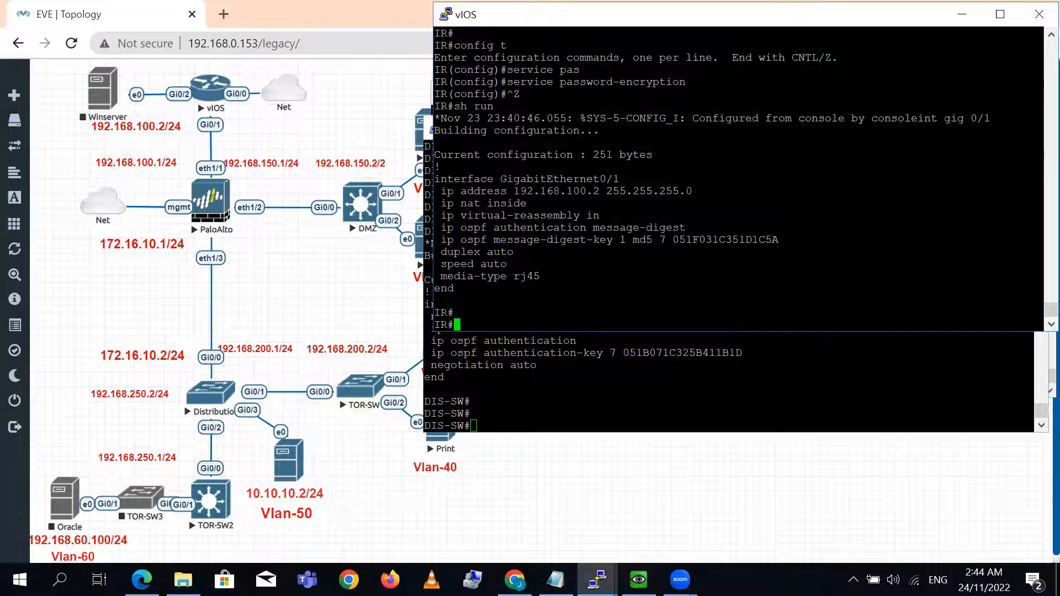
key("Return")
key("Return")
key("Return")
key("Return")
key("Return")
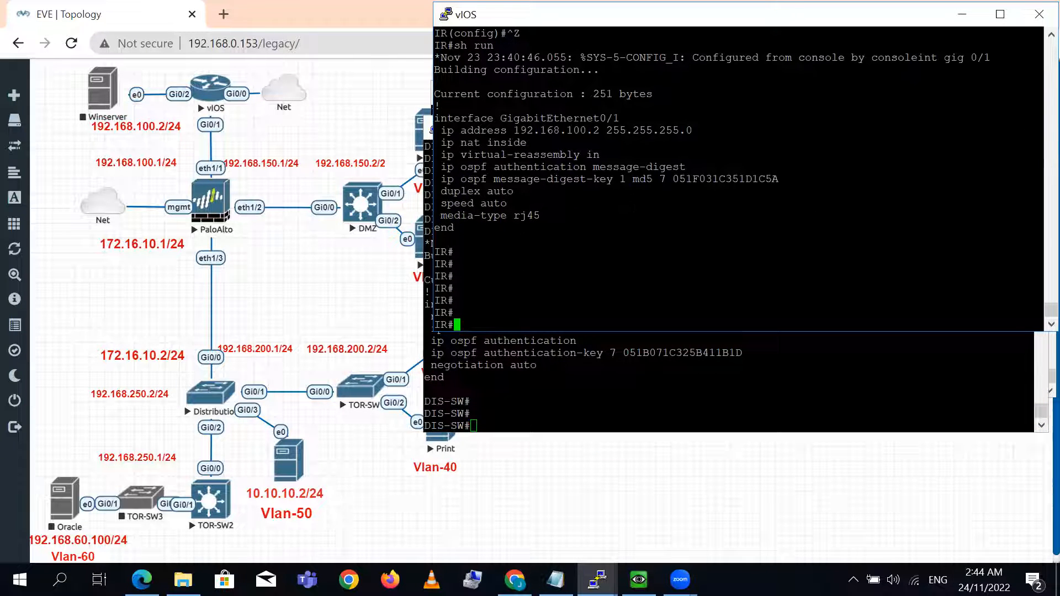
key("Return")
key("Return")
type("sh ip")
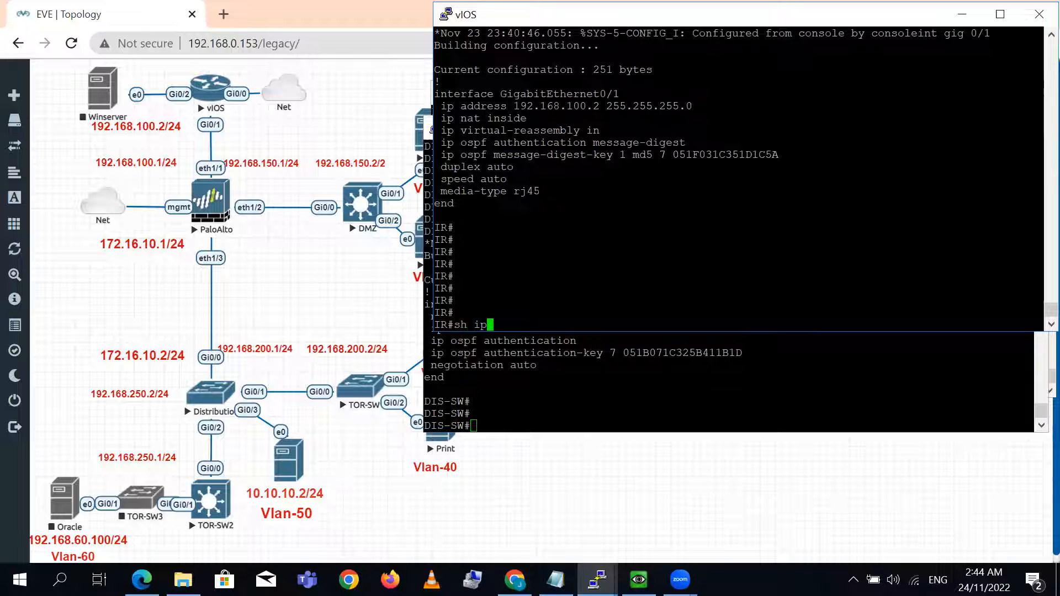
type(" os")
key("Tab")
type("nei")
key("Tab")
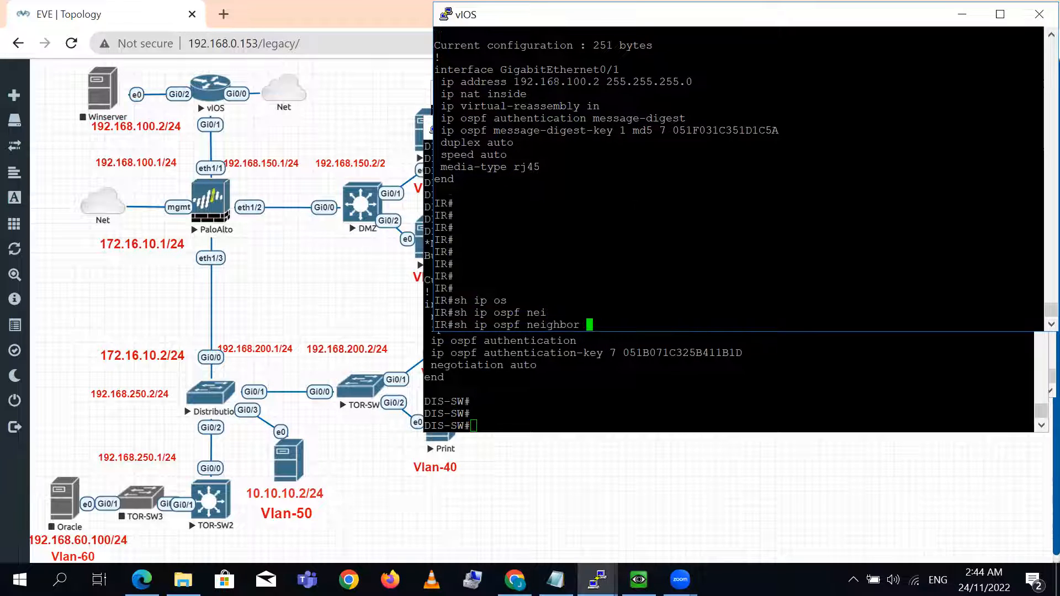
type("gig")
key("Tab")
type("0/1")
key("Return")
key("Return")
key("Return")
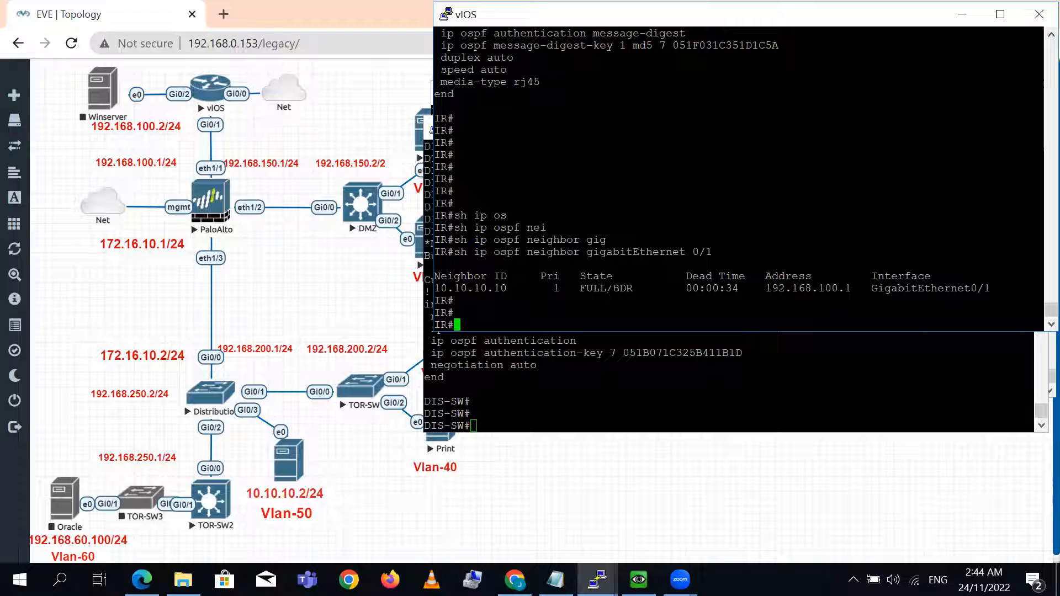
- Check the address and interface of the neighbor listed on the IR router
double_click(822, 288)
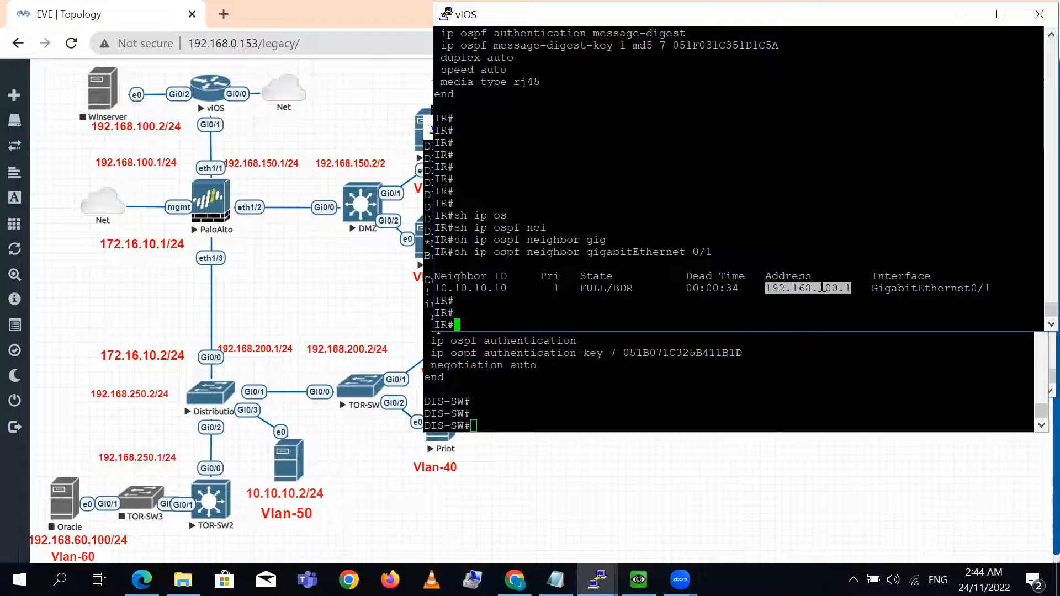
double_click(941, 287)
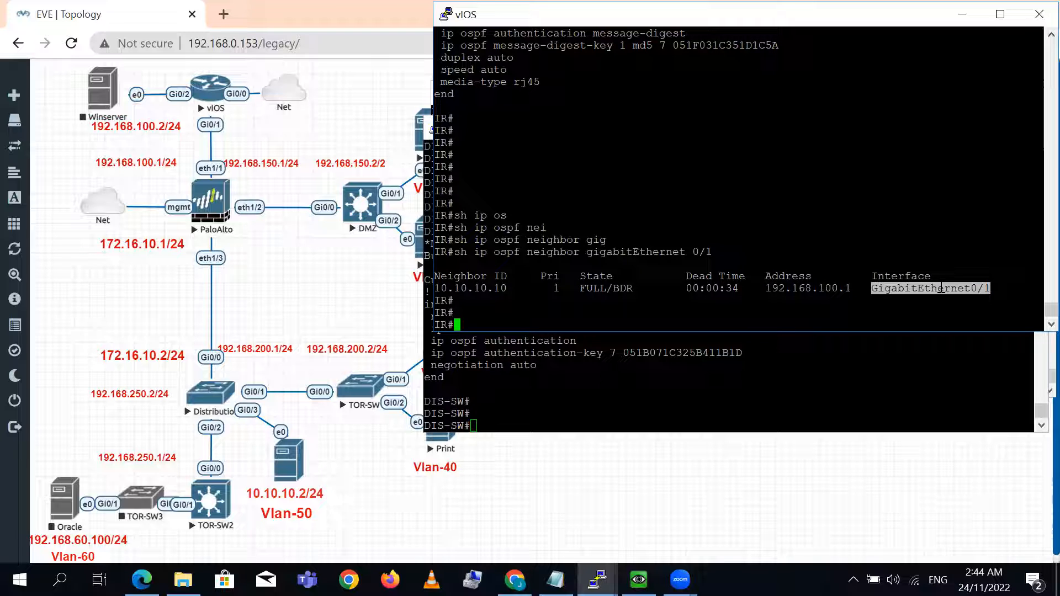
key("Return")
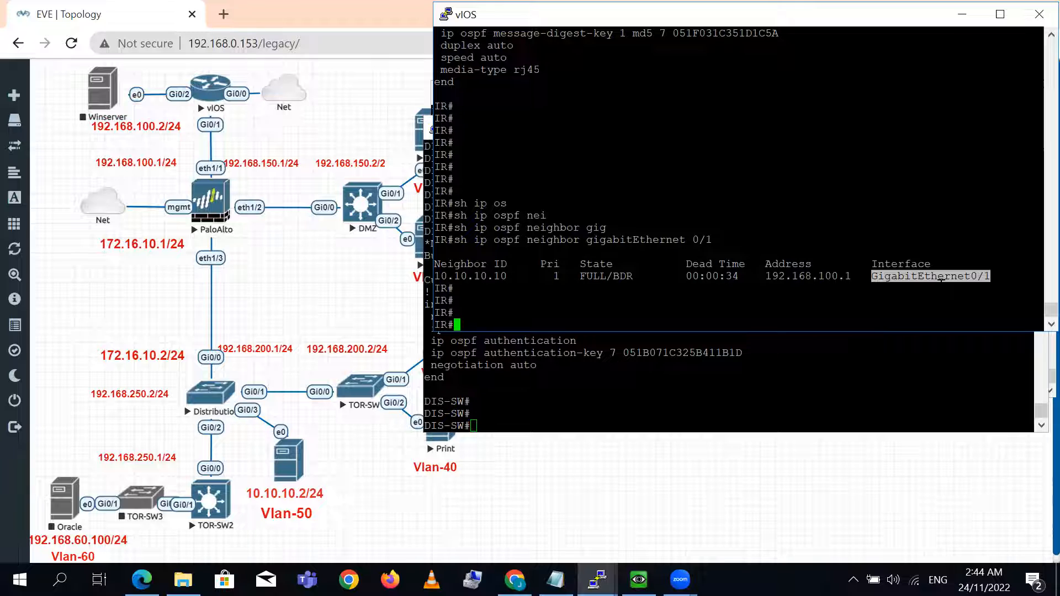
- Show the OSPF interface details for gigabitEthernet 0/1 on the IR router
type("sh ip s")
key("Tab")
key("BackSpace")
type("os")
key("Tab")
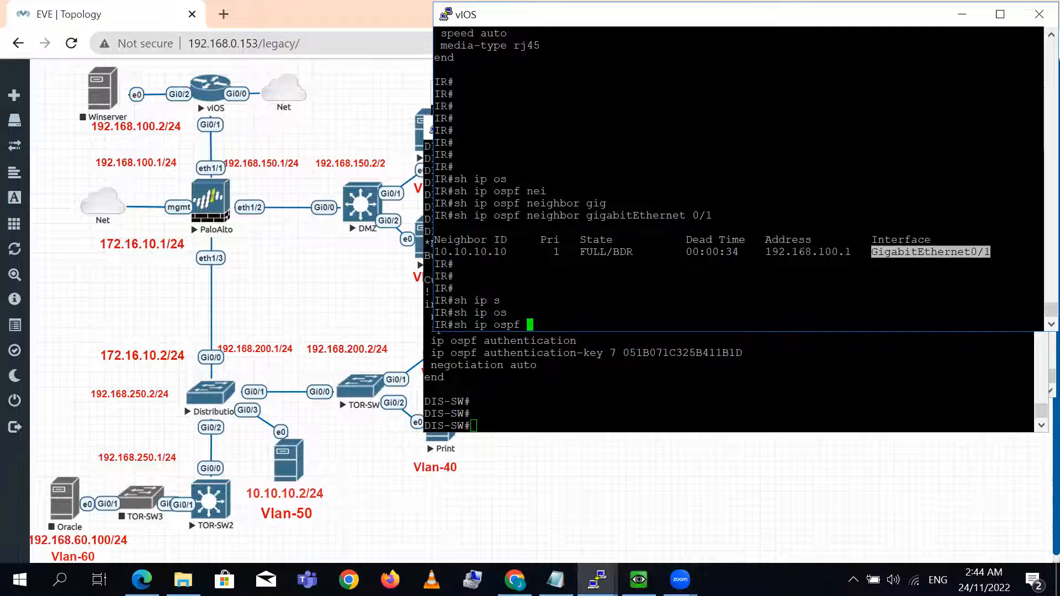
type("in")
key("Tab")
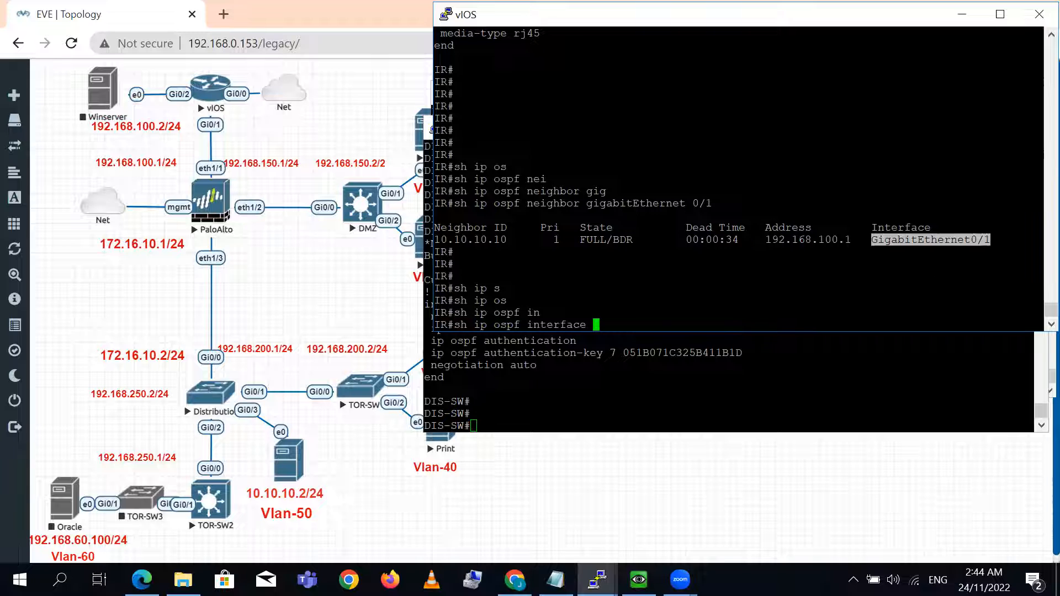
type("gig")
key("Tab")
type("0/")
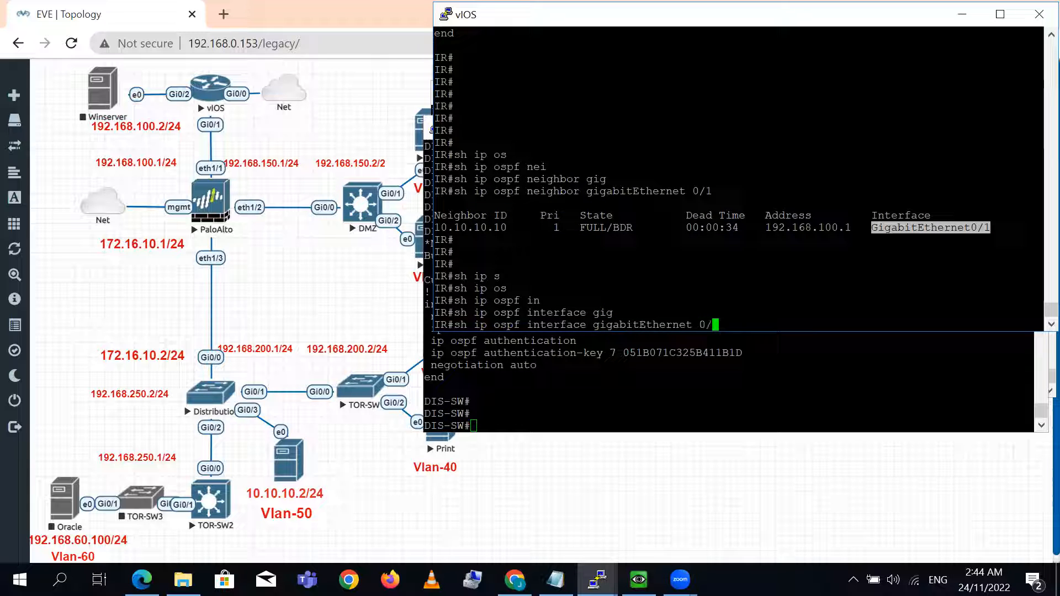
type("1 de")
key("Tab")
type("ta")
key("Tab")
key("BackSpace")
key("BackSpace")
key("BackSpace")
key("BackSpace")
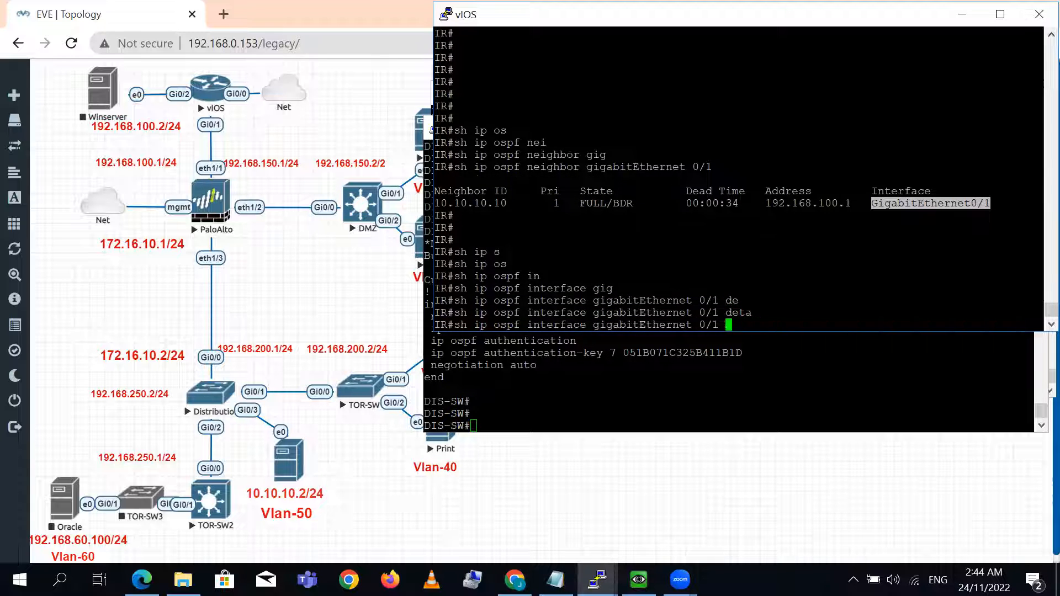
key("Return")
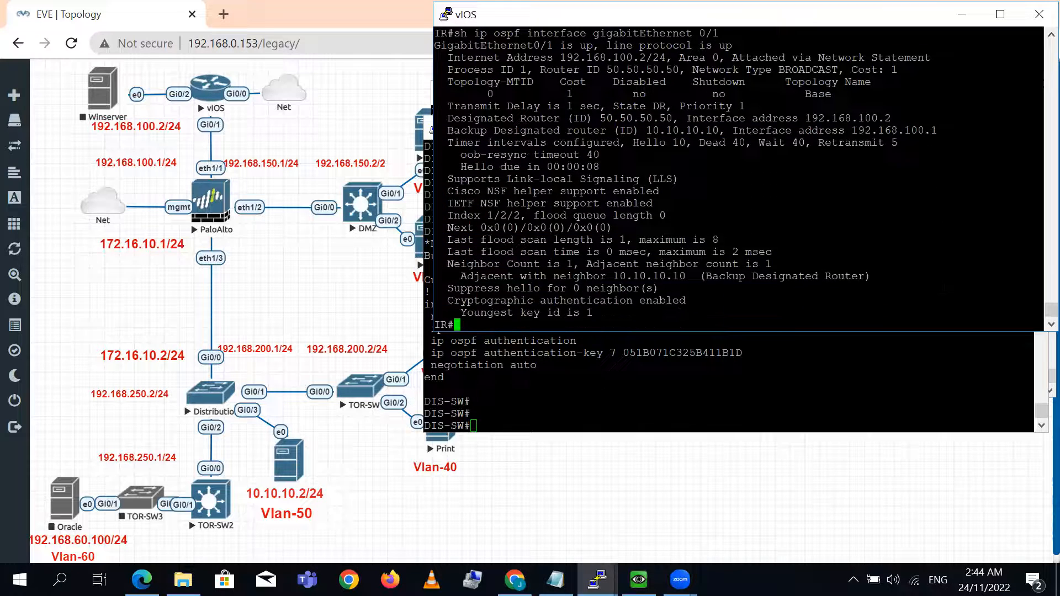
key("Return")
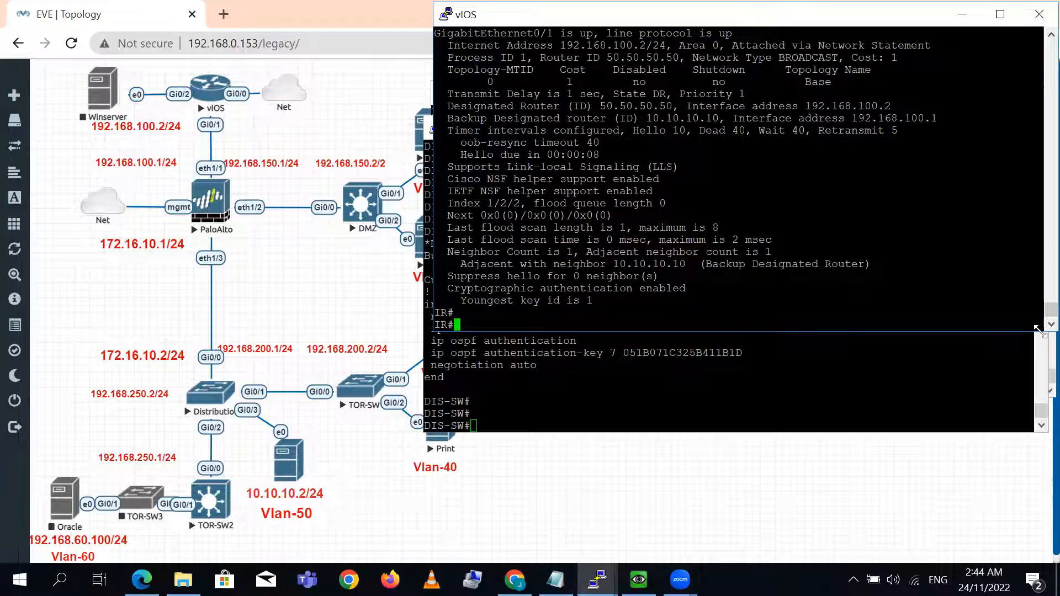
- Enlarge the IR console and examine the interface's priority, state, designated router and authentication lines
left_click_drag(1038, 335, 1038, 384)
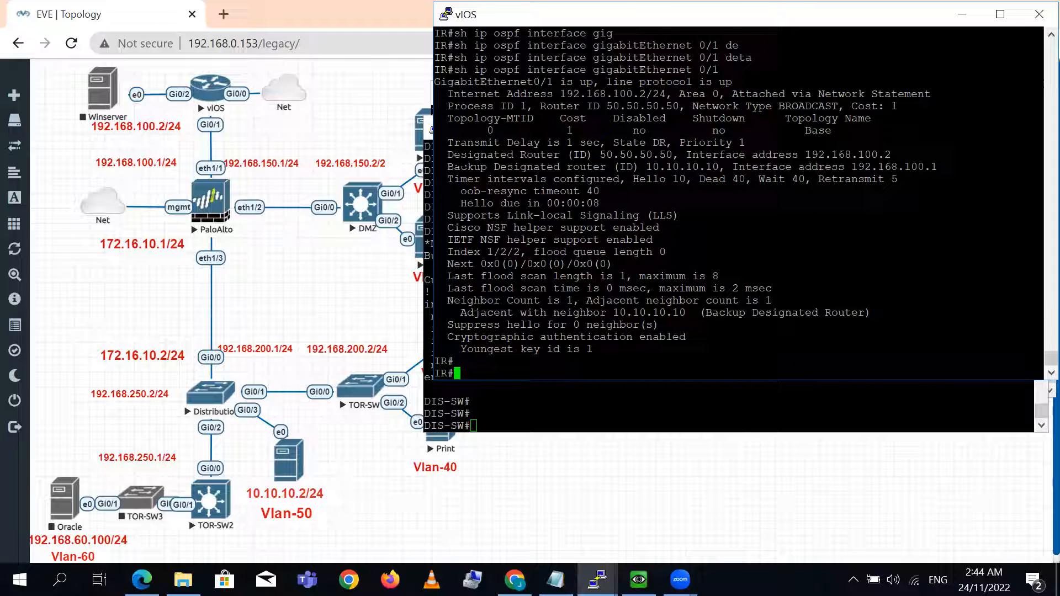
left_click_drag(440, 155, 741, 143)
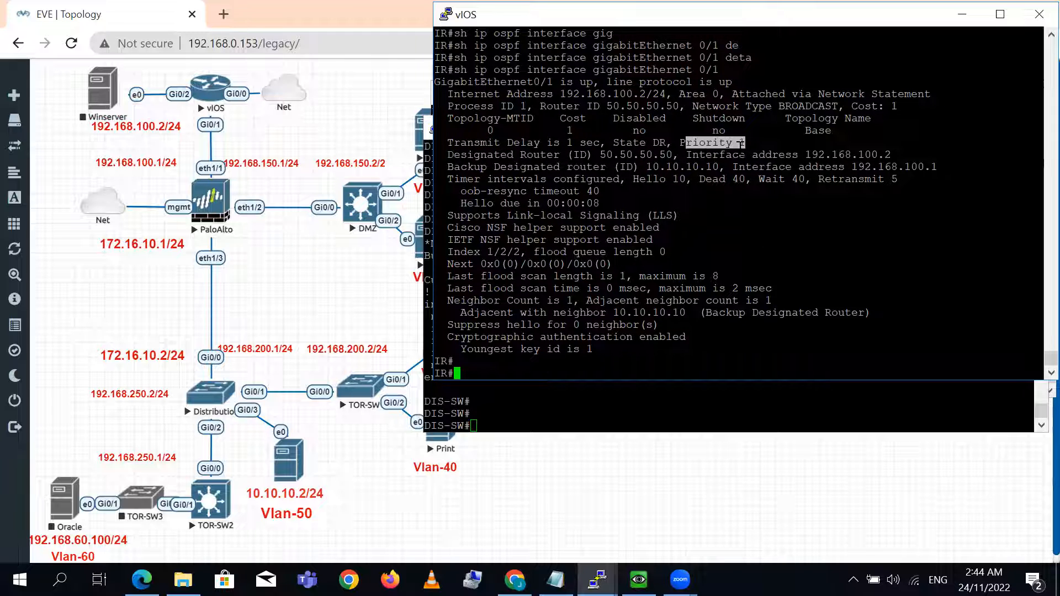
double_click(637, 143)
triple_click(836, 155)
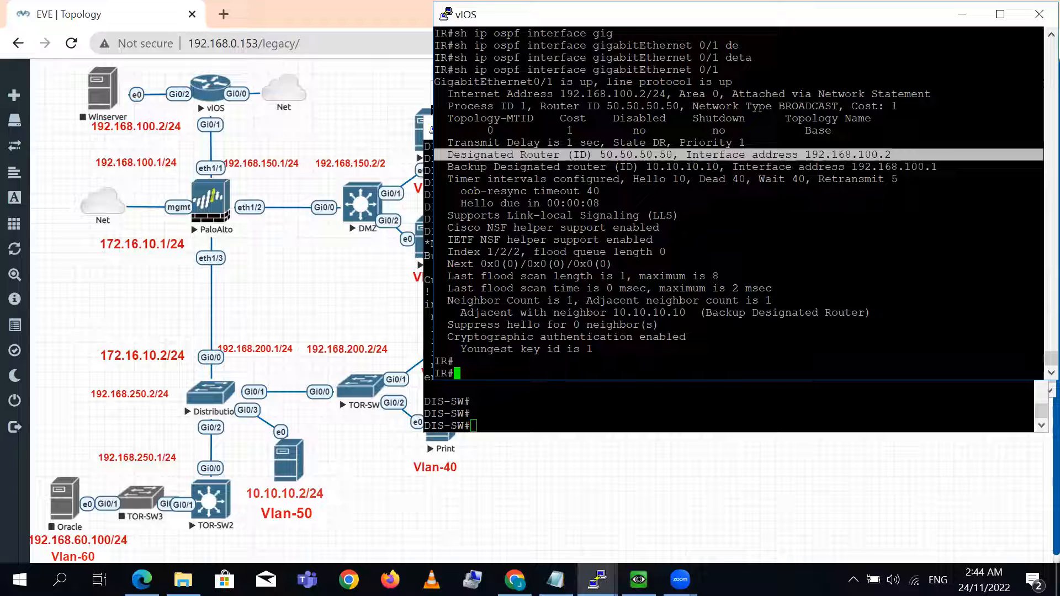
triple_click(609, 336)
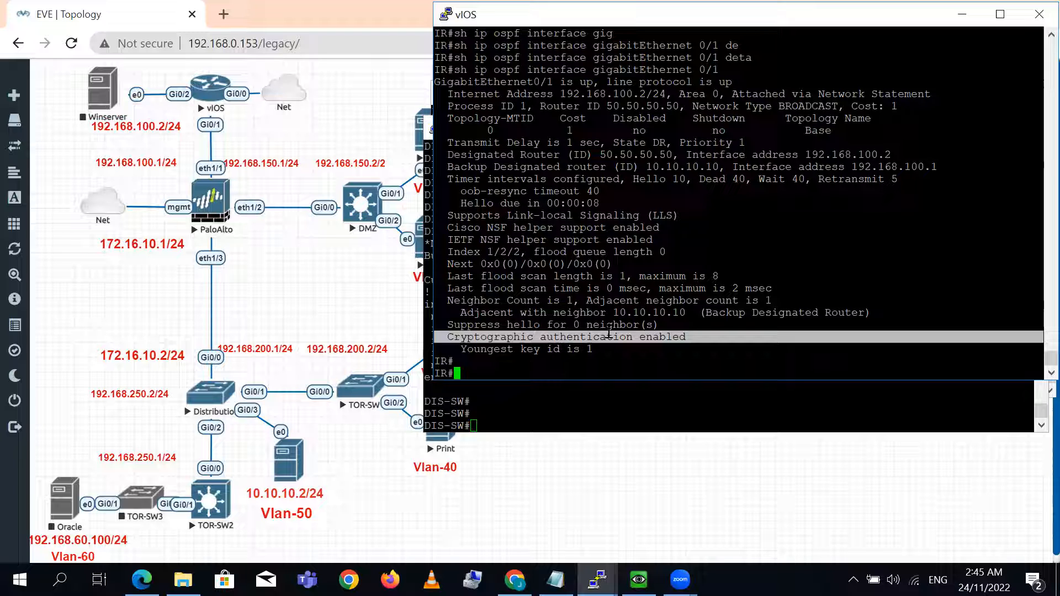
triple_click(602, 337)
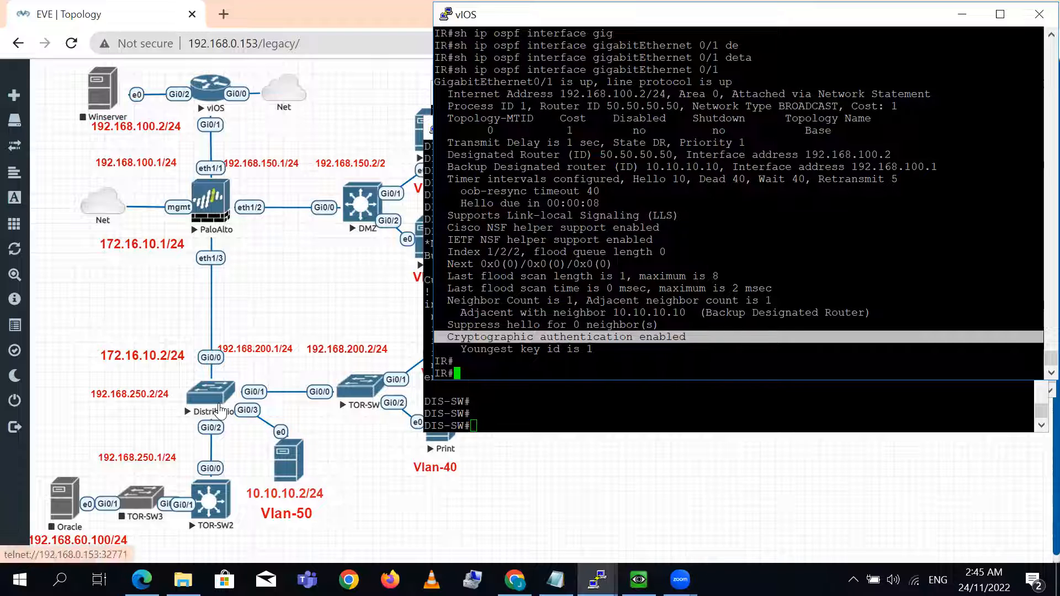
- Show the OSPF interface details for gigabitEthernet 0/0 on the Distribution switch
left_click(552, 409)
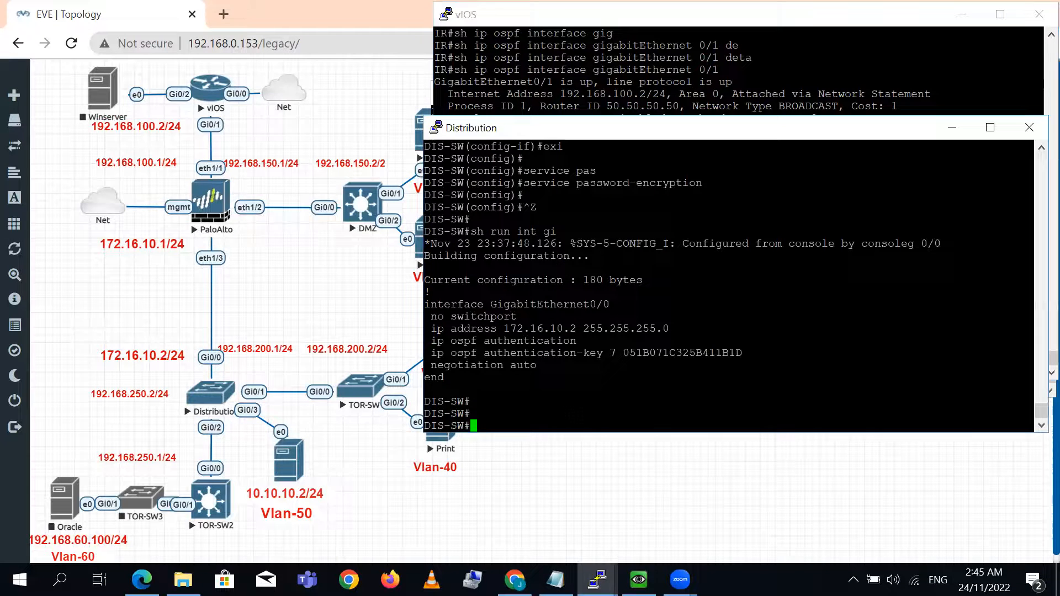
key("Return")
key("Return")
type("sh i")
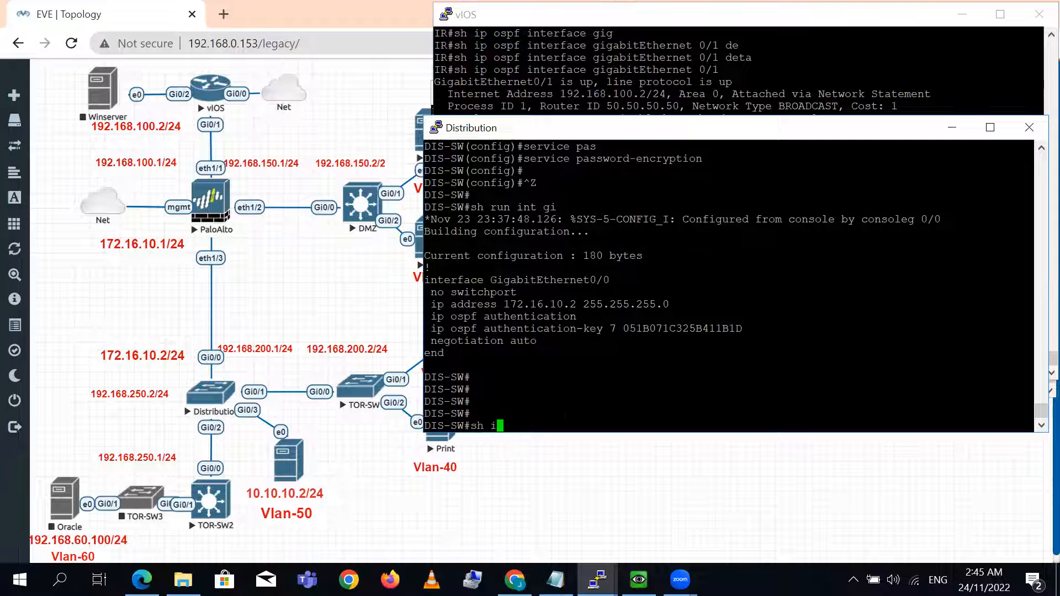
type("p os")
key("Tab")
type("gig")
key("Tab")
key("BackSpace")
key("BackSpace")
key("BackSpace")
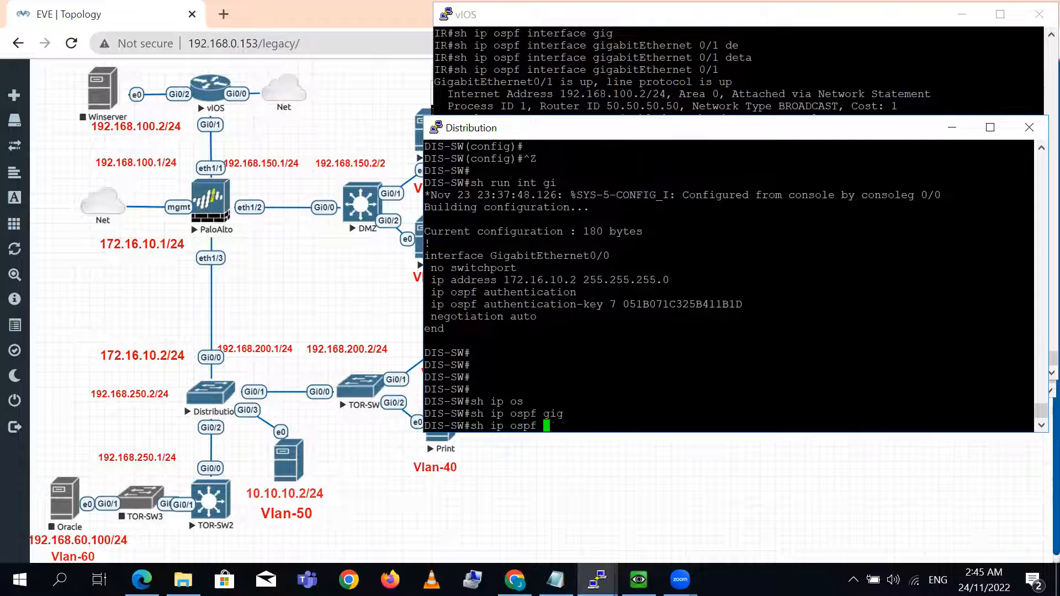
type("in")
key("Tab")
type("gig")
key("Tab")
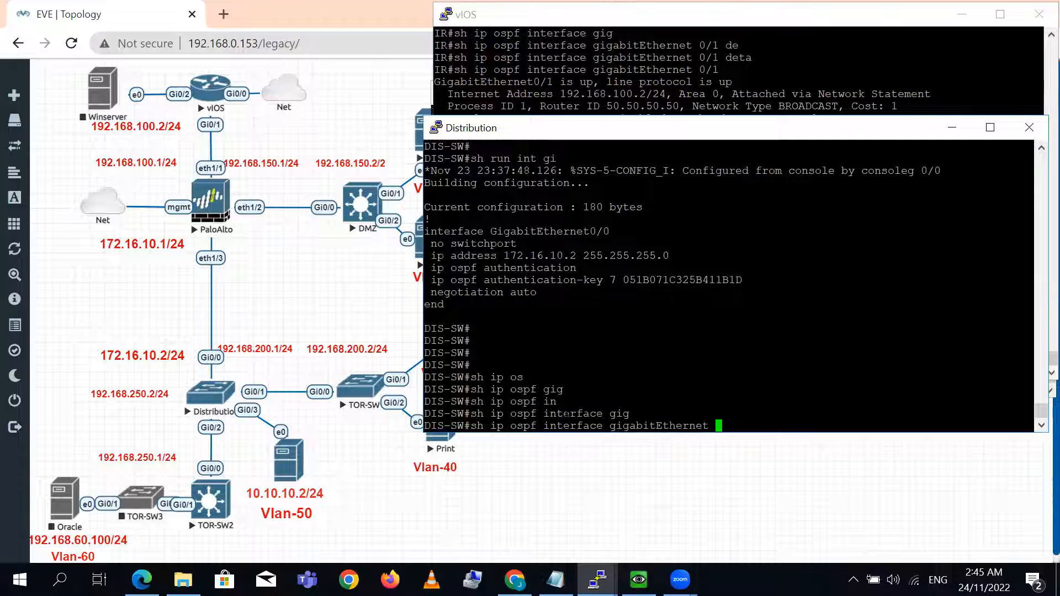
type("0/0")
key("Return")
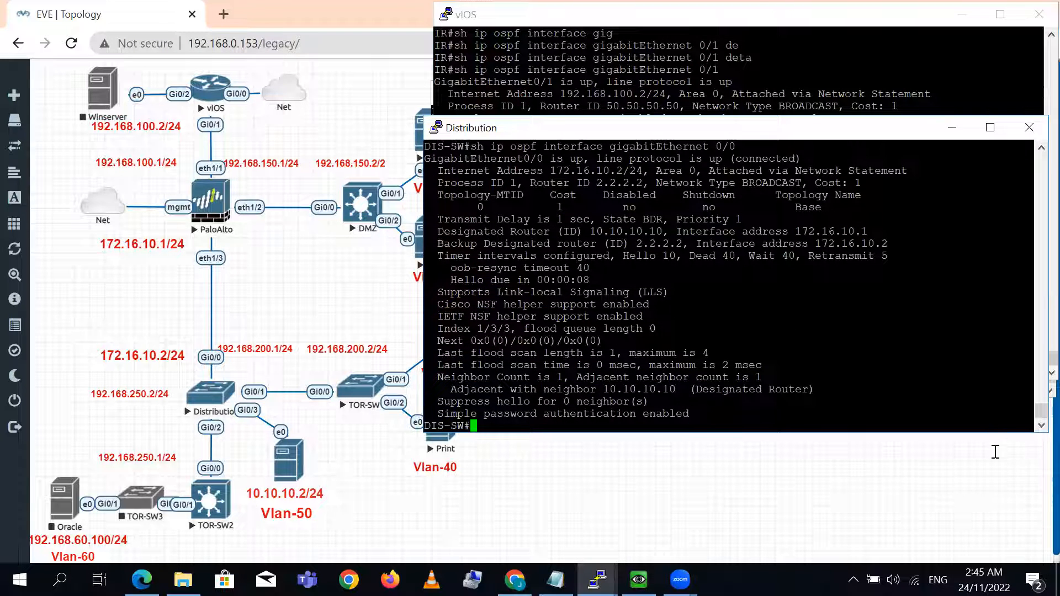
- Enlarge the Distribution console and examine the interface's state, designated router ID and authentication type
left_click_drag(993, 432, 993, 494)
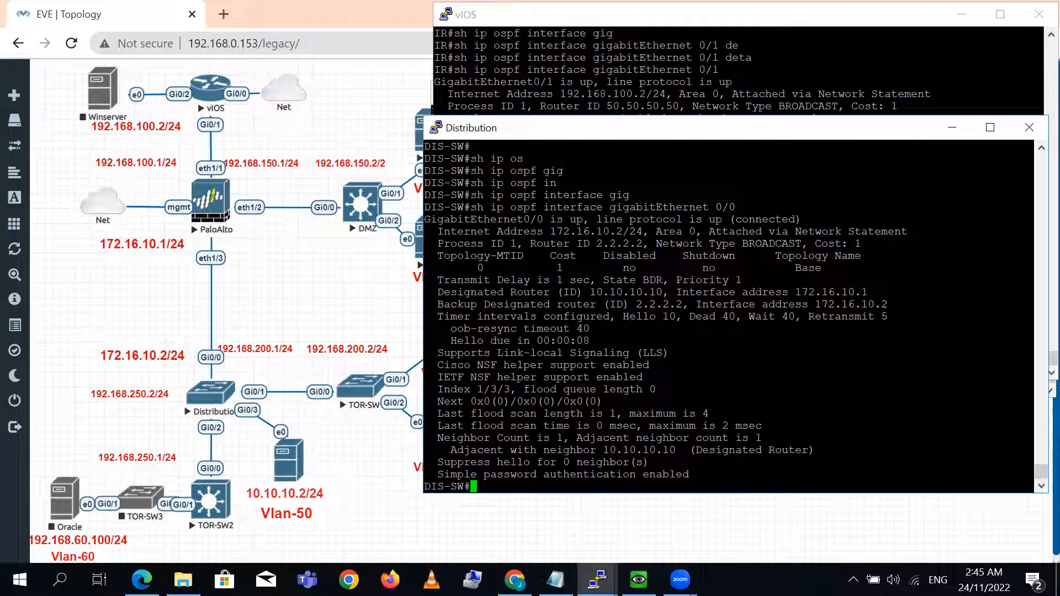
triple_click(710, 281)
double_click(601, 280)
left_click(603, 281)
left_click(561, 292)
left_click_drag(453, 294, 662, 293)
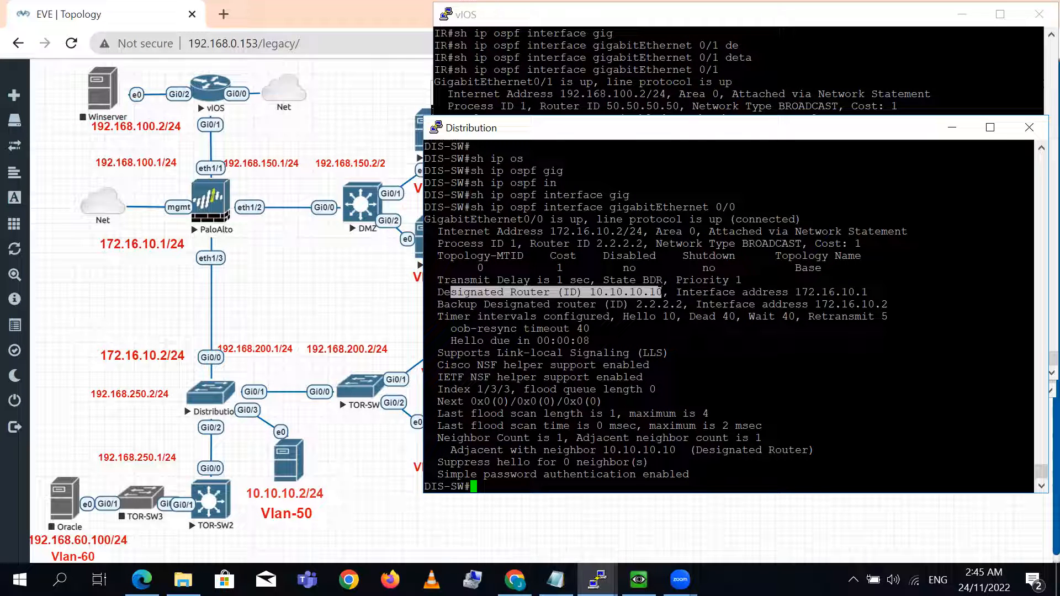
triple_click(592, 474)
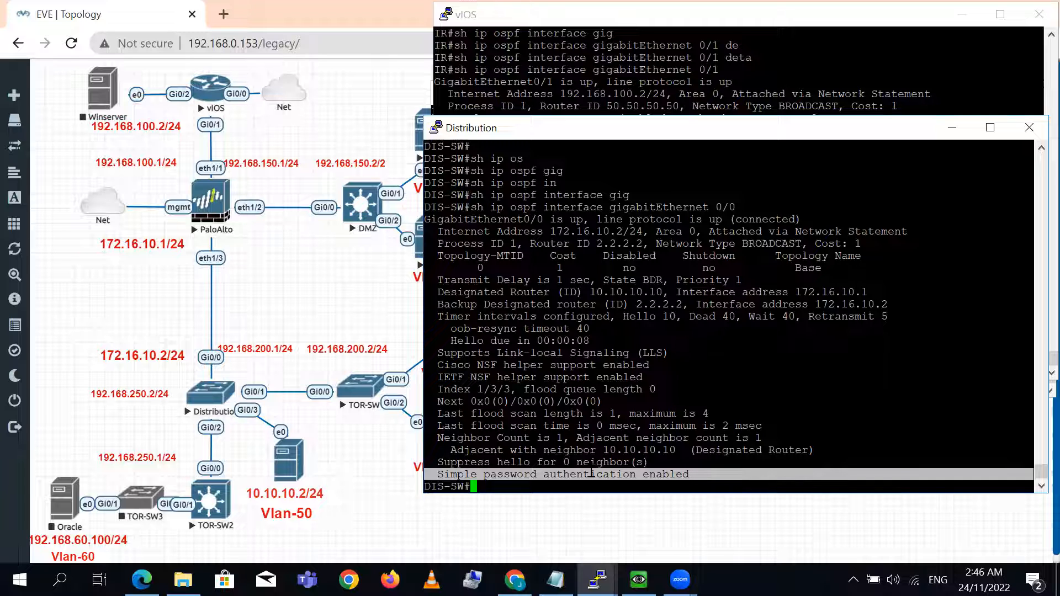
- Highlight the authentication type in the OSPF interface output on the Distribution switch
key("Return")
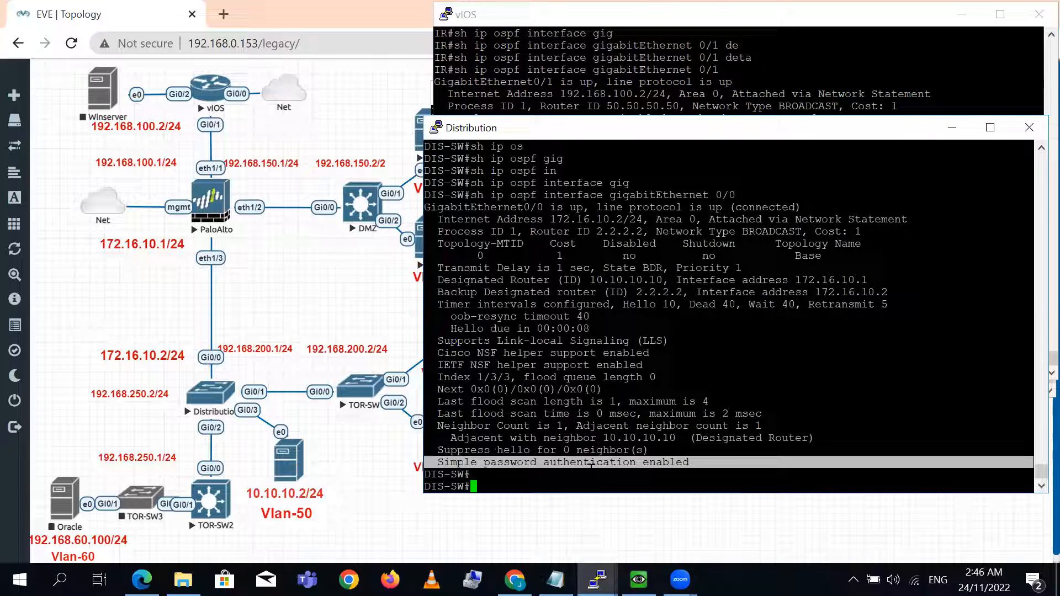
key("Return")
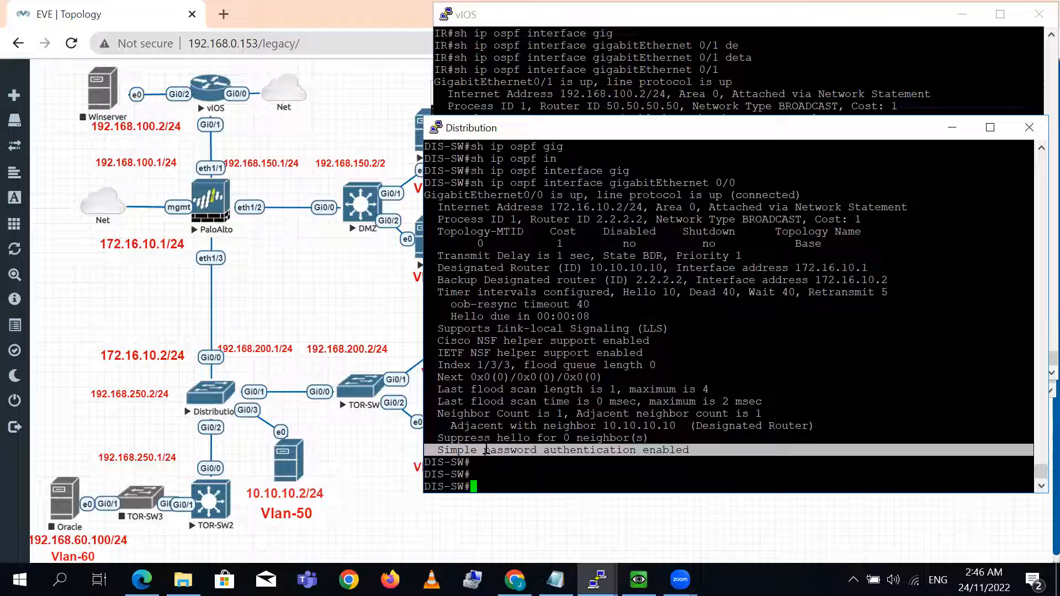
double_click(459, 450)
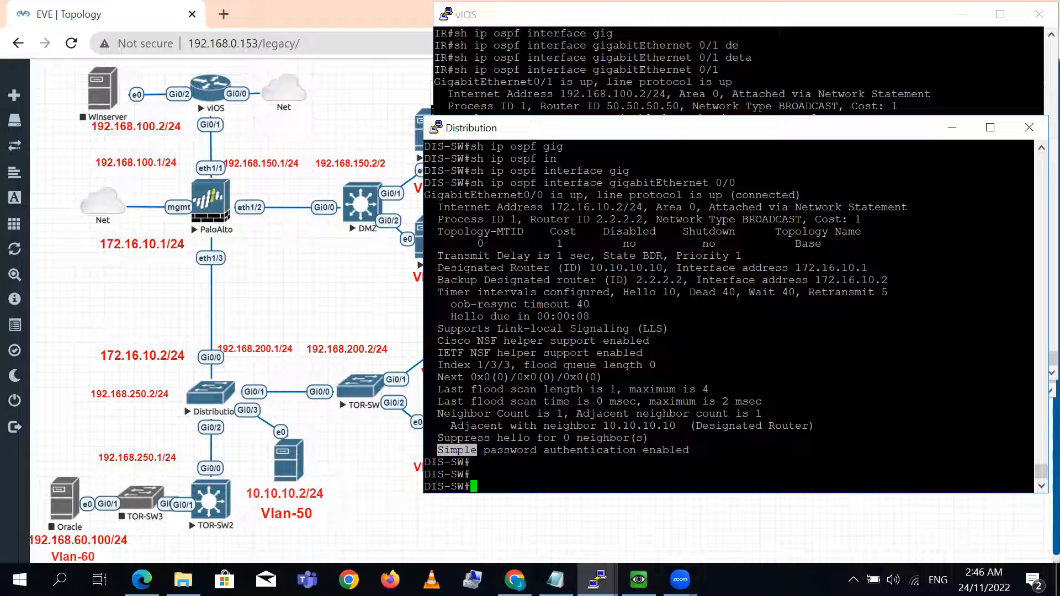
- Bring up the DMZ switch's console and begin a show ip ospf command
mouse_move(597, 580)
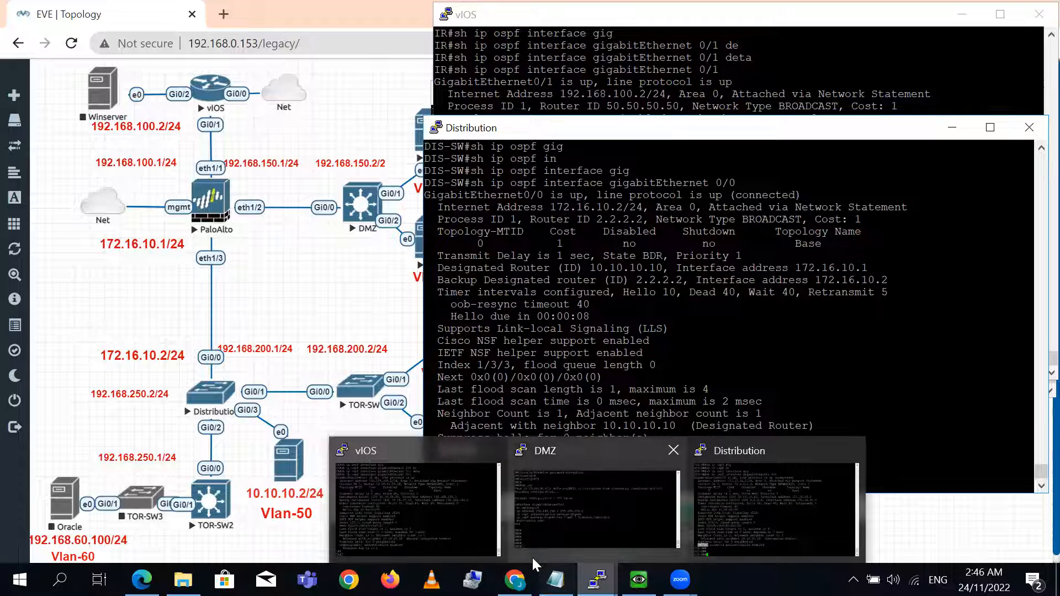
left_click(556, 492)
type("sh ip os")
key("Tab")
type("nei")
key("Tab")
type("gig")
key("Tab")
key("BackSpace")
key("BackSpace")
key("BackSpace")
key("BackSpace")
key("BackSpace")
key("BackSpace")
key("BackSpace")
key("BackSpace")
key("BackSpace")
key("BackSpace")
key("BackSpace")
key("BackSpace")
key("BackSpace")
key("BackSpace")
key("BackSpace")
key("BackSpace")
key("BackSpace")
key("BackSpace")
key("BackSpace")
key("BackSpace")
key("BackSpace")
key("BackSpace")
key("BackSpace")
key("BackSpace")
key("BackSpace")
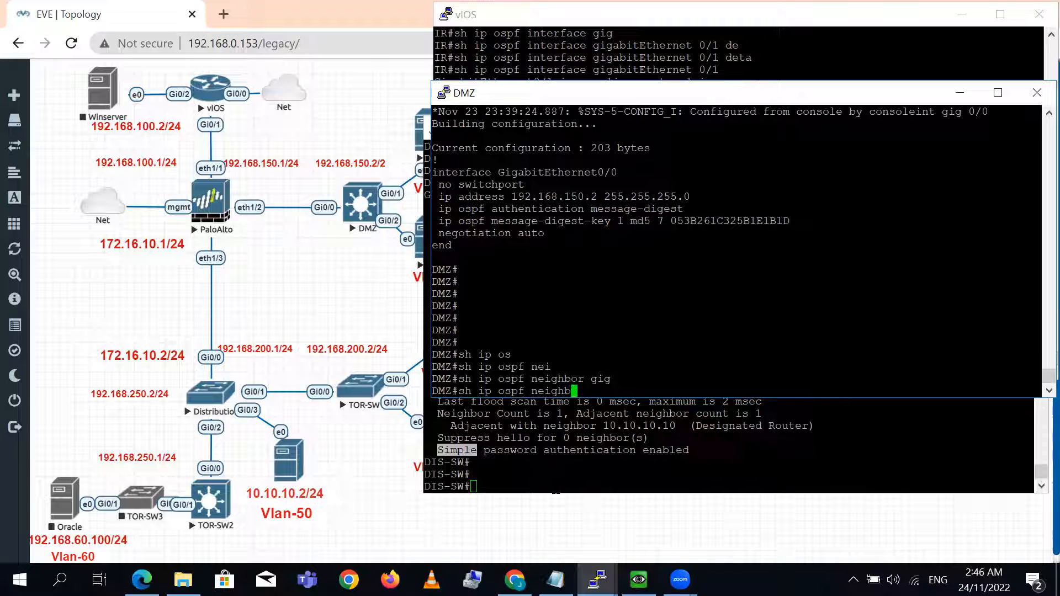
- Show the OSPF interface details for gigabitEthernet 0/0 on the DMZ switch
type("in")
key("Tab")
type("gig 0/0")
key("Return")
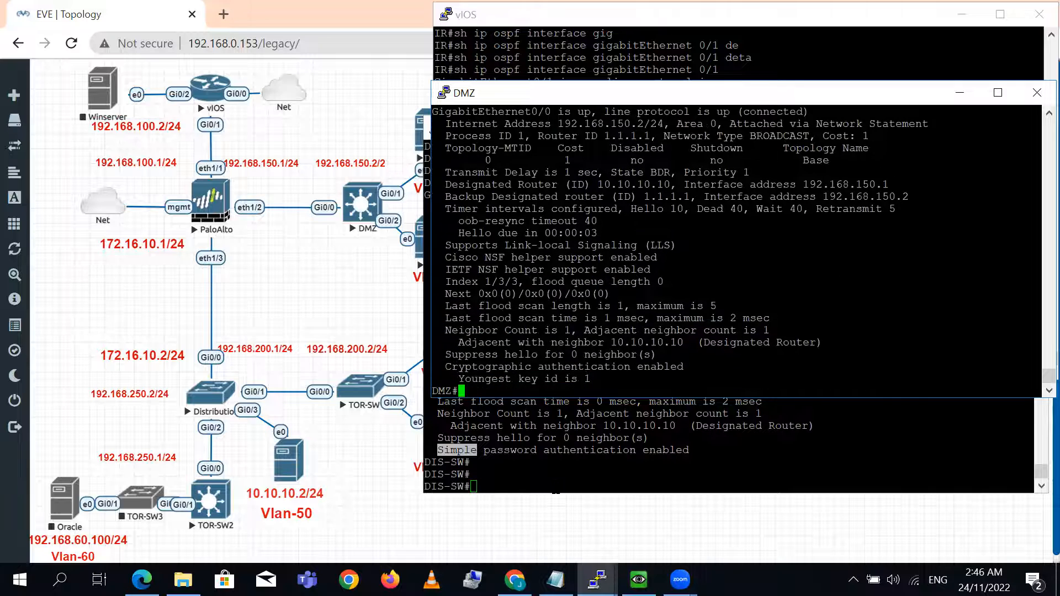
- Highlight the authentication line in the DMZ switch's interface output and add blank prompt lines below it
triple_click(590, 367)
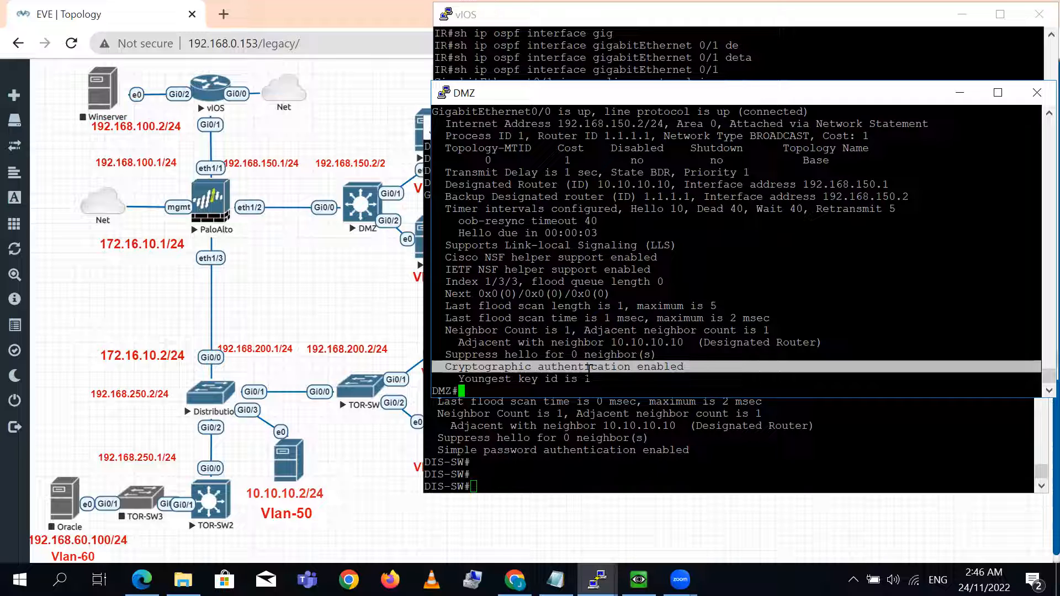
key("Return")
key("Return")
key("Return")
key("Return")
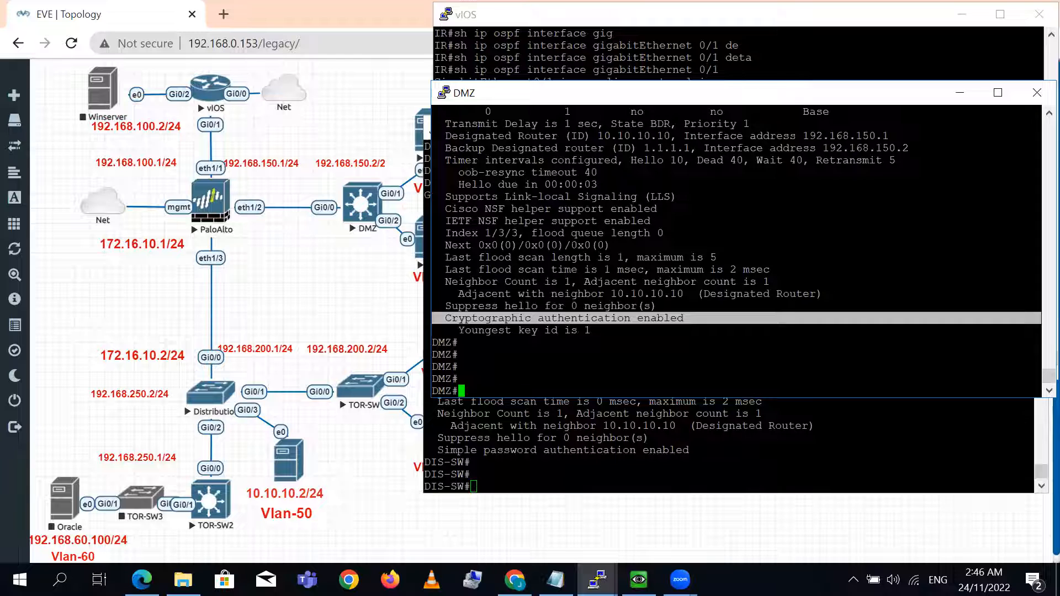
- Return to the IR router's console and list its OSPF neighbors
left_click(298, 289)
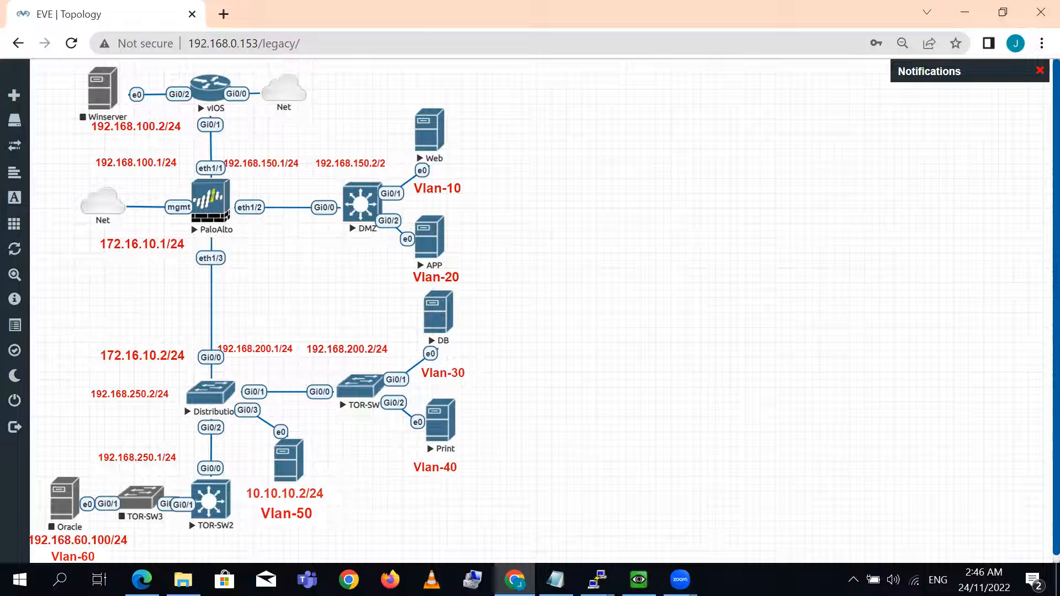
mouse_move(598, 580)
left_click(699, 525)
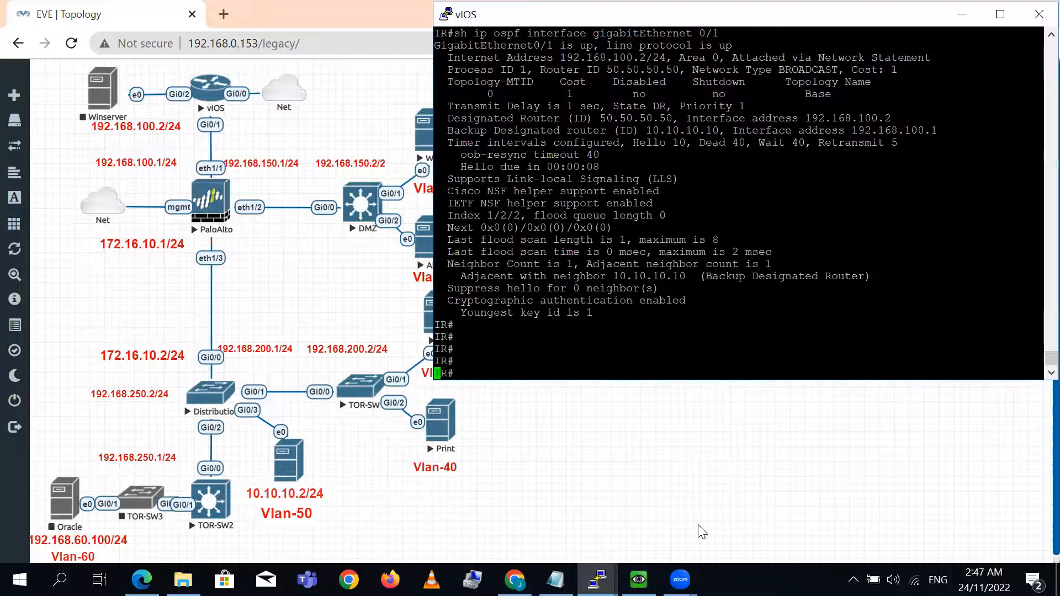
key("Return")
key("Return")
key("Return")
key("Return")
key("Return")
type("sh ip")
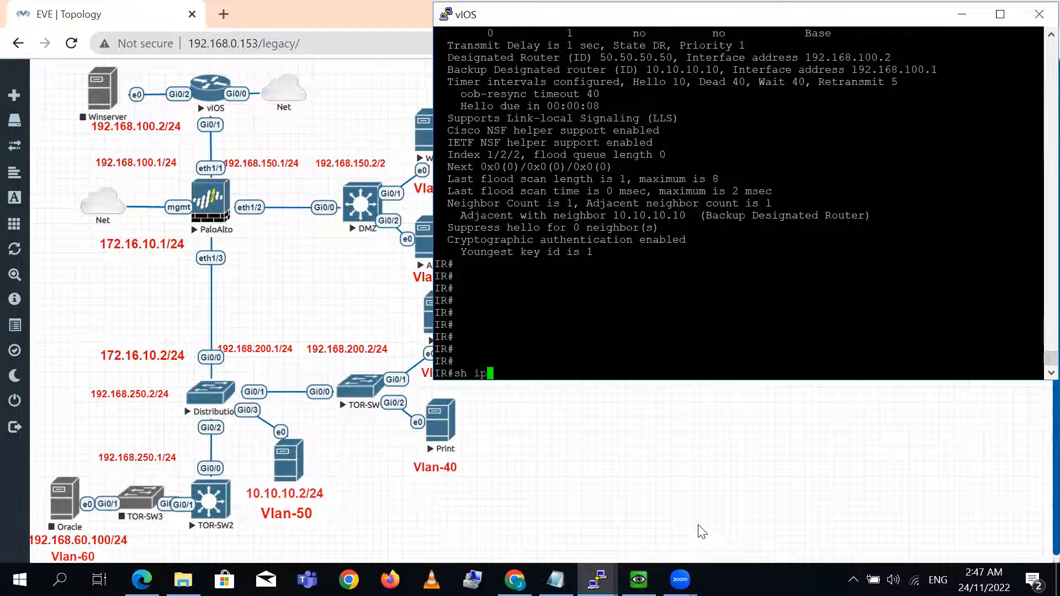
type(" os")
key("Tab")
type("nei")
key("Tab")
key("Return")
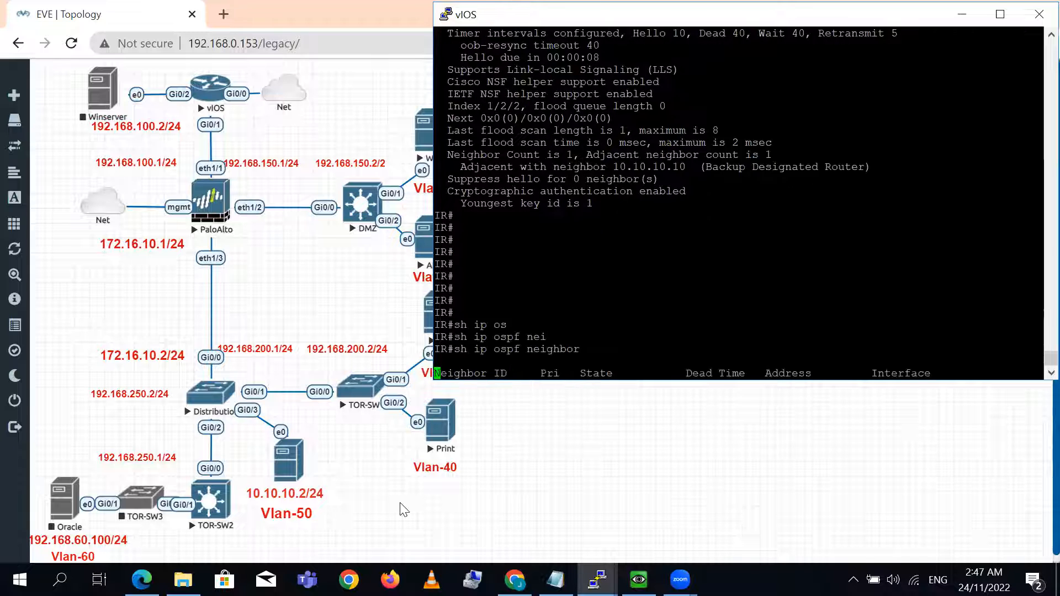
- Examine the neighbor ID, priority and state of the neighbor listed on the IR router
key("Return")
key("Return")
key("Return")
key("Return")
key("Return")
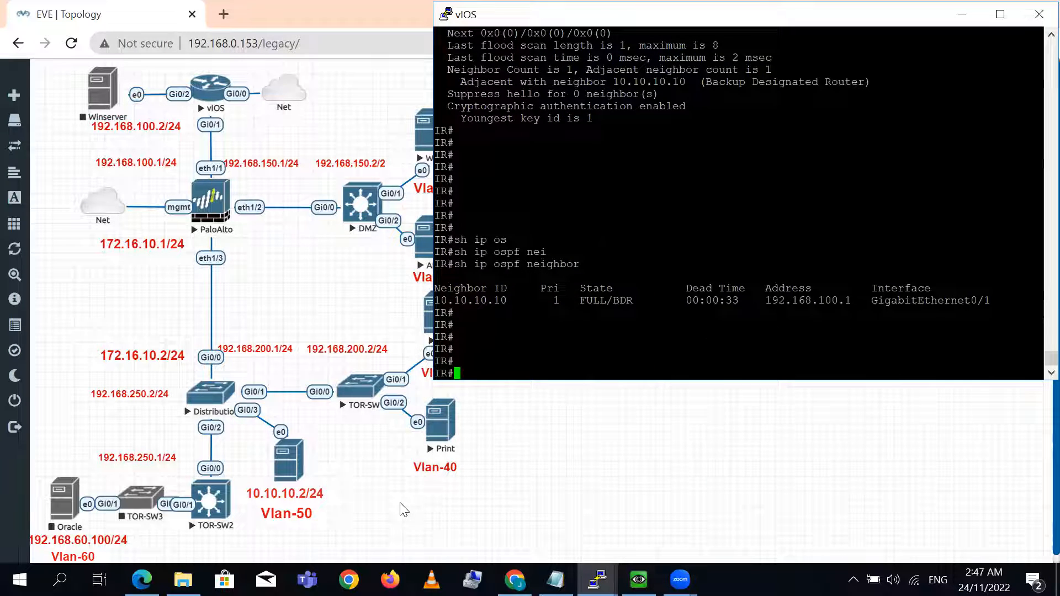
key("Return")
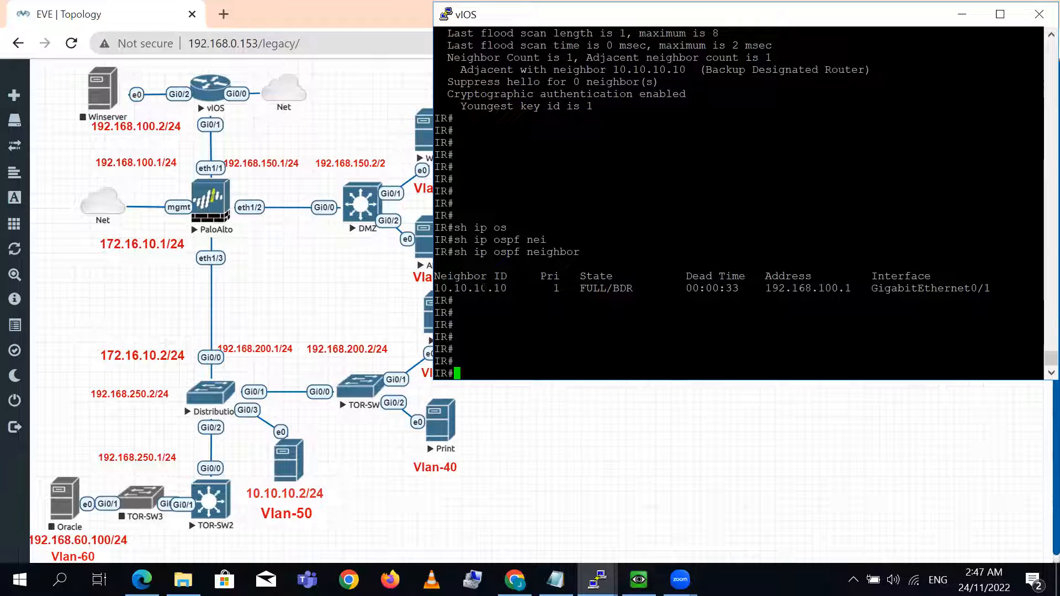
double_click(476, 287)
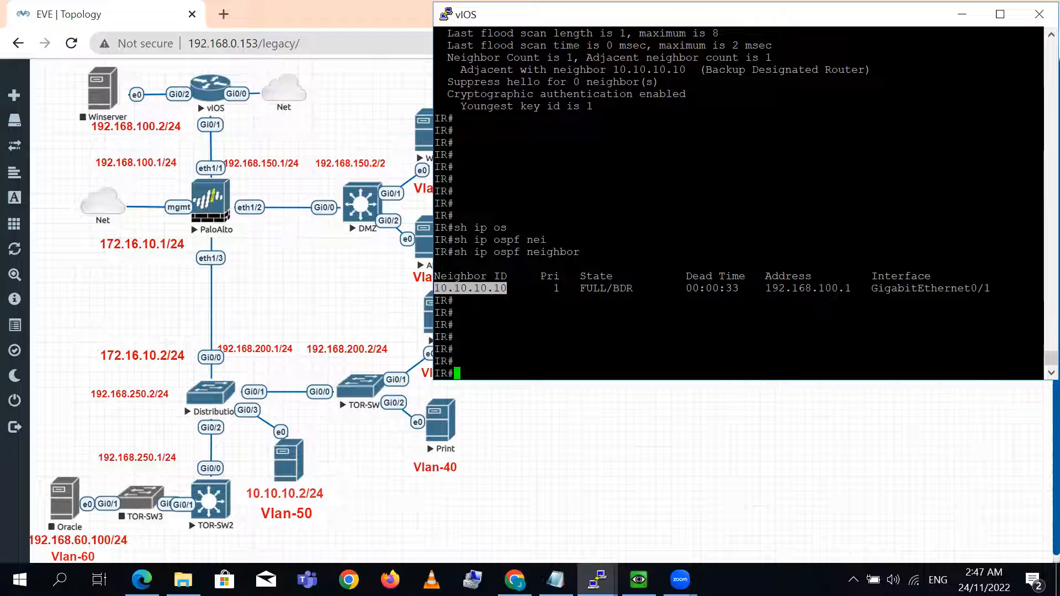
left_click_drag(548, 289, 565, 288)
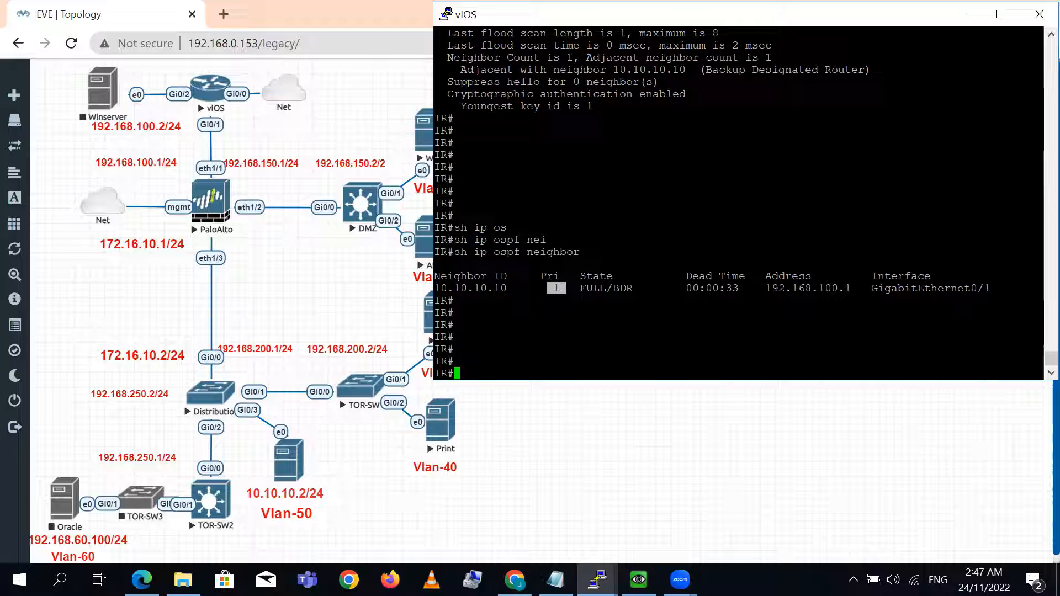
double_click(467, 288)
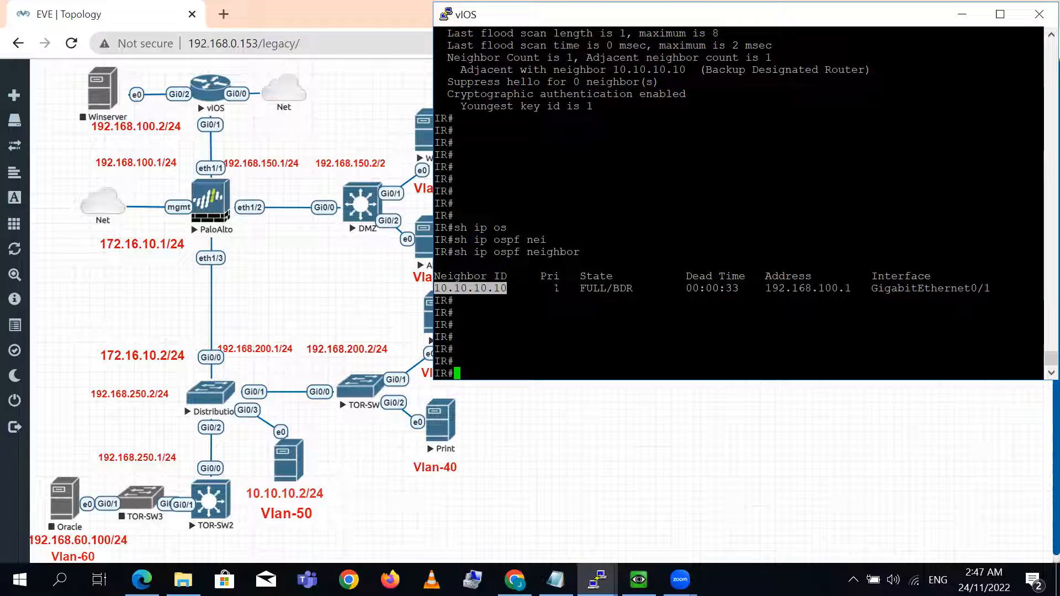
double_click(558, 288)
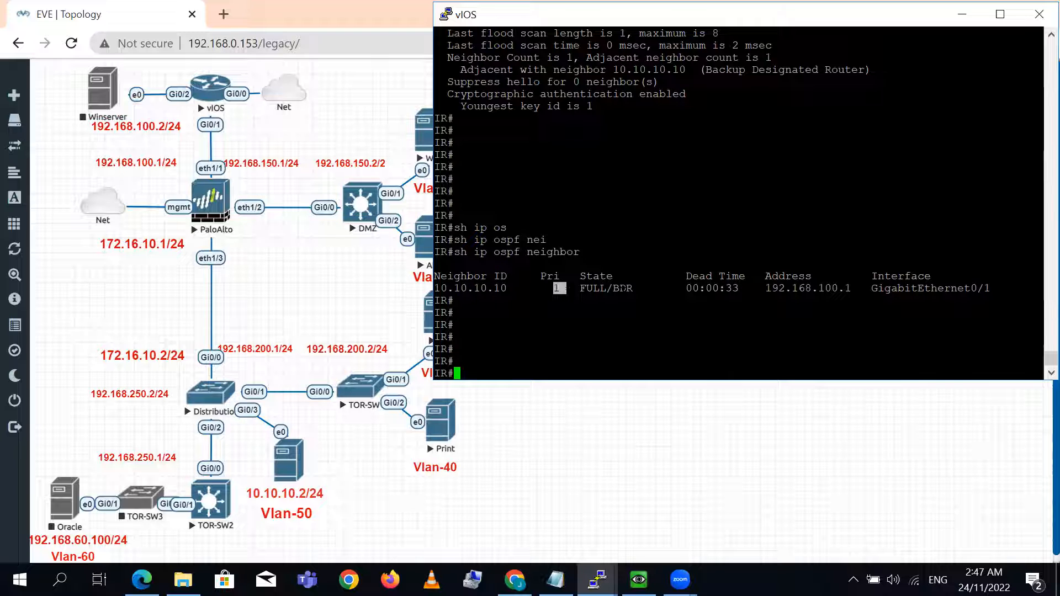
left_click_drag(607, 288, 638, 288)
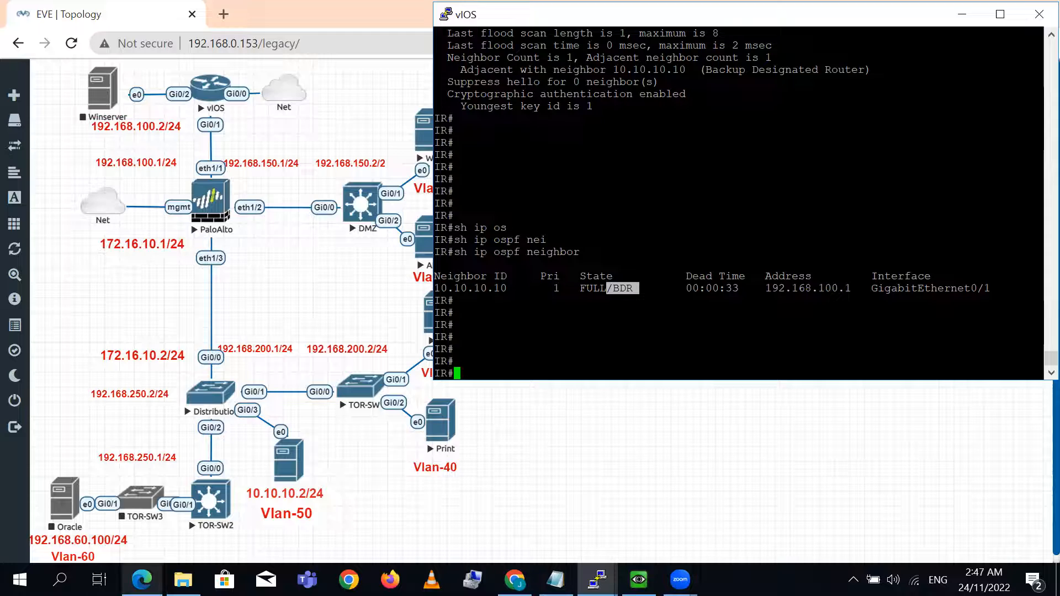
- Switch to the Palo Alto web interface, open the Default_Route virtual router and maximize the window
left_click(142, 580)
left_click(358, 409)
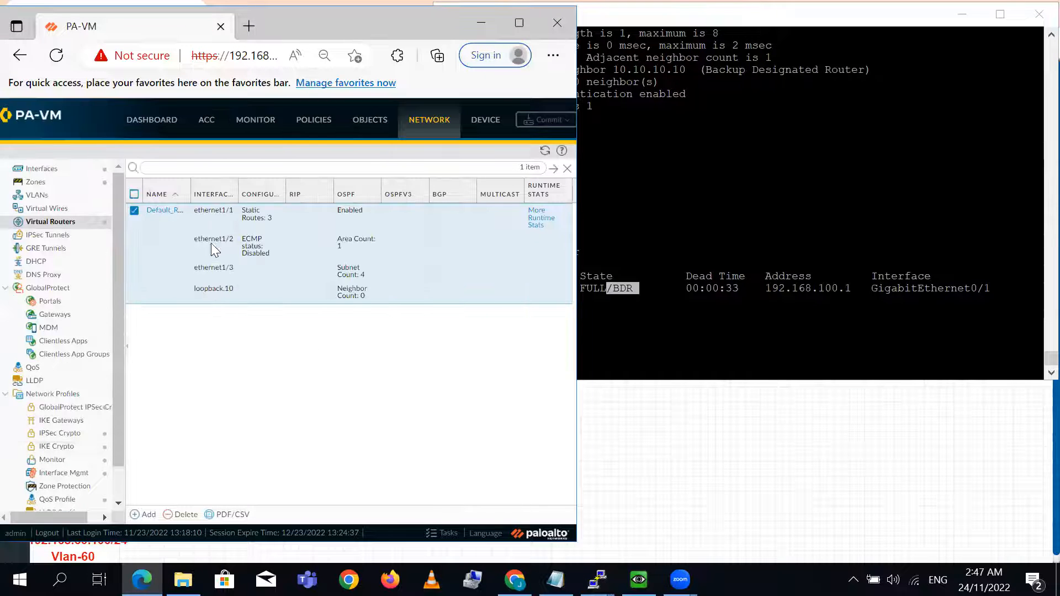
left_click(165, 210)
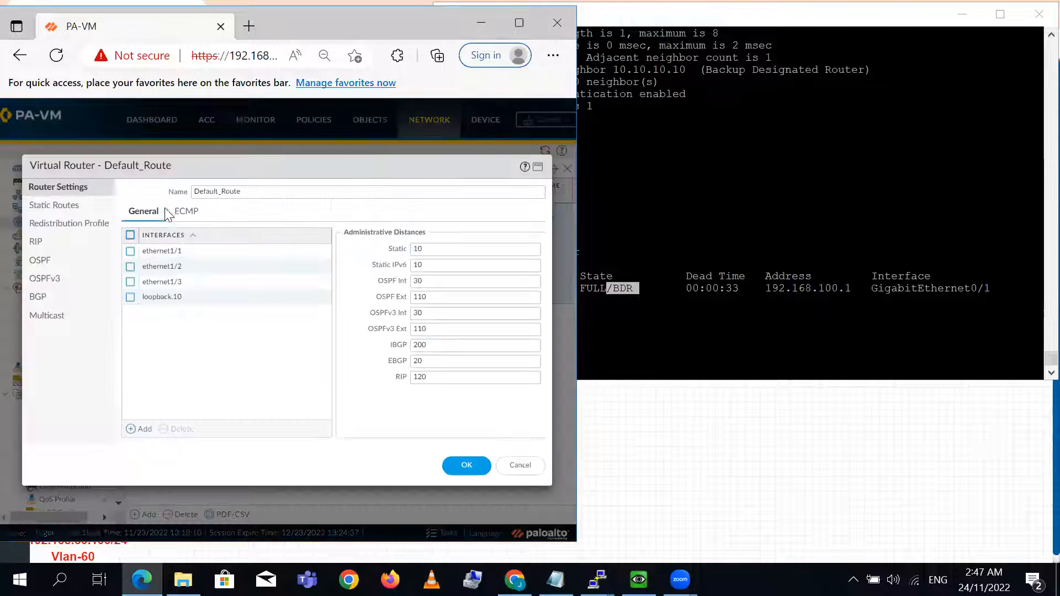
double_click(330, 15)
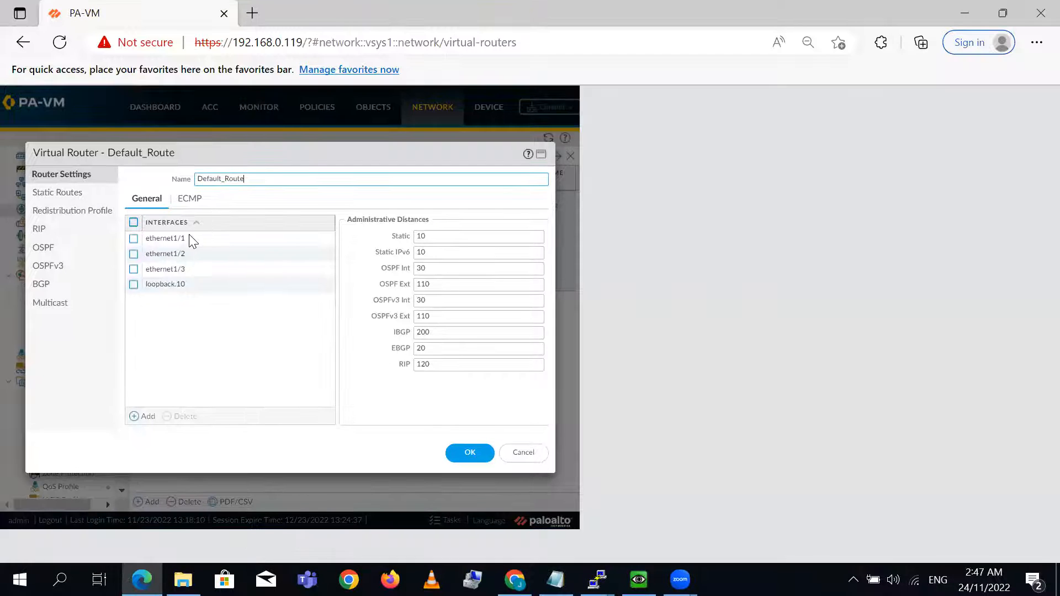
- Open the ethernet1/1 interface settings within OSPF area 0.0.0.0 of the Default_Route virtual router
left_click(171, 240)
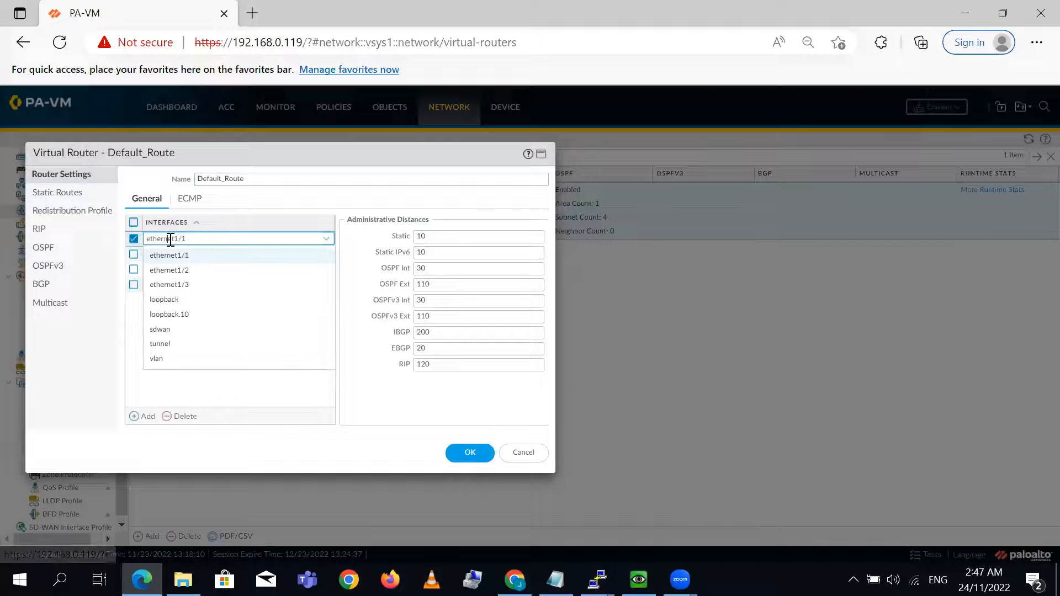
left_click(94, 366)
left_click(53, 248)
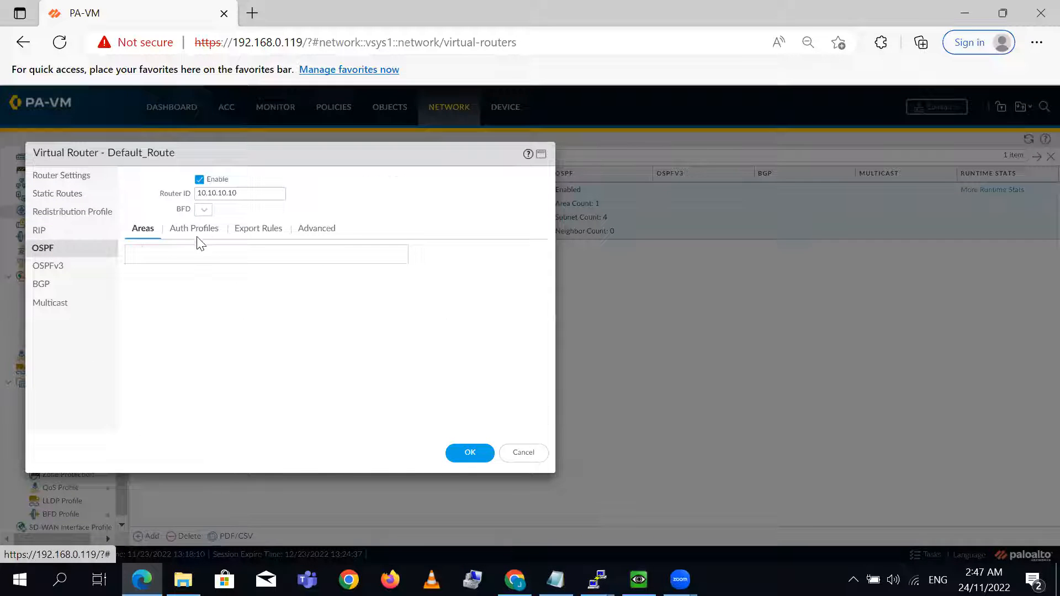
left_click(157, 271)
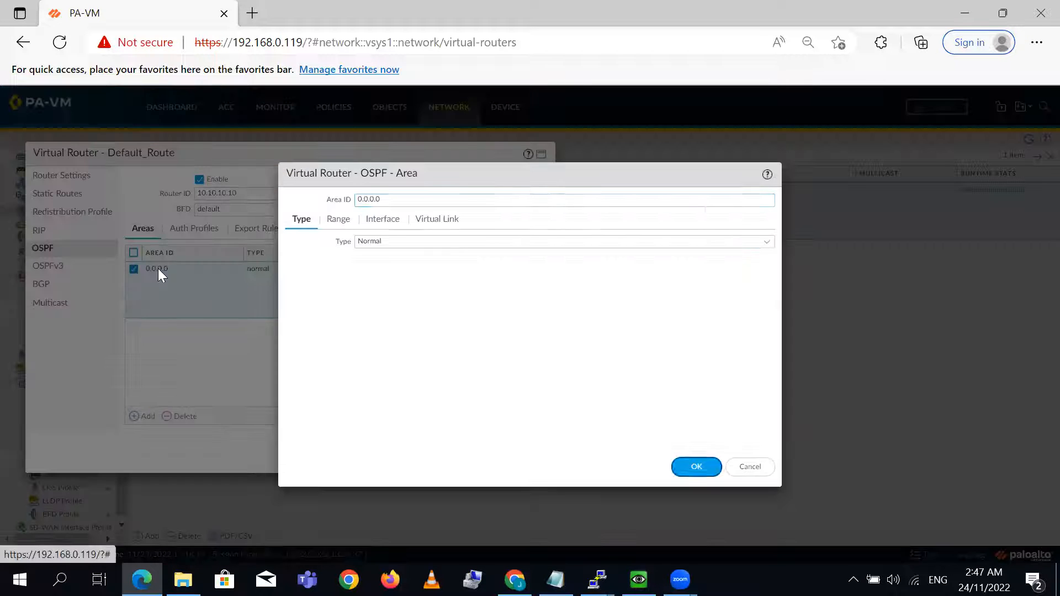
left_click(377, 226)
left_click(318, 269)
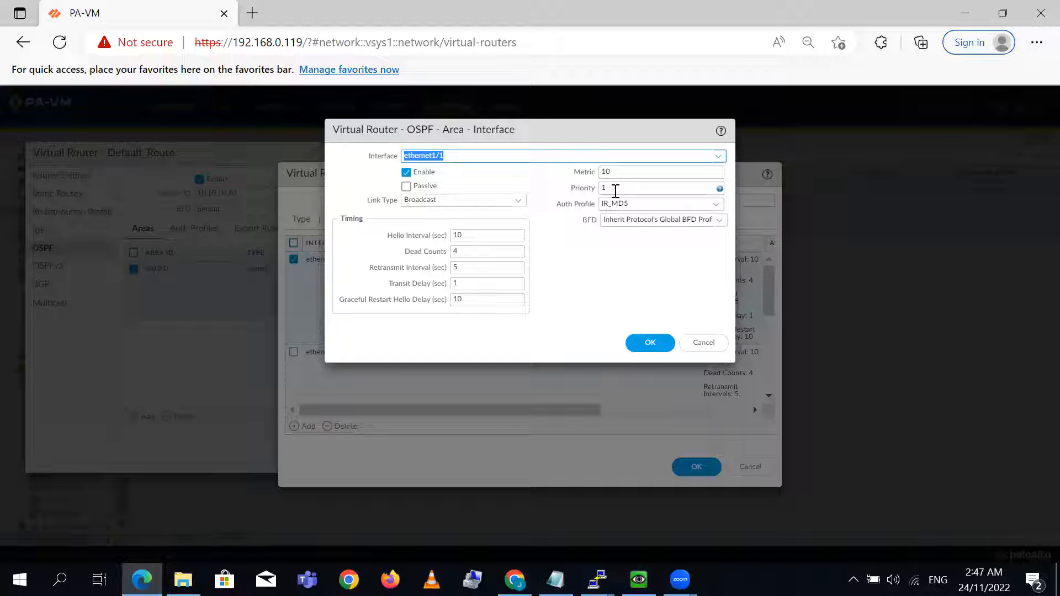
- Set the OSPF priority of ethernet1/1 to 5 and accept the area and virtual router changes
left_click(620, 189)
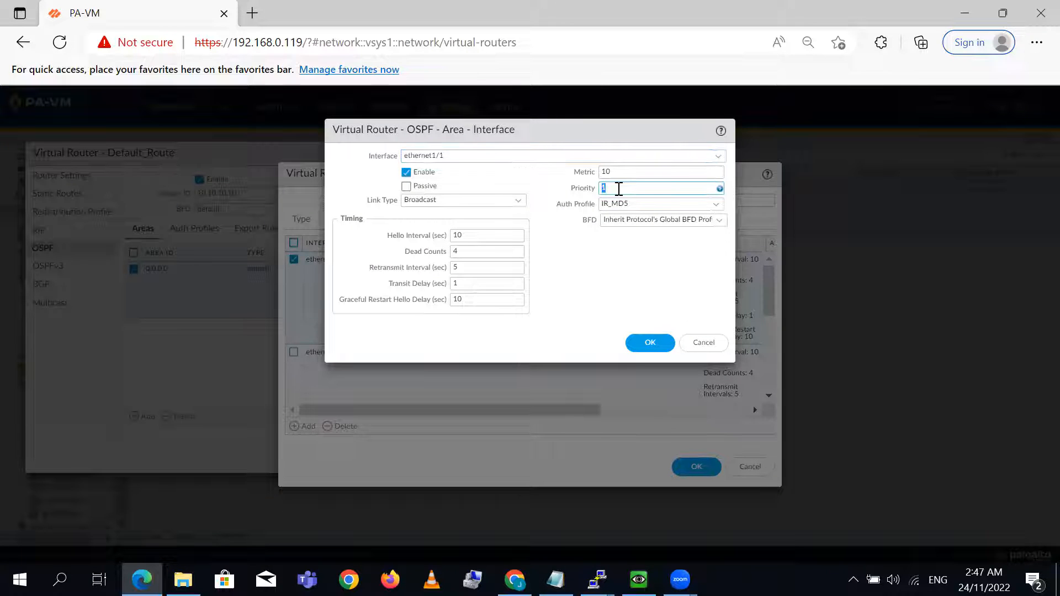
type("5")
left_click(646, 343)
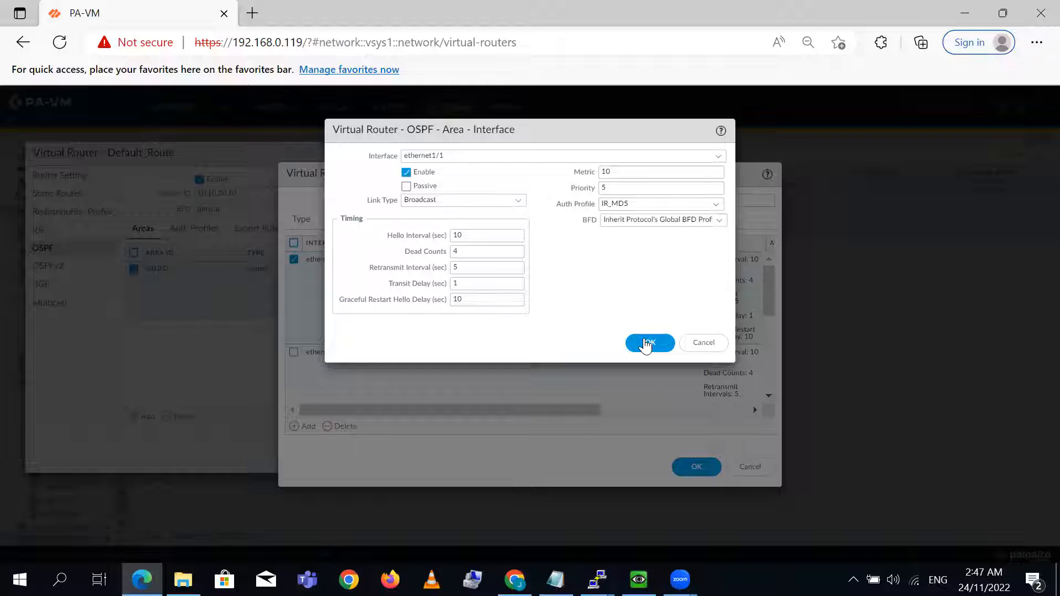
left_click(645, 345)
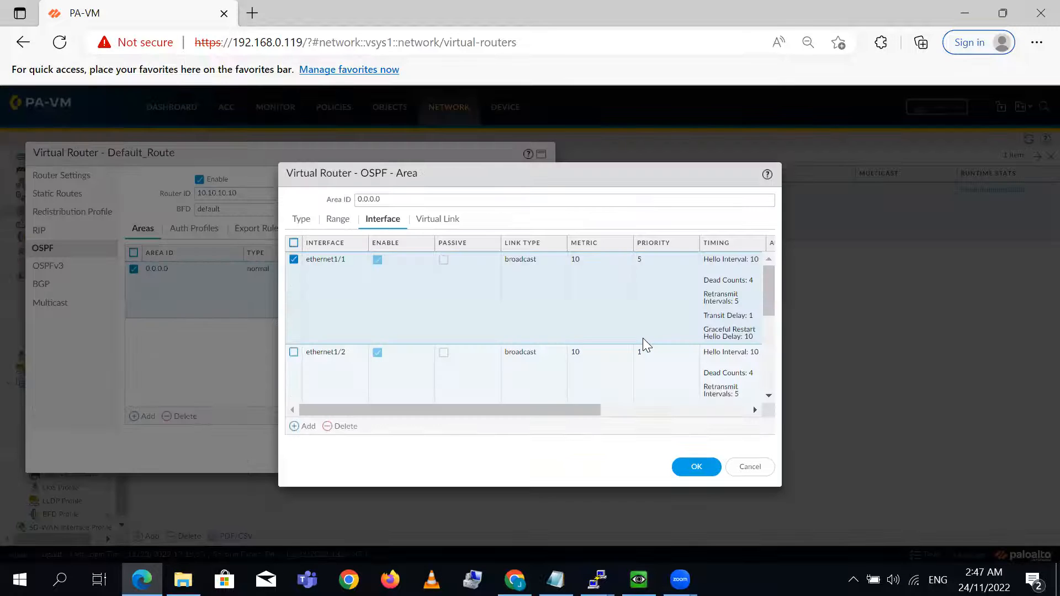
left_click(699, 467)
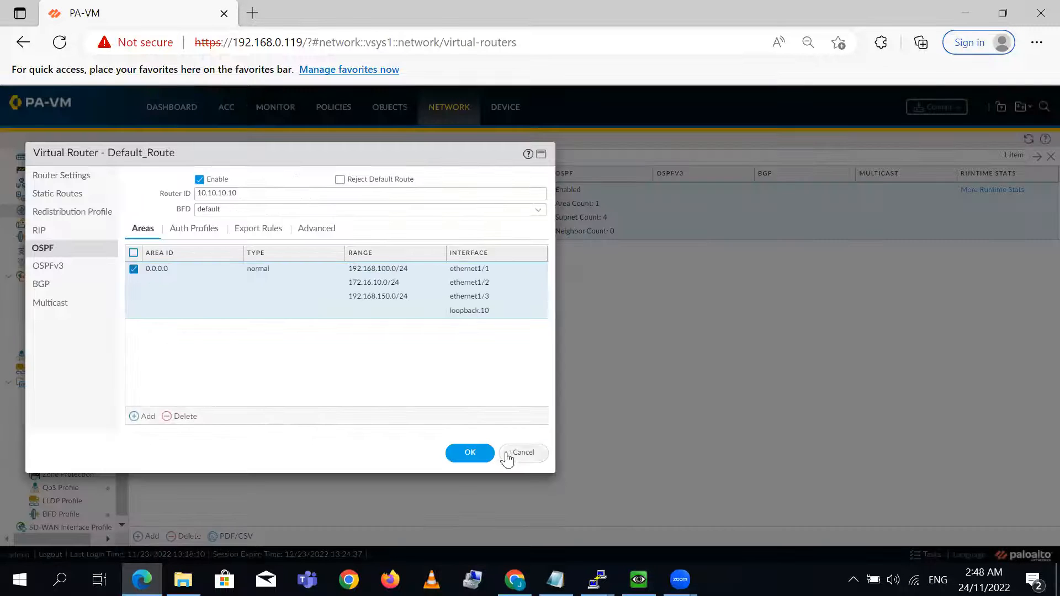
left_click(478, 453)
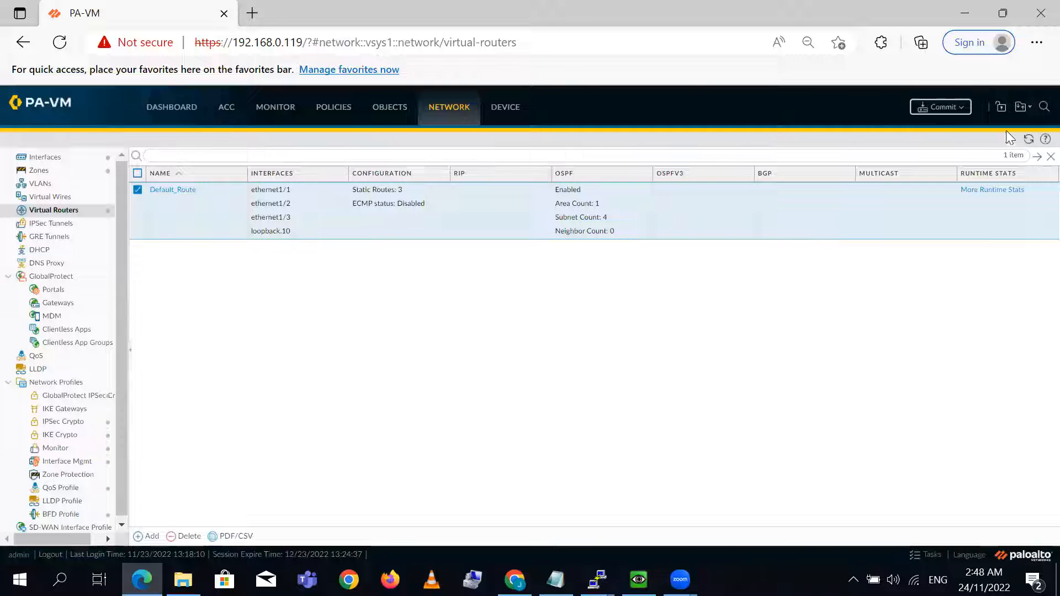
- Commit all changes on the firewall and restore the browser window to its smaller size
left_click(933, 113)
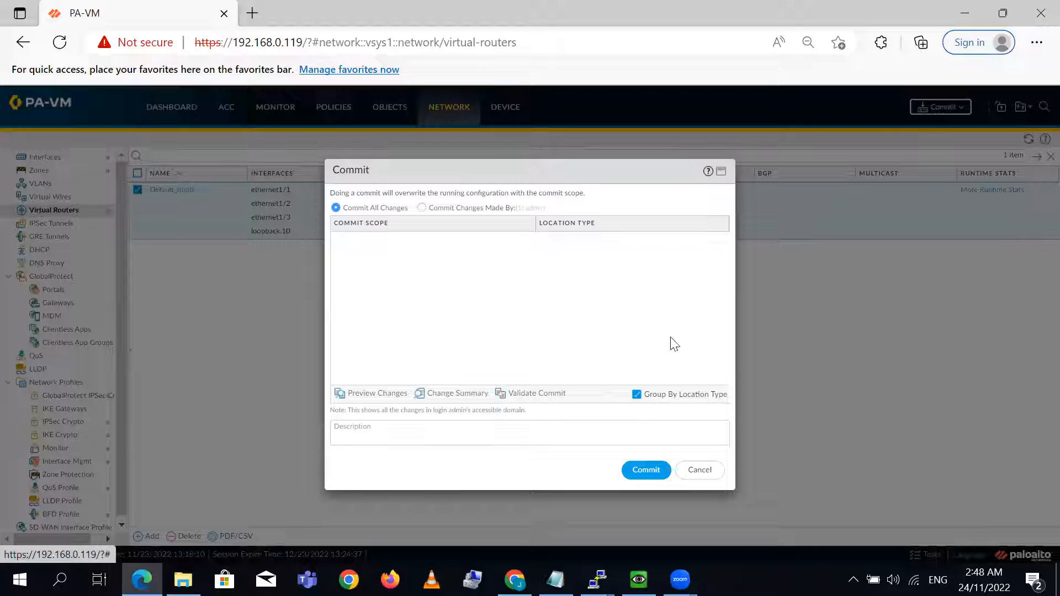
left_click(655, 471)
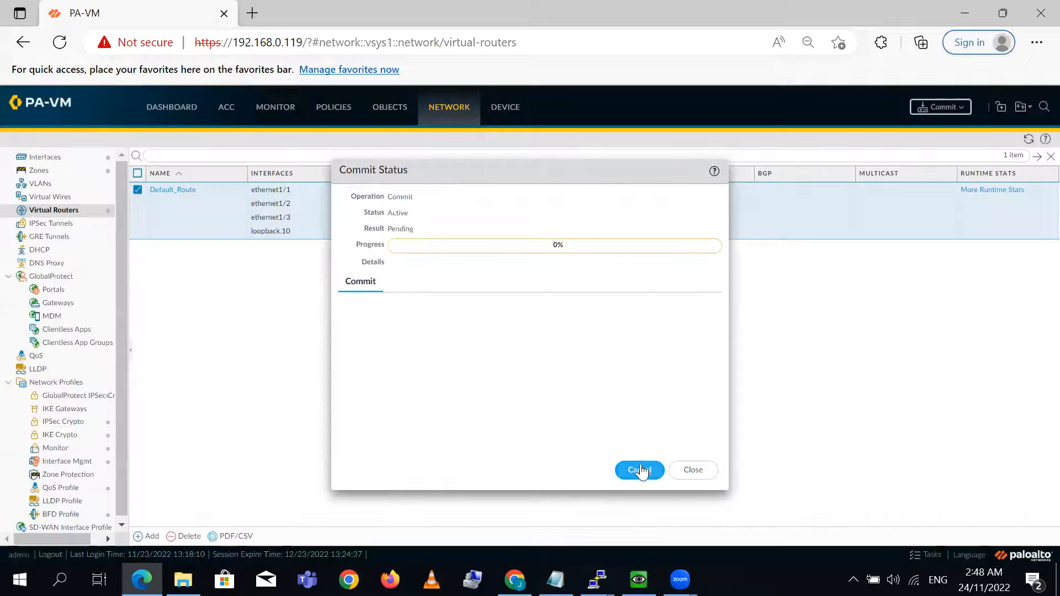
left_click(1005, 7)
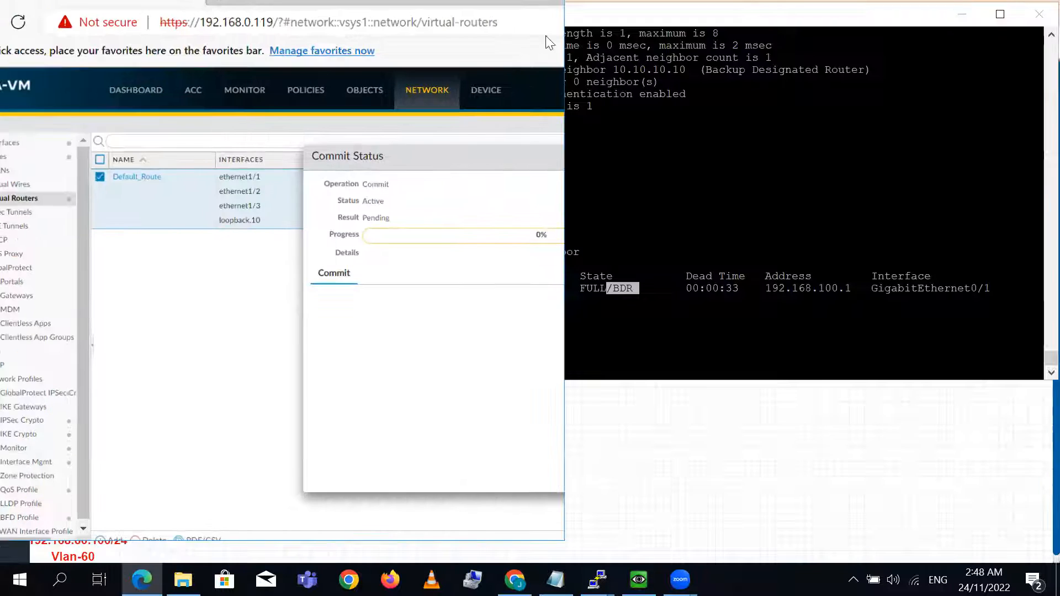
- Move the browser window aside, switch to the IR router console and reset all OSPF processes with clear ip ospf process, answering yes
left_click_drag(443, 39, 471, 9)
left_click(690, 221)
key("Return")
key("Return")
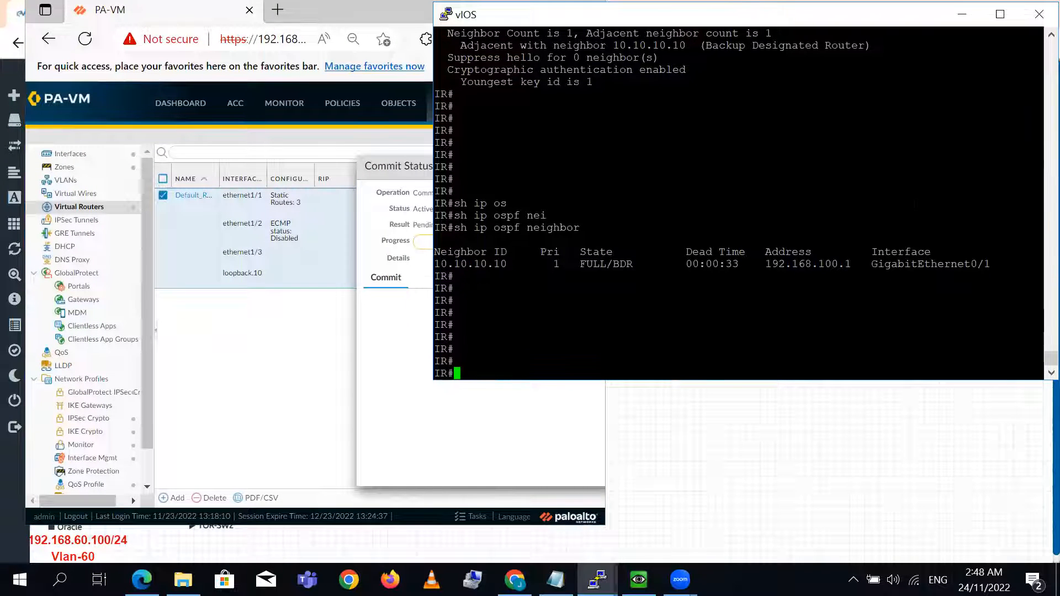
type("clear ip os")
key("Tab")
type("pr")
key("Tab")
key("Return")
type("yes")
key("Return")
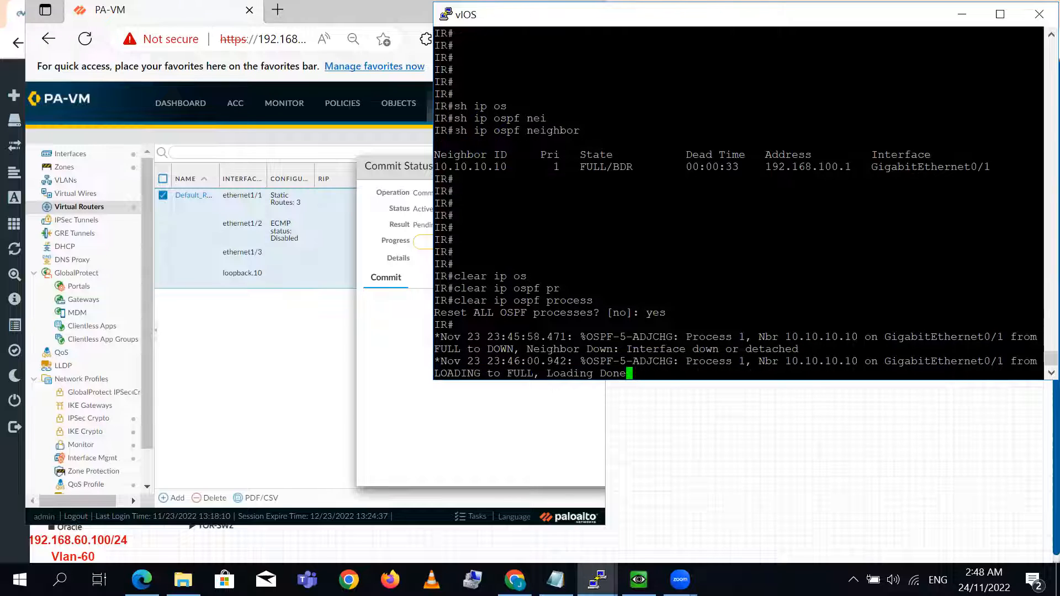
- Bring the firewall's commit status dialog fully into view, check its progress and close it
left_click_drag(389, 166, 109, 145)
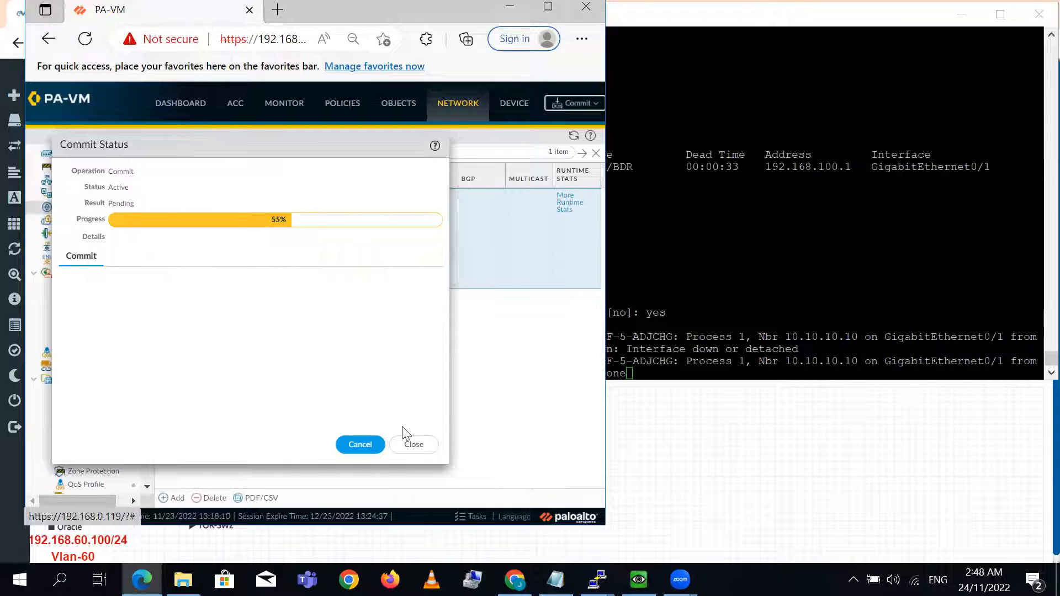
left_click(417, 445)
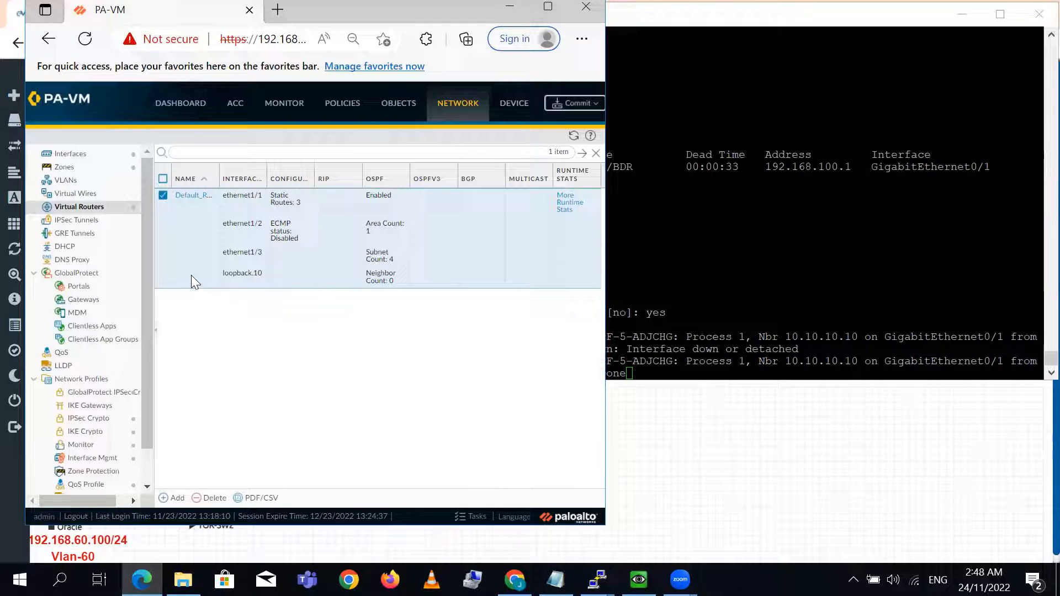
left_click(191, 196)
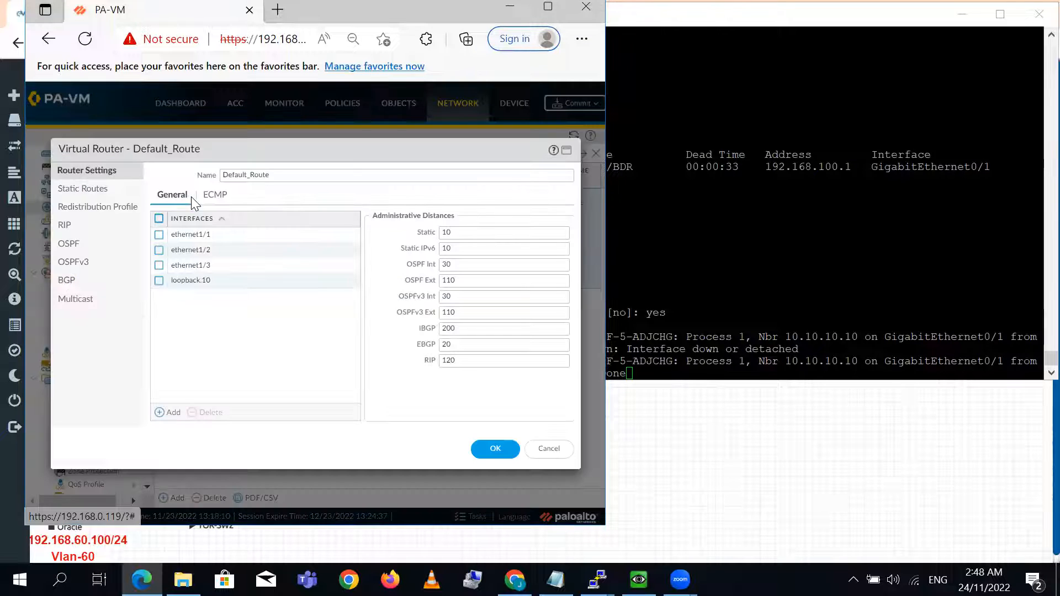
left_click(76, 243)
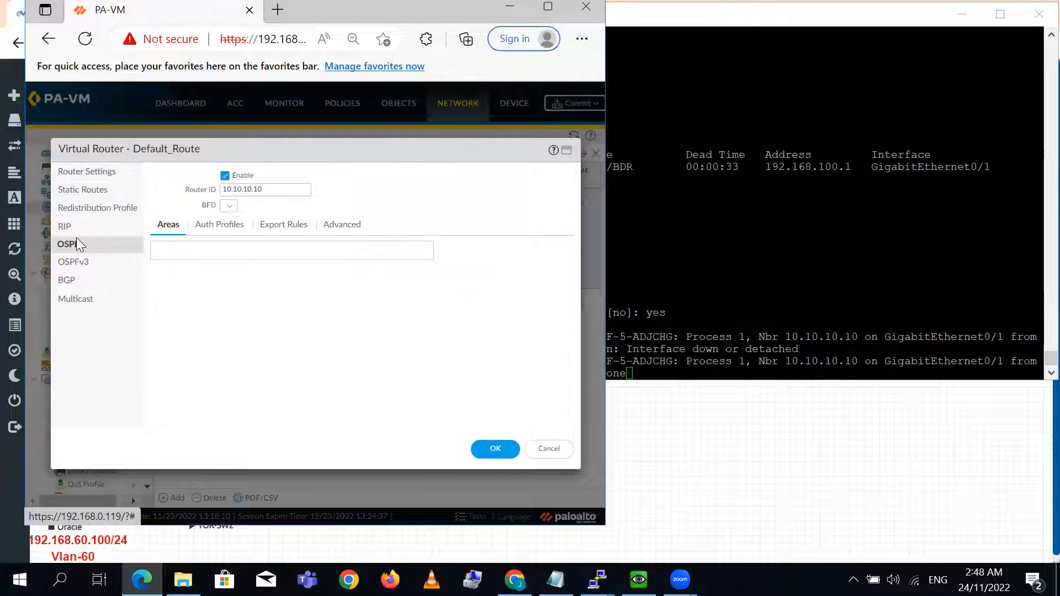
left_click(229, 175)
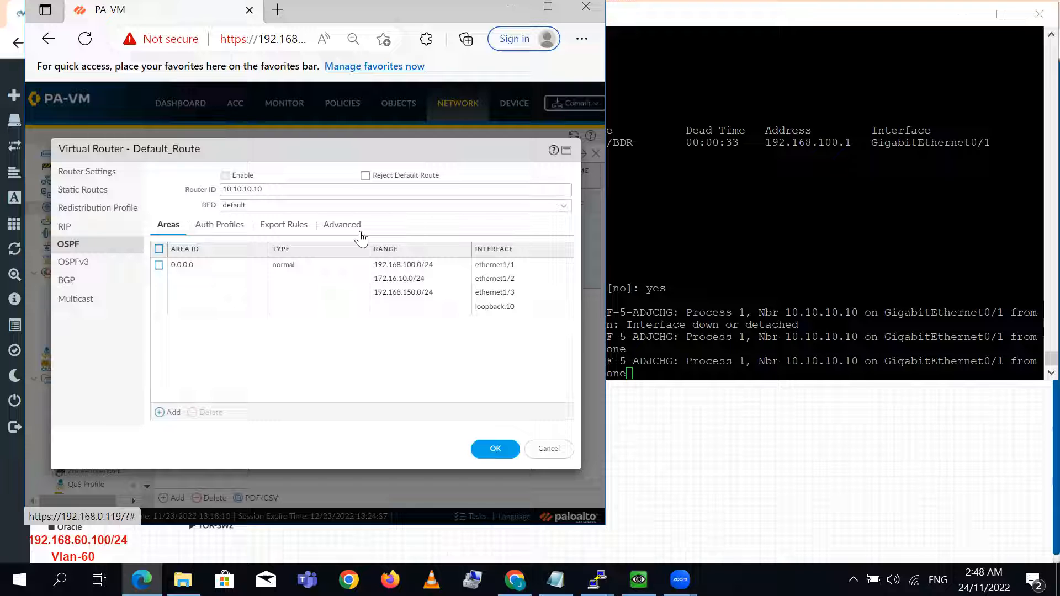
left_click(224, 175)
left_click(549, 448)
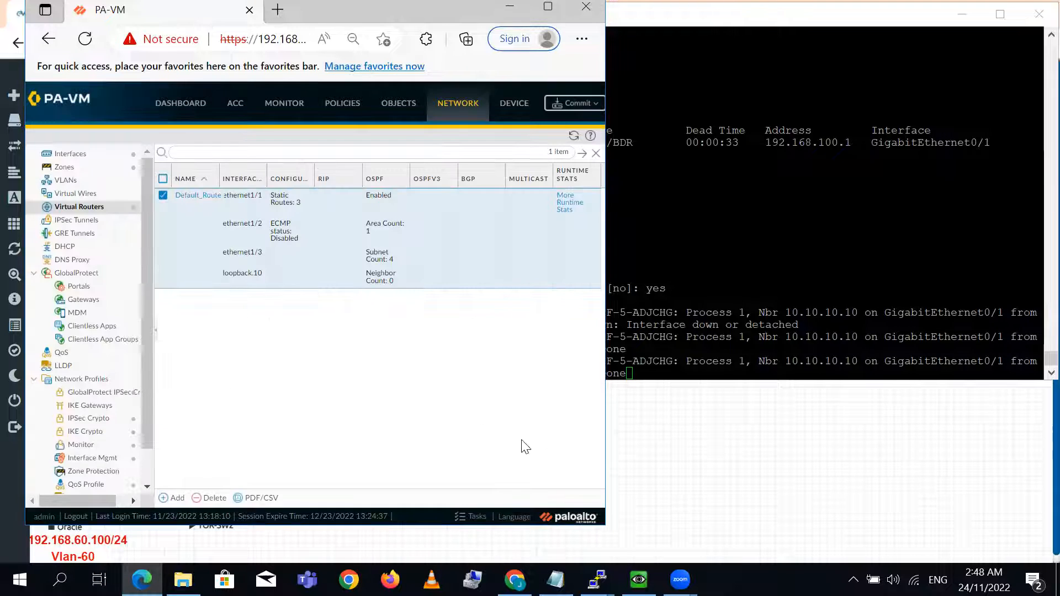
- Check the latest commit in the firewall's Task Manager and close the task list
left_click(486, 500)
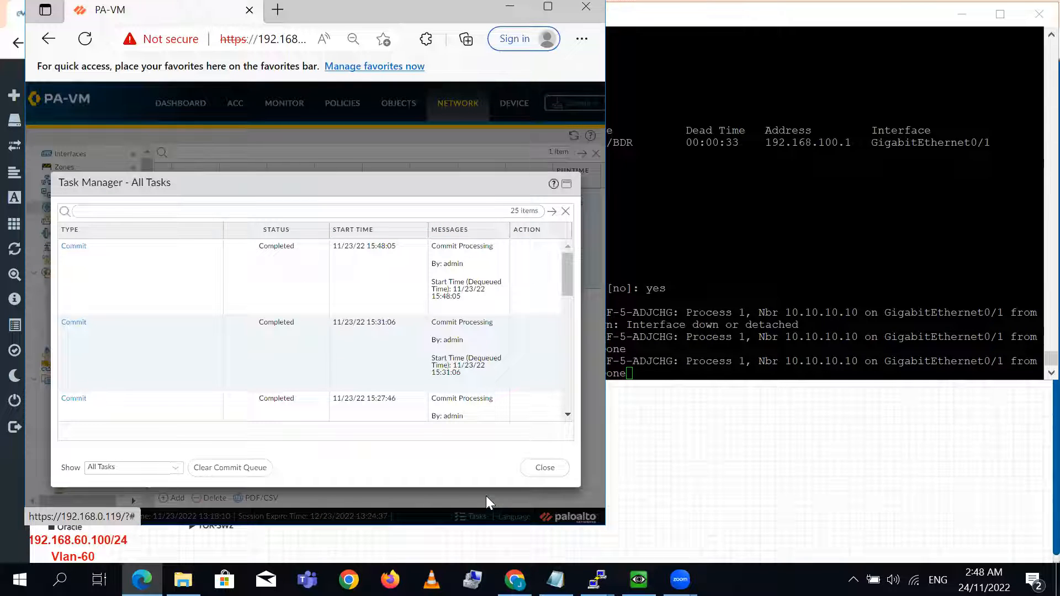
left_click(559, 467)
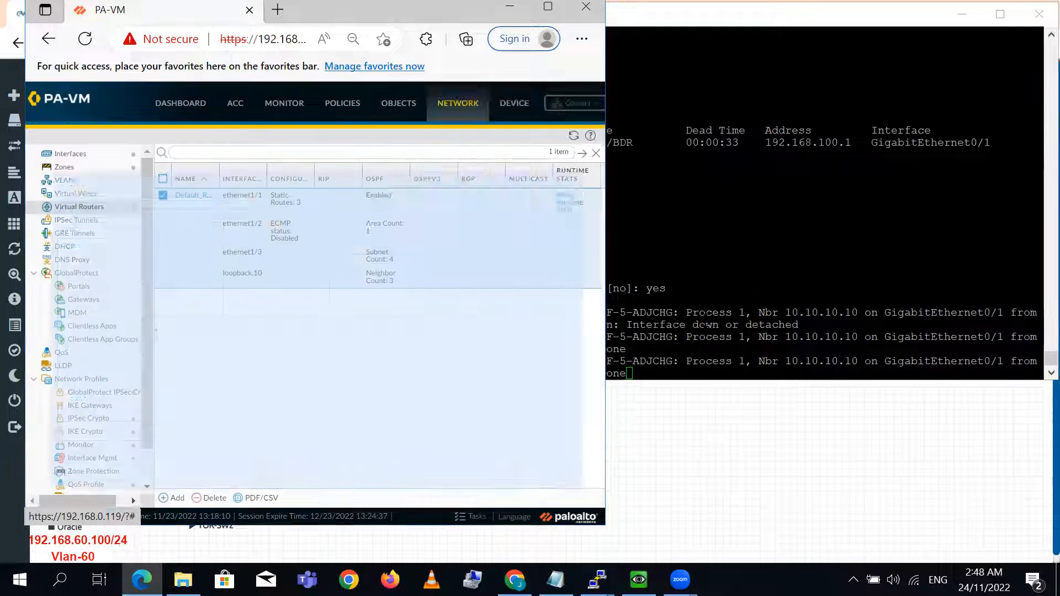
- Switch to the IR router console and run sh ip ospf neighbor to check the neighbor's priority and state
left_click(597, 579)
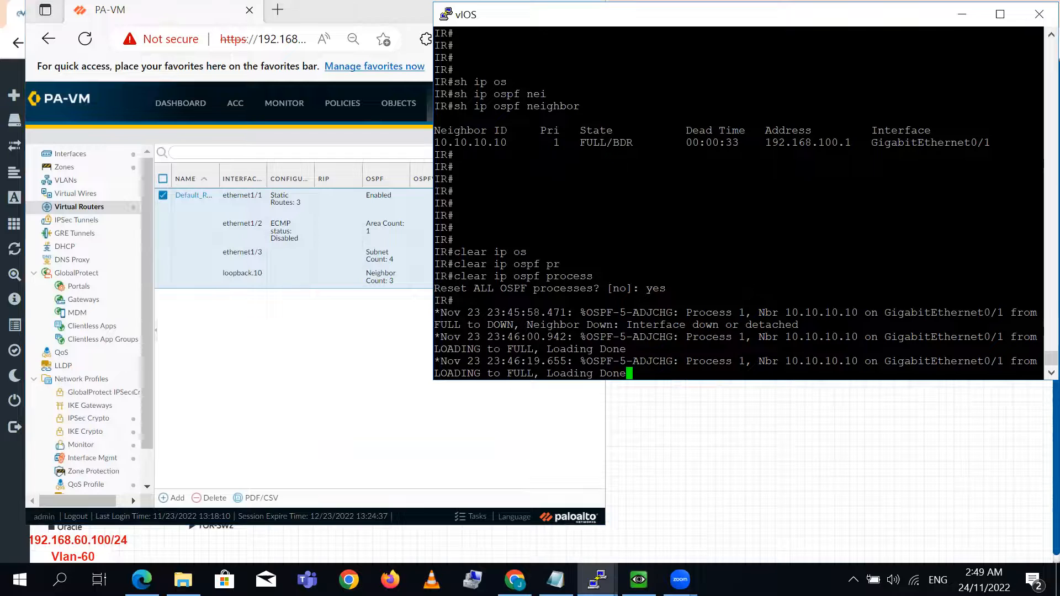
double_click(622, 143)
key("Return")
key("Return")
key("Return")
key("Return")
type("sh ip os")
key("Tab")
type("ne")
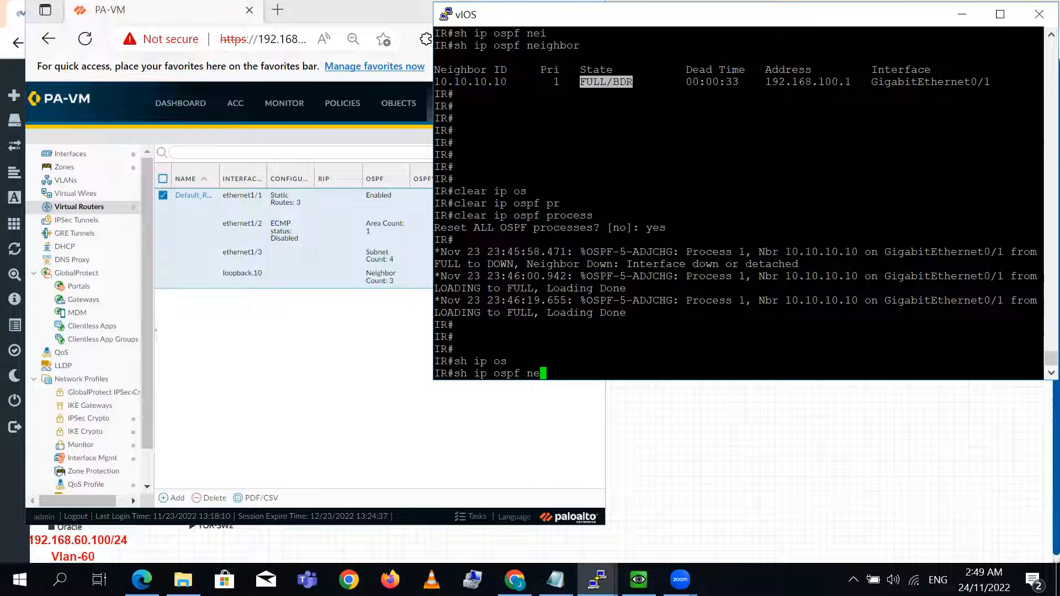
key("Tab")
key("Return")
key("Return")
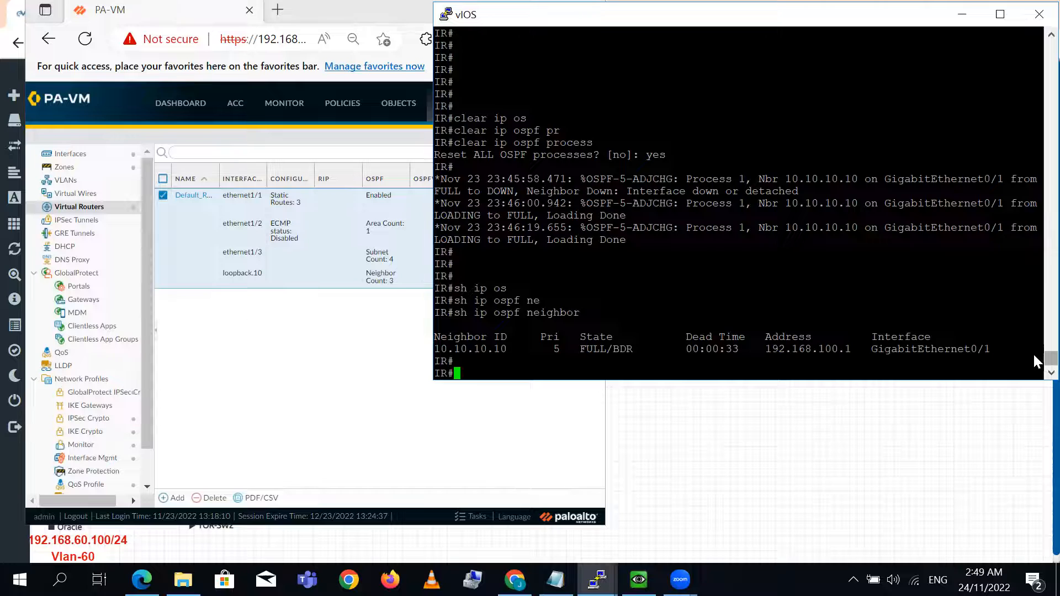
scroll(1034, 353, "up", 5)
scroll(1034, 351, "down", 5)
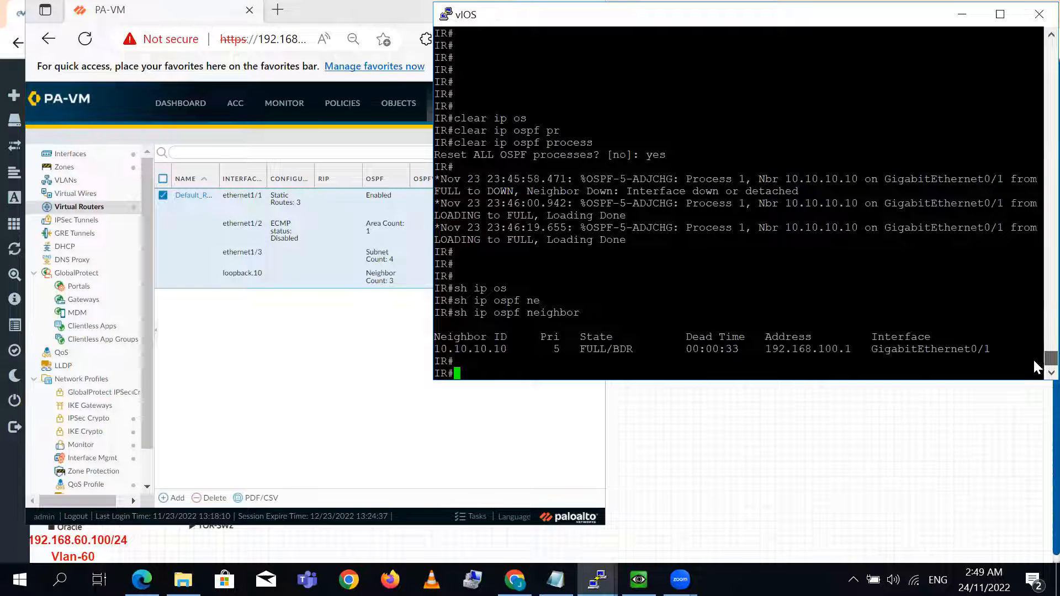
- Switch to the Palo Alto QEMU console and log in as admin with the account password
left_click(229, 402)
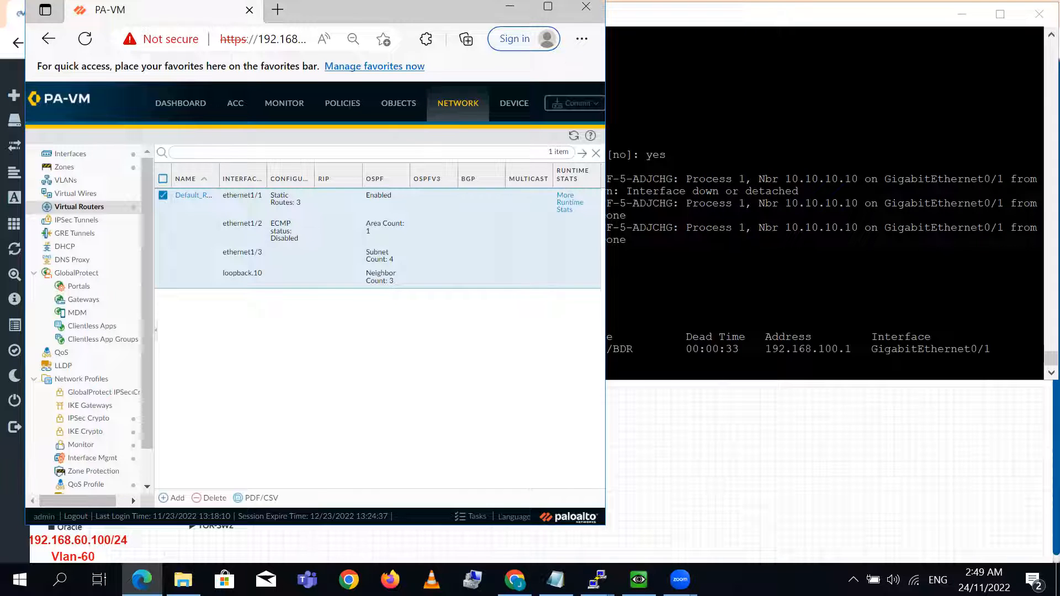
key("alt+Tab")
type("admin")
key("Return")
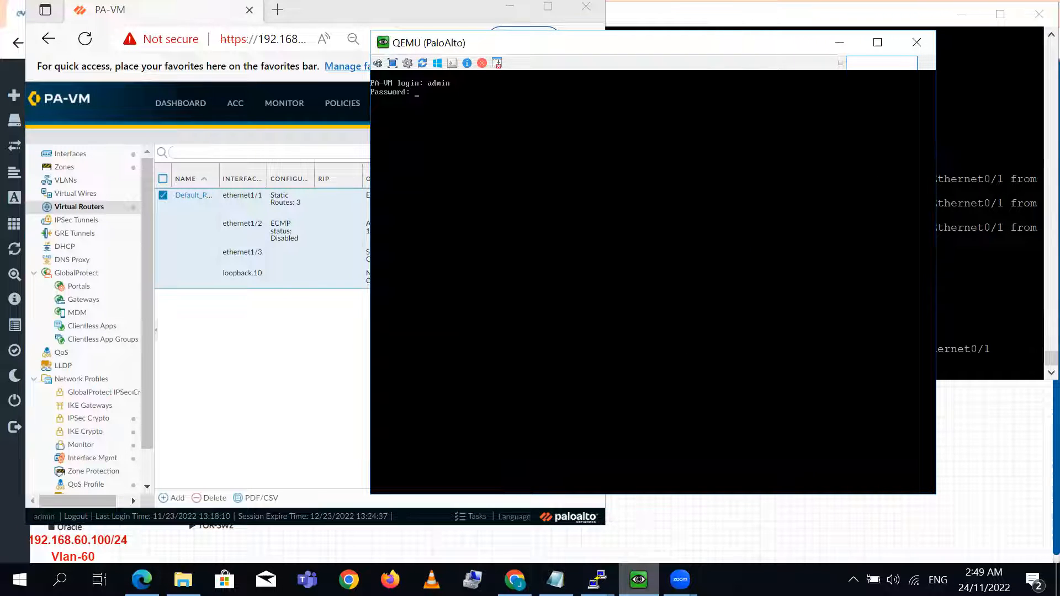
key("Return")
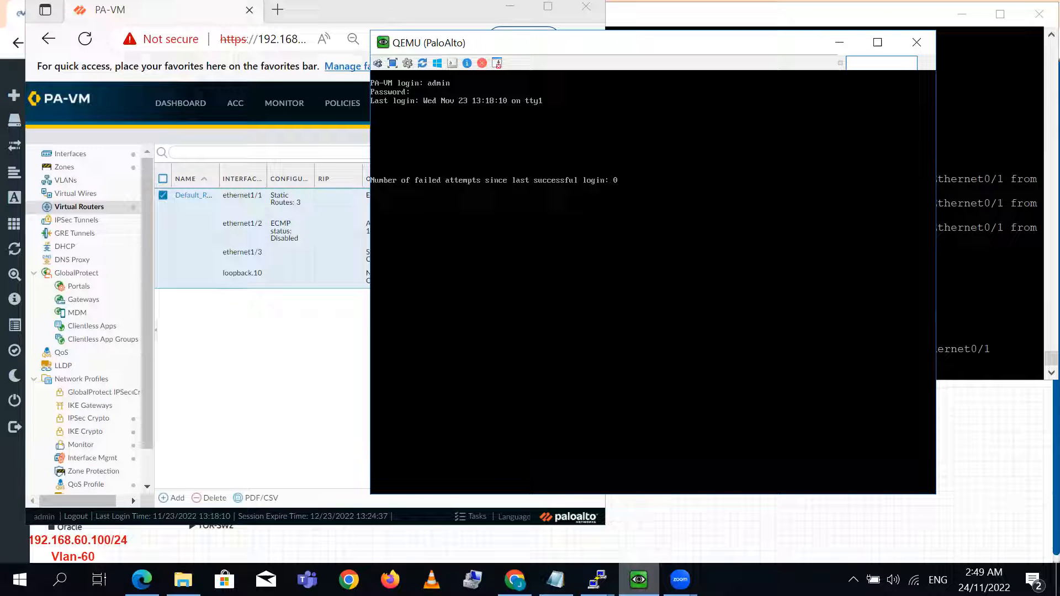
key("Return")
key("Return")
key("Return")
key("Return")
key("Return")
key("Return")
key("Return")
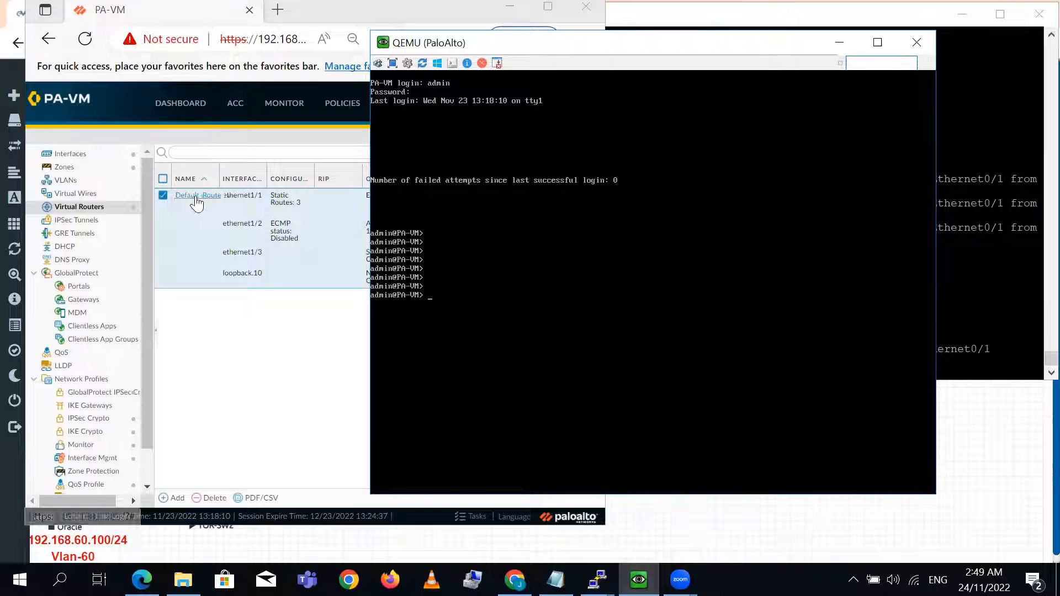
- Restart the firewall's routing process with debug routing restart and confirm with y
type("debug ")
type("os")
key("BackSpace")
key("BackSpace")
type("routing")
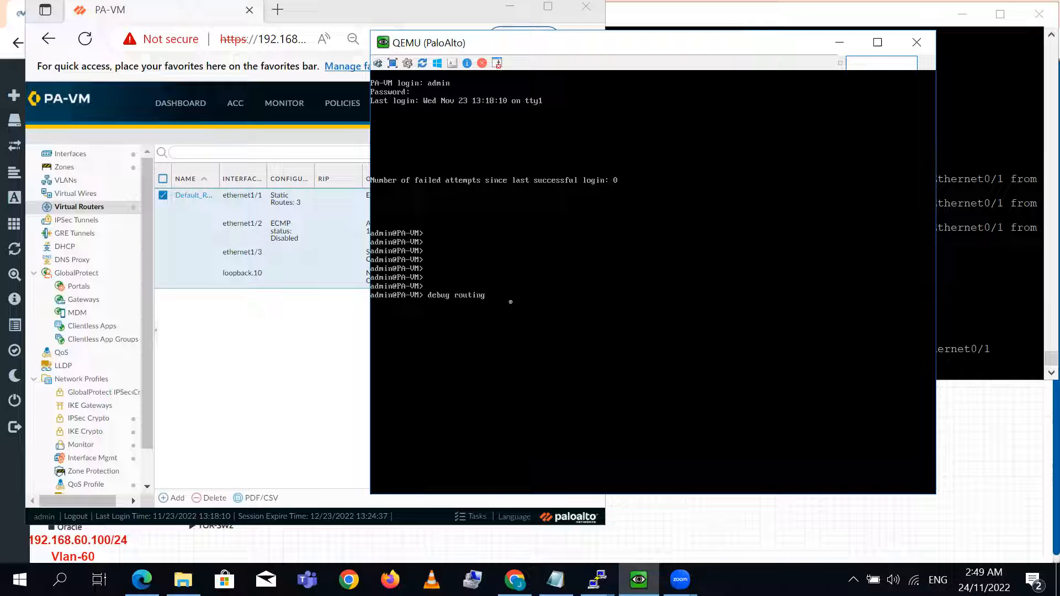
key("question")
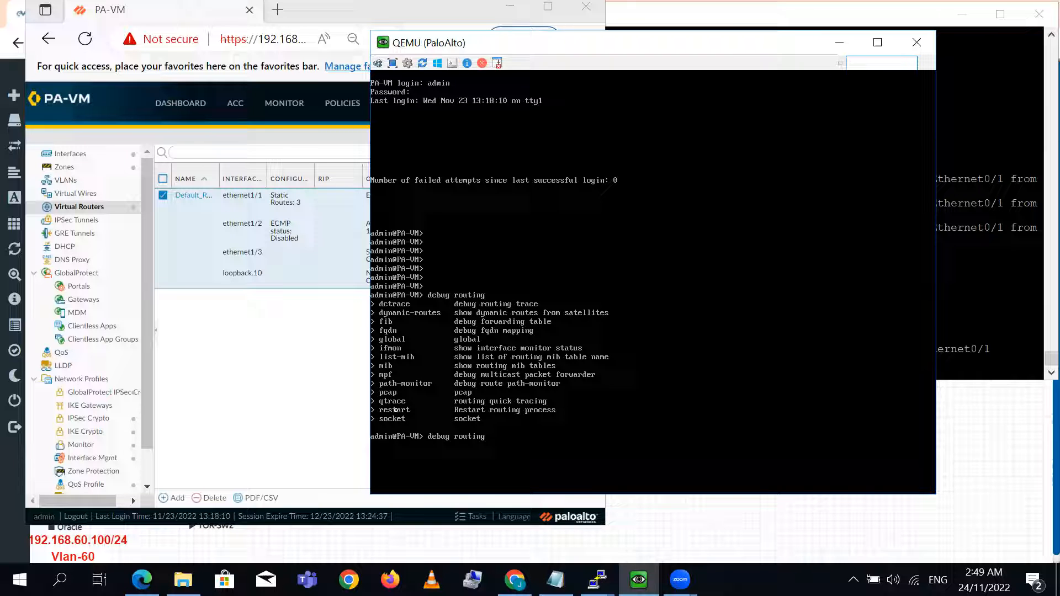
type("rs")
key("BackSpace")
type("estart")
key("Return")
type("y")
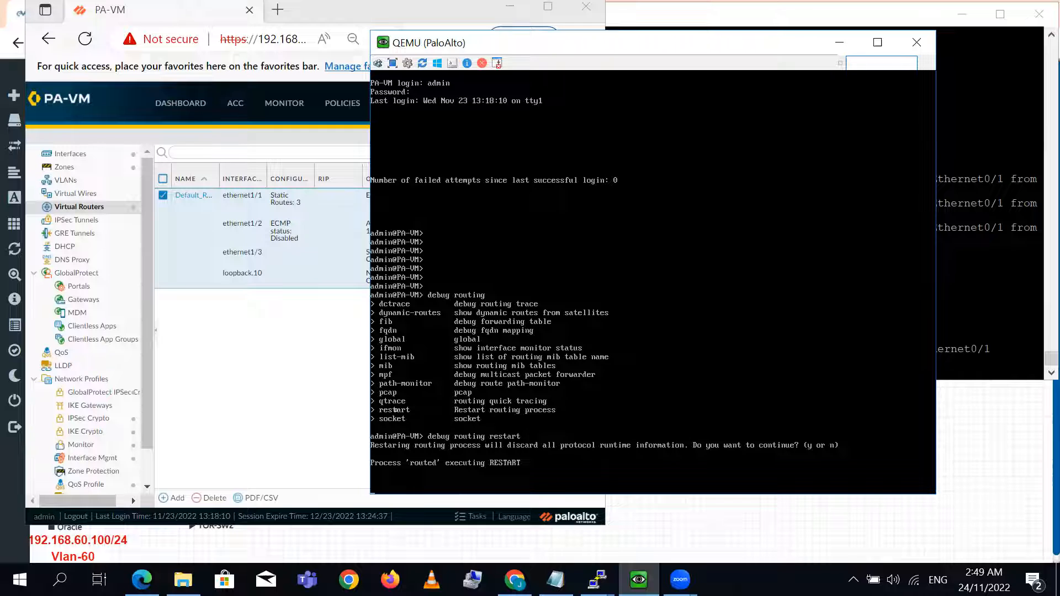
key("Return")
- Switch to the IR router console and run clear ip ospf process again, confirming with yes
left_click(980, 296)
key("Return")
key("Return")
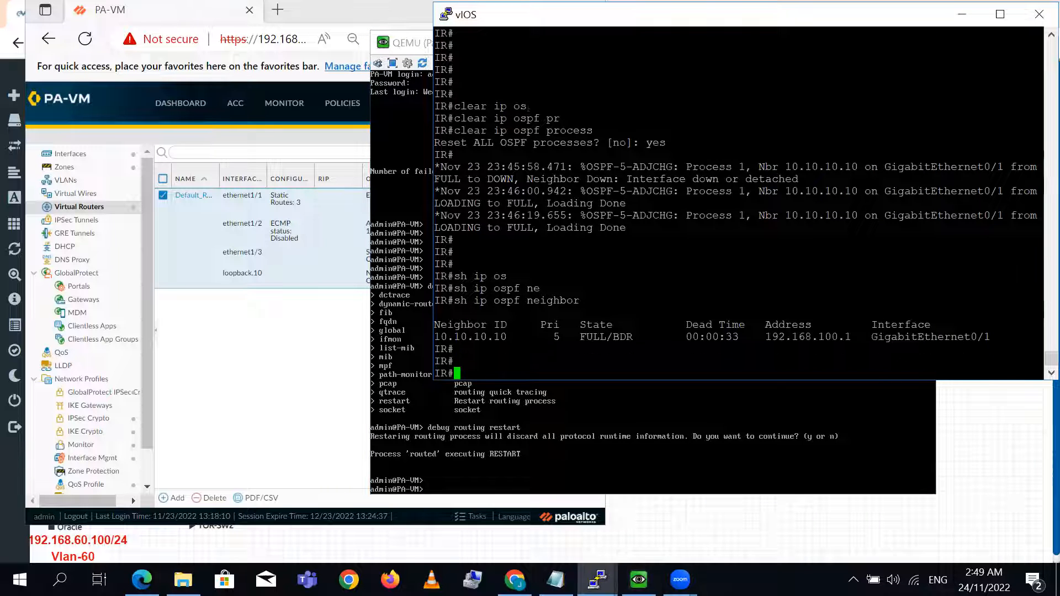
type("clear ip os")
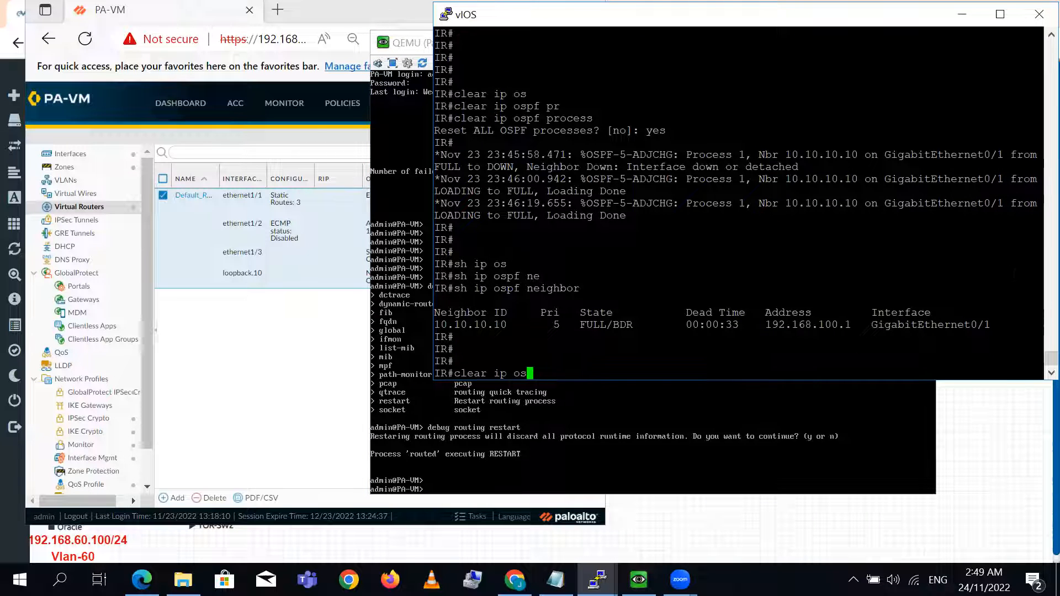
key("Tab")
type("pr")
key("Tab")
key("Return")
type("yes")
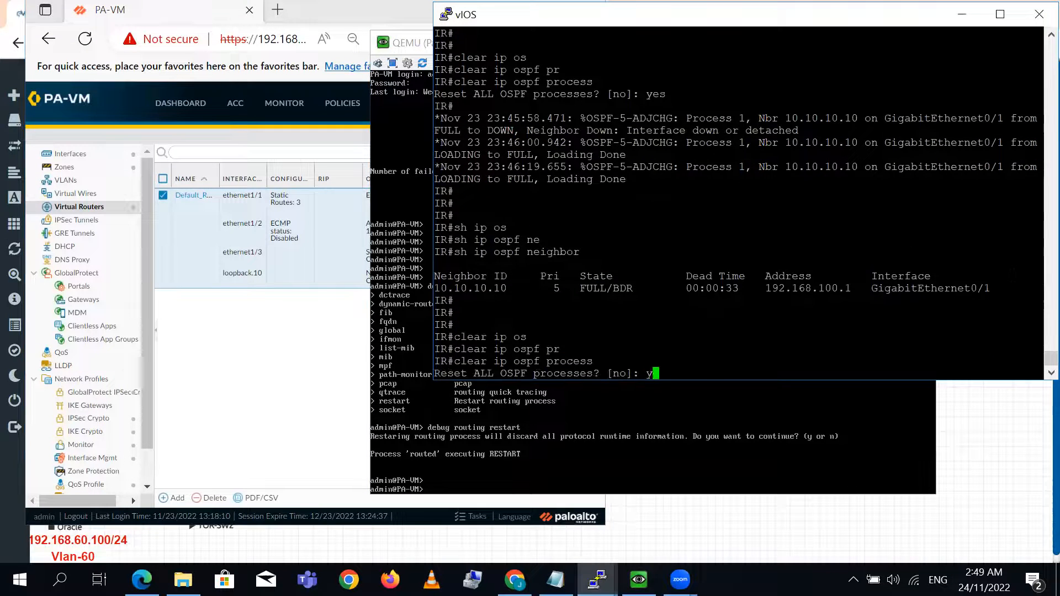
key("Return")
key("Return")
key("Return")
key("Return")
key("Return")
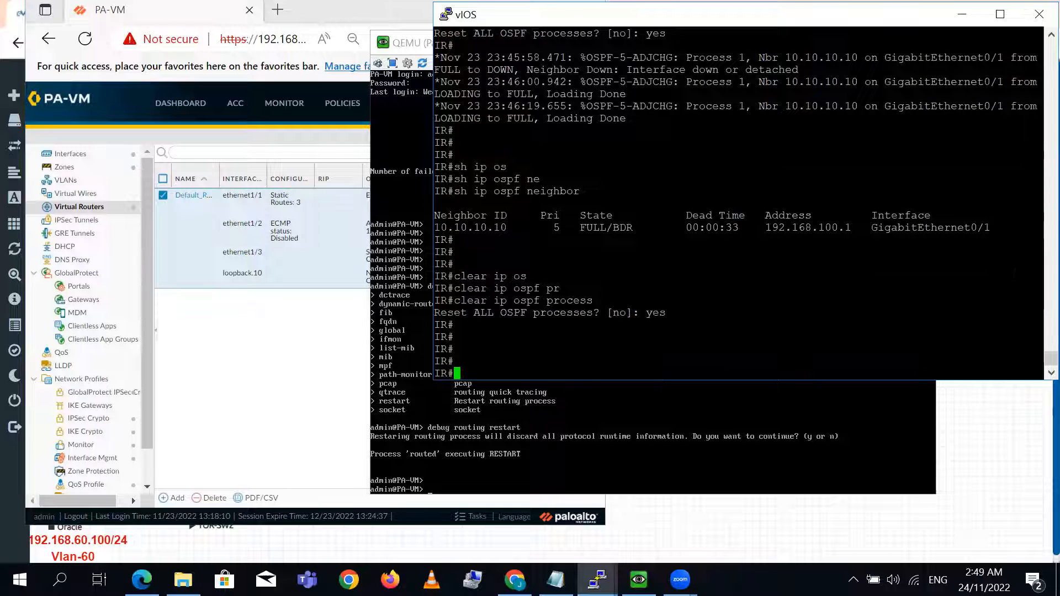
- Review the neighbor's previous state and ID, and run sh ip ospf neighbor to check the new election
left_click_drag(580, 203, 632, 203)
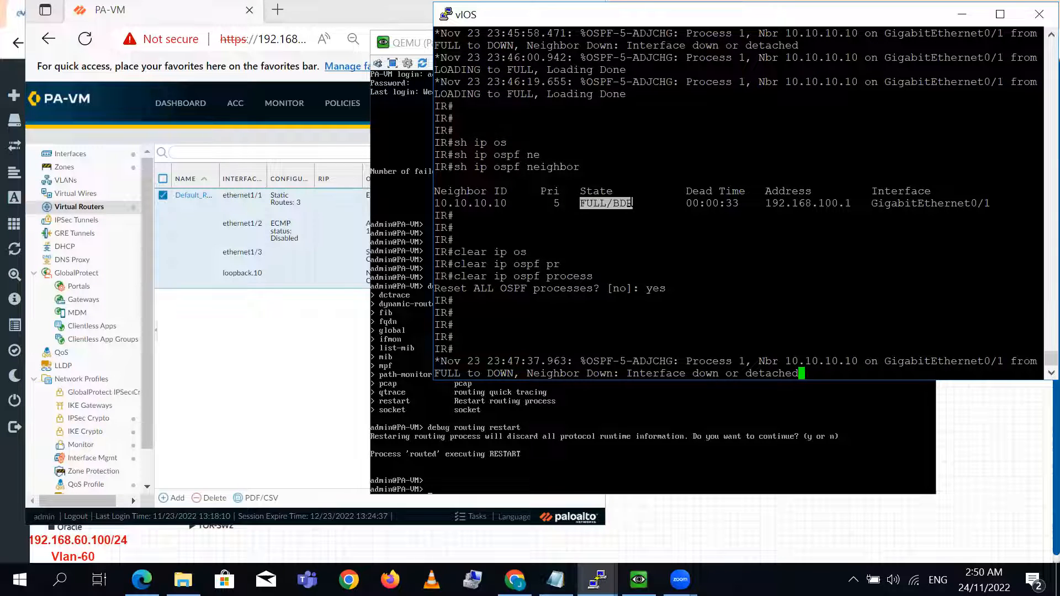
double_click(470, 204)
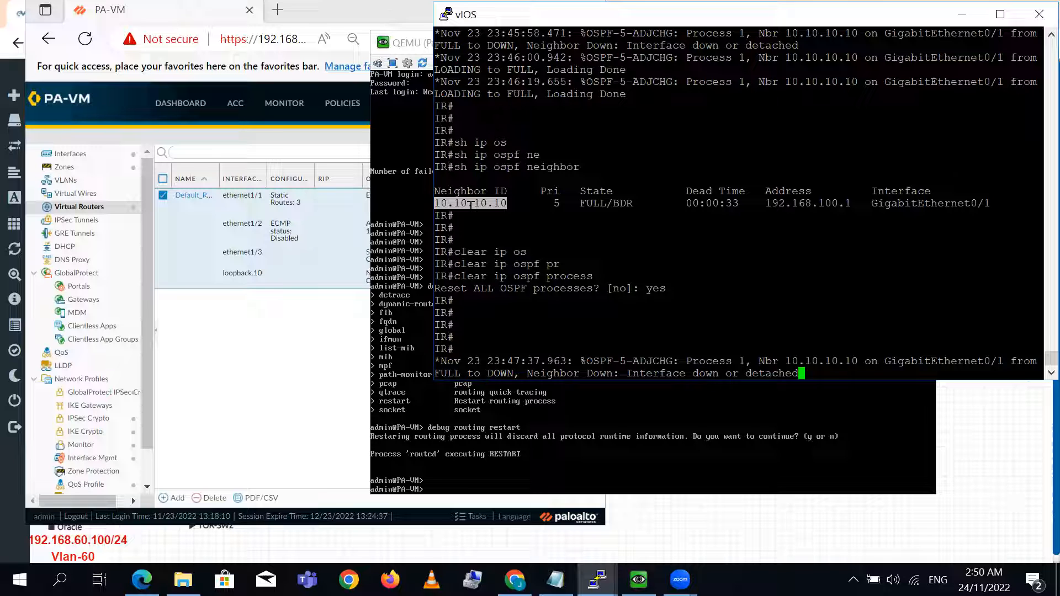
left_click(470, 205)
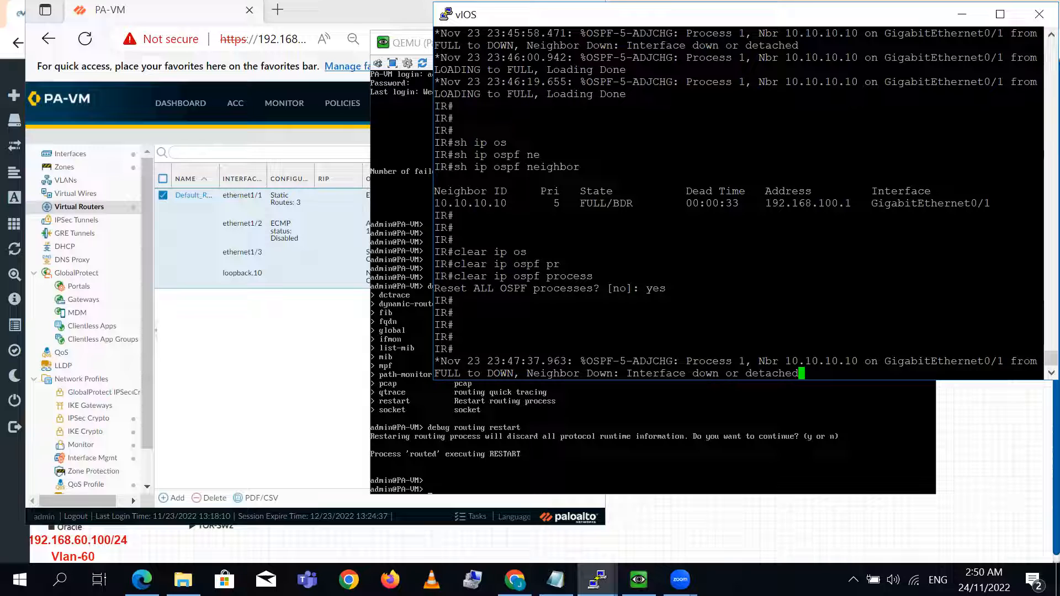
key("Return")
key("Return")
key("Return")
key("Return")
type("sh ip ospf ne")
key("Tab")
type("nei")
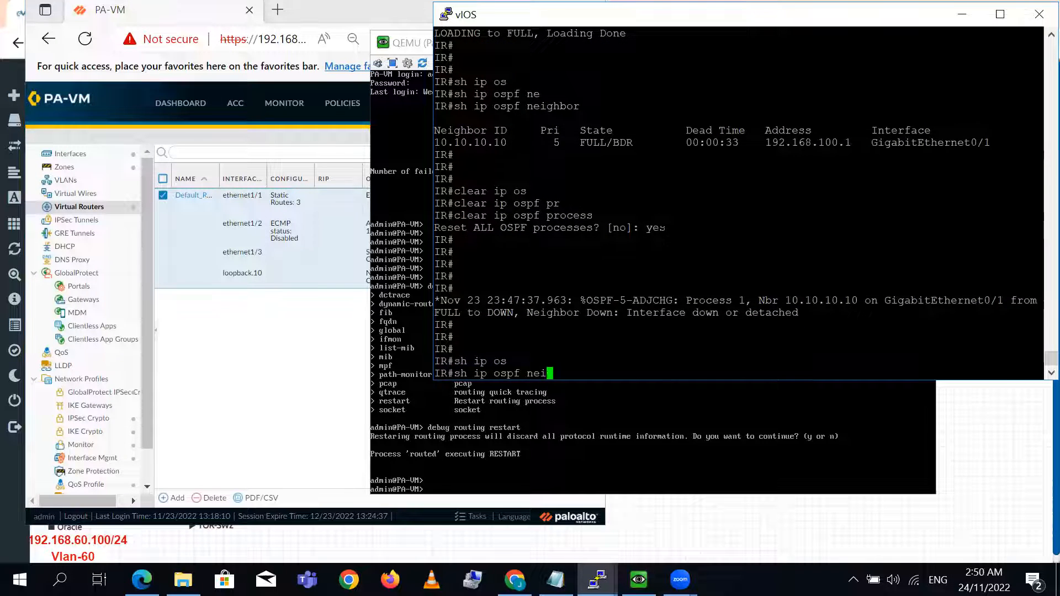
key("Tab")
key("Return")
key("Return")
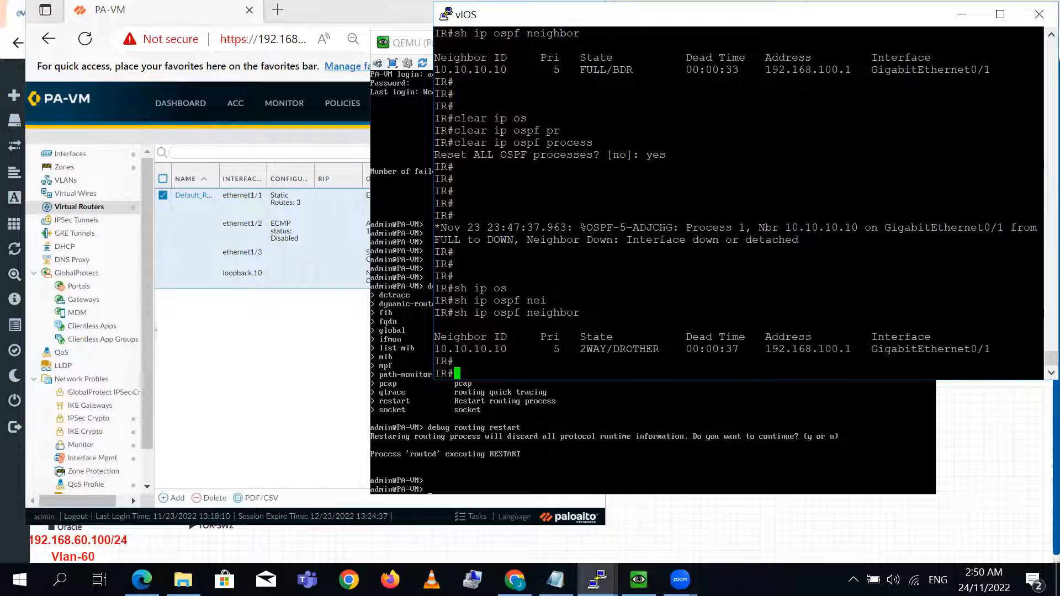
- Repeat the OSPF neighbor query on IR and examine the adjacency state of neighbor 10.10.10.10
double_click(592, 349)
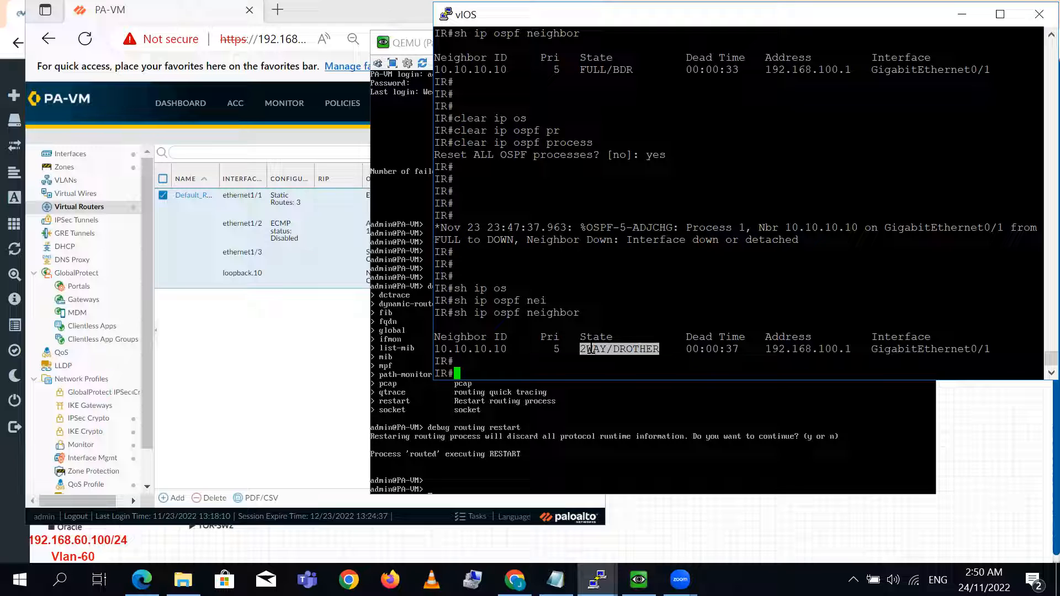
key("Up")
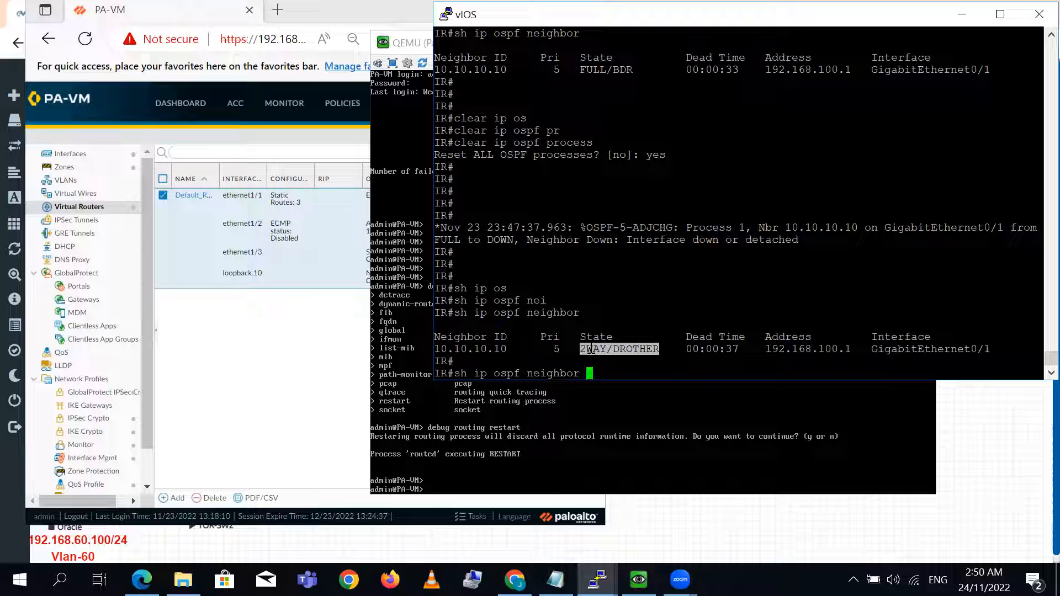
key("Return")
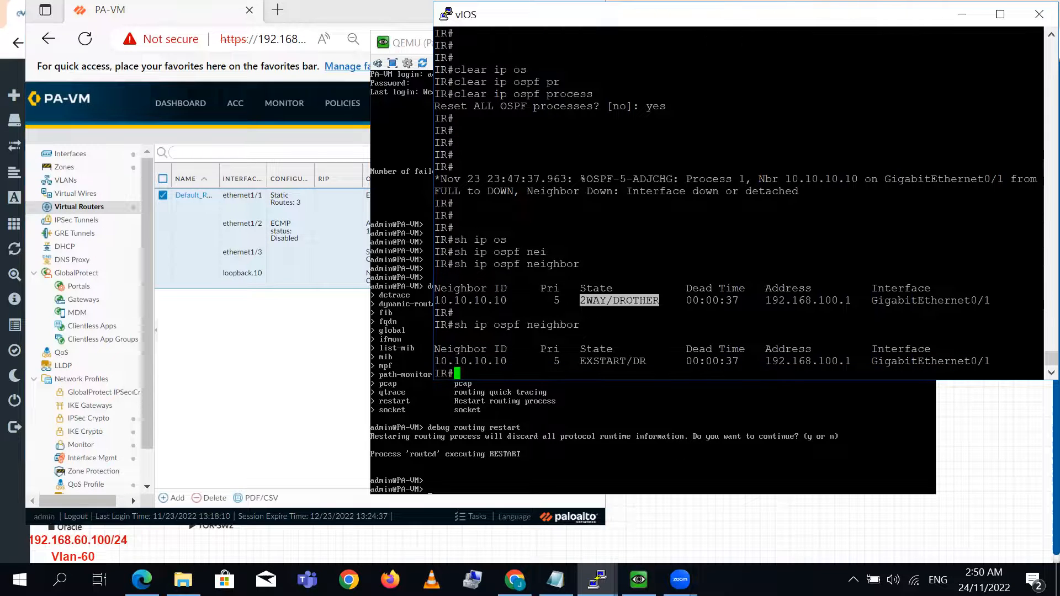
double_click(598, 362)
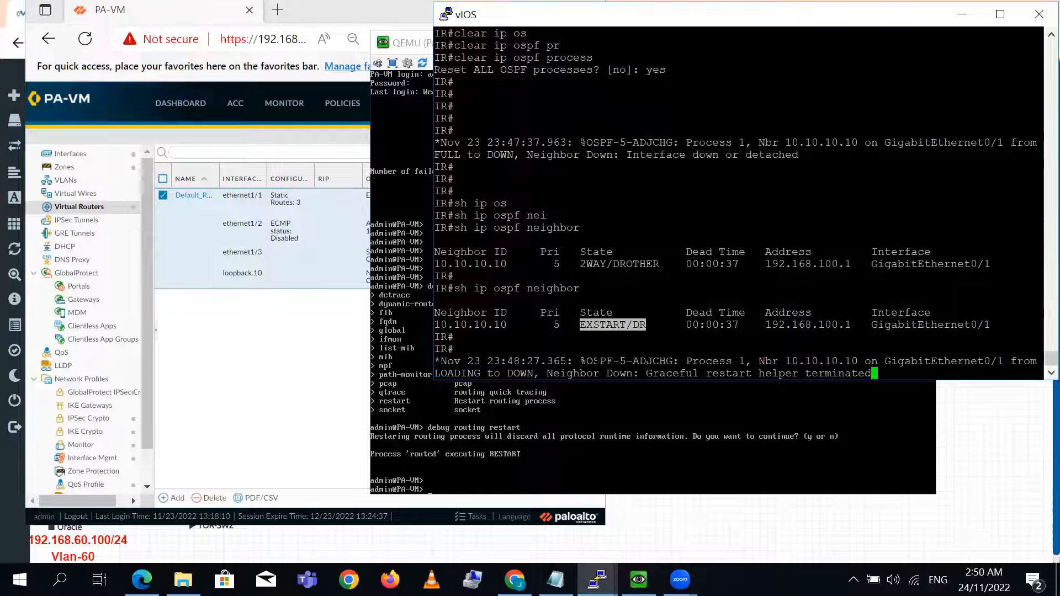
key("Return")
key("Return")
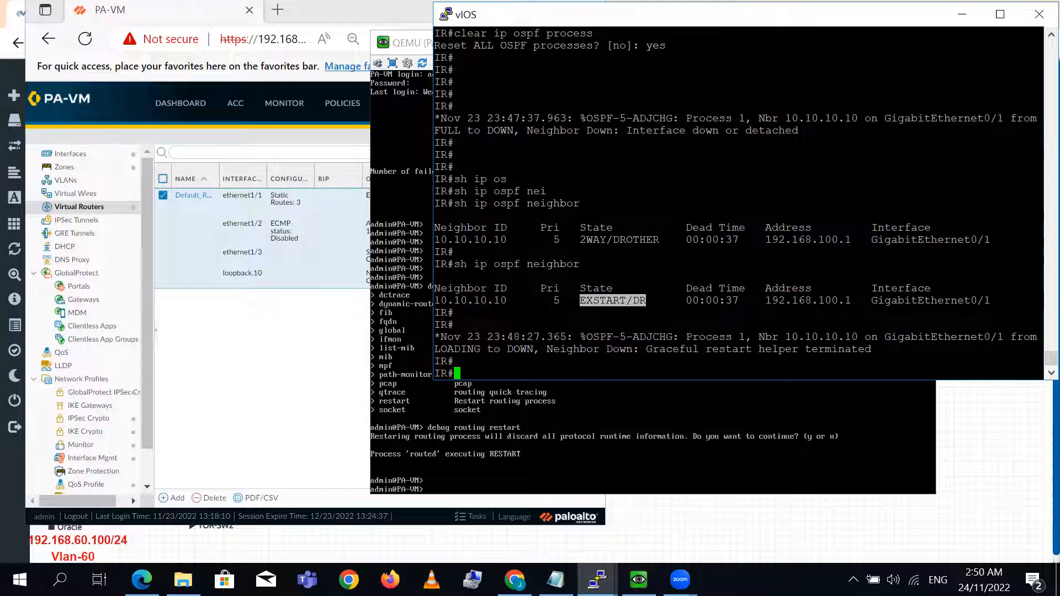
- Run sh ip ospf neighbor on IR once more to recheck the adjacency with the firewall
type("sh ip ospf neighbor")
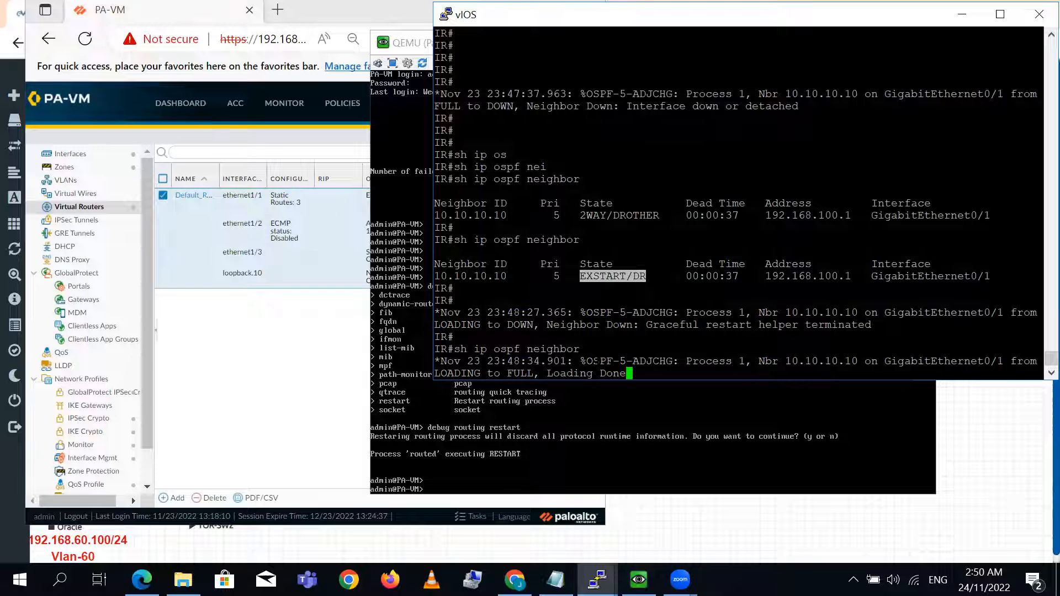
key("Return")
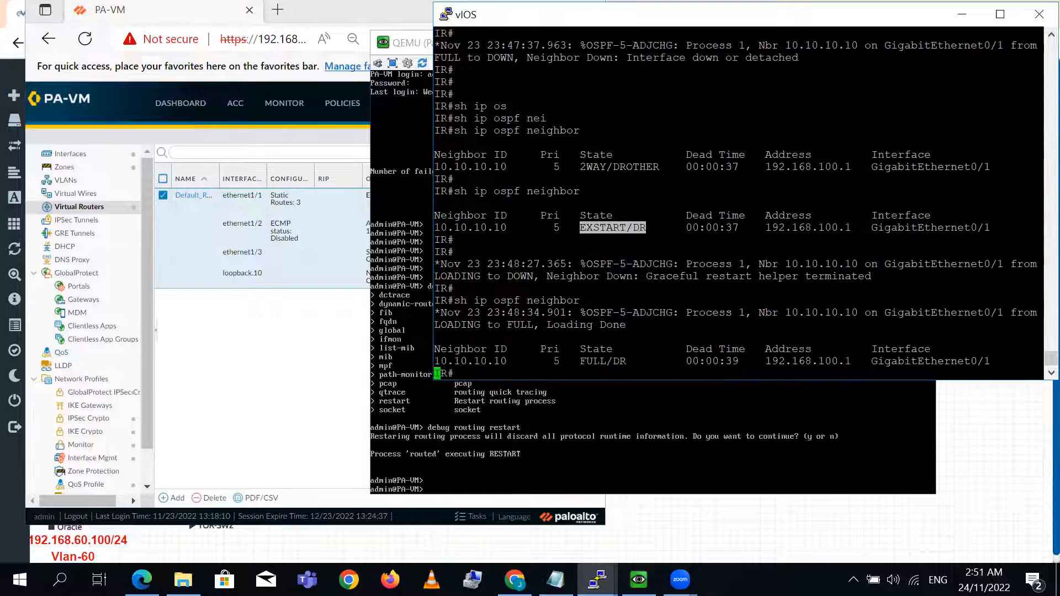
key("Return")
key("Return")
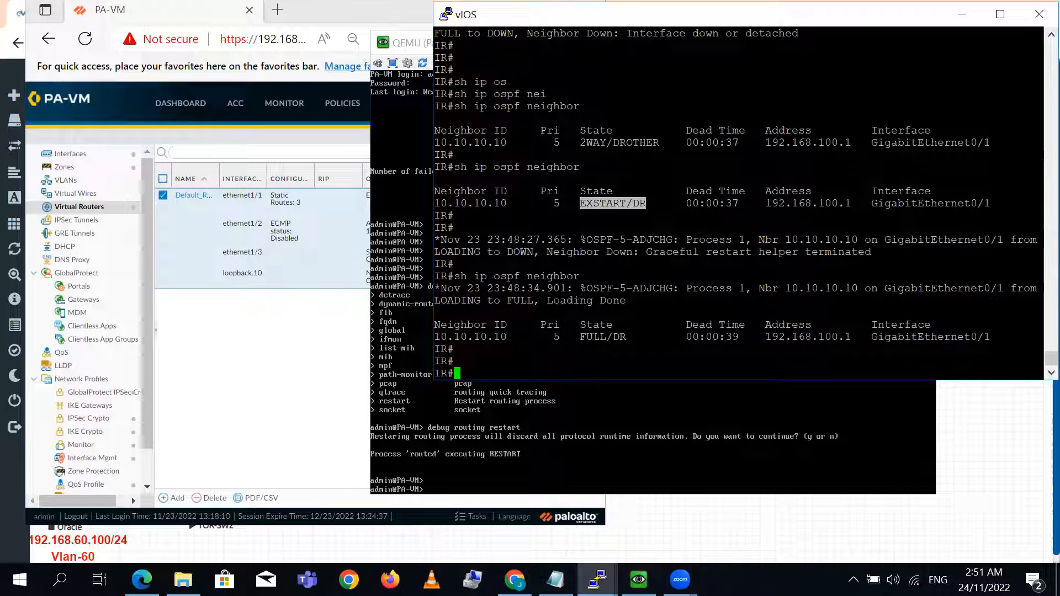
- Examine the latest neighbor entry's state, priority and ID, and compare its state with the output from before the OSPF process was cleared
left_click_drag(580, 337, 623, 337)
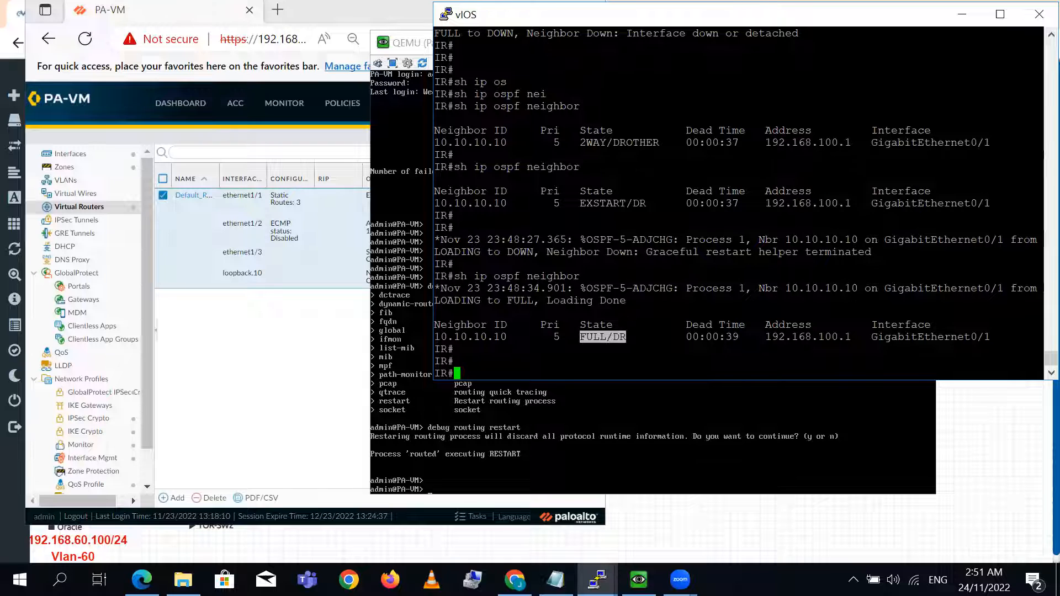
left_click_drag(548, 336, 562, 337)
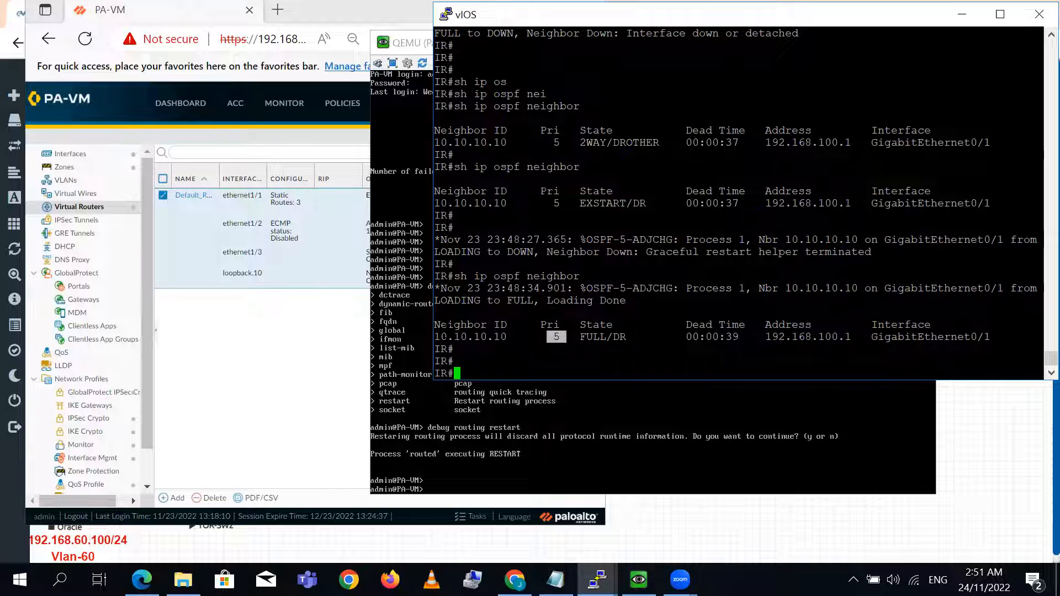
left_click_drag(435, 337, 492, 337)
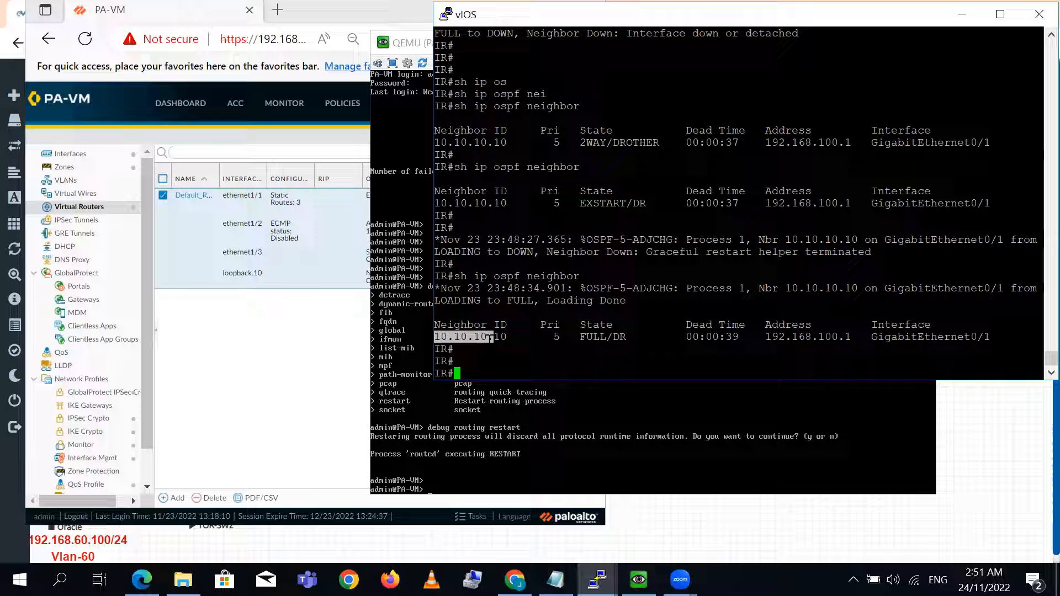
left_click_drag(626, 336, 581, 337)
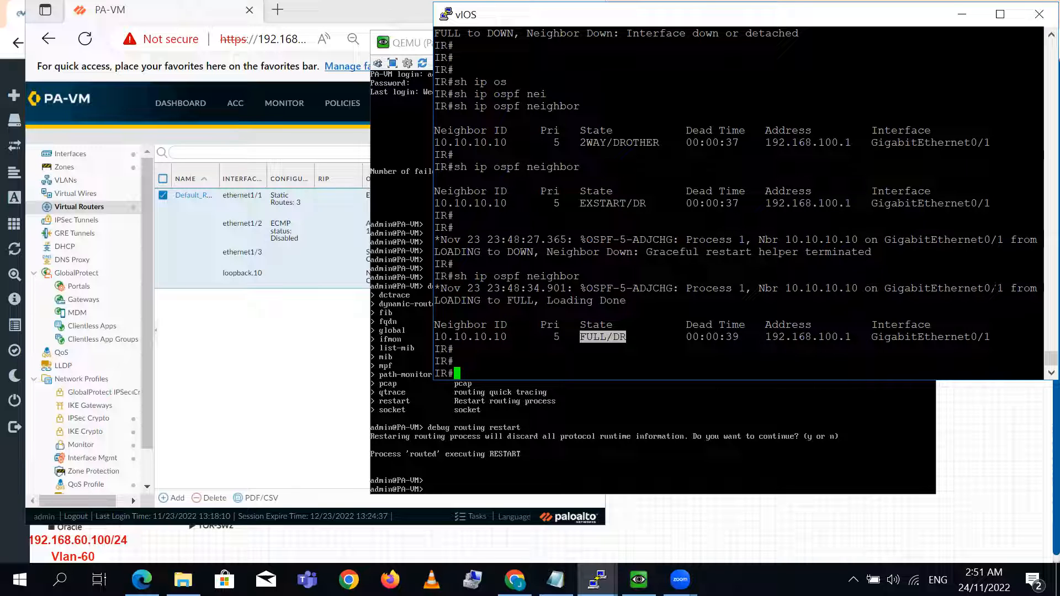
scroll(1034, 356, "up", 9)
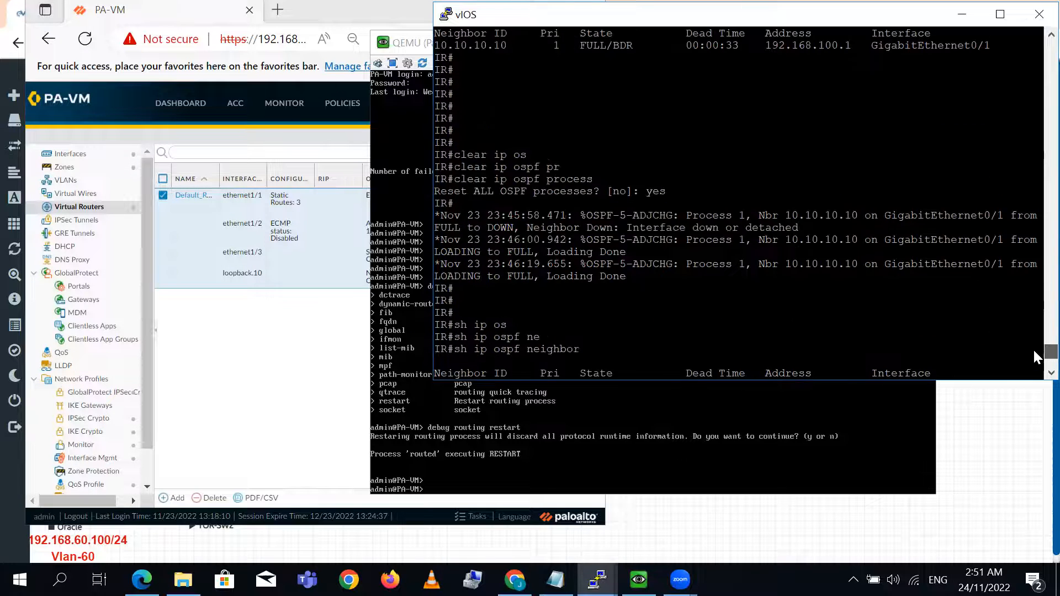
double_click(614, 167)
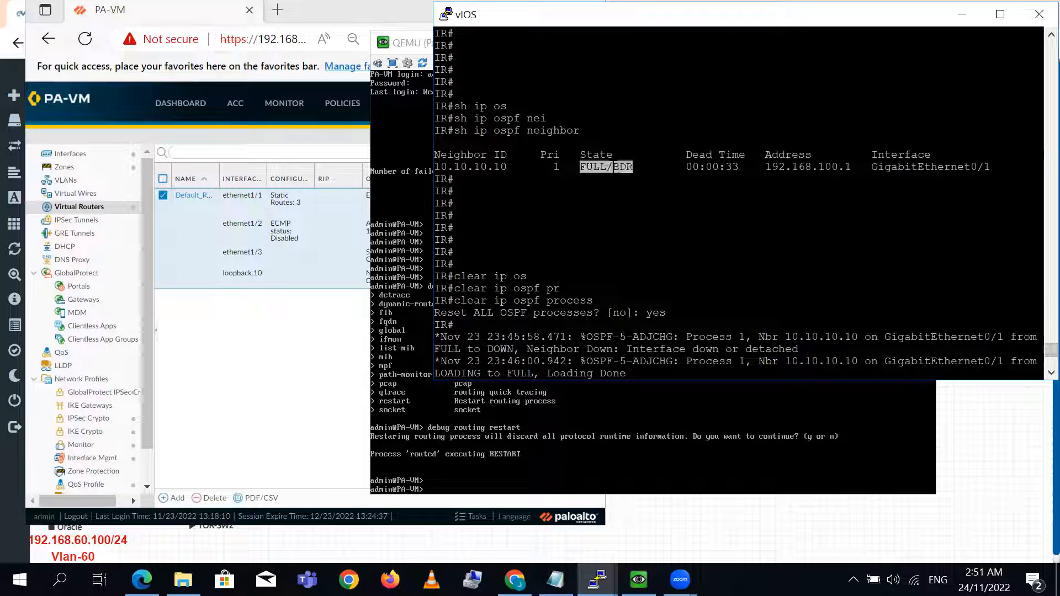